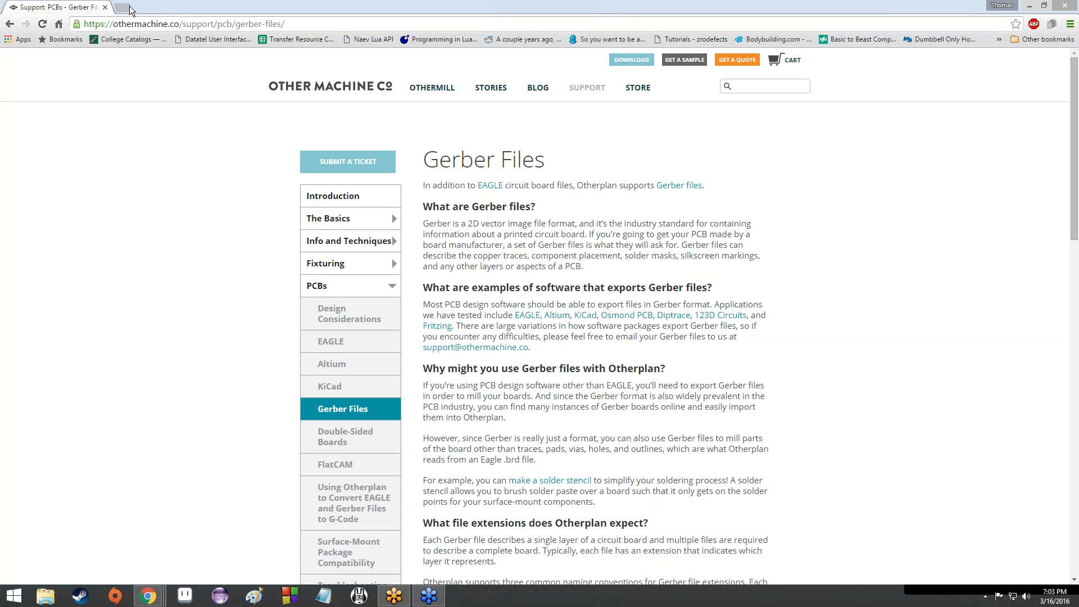
Step: Open 123d.circuits.io in a new Chrome tab from the '123' address-bar suggestion
{"action": "left_click", "coordinate": [122, 7]}
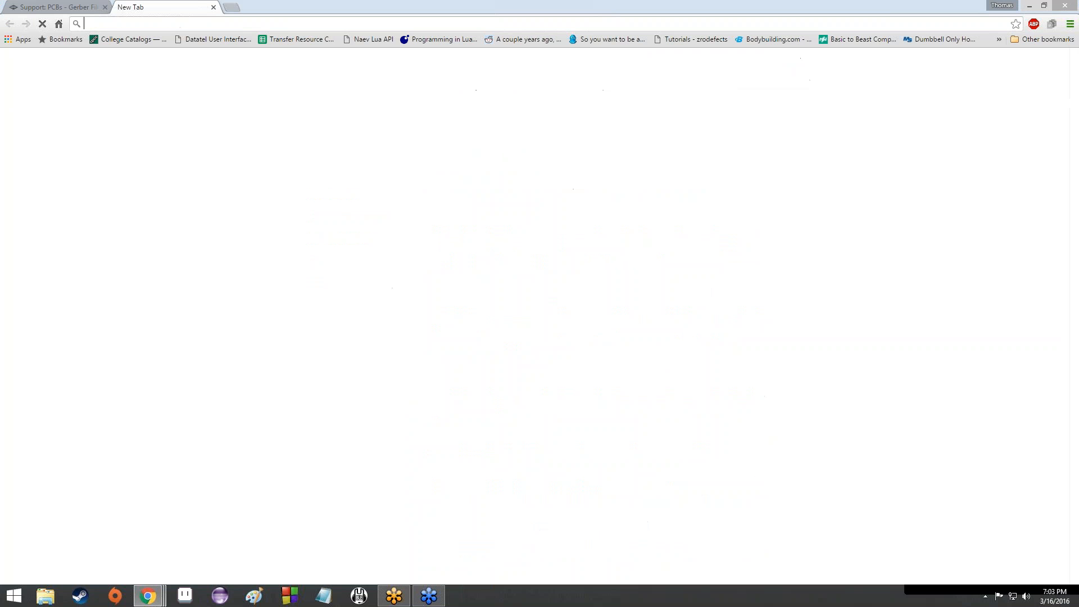
{"action": "type", "text": "123"}
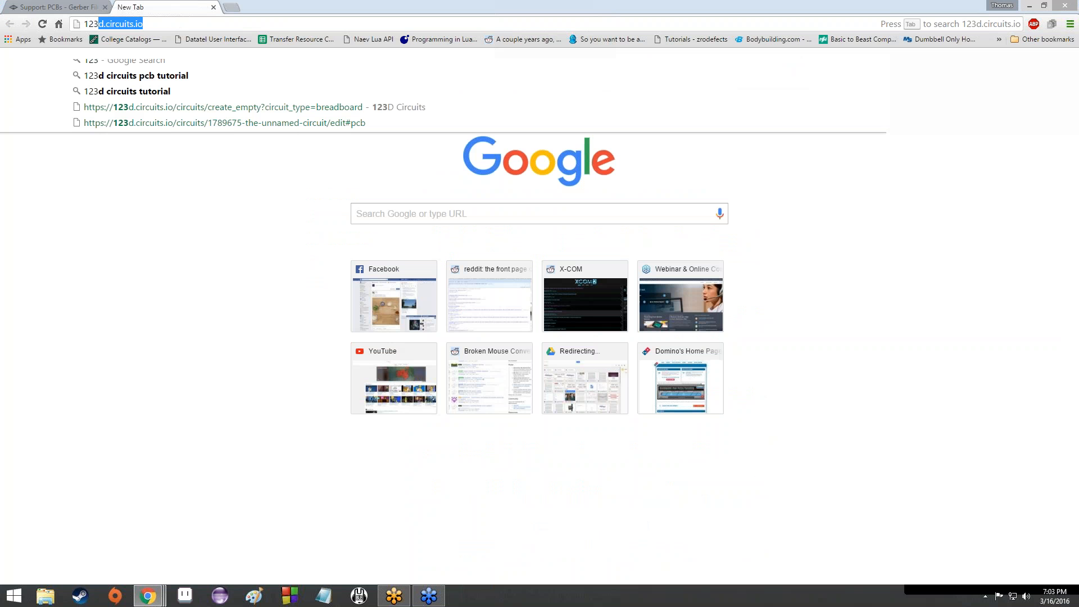
{"action": "key", "text": "Return"}
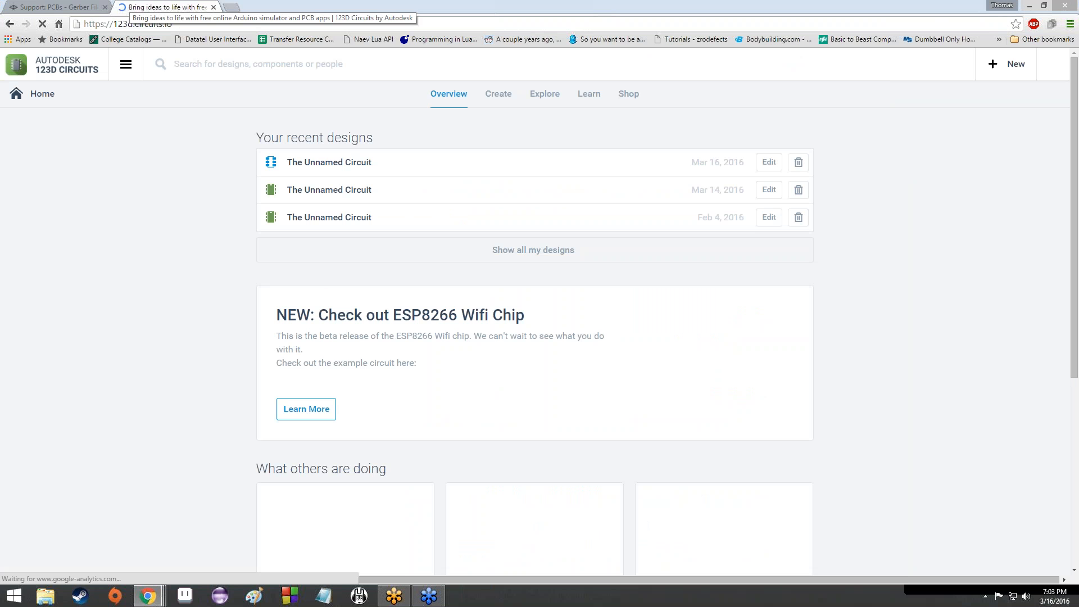
Step: Delete the newest designs one at a time, confirming each, until Feb 2 leads the list
{"action": "left_click", "coordinate": [791, 165]}
{"action": "left_click", "coordinate": [590, 98]}
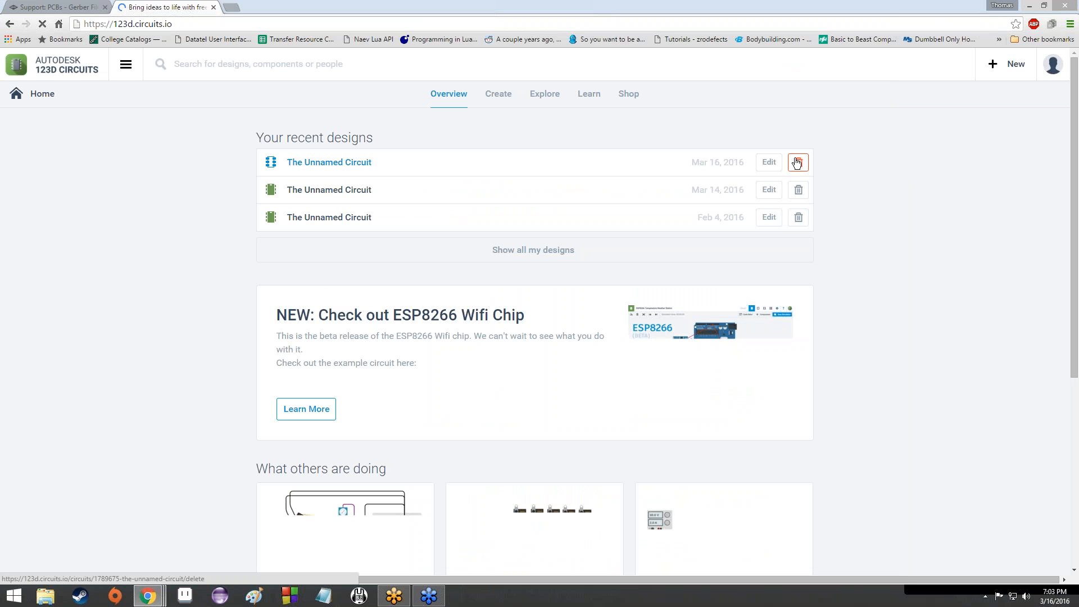
{"action": "left_click", "coordinate": [797, 163]}
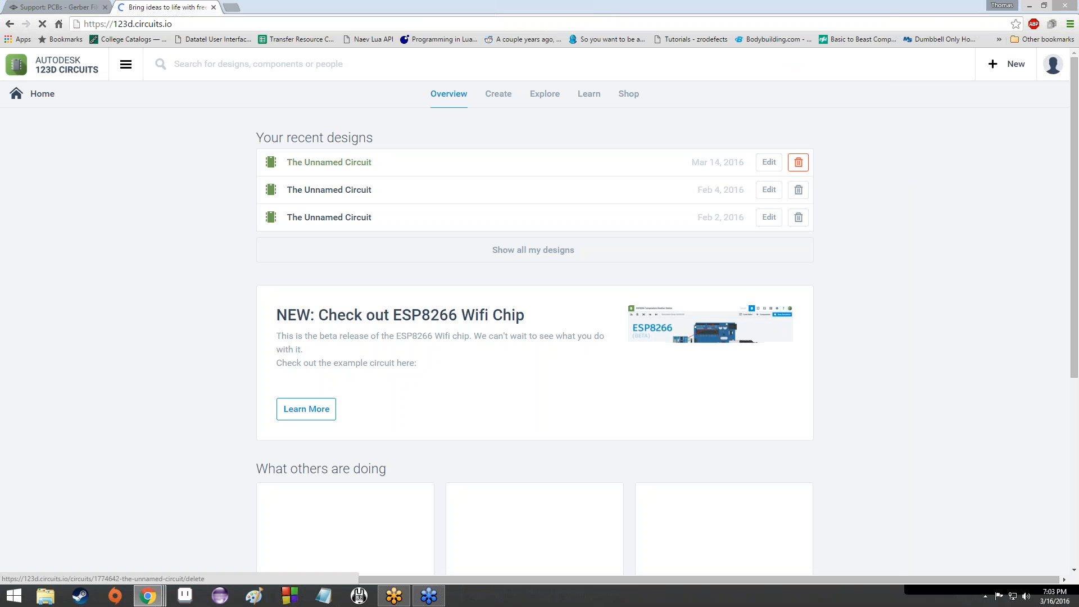
{"action": "left_click", "coordinate": [798, 163]}
{"action": "left_click", "coordinate": [573, 114]}
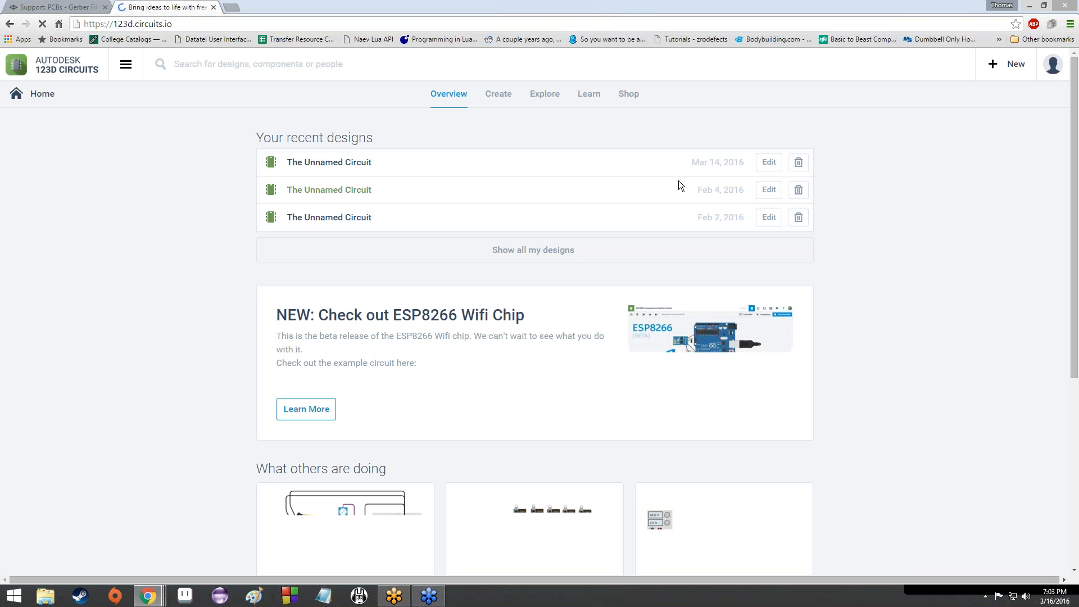
{"action": "left_click", "coordinate": [798, 162]}
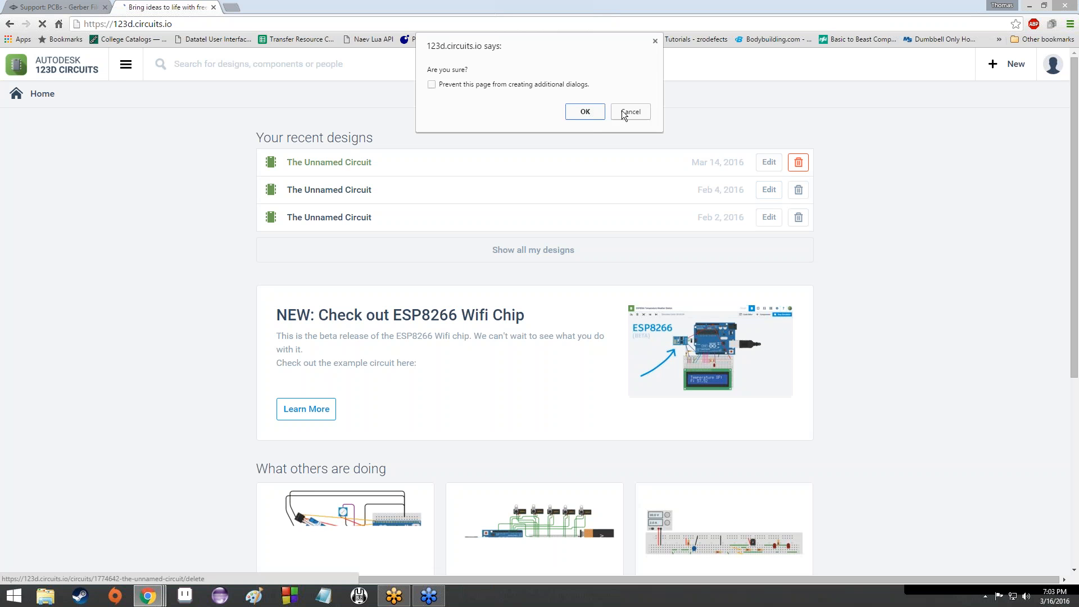
{"action": "left_click", "coordinate": [585, 111]}
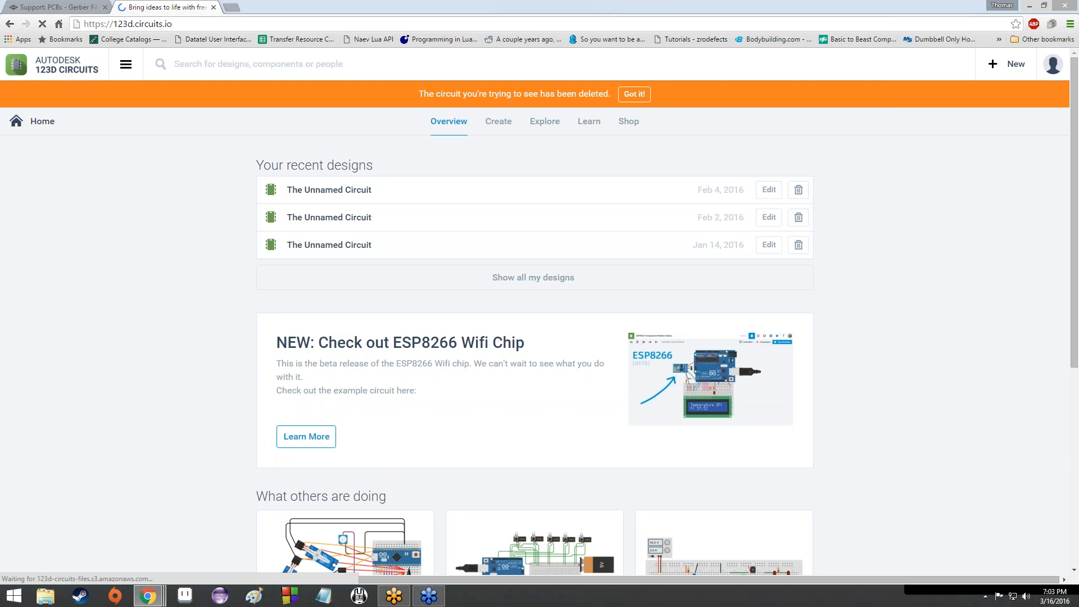
{"action": "left_click", "coordinate": [798, 189]}
{"action": "left_click", "coordinate": [586, 111]}
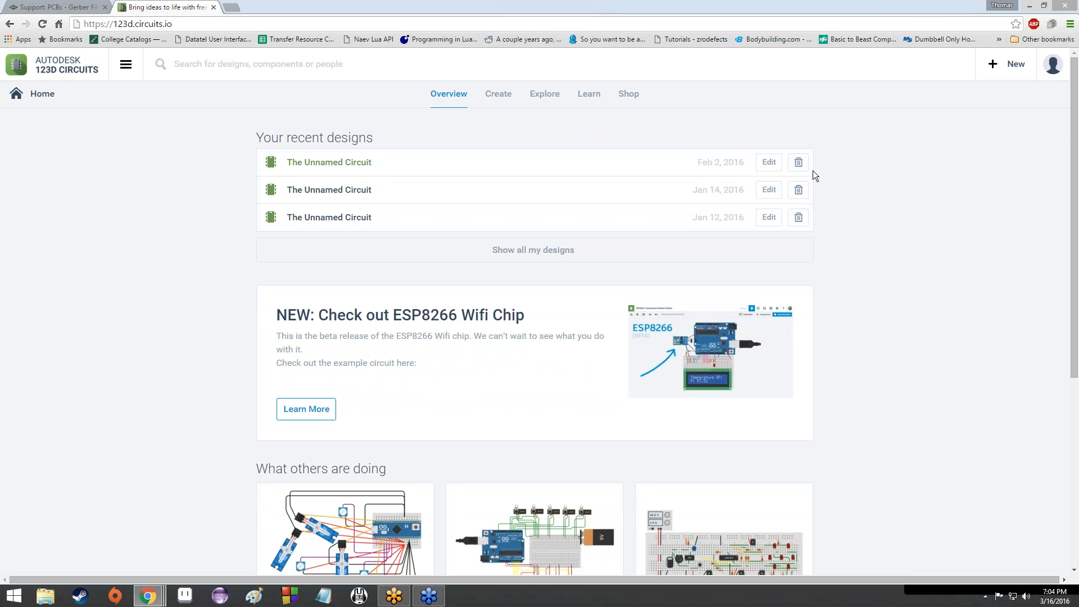
{"action": "left_click", "coordinate": [228, 24]}
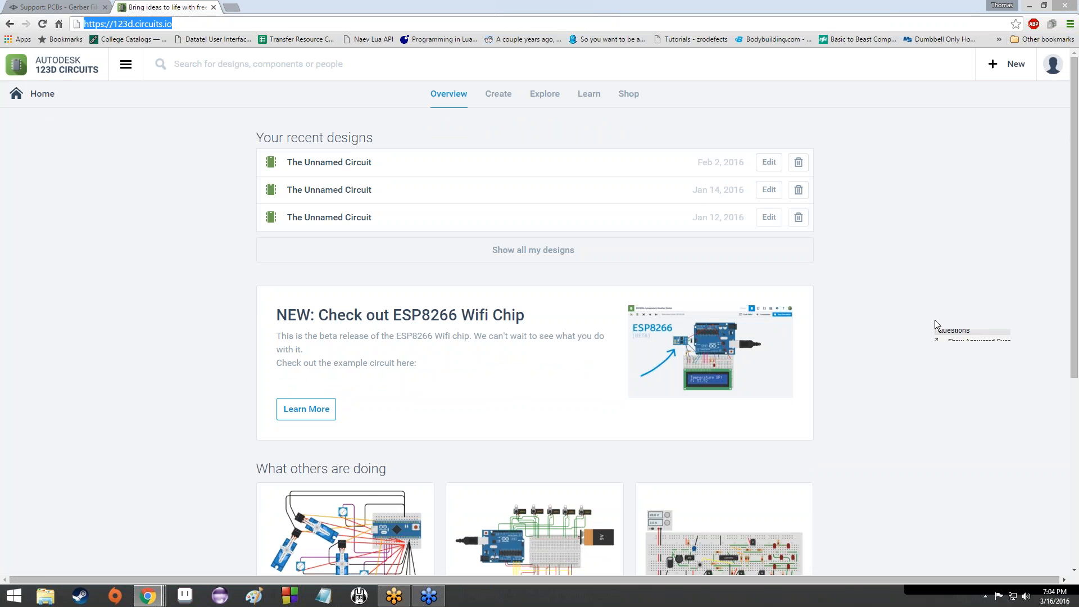
Step: Show the + New panel of project types such as Electronics Lab and PCB Design
{"action": "left_click", "coordinate": [936, 320]}
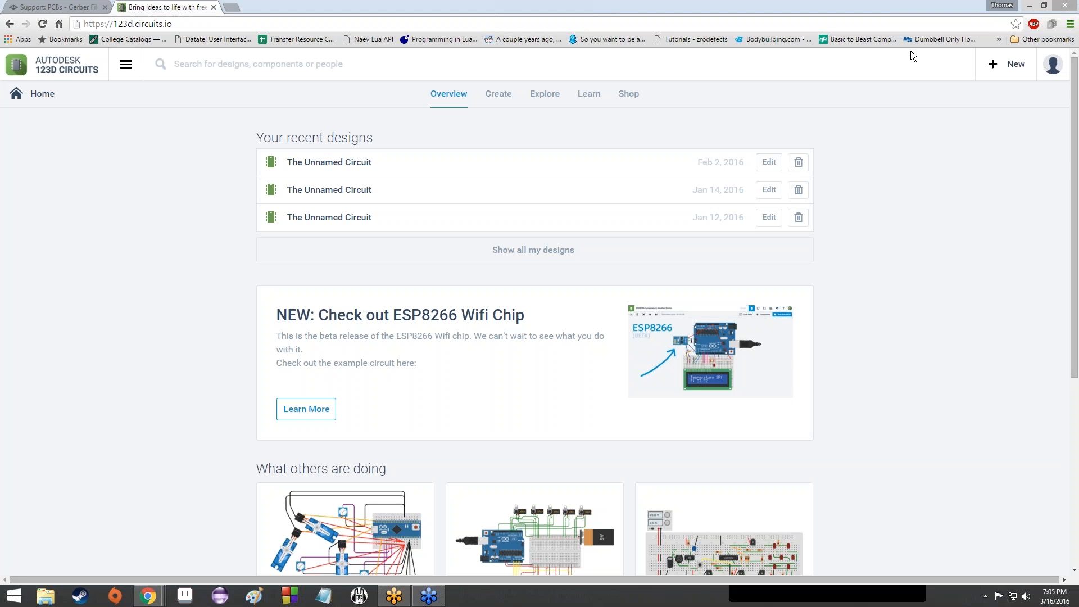
{"action": "left_click", "coordinate": [1003, 66]}
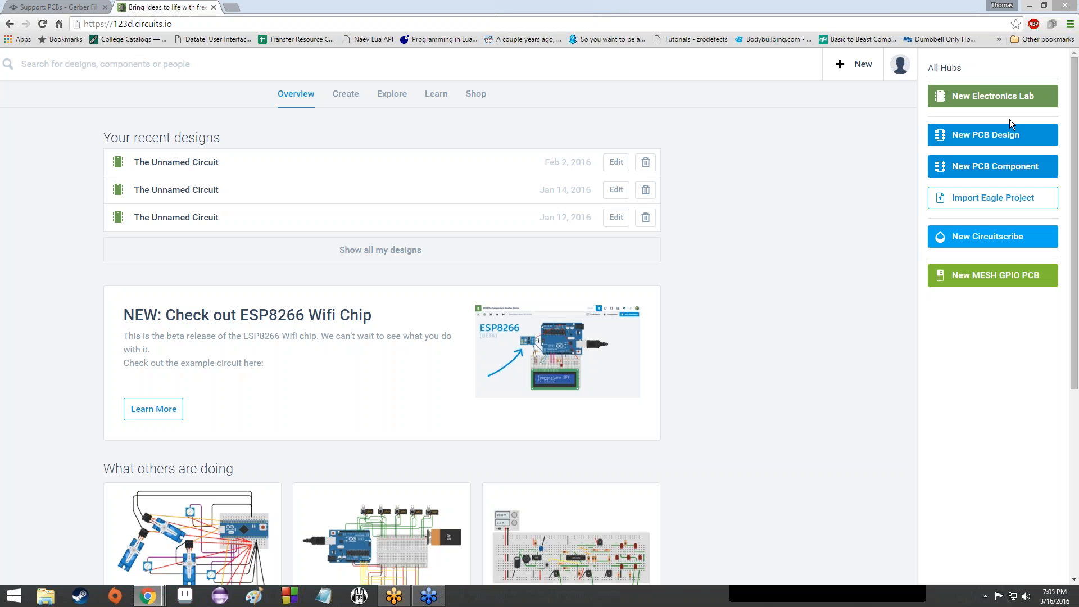
Step: Create a New PCB Design from the All Hubs panel, opening an empty Unnamed Circuit
{"action": "left_click", "coordinate": [991, 147]}
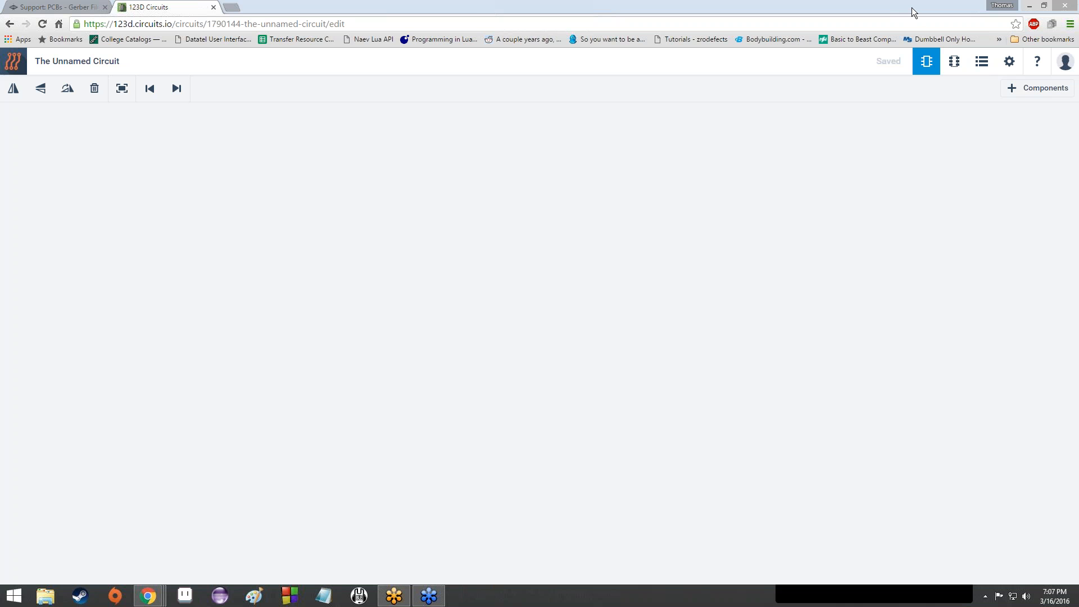
Step: Open the + Components library showing GND, VCC, Resistor and Diode parts
{"action": "left_click", "coordinate": [1035, 87]}
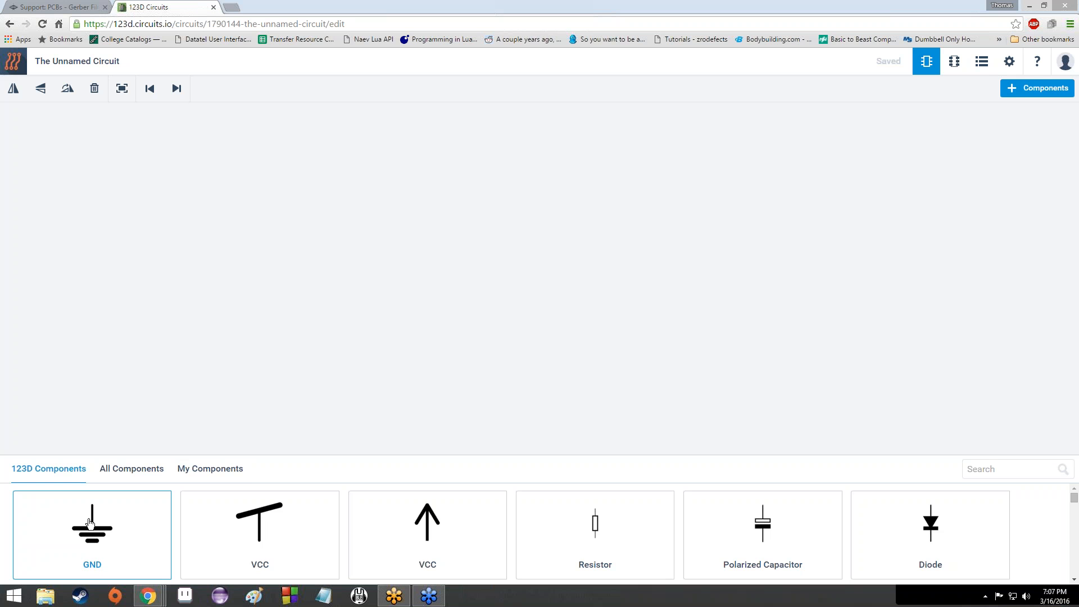
Step: Place GND, VCC and a 1 kΩ resistor R1 between them, deleting the extra resistor R2
{"action": "left_click_drag", "start_coordinate": [90, 522], "coordinate": [533, 380]}
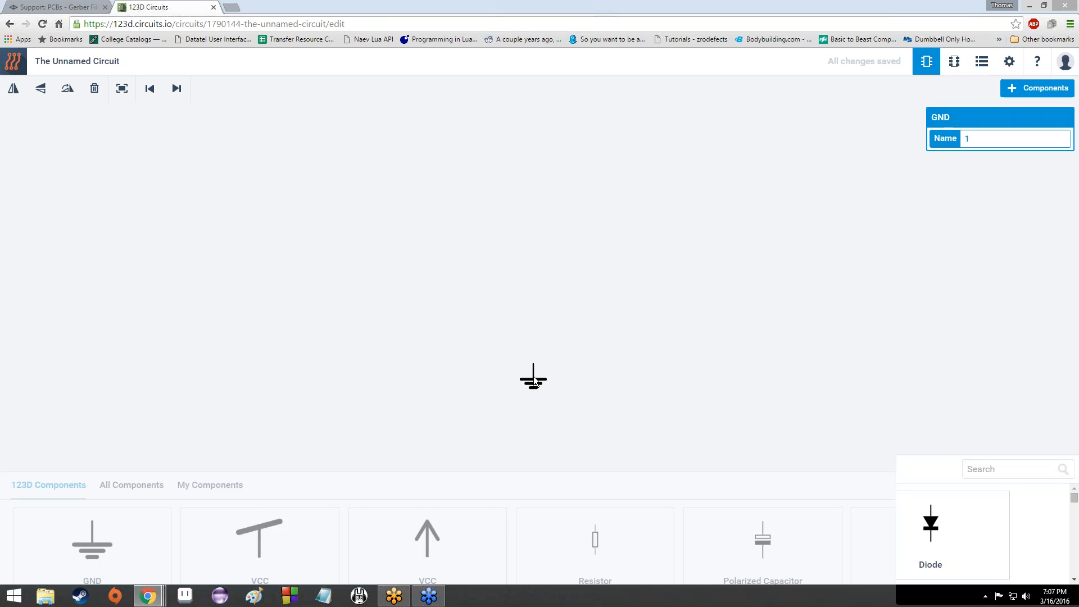
{"action": "left_click_drag", "start_coordinate": [259, 534], "coordinate": [534, 183]}
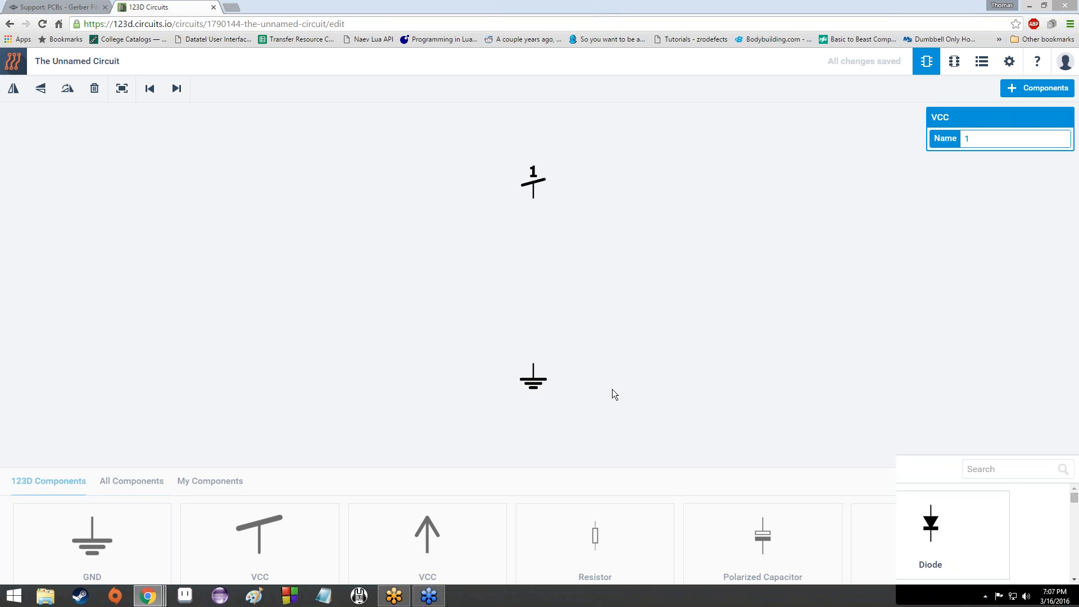
{"action": "left_click_drag", "start_coordinate": [614, 548], "coordinate": [469, 278]}
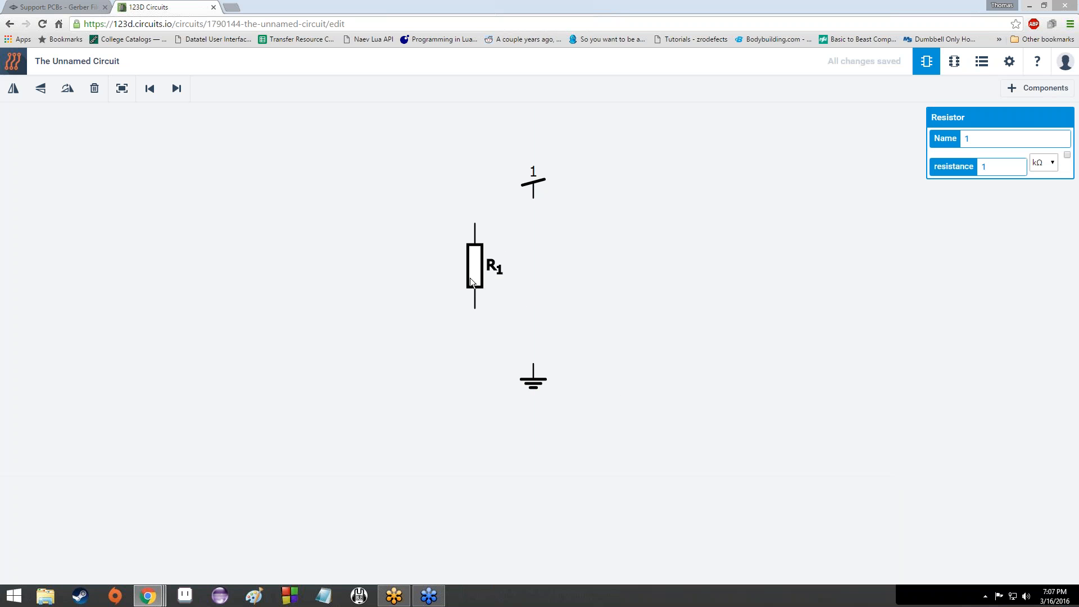
{"action": "scroll", "coordinate": [628, 538], "scroll_direction": "down", "scroll_amount": 2}
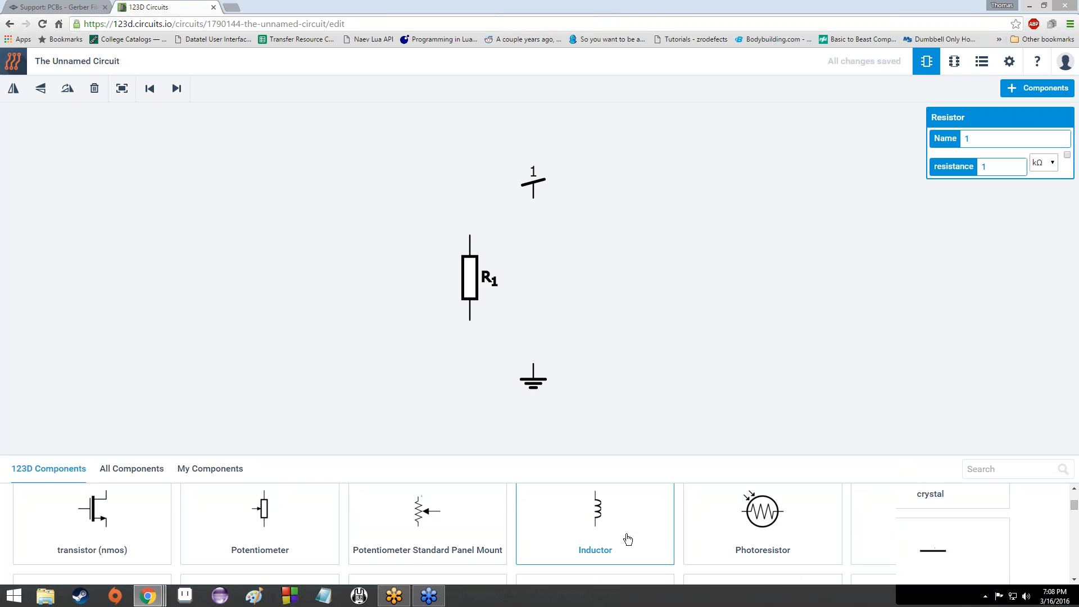
{"action": "scroll", "coordinate": [627, 539], "scroll_direction": "down", "scroll_amount": 3}
{"action": "scroll", "coordinate": [628, 538], "scroll_direction": "down", "scroll_amount": 6}
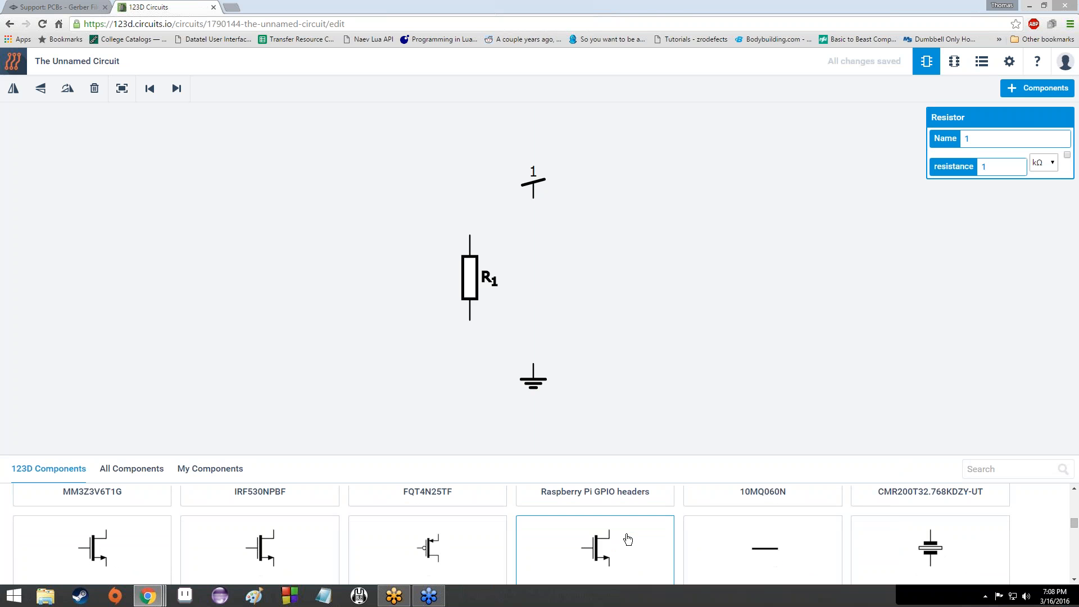
{"action": "scroll", "coordinate": [627, 538], "scroll_direction": "up", "scroll_amount": 10}
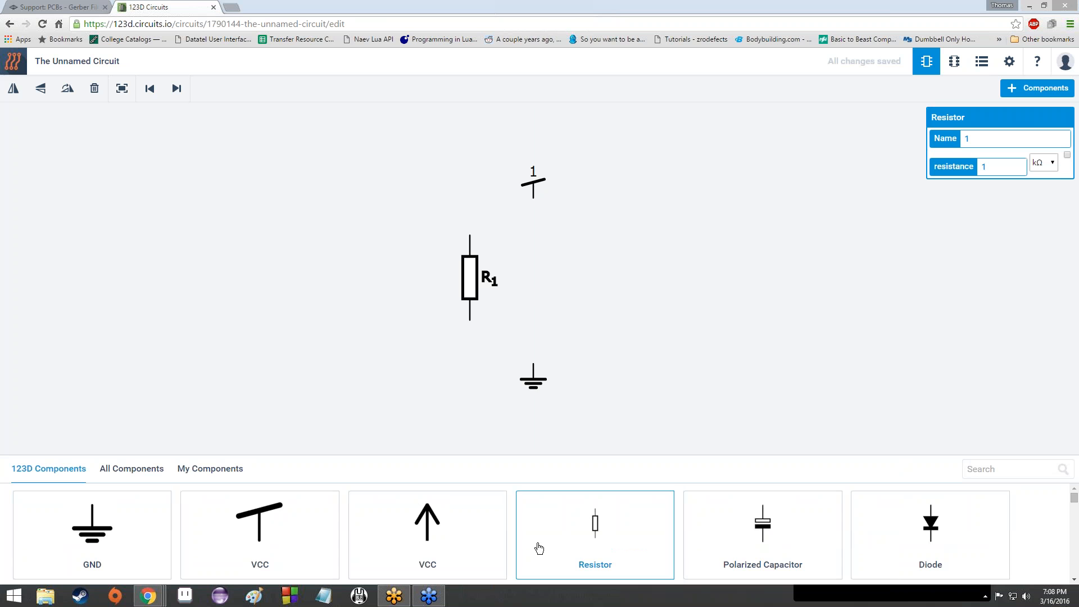
{"action": "left_click_drag", "start_coordinate": [538, 548], "coordinate": [657, 435]}
{"action": "key", "text": "Delete"}
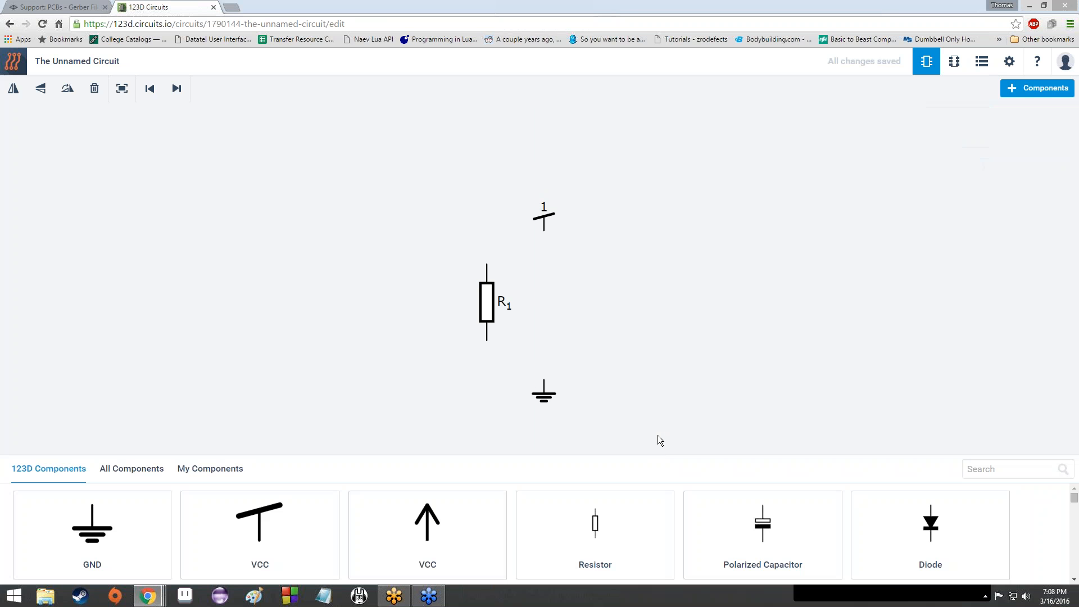
Step: Find the LED part in the Components panel and place red LED D1 below R1
{"action": "scroll", "coordinate": [1034, 506], "scroll_direction": "down", "scroll_amount": 2}
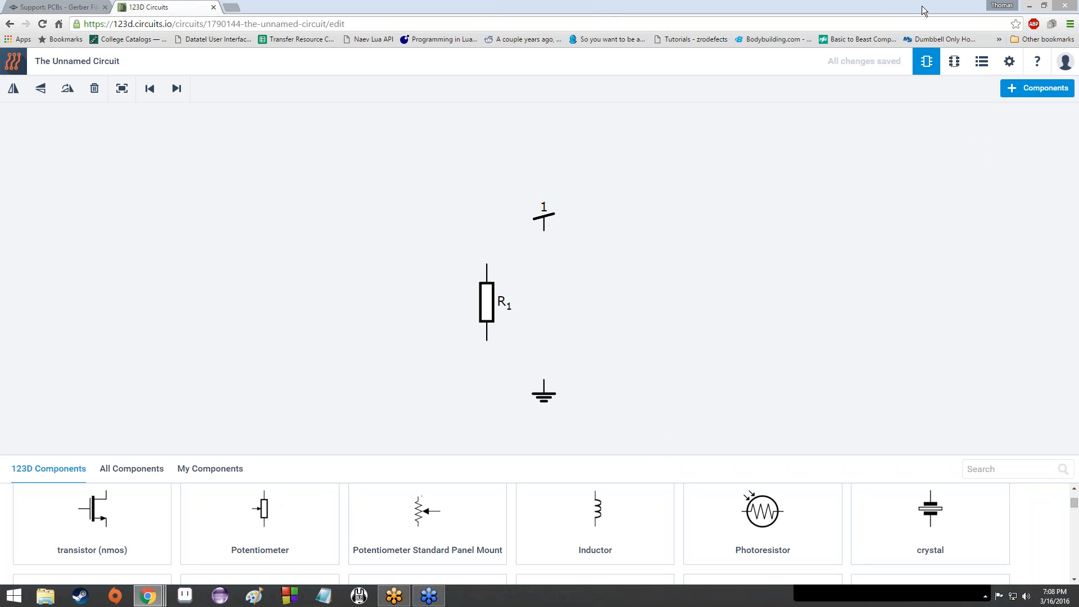
{"action": "scroll", "coordinate": [1040, 551], "scroll_direction": "down", "scroll_amount": 2}
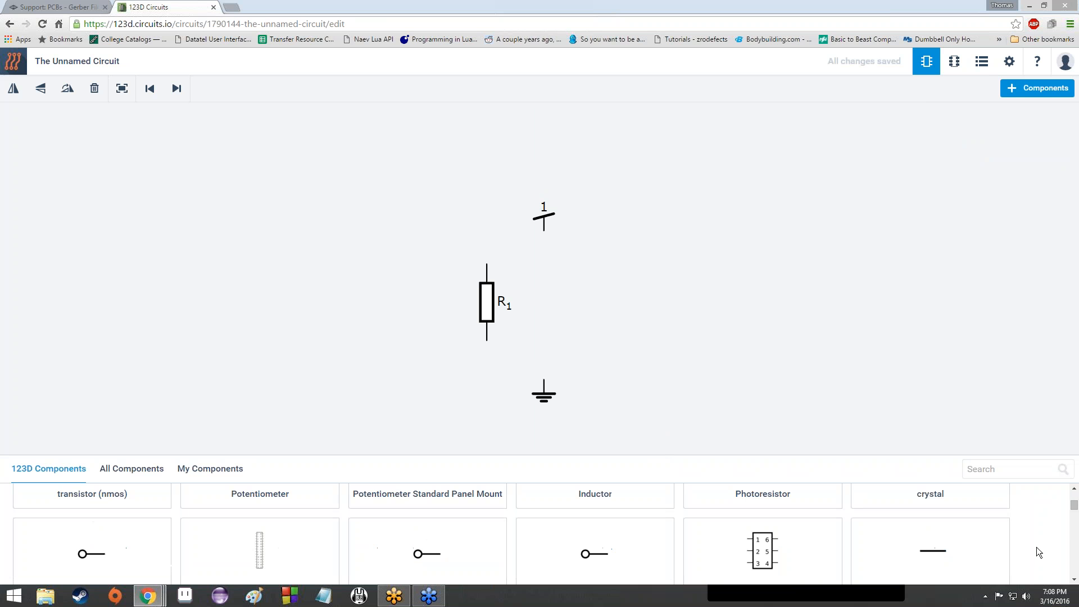
{"action": "scroll", "coordinate": [1033, 555], "scroll_direction": "down", "scroll_amount": 3}
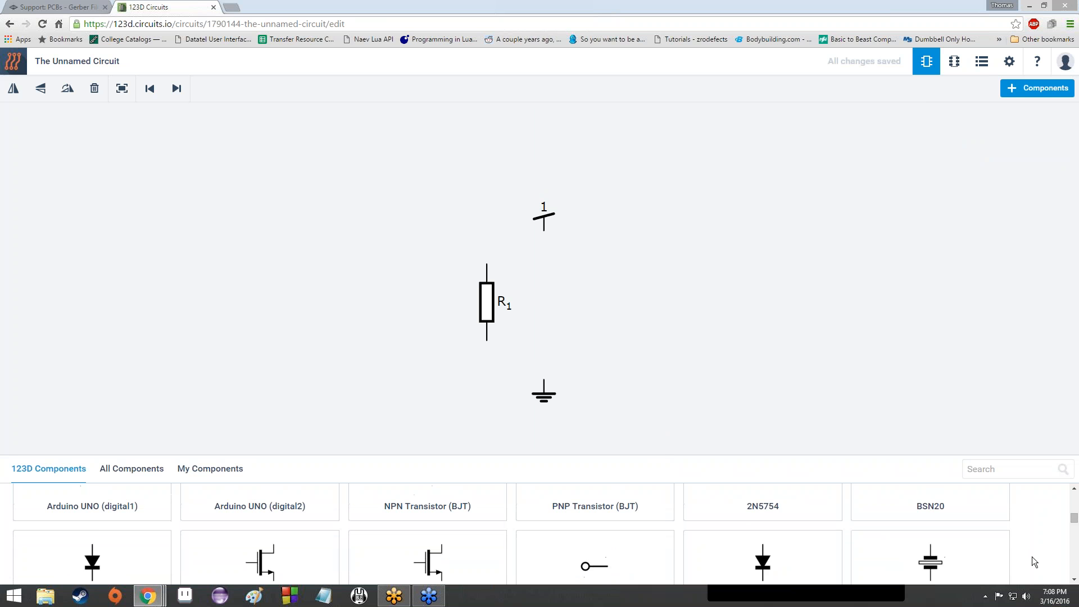
{"action": "scroll", "coordinate": [1030, 556], "scroll_direction": "down", "scroll_amount": 1}
{"action": "scroll", "coordinate": [1030, 555], "scroll_direction": "down", "scroll_amount": 1}
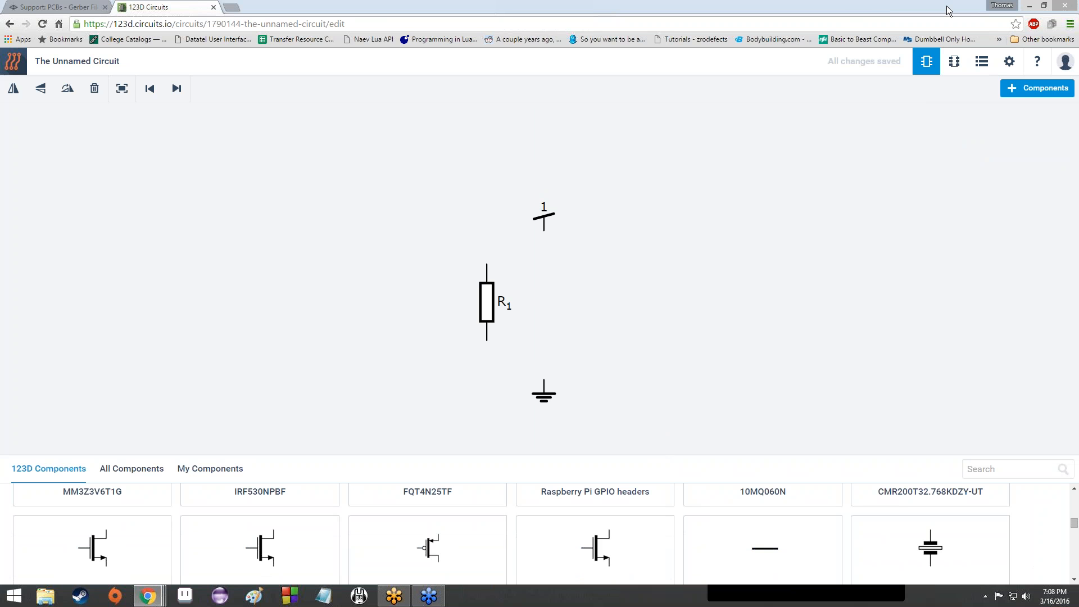
{"action": "scroll", "coordinate": [1029, 548], "scroll_direction": "down", "scroll_amount": 1}
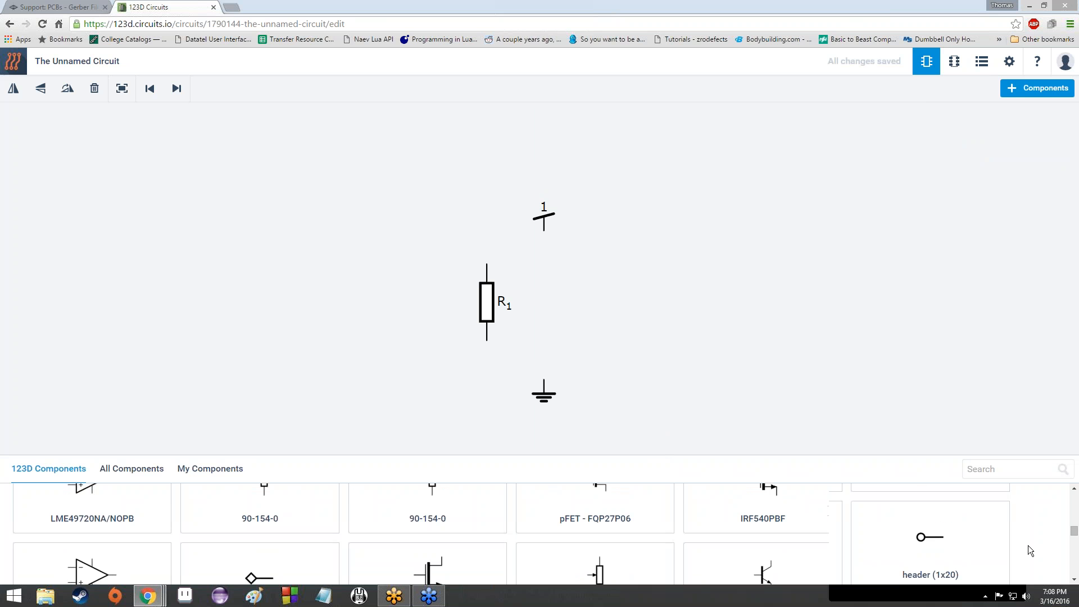
{"action": "scroll", "coordinate": [1027, 545], "scroll_direction": "down", "scroll_amount": 2}
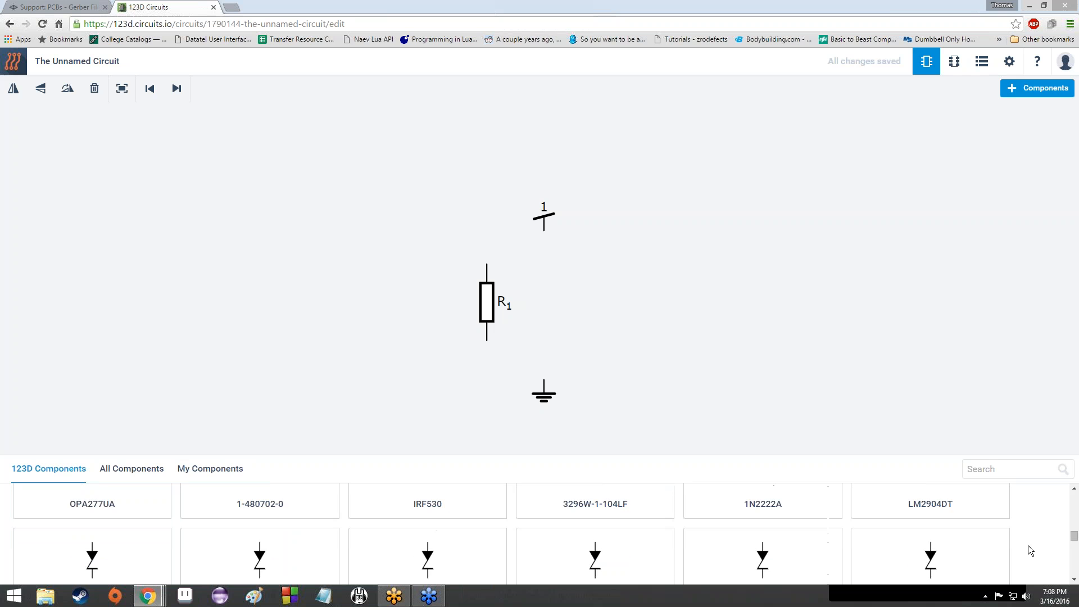
{"action": "scroll", "coordinate": [1027, 545], "scroll_direction": "down", "scroll_amount": 4}
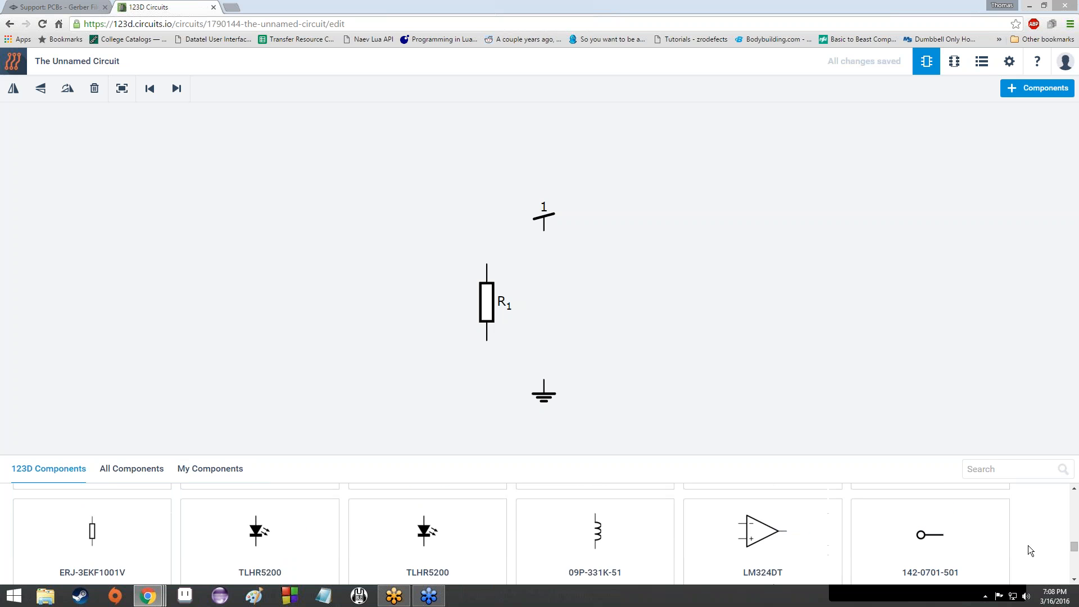
{"action": "scroll", "coordinate": [1027, 545], "scroll_direction": "down", "scroll_amount": 1}
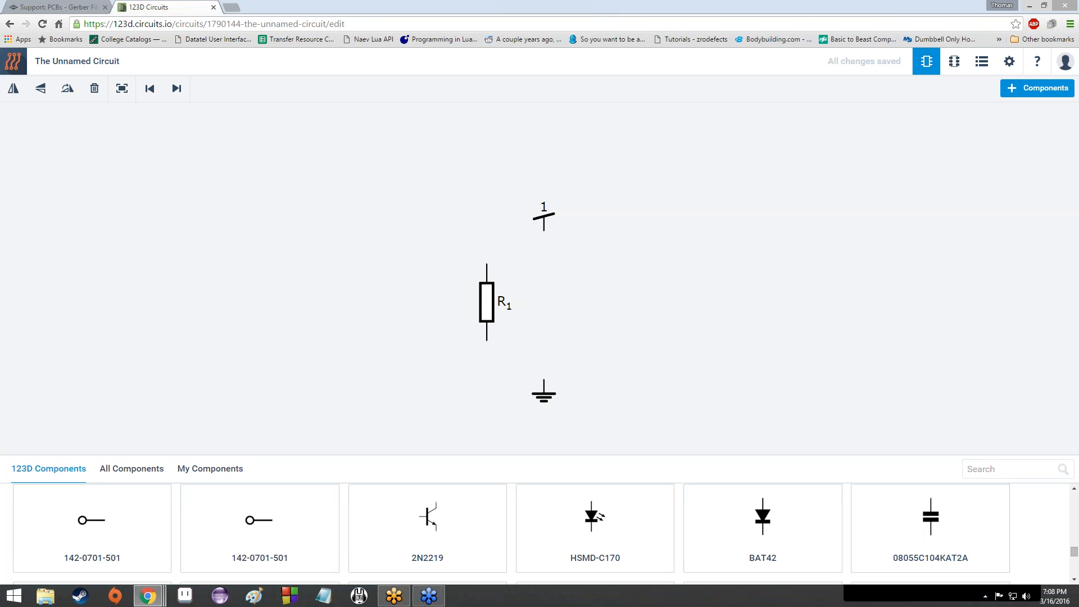
{"action": "scroll", "coordinate": [540, 534], "scroll_direction": "down", "scroll_amount": 1}
{"action": "scroll", "coordinate": [713, 548], "scroll_direction": "down", "scroll_amount": 3}
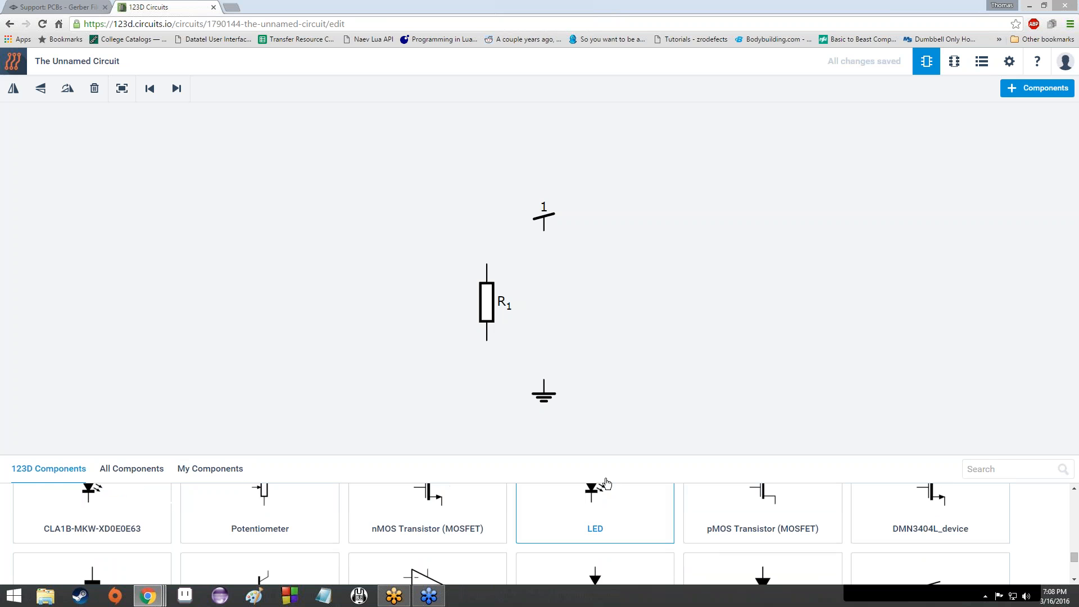
{"action": "left_click_drag", "start_coordinate": [604, 484], "coordinate": [493, 394]}
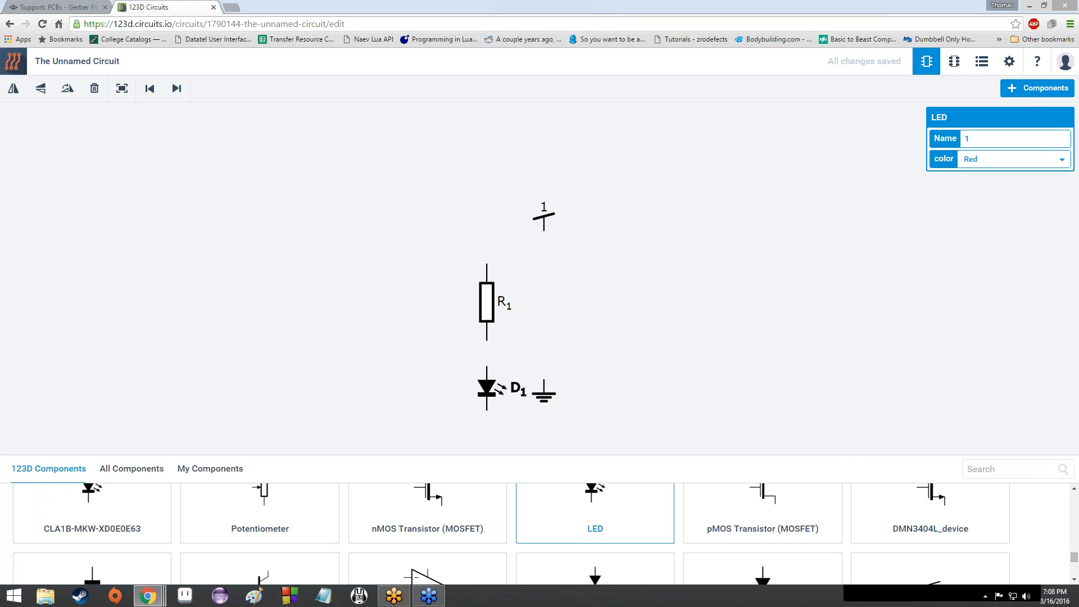
{"action": "scroll", "coordinate": [664, 525], "scroll_direction": "up", "scroll_amount": 10}
{"action": "scroll", "coordinate": [663, 525], "scroll_direction": "up", "scroll_amount": 4}
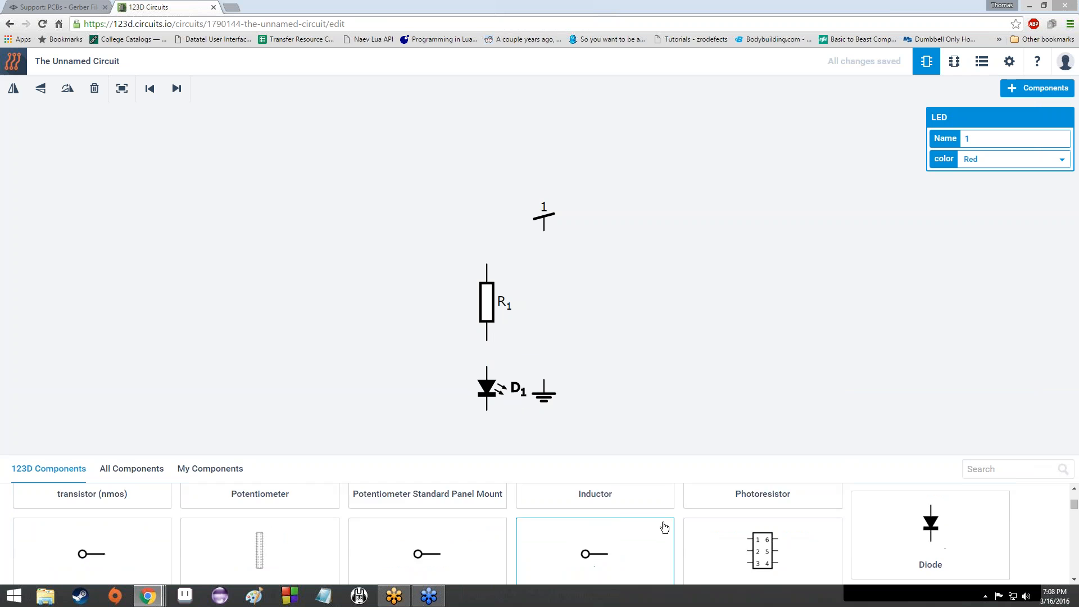
{"action": "scroll", "coordinate": [664, 525], "scroll_direction": "down", "scroll_amount": 2}
{"action": "scroll", "coordinate": [663, 525], "scroll_direction": "up", "scroll_amount": 2}
{"action": "scroll", "coordinate": [594, 540], "scroll_direction": "down", "scroll_amount": 1}
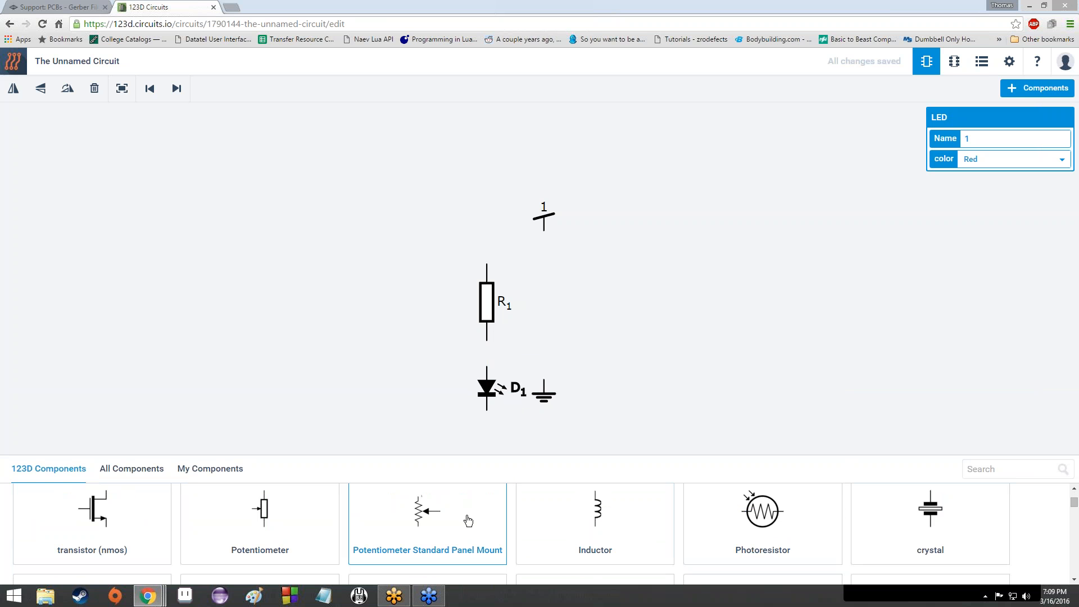
{"action": "scroll", "coordinate": [433, 520], "scroll_direction": "up", "scroll_amount": 1}
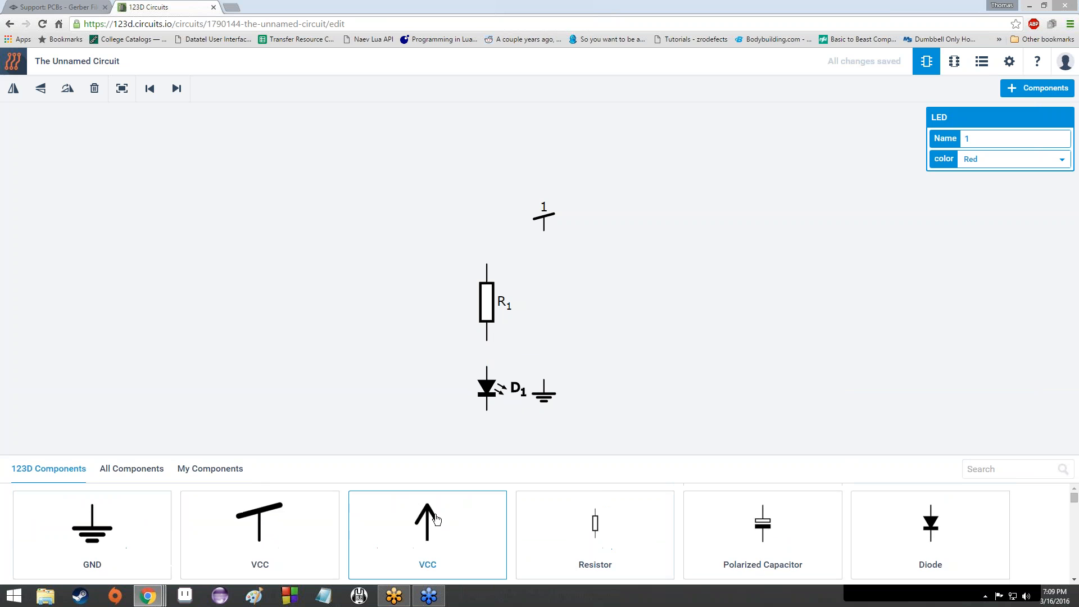
{"action": "scroll", "coordinate": [437, 518], "scroll_direction": "down", "scroll_amount": 1}
Step: Place a Potentiometer Standard Panel Mount, R2, to the right of R1
{"action": "scroll", "coordinate": [438, 518], "scroll_direction": "down", "scroll_amount": 1}
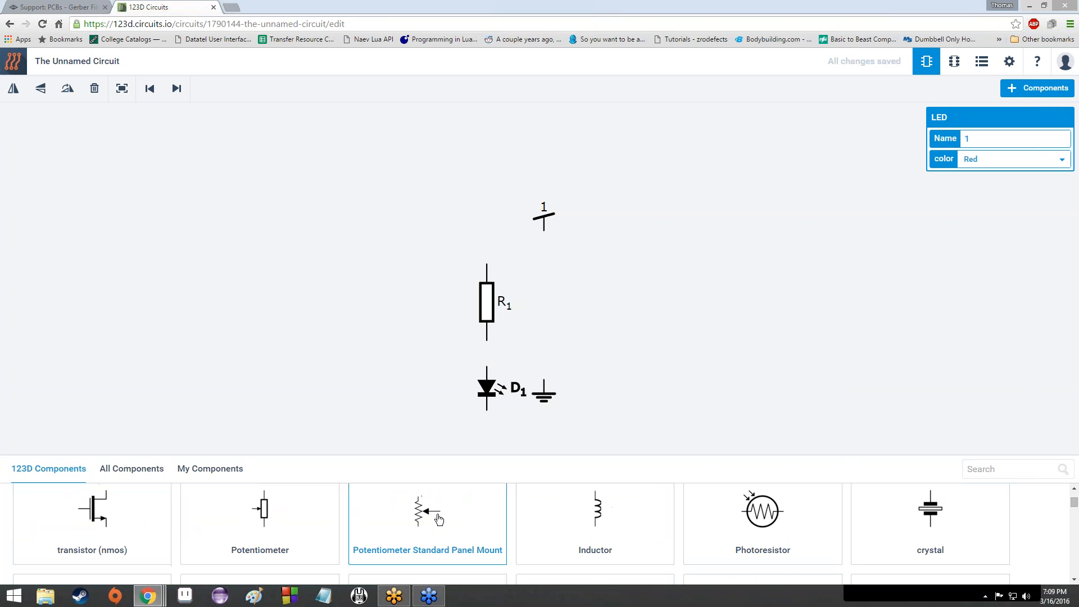
{"action": "scroll", "coordinate": [439, 519], "scroll_direction": "up", "scroll_amount": 1}
{"action": "scroll", "coordinate": [435, 520], "scroll_direction": "down", "scroll_amount": 1}
{"action": "left_click_drag", "start_coordinate": [530, 375], "coordinate": [531, 318]}
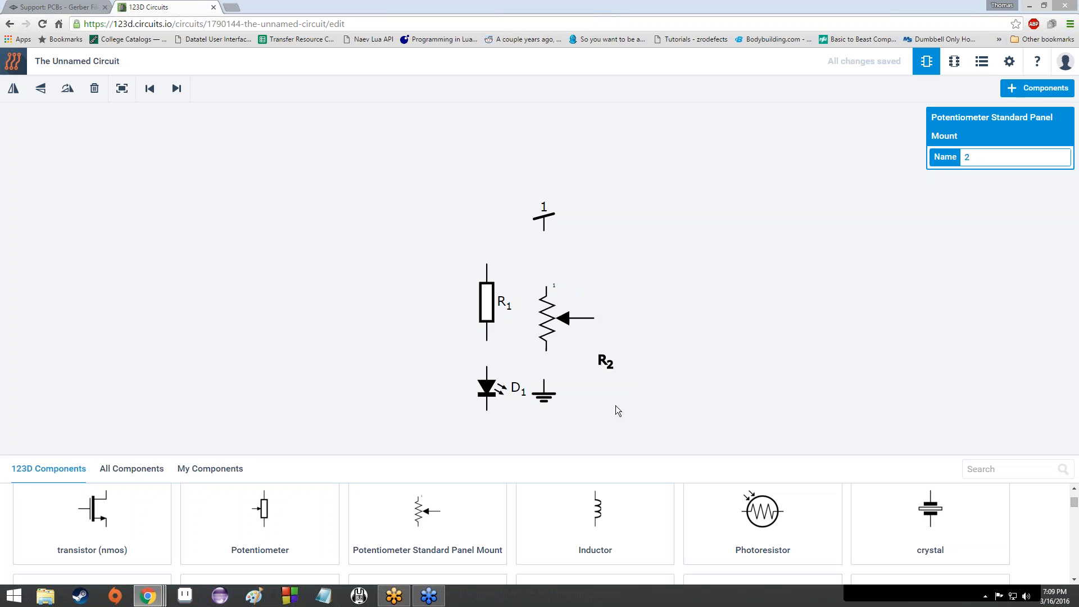
{"action": "left_click", "coordinate": [765, 389]}
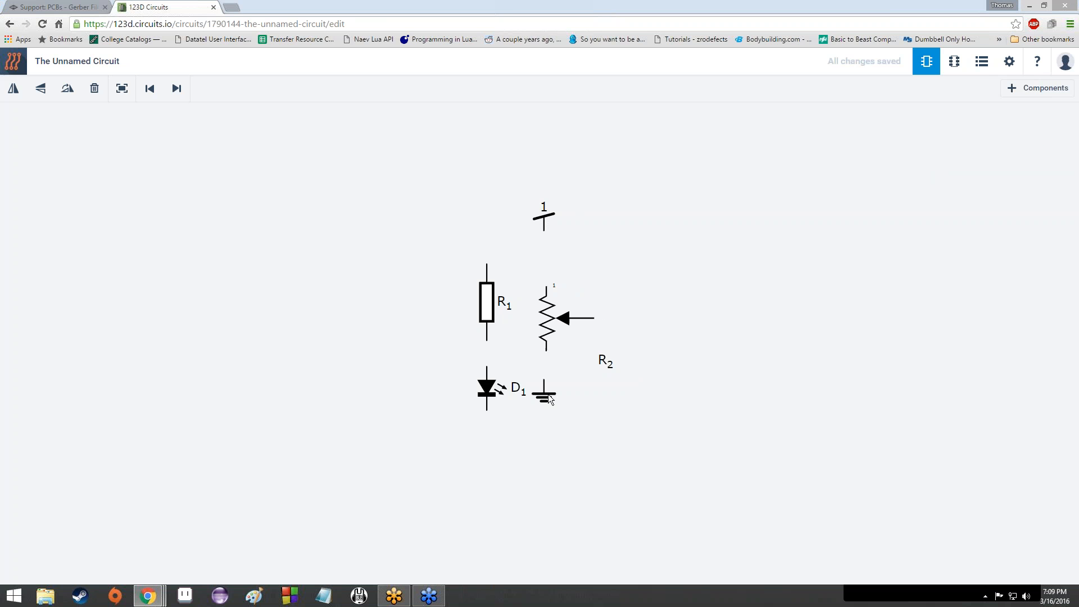
Step: Lower the ground symbol and rotate R2 horizontally below D1, wiper facing ground
{"action": "left_click_drag", "start_coordinate": [549, 396], "coordinate": [551, 503]}
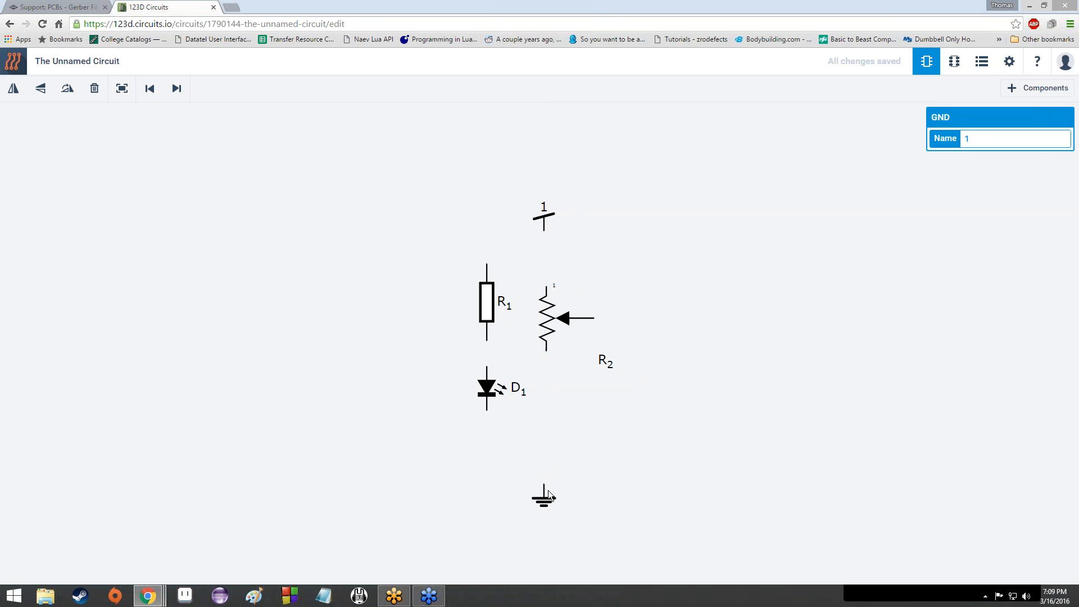
{"action": "left_click_drag", "start_coordinate": [555, 315], "coordinate": [551, 422]}
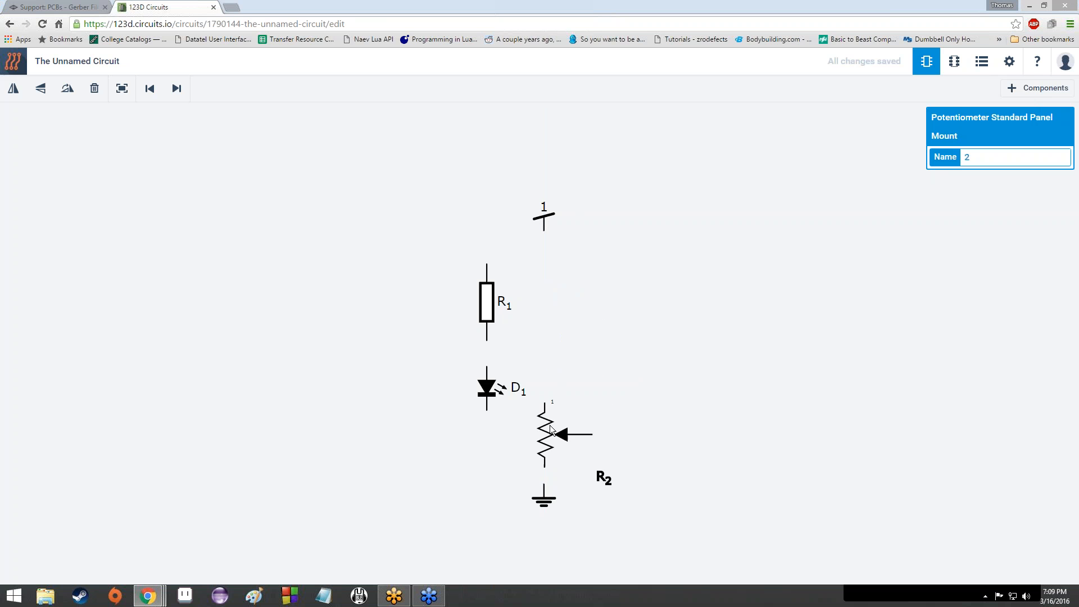
{"action": "key", "text": "r"}
{"action": "key", "text": "r"}
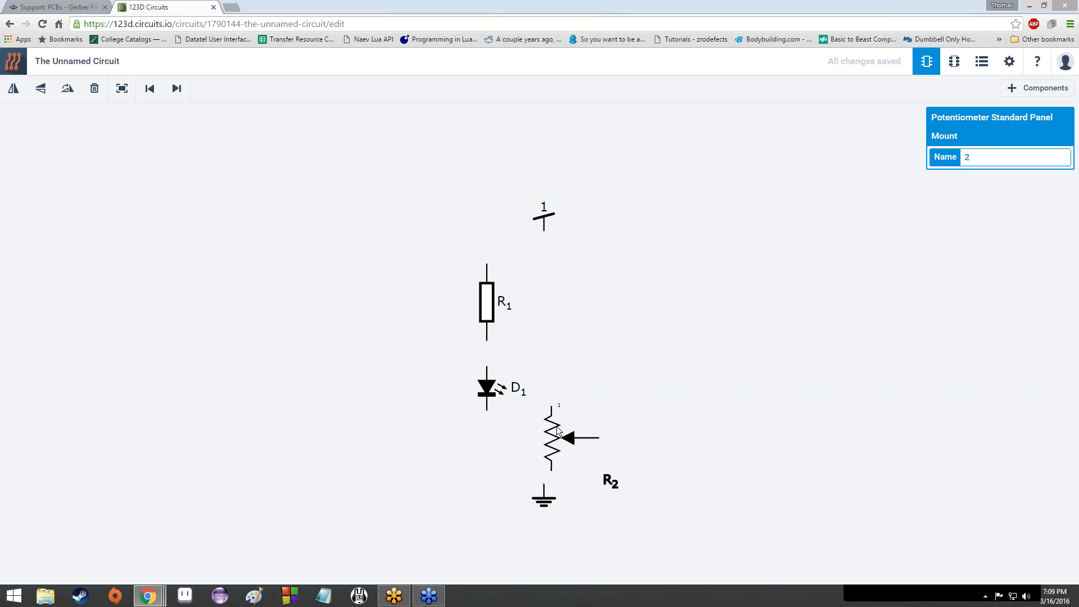
{"action": "key", "text": "r"}
{"action": "left_click_drag", "start_coordinate": [545, 496], "coordinate": [544, 532]}
{"action": "left_click", "coordinate": [542, 450]}
{"action": "mouse_move", "coordinate": [542, 451]}
{"action": "left_mouse_down"}
{"action": "mouse_move", "coordinate": [543, 479]}
{"action": "mouse_move", "coordinate": [543, 470]}
{"action": "left_mouse_up"}
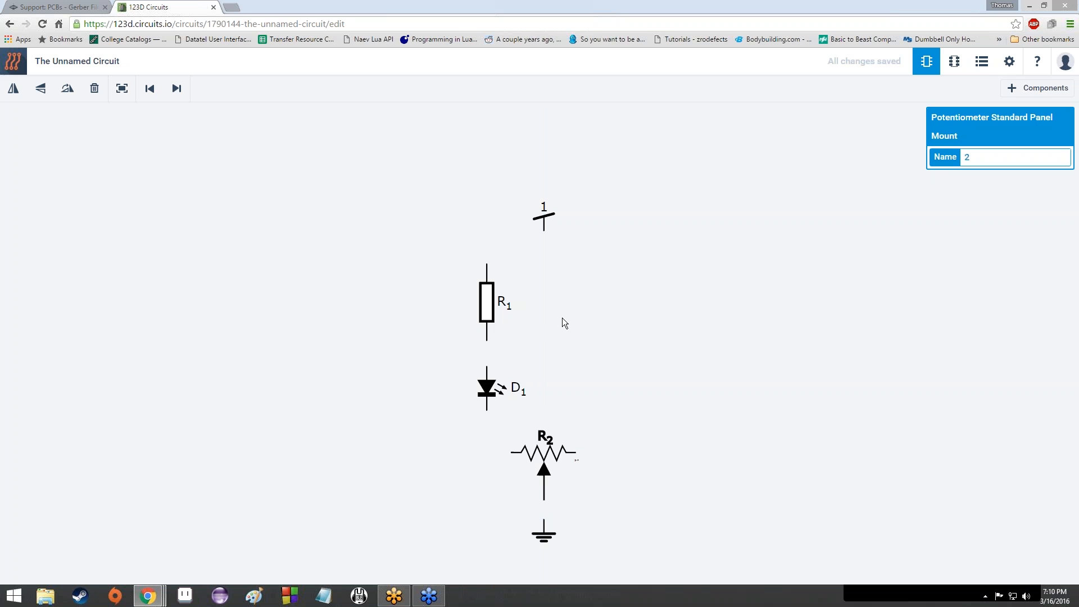
Step: Box-select resistor R1 and LED D1 together
{"action": "left_click", "coordinate": [441, 271]}
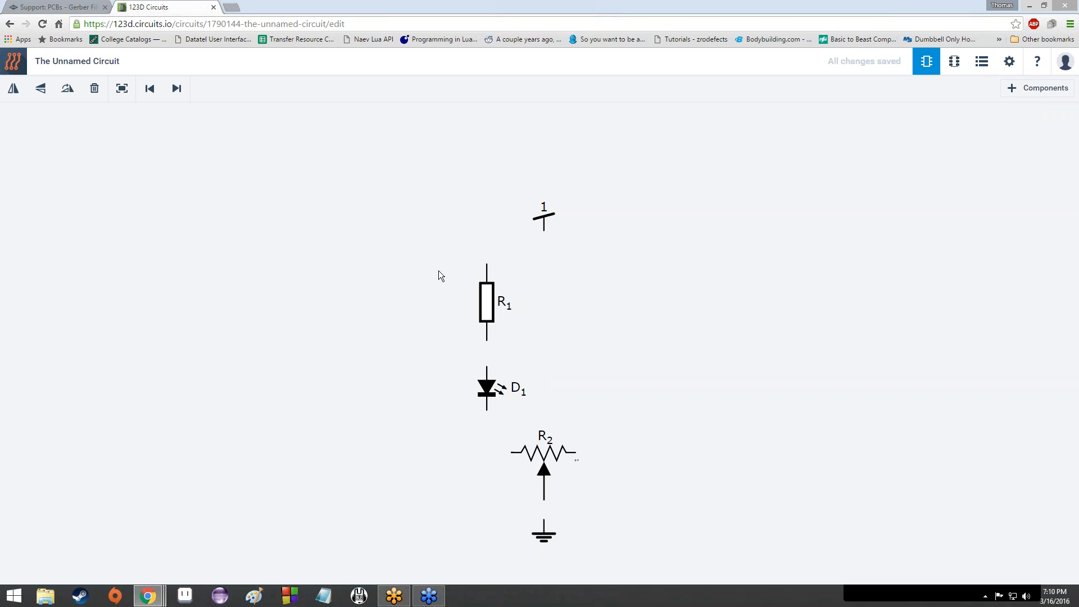
{"action": "left_click_drag", "start_coordinate": [366, 258], "coordinate": [352, 338]}
{"action": "left_click_drag", "start_coordinate": [420, 248], "coordinate": [507, 417]}
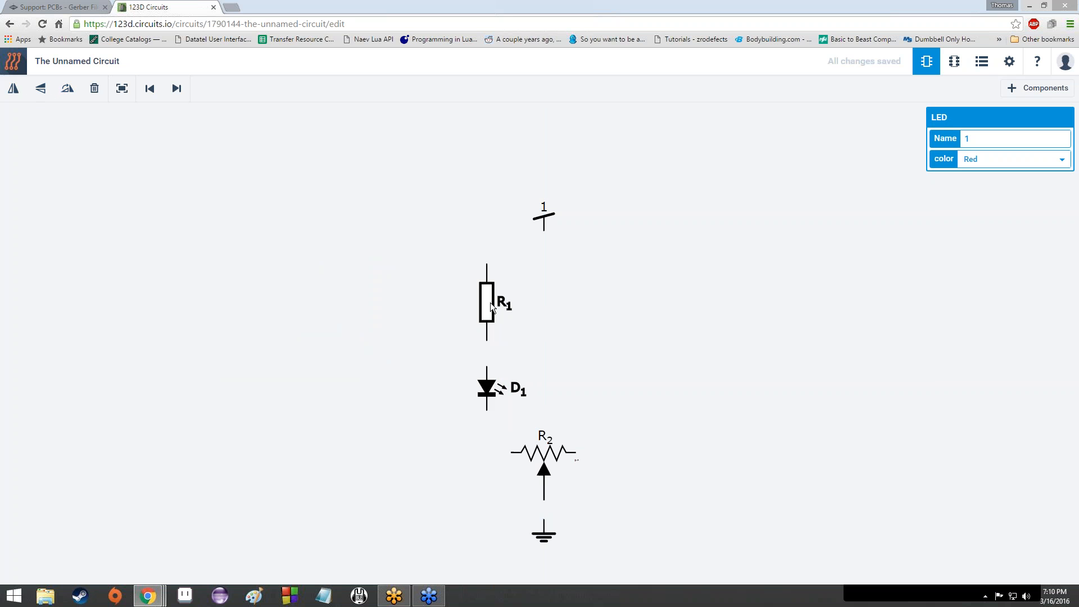
Step: Paste R1 and D1 as R3 and D2, align them beside the originals, and nudge VCC down
{"action": "key", "text": "ctrl+v"}
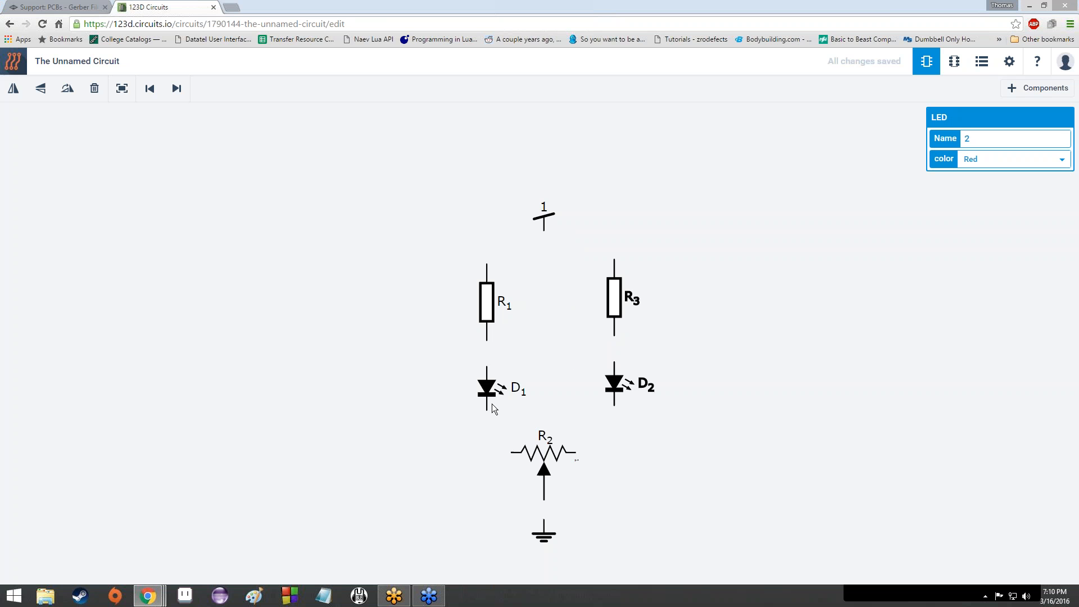
{"action": "left_click_drag", "start_coordinate": [567, 250], "coordinate": [674, 440]}
{"action": "left_click_drag", "start_coordinate": [613, 292], "coordinate": [596, 292]}
{"action": "left_click", "coordinate": [684, 259]}
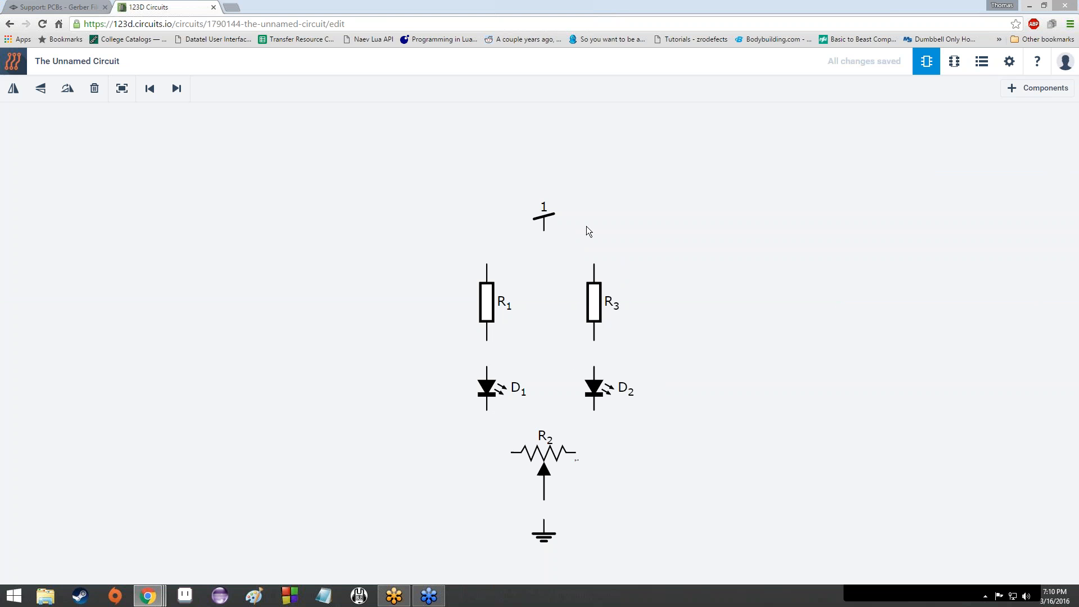
{"action": "mouse_move", "coordinate": [548, 221]}
{"action": "left_mouse_down"}
{"action": "mouse_move", "coordinate": [547, 244]}
{"action": "mouse_move", "coordinate": [547, 214]}
{"action": "mouse_move", "coordinate": [549, 232]}
{"action": "left_mouse_up"}
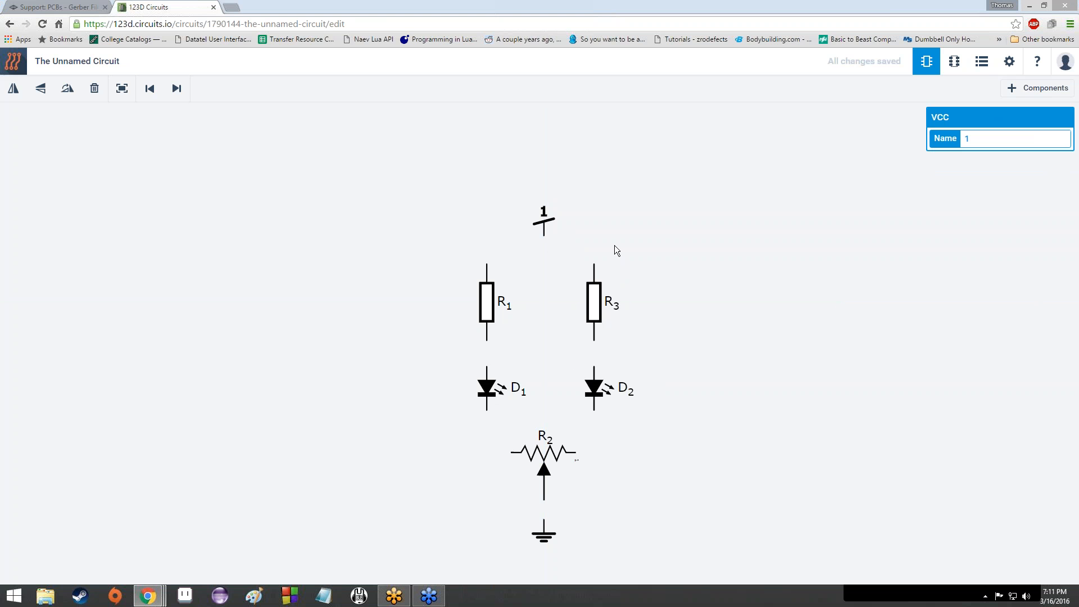
Step: Wire the top pins of R3 and R1 to the VCC supply pin
{"action": "left_click", "coordinate": [596, 268]}
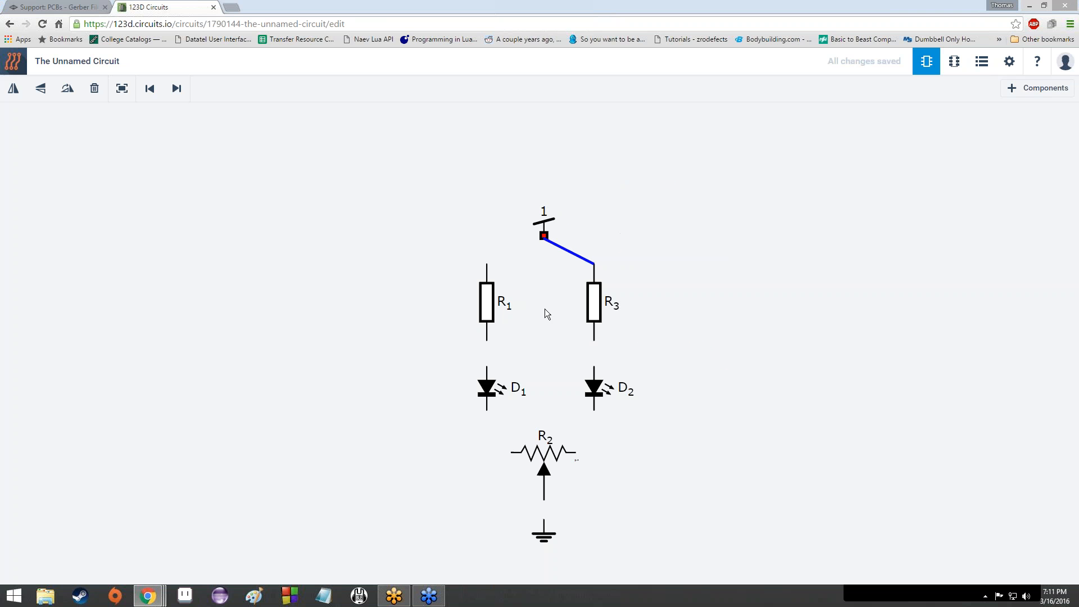
{"action": "left_click", "coordinate": [544, 238]}
{"action": "left_click", "coordinate": [593, 227]}
{"action": "left_click", "coordinate": [544, 237]}
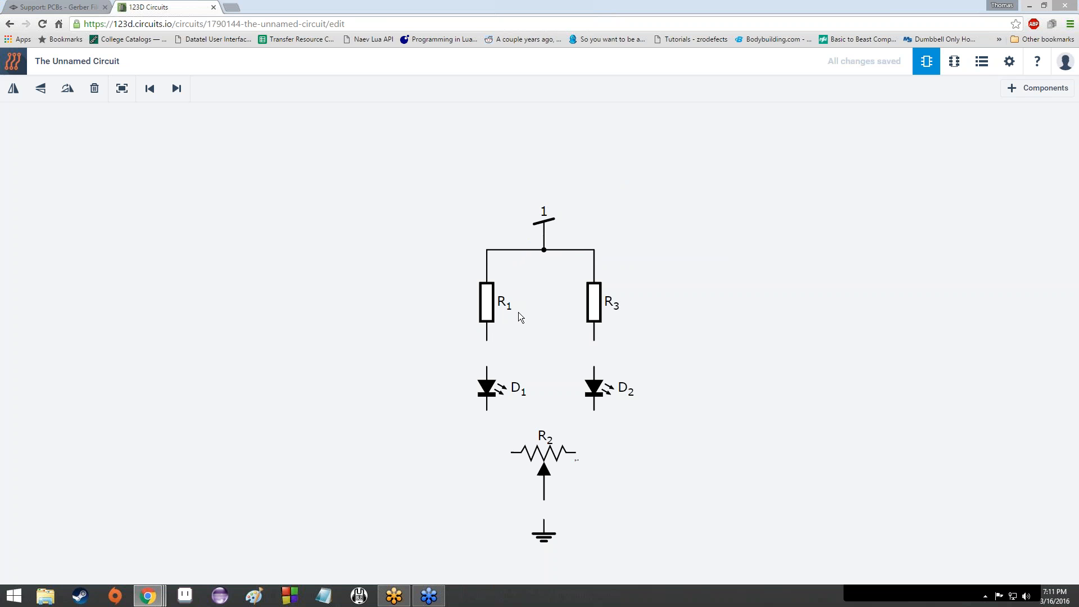
Step: Connect R1 to D1, D1 to R2's left end, and R2's wiper to ground
{"action": "left_click", "coordinate": [486, 341]}
{"action": "left_click", "coordinate": [488, 368]}
{"action": "left_click", "coordinate": [487, 410]}
{"action": "left_click", "coordinate": [513, 452]}
{"action": "left_click", "coordinate": [544, 500]}
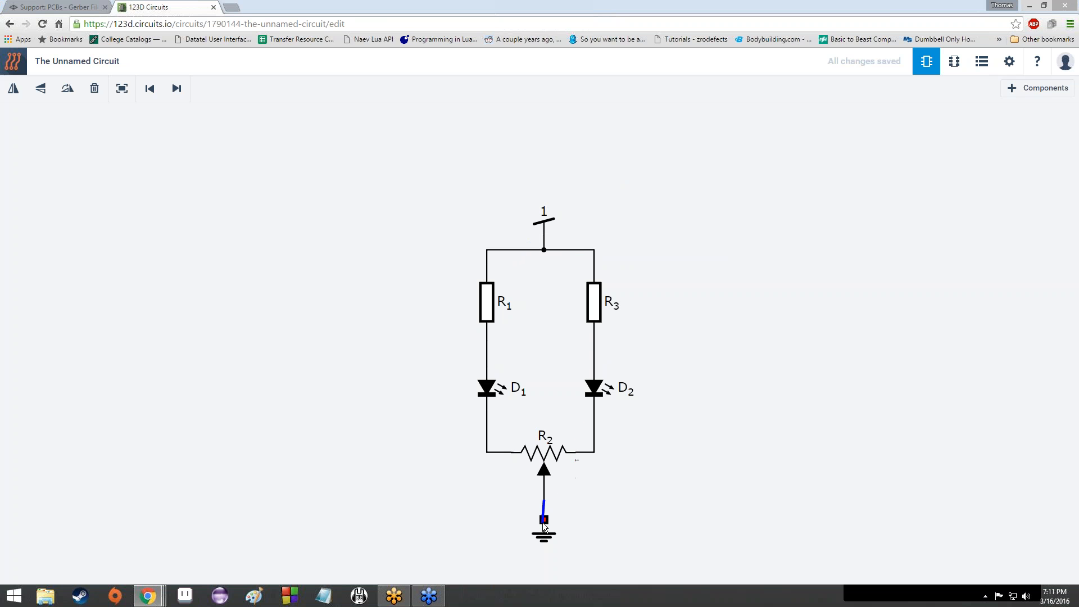
{"action": "left_click", "coordinate": [544, 522]}
Step: Box-select the entire wired circuit and drag it up and to the right, then deselect
{"action": "left_click_drag", "start_coordinate": [432, 172], "coordinate": [652, 554]}
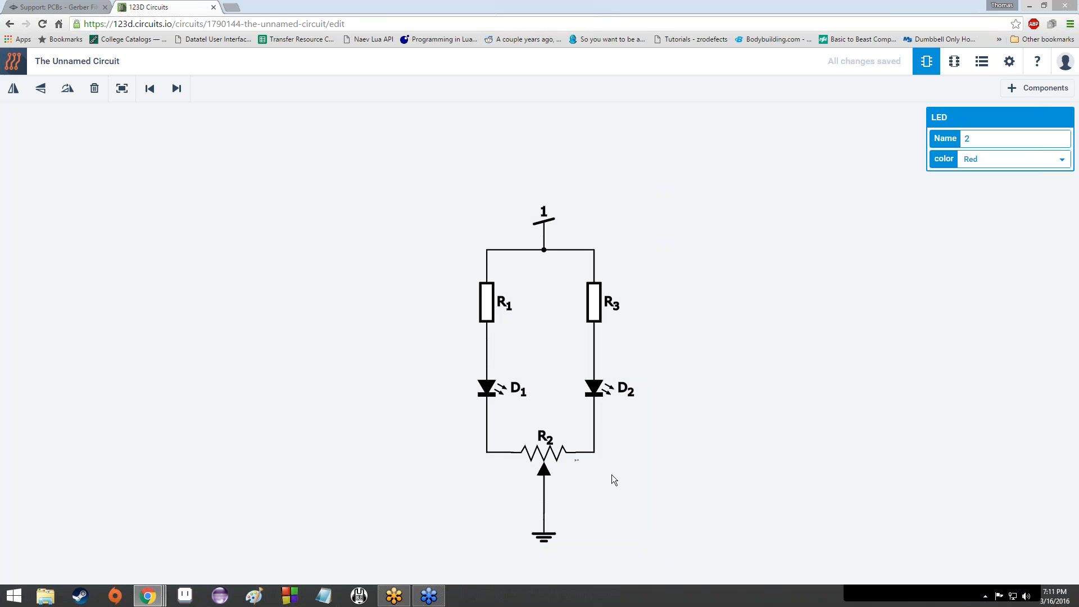
{"action": "left_click", "coordinate": [544, 236]}
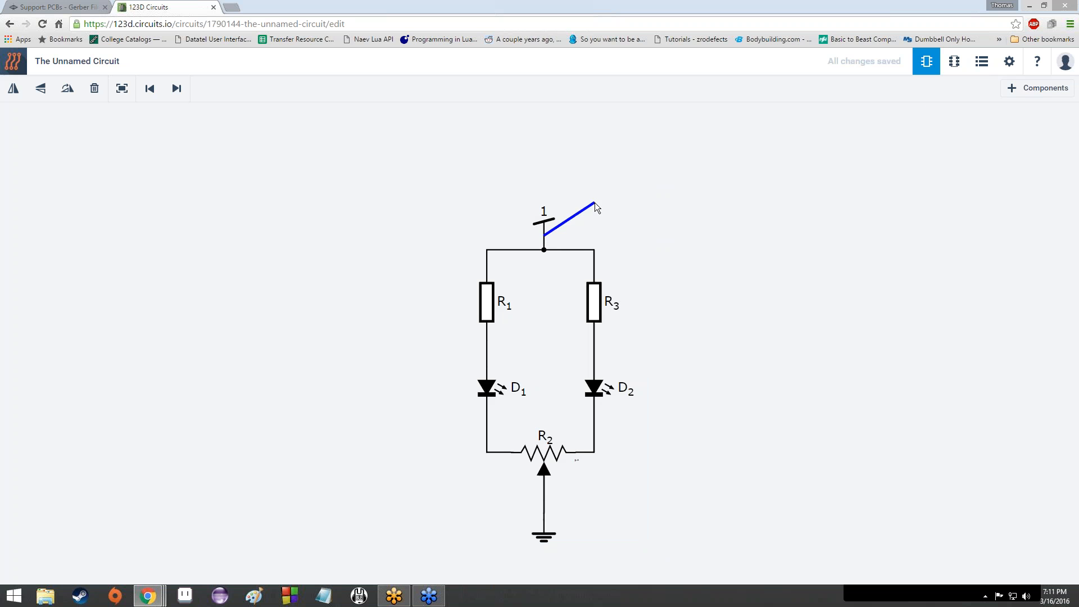
{"action": "left_click_drag", "start_coordinate": [495, 204], "coordinate": [673, 549]}
{"action": "left_click_drag", "start_coordinate": [604, 282], "coordinate": [727, 227]}
{"action": "left_click", "coordinate": [534, 352]}
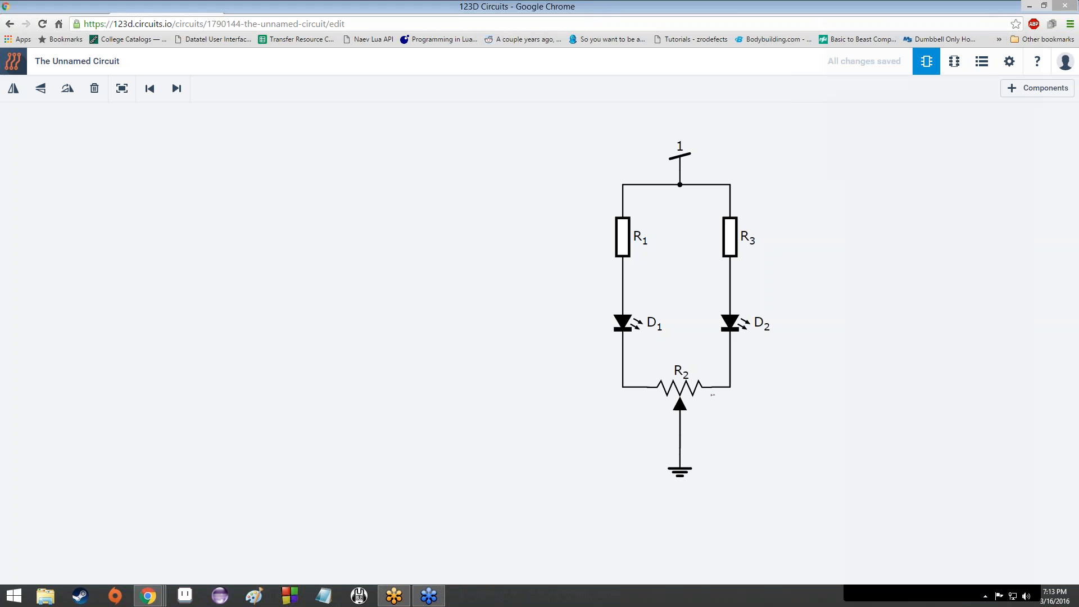
{"action": "left_click_drag", "start_coordinate": [640, 387], "coordinate": [674, 423]}
{"action": "left_click_drag", "start_coordinate": [712, 386], "coordinate": [679, 422]}
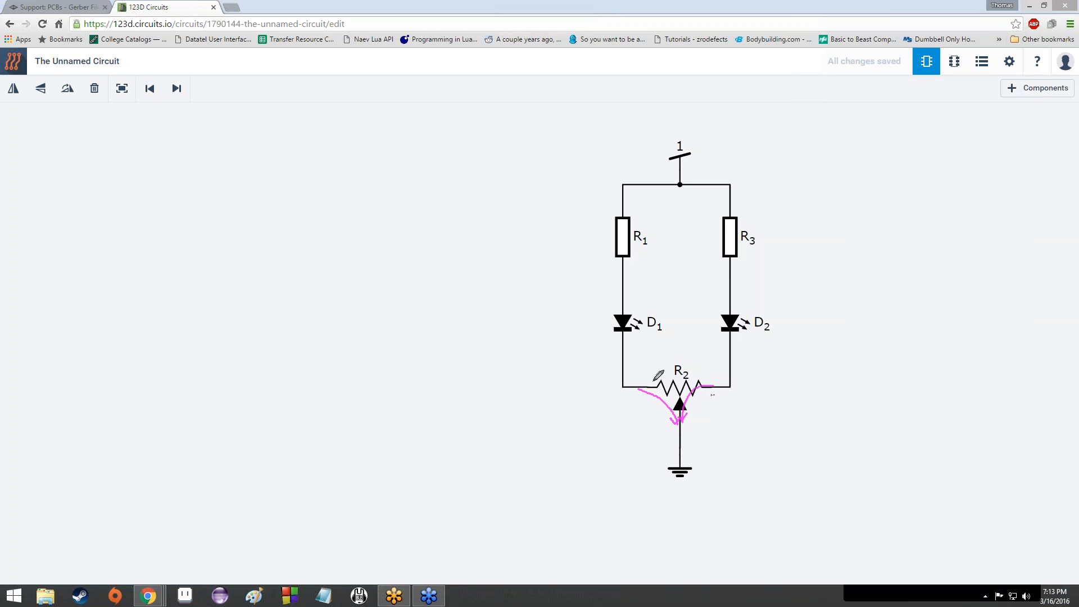
{"action": "mouse_move", "coordinate": [711, 383]}
{"action": "left_mouse_down"}
{"action": "mouse_move", "coordinate": [650, 383]}
{"action": "mouse_move", "coordinate": [701, 384]}
{"action": "mouse_move", "coordinate": [667, 388]}
{"action": "left_mouse_up"}
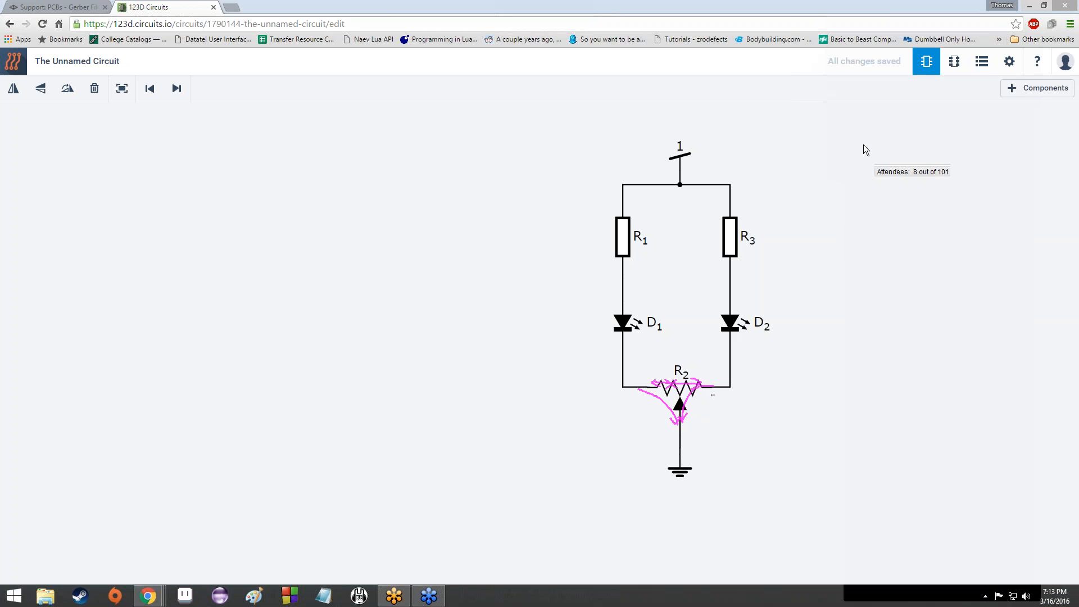
{"action": "left_click", "coordinate": [883, 217]}
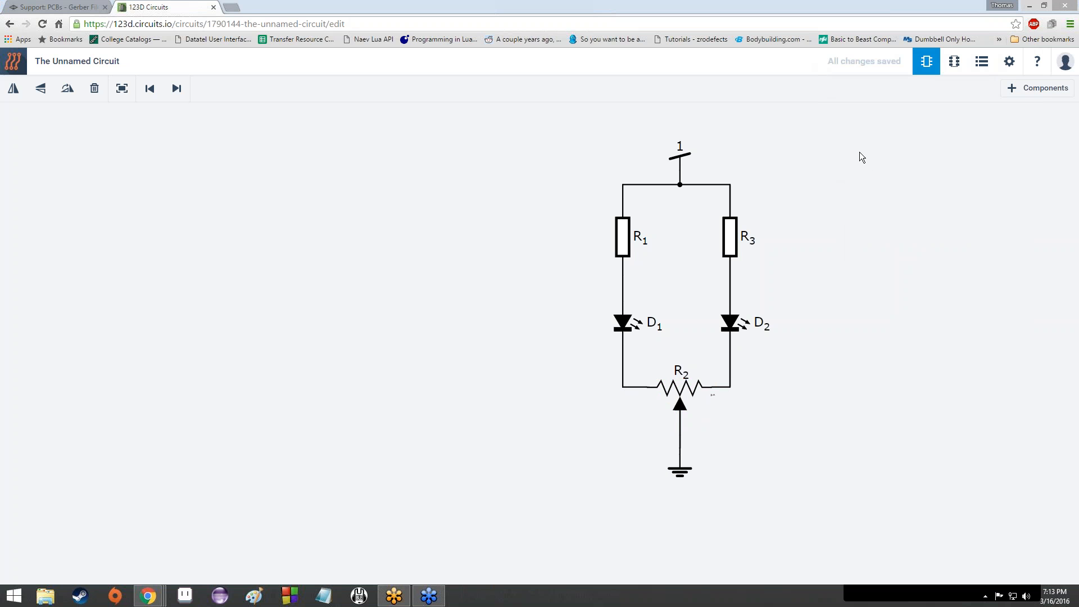
{"action": "left_click", "coordinate": [871, 165]}
{"action": "left_click", "coordinate": [874, 169]}
{"action": "left_click_drag", "start_coordinate": [646, 373], "coordinate": [713, 395]}
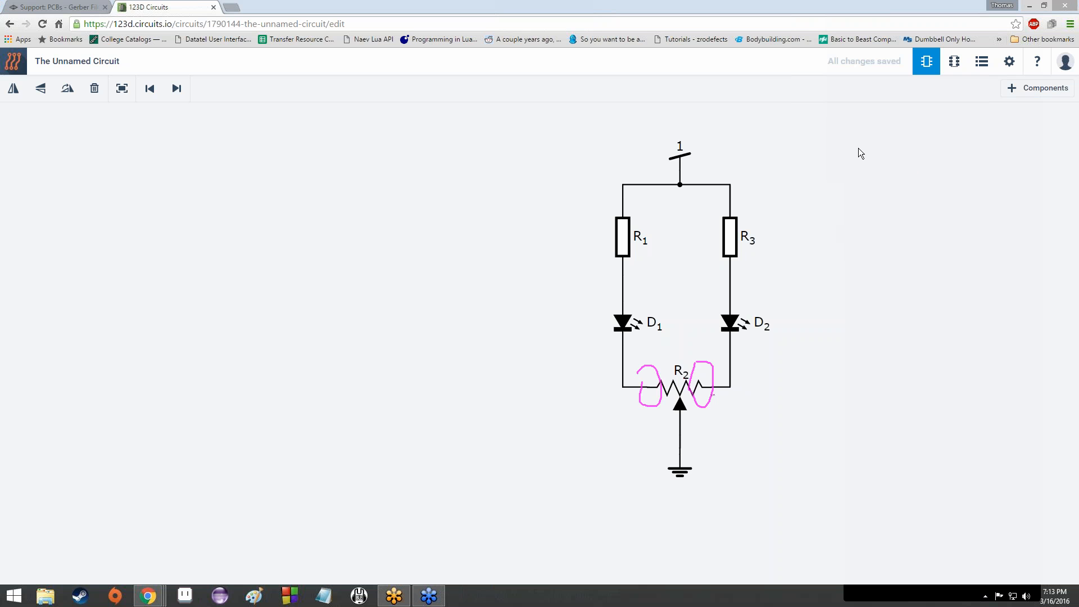
{"action": "left_click", "coordinate": [884, 214]}
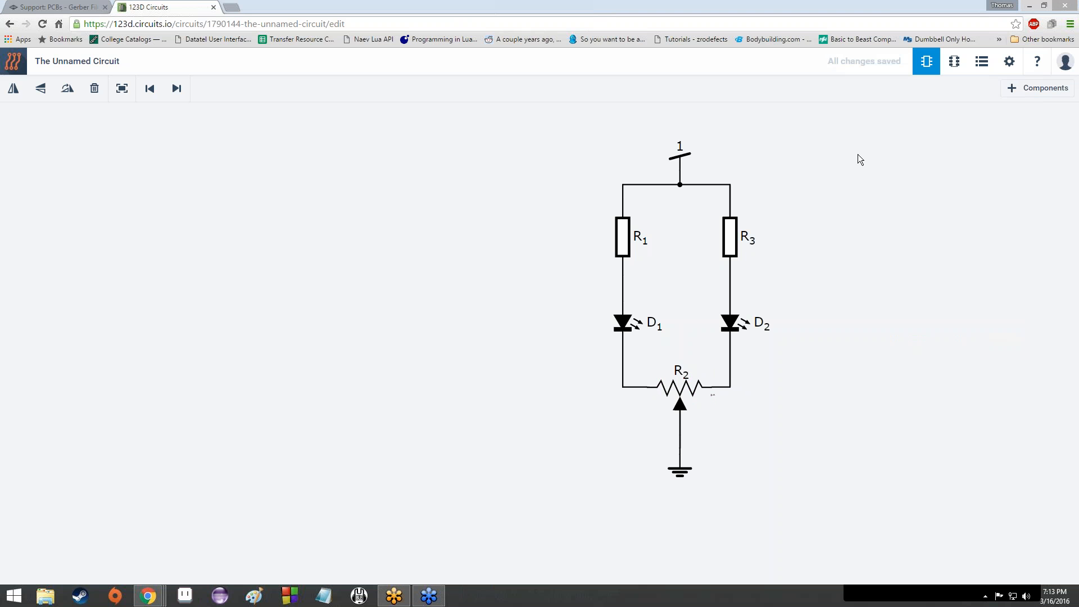
Step: Trace the current paths down both branches, through D1 and R2 to ground
{"action": "mouse_move", "coordinate": [678, 162]}
{"action": "left_mouse_down"}
{"action": "mouse_move", "coordinate": [673, 181]}
{"action": "mouse_move", "coordinate": [630, 185]}
{"action": "mouse_move", "coordinate": [626, 242]}
{"action": "left_mouse_up"}
{"action": "left_click_drag", "start_coordinate": [630, 371], "coordinate": [683, 447]}
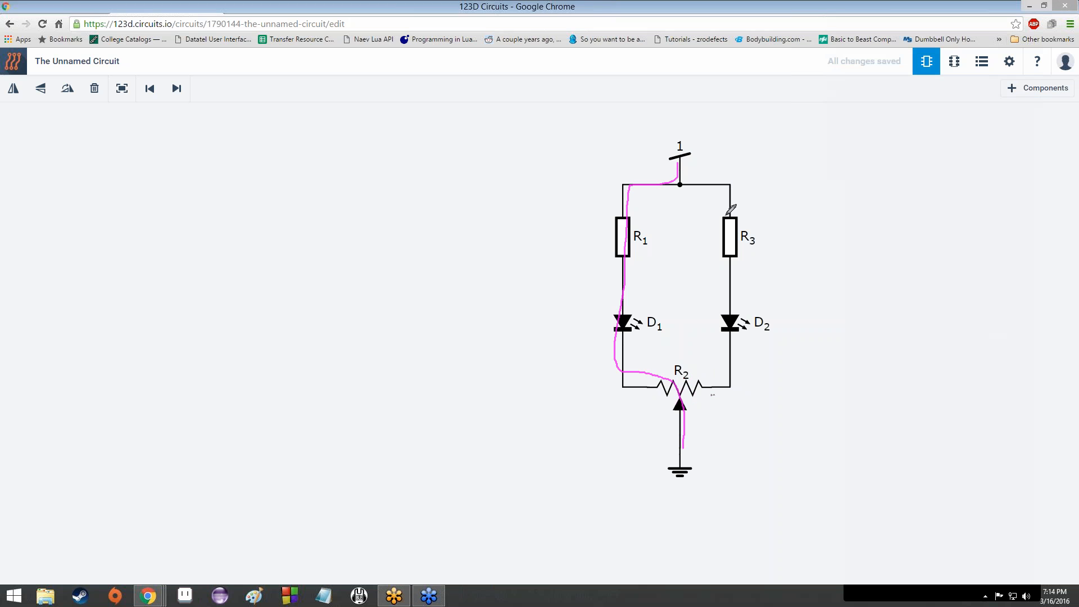
{"action": "mouse_move", "coordinate": [684, 169]}
{"action": "left_mouse_down"}
{"action": "mouse_move", "coordinate": [727, 354]}
{"action": "mouse_move", "coordinate": [697, 388]}
{"action": "mouse_move", "coordinate": [683, 447]}
{"action": "left_mouse_up"}
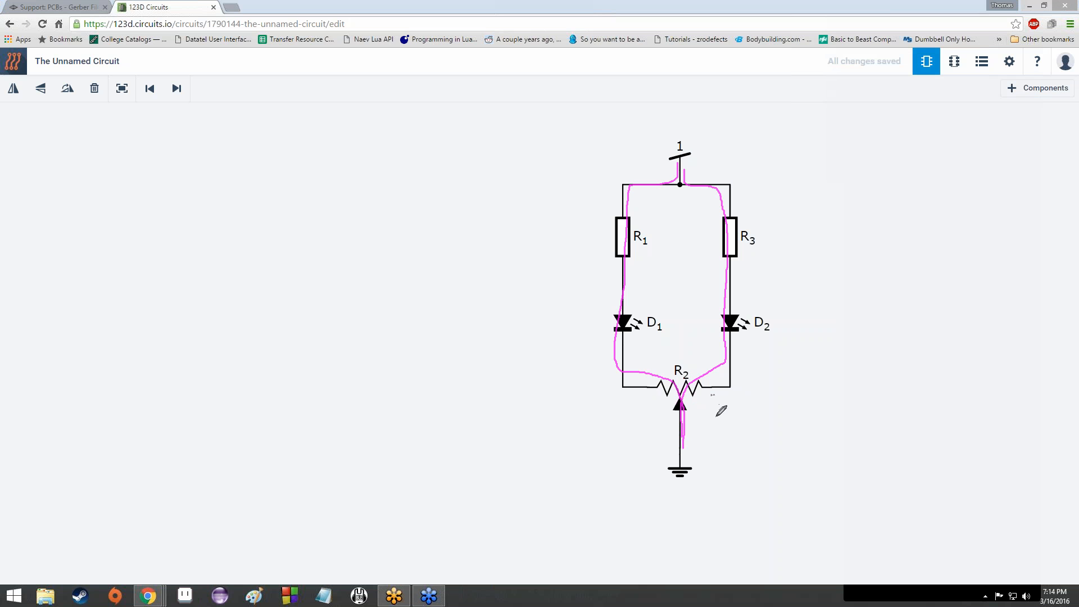
{"action": "left_click_drag", "start_coordinate": [713, 417], "coordinate": [717, 395]}
{"action": "mouse_move", "coordinate": [639, 396]}
{"action": "left_mouse_down"}
{"action": "mouse_move", "coordinate": [639, 426]}
{"action": "mouse_move", "coordinate": [645, 416]}
{"action": "left_mouse_up"}
{"action": "left_click_drag", "start_coordinate": [665, 198], "coordinate": [635, 222]}
Step: Erase the tracing, then circle the supply terminal 1 and the ground symbol
{"action": "left_click", "coordinate": [868, 215]}
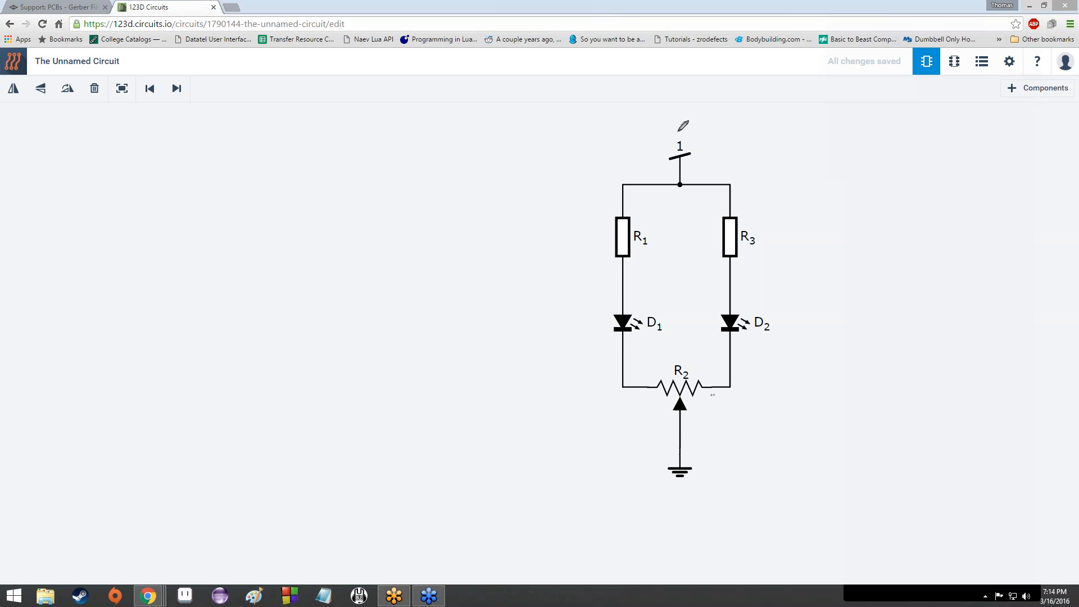
{"action": "left_click_drag", "start_coordinate": [670, 127], "coordinate": [683, 128]}
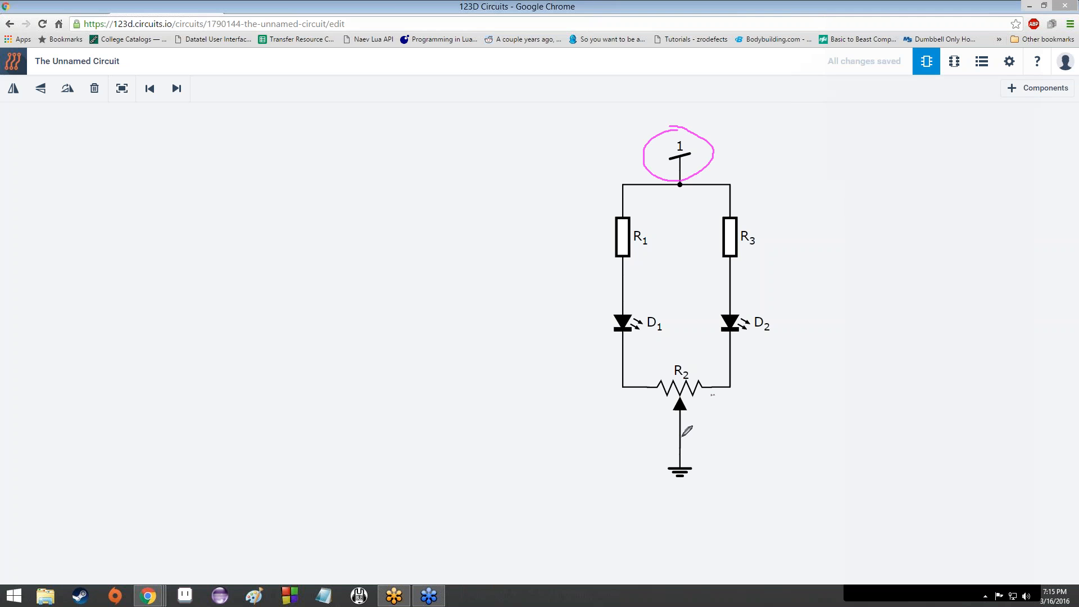
{"action": "left_click_drag", "start_coordinate": [690, 431], "coordinate": [682, 431]}
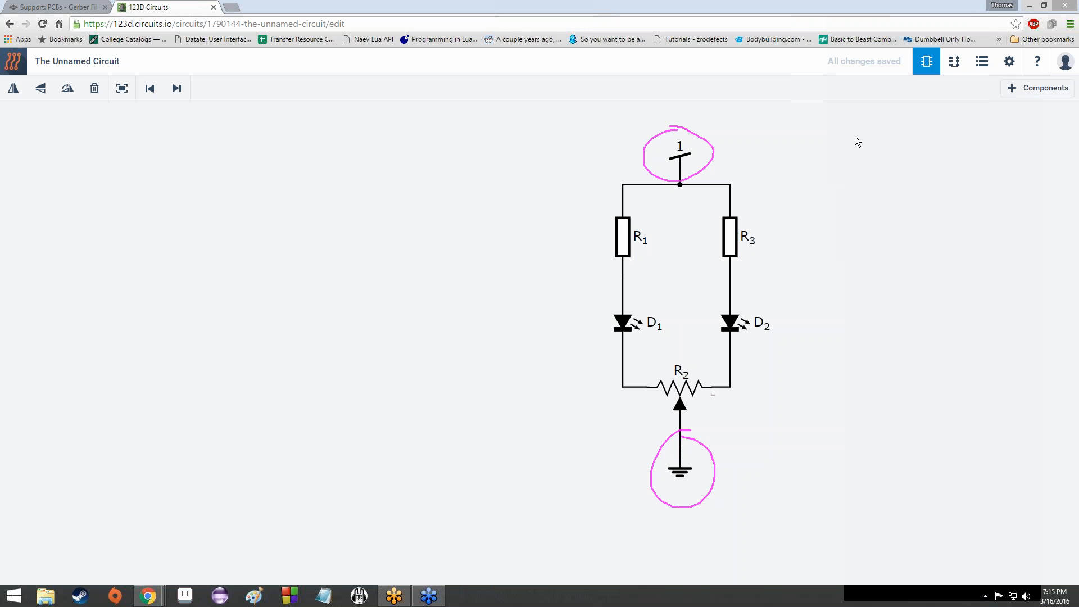
Step: Use Erase All Drawings to remove the circles around supply and ground
{"action": "left_click", "coordinate": [874, 217]}
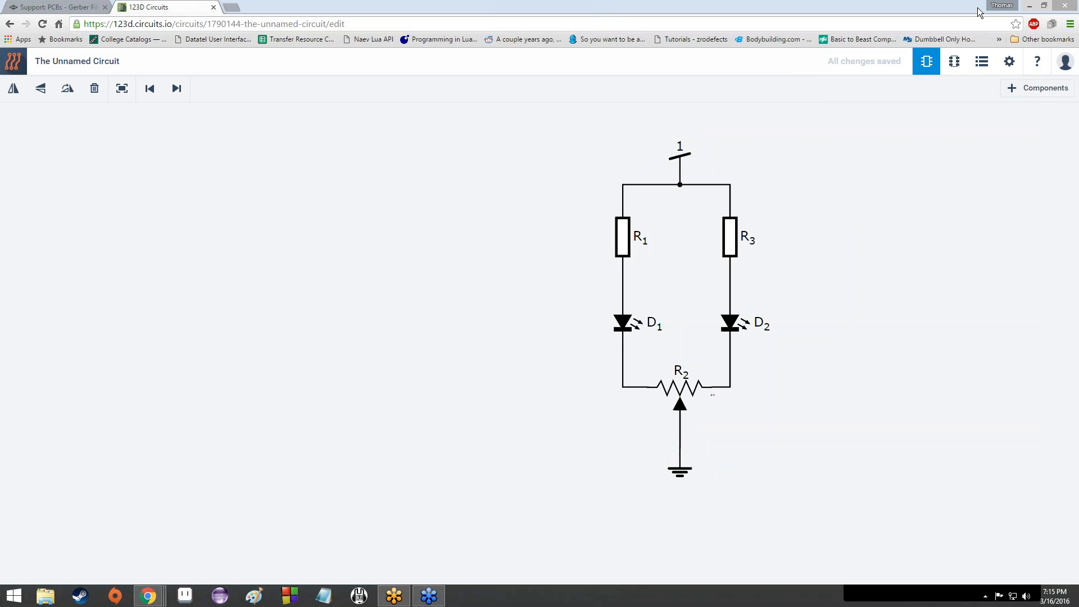
Step: Open the component library and search 'block' after a failed 'board' search
{"action": "left_click", "coordinate": [1035, 90]}
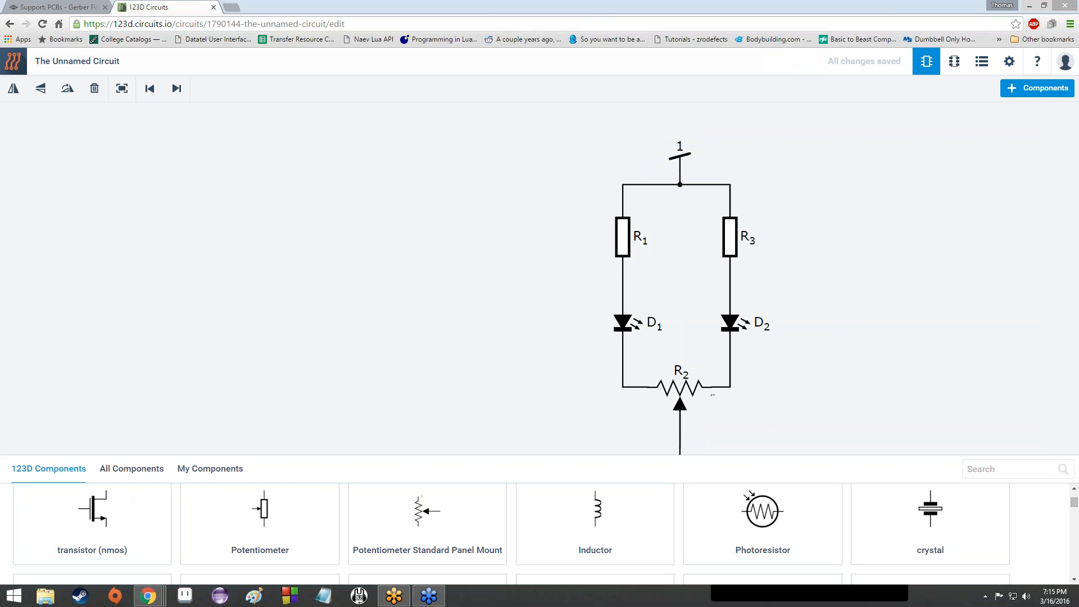
{"action": "left_click", "coordinate": [987, 466]}
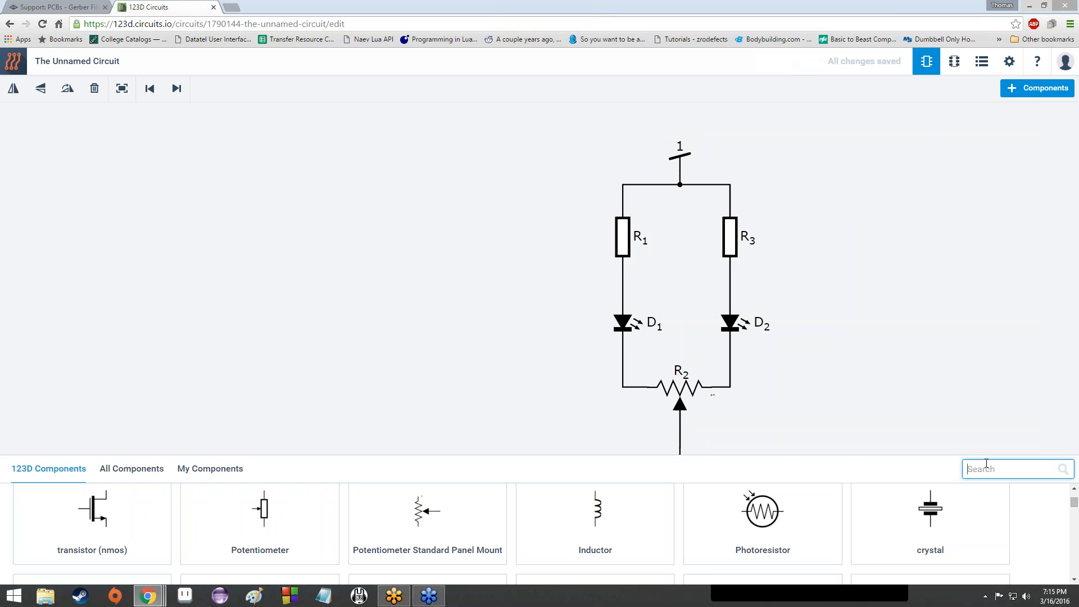
{"action": "type", "text": "board"}
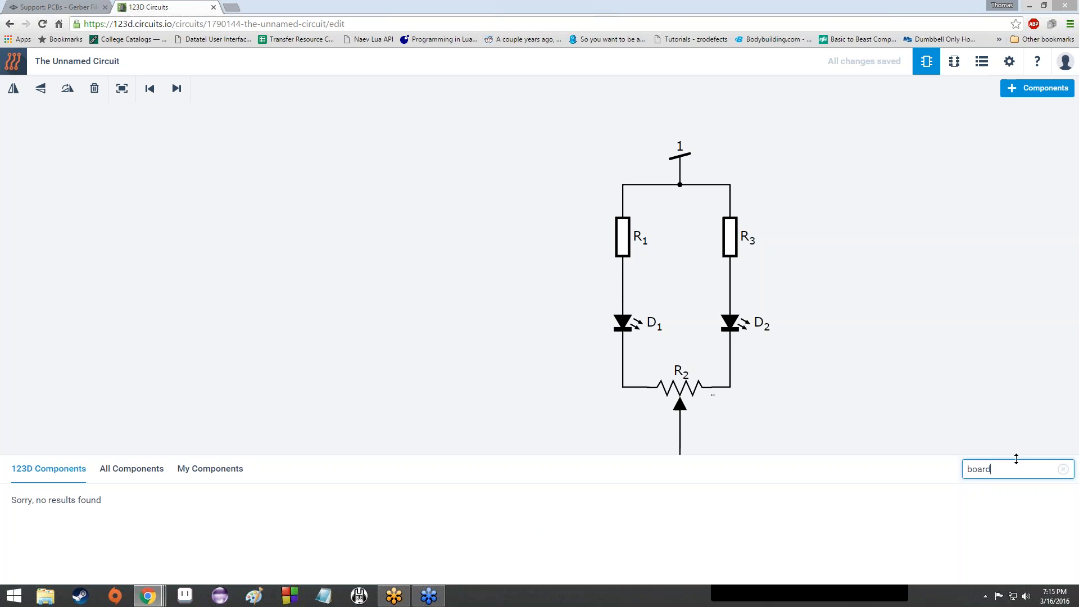
{"action": "key", "text": "BackSpace"}
{"action": "key", "text": "BackSpace"}
{"action": "key", "text": "BackSpace"}
{"action": "key", "text": "BackSpace"}
{"action": "key", "text": "BackSpace"}
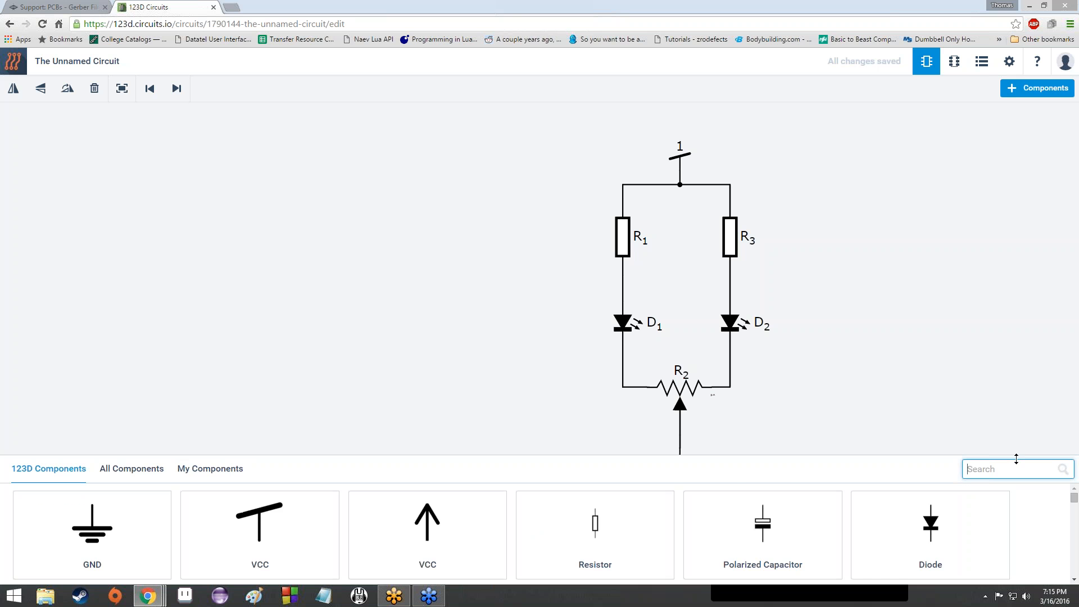
{"action": "scroll", "coordinate": [1044, 527], "scroll_direction": "down", "scroll_amount": 10}
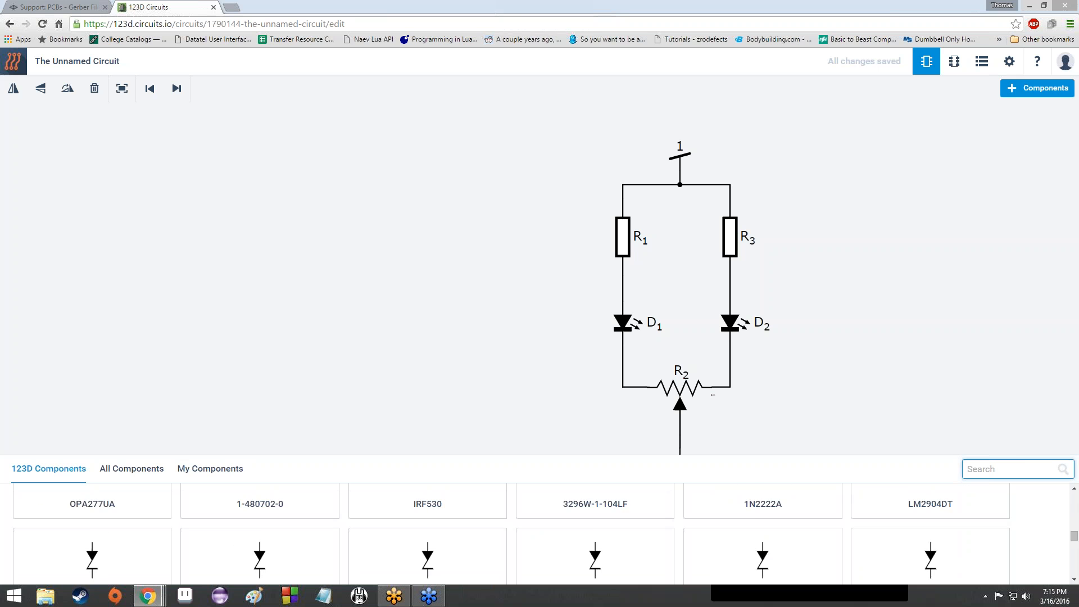
{"action": "scroll", "coordinate": [1044, 526], "scroll_direction": "down", "scroll_amount": 10}
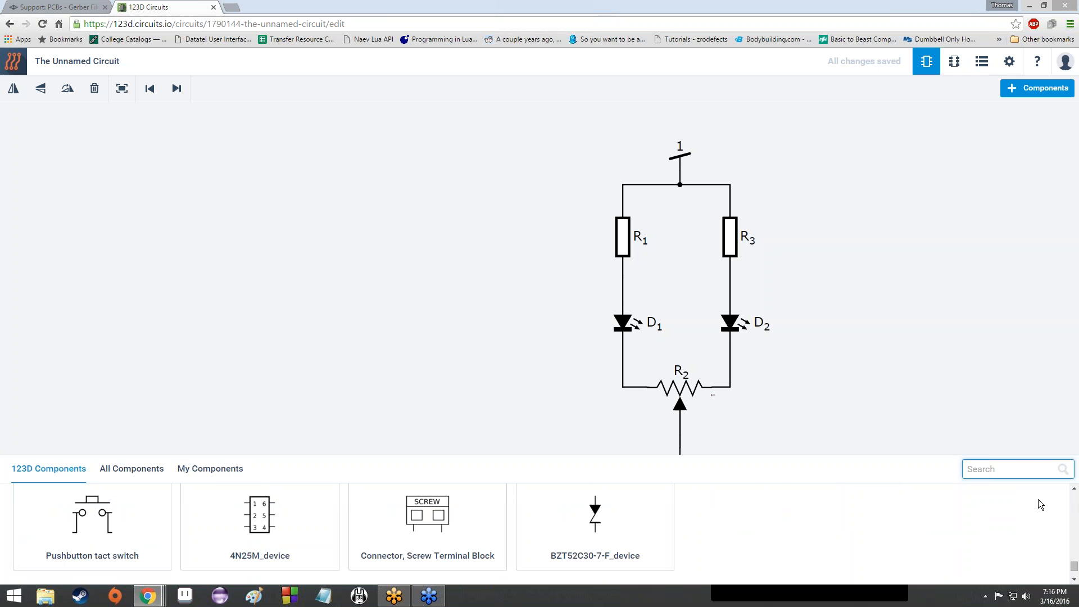
{"action": "type", "text": "block"}
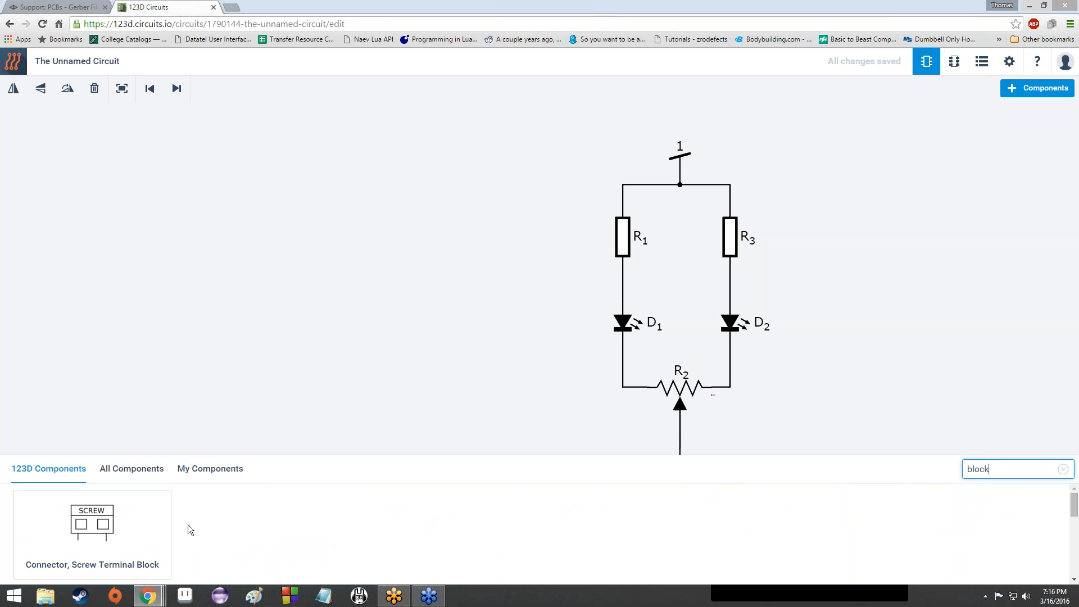
Step: Drop a Screw Terminal Block (J1) onto the schematic and move it left of the circuit near the top
{"action": "left_click_drag", "start_coordinate": [86, 522], "coordinate": [423, 181]}
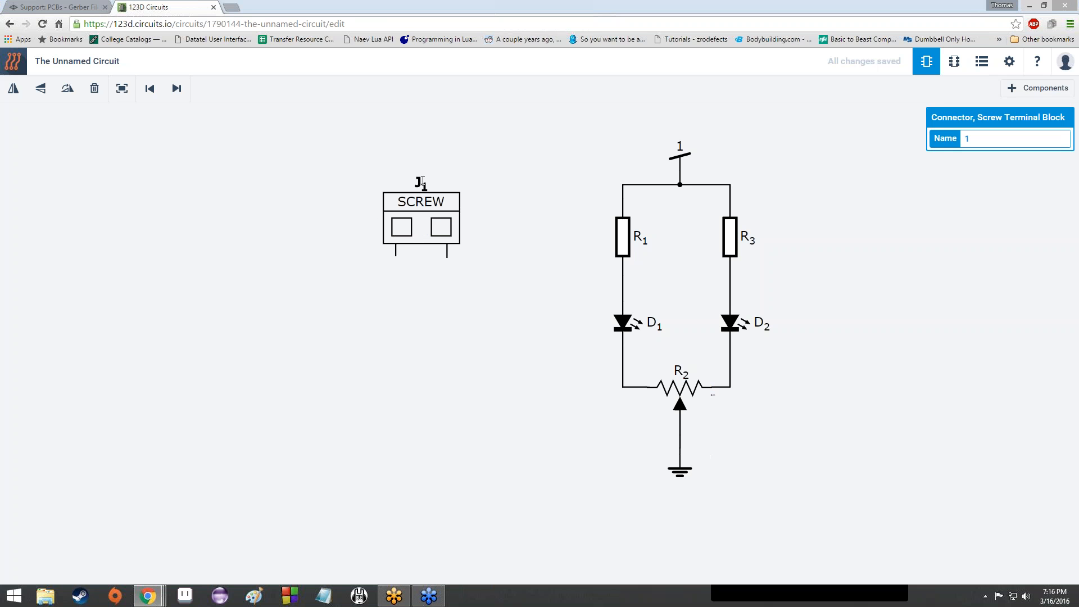
{"action": "left_click", "coordinate": [775, 179]}
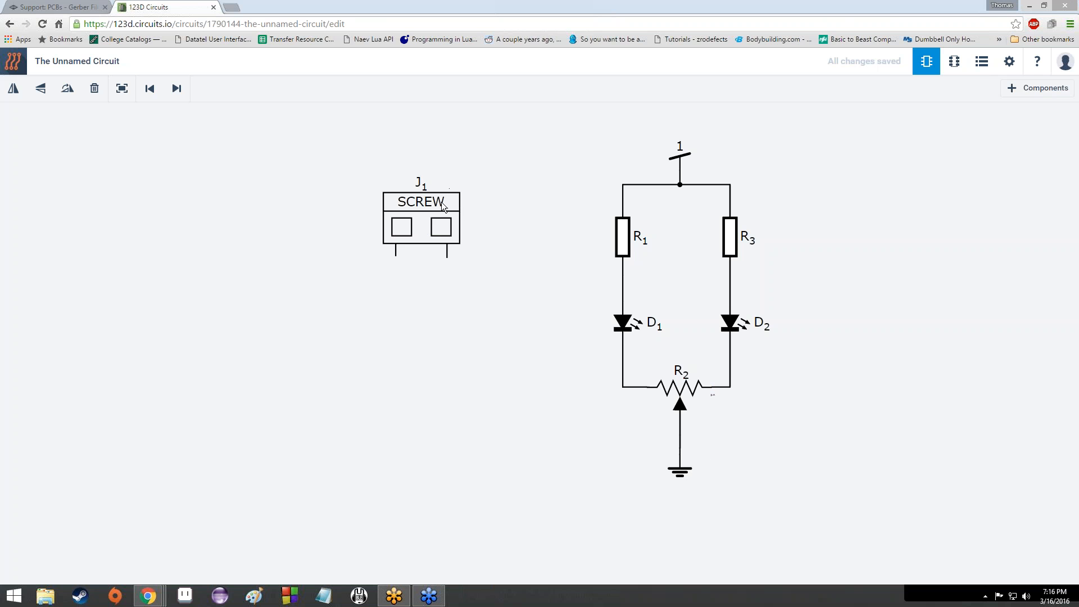
{"action": "left_click_drag", "start_coordinate": [441, 201], "coordinate": [498, 195]}
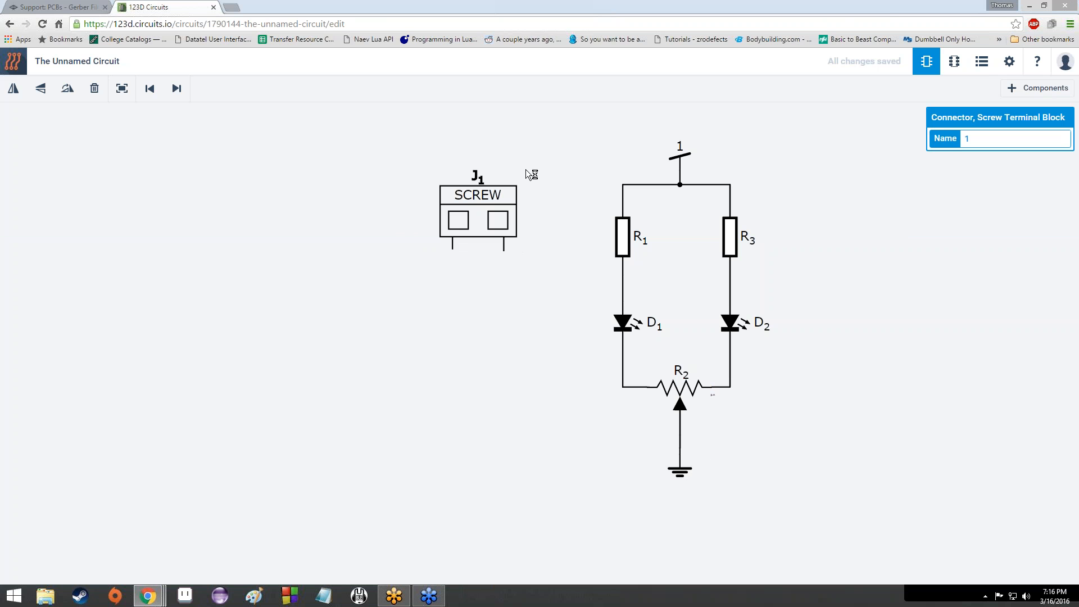
{"action": "left_click", "coordinate": [682, 157]}
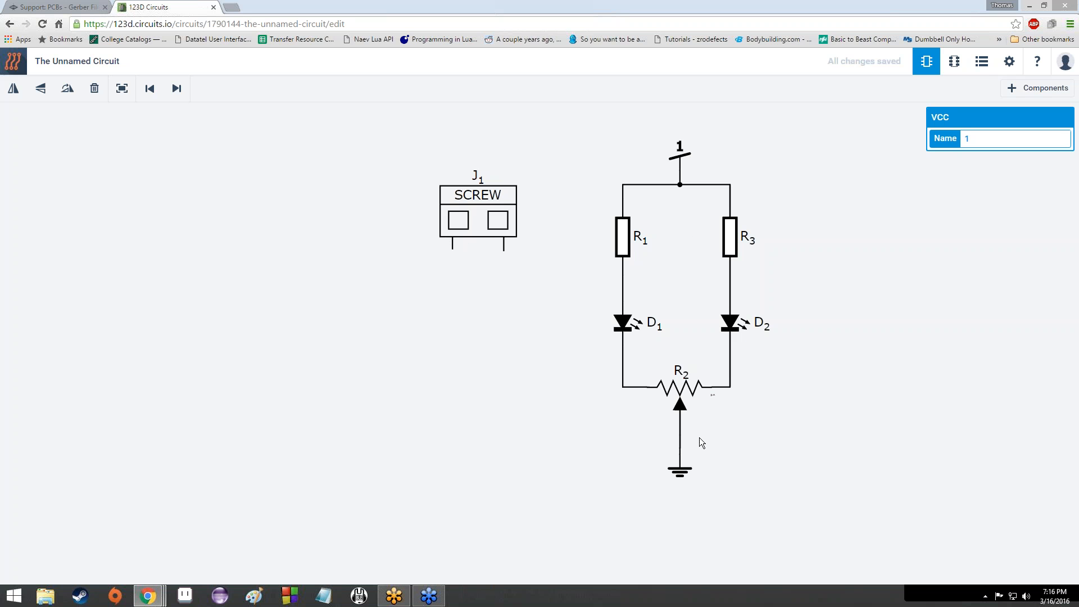
Step: Lower the VCC supply wire junction slightly, then open Paint from the taskbar
{"action": "left_click", "coordinate": [690, 474]}
{"action": "left_click", "coordinate": [682, 159]}
{"action": "left_click", "coordinate": [681, 178]}
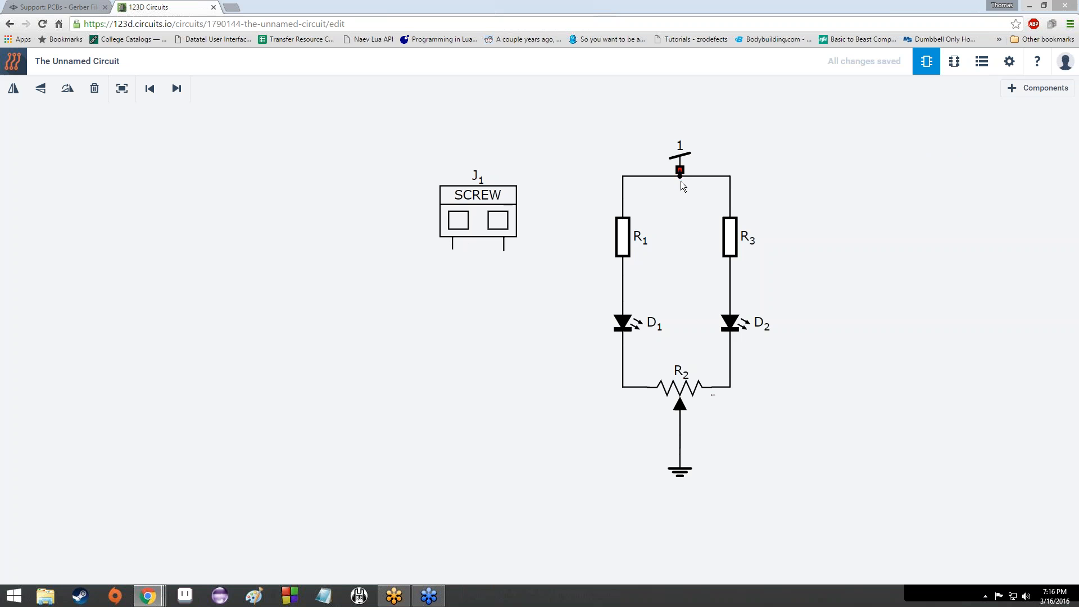
{"action": "left_click", "coordinate": [680, 157]}
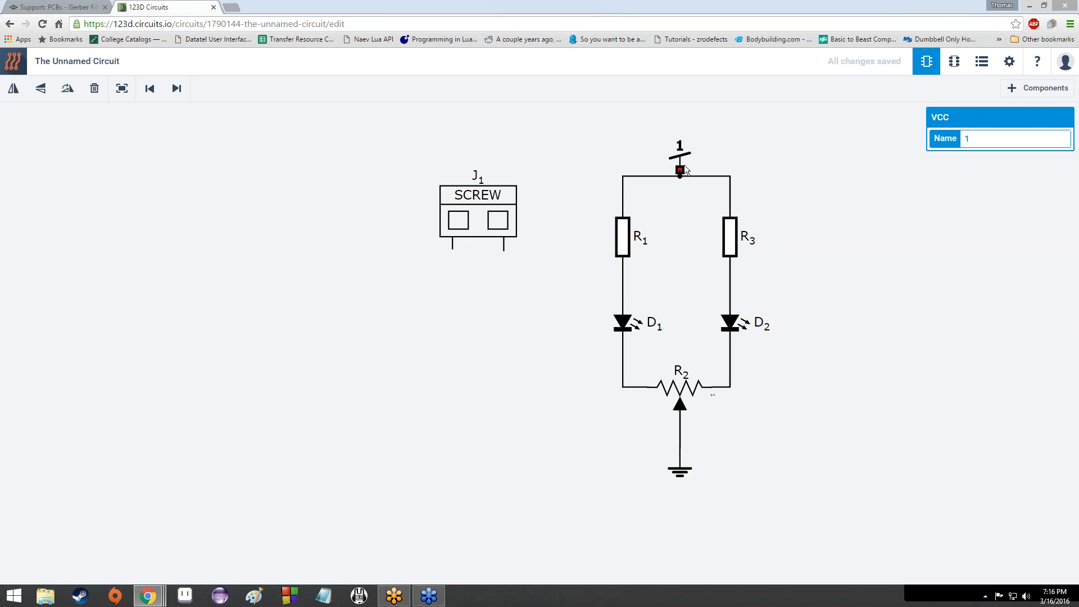
{"action": "left_click_drag", "start_coordinate": [679, 169], "coordinate": [681, 184]}
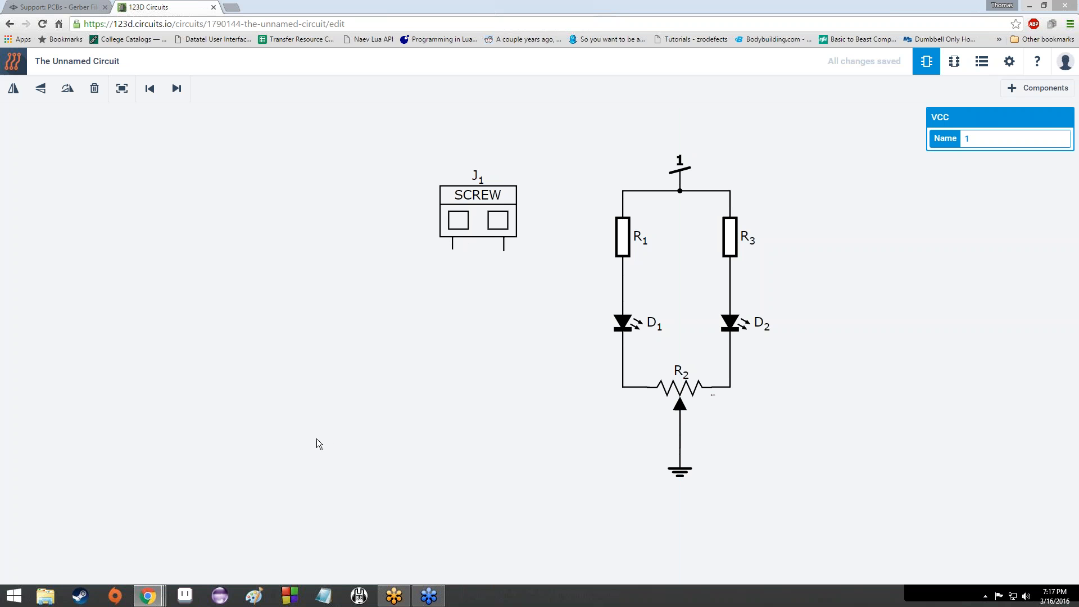
{"action": "left_click", "coordinate": [262, 601]}
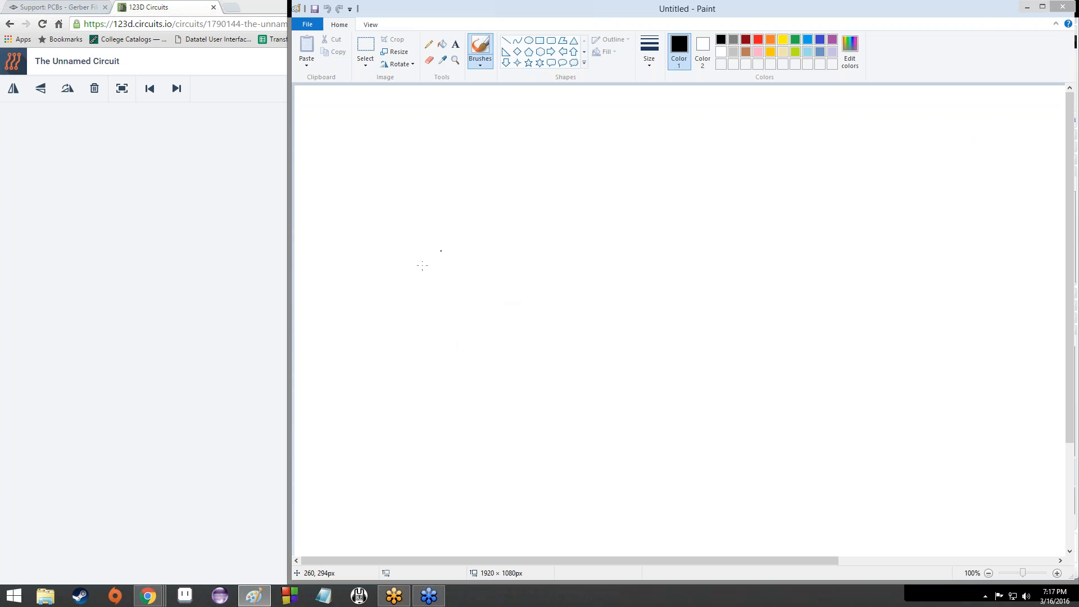
Step: Sketch a rectangle with several curved wires running out of it
{"action": "left_click_drag", "start_coordinate": [358, 241], "coordinate": [355, 185]}
{"action": "mouse_move", "coordinate": [354, 185]}
{"action": "left_mouse_down"}
{"action": "mouse_move", "coordinate": [450, 181]}
{"action": "mouse_move", "coordinate": [464, 217]}
{"action": "mouse_move", "coordinate": [360, 236]}
{"action": "left_mouse_up"}
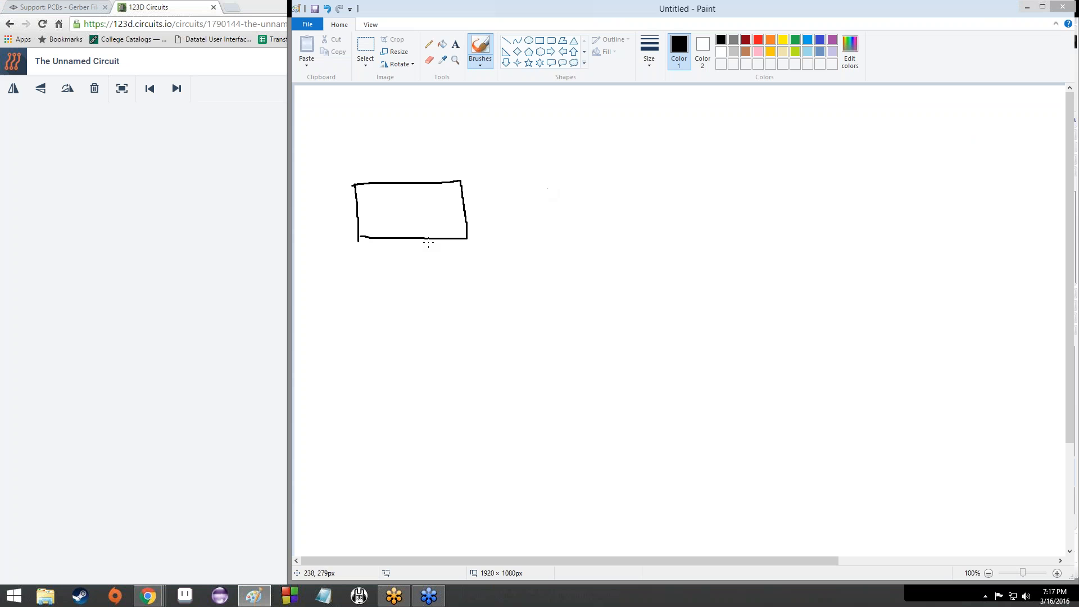
{"action": "mouse_move", "coordinate": [432, 243]}
{"action": "left_mouse_down"}
{"action": "mouse_move", "coordinate": [494, 306]}
{"action": "mouse_move", "coordinate": [574, 287]}
{"action": "mouse_move", "coordinate": [621, 309]}
{"action": "left_mouse_up"}
{"action": "left_click_drag", "start_coordinate": [397, 237], "coordinate": [390, 266]}
{"action": "left_click_drag", "start_coordinate": [372, 331], "coordinate": [427, 434]}
{"action": "mouse_move", "coordinate": [414, 237]}
{"action": "left_mouse_down"}
{"action": "mouse_move", "coordinate": [449, 349]}
{"action": "mouse_move", "coordinate": [511, 360]}
{"action": "mouse_move", "coordinate": [537, 405]}
{"action": "left_mouse_up"}
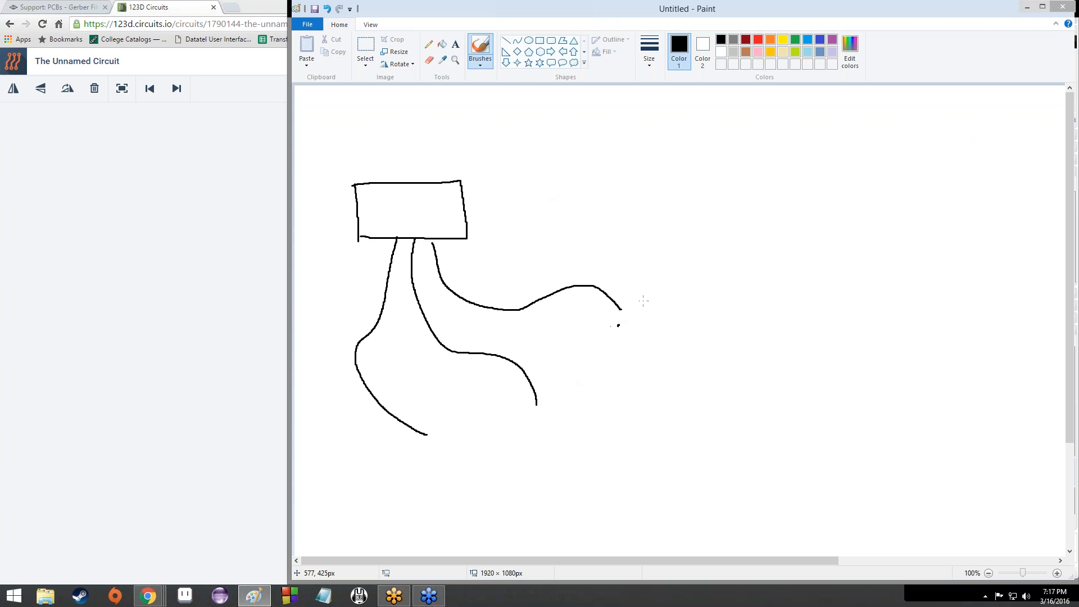
Step: Add a star, two pads, a D-shaped part and a dashed link to the sketch
{"action": "mouse_move", "coordinate": [619, 325]}
{"action": "left_mouse_down"}
{"action": "mouse_move", "coordinate": [620, 299]}
{"action": "mouse_move", "coordinate": [640, 320]}
{"action": "mouse_move", "coordinate": [634, 284]}
{"action": "mouse_move", "coordinate": [625, 314]}
{"action": "left_mouse_up"}
{"action": "mouse_move", "coordinate": [538, 406]}
{"action": "left_mouse_down"}
{"action": "mouse_move", "coordinate": [533, 424]}
{"action": "mouse_move", "coordinate": [554, 416]}
{"action": "mouse_move", "coordinate": [539, 406]}
{"action": "left_mouse_up"}
{"action": "mouse_move", "coordinate": [429, 441]}
{"action": "left_mouse_down"}
{"action": "mouse_move", "coordinate": [429, 423]}
{"action": "mouse_move", "coordinate": [449, 422]}
{"action": "mouse_move", "coordinate": [451, 446]}
{"action": "mouse_move", "coordinate": [432, 447]}
{"action": "left_mouse_up"}
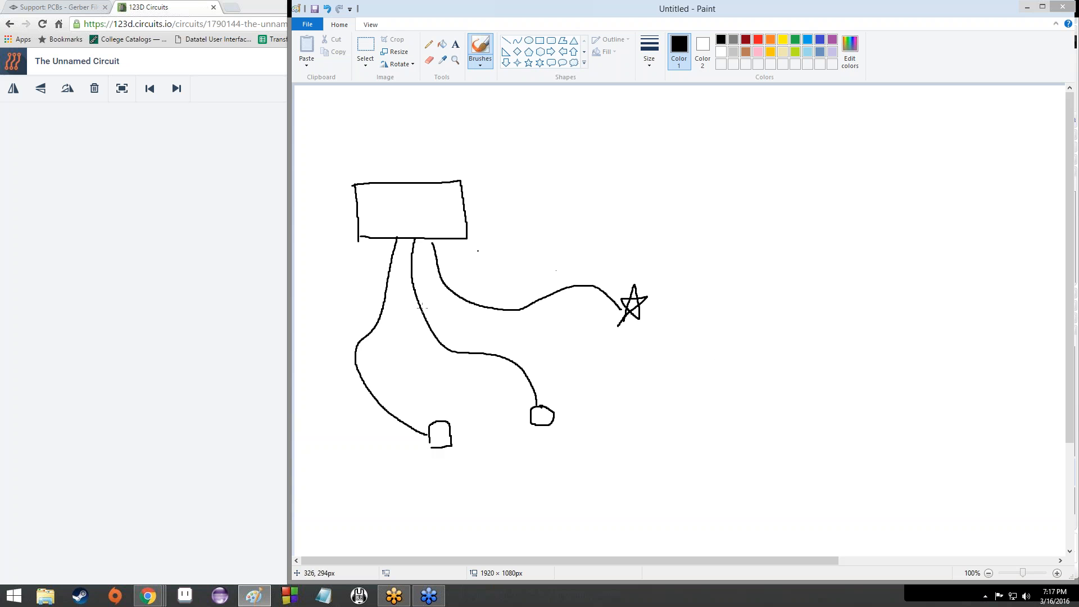
{"action": "mouse_move", "coordinate": [447, 319]}
{"action": "left_mouse_down"}
{"action": "mouse_move", "coordinate": [445, 337]}
{"action": "mouse_move", "coordinate": [760, 426]}
{"action": "left_mouse_up"}
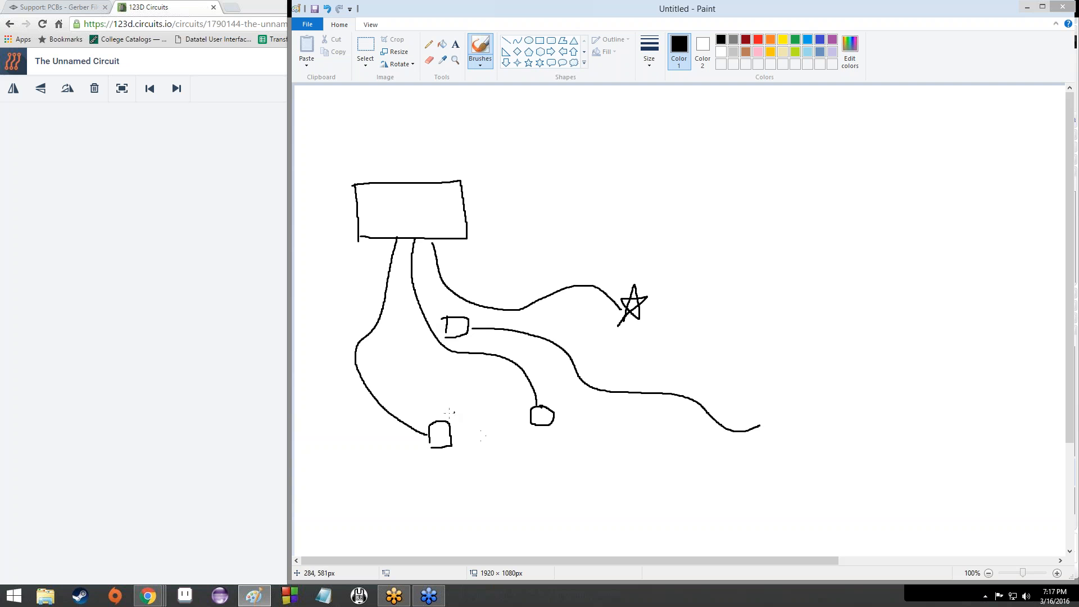
{"action": "left_click", "coordinate": [402, 365]}
{"action": "left_click_drag", "start_coordinate": [438, 414], "coordinate": [449, 336]}
Step: Move the D-shaped part and its wire lower using free-form selection
{"action": "left_click", "coordinate": [368, 64]}
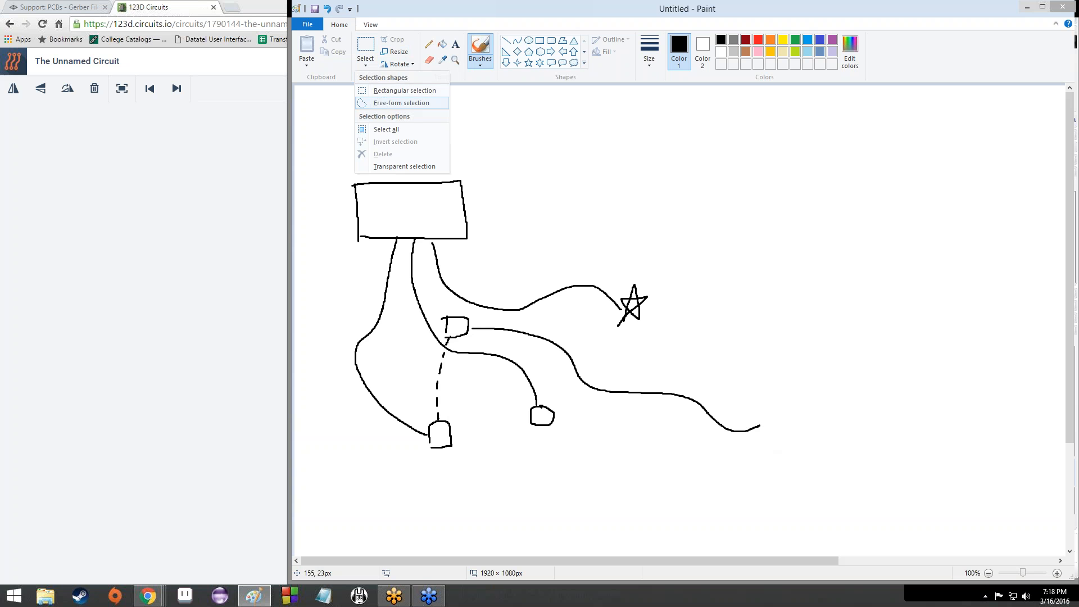
{"action": "left_click", "coordinate": [394, 103]}
{"action": "mouse_move", "coordinate": [454, 304]}
{"action": "left_mouse_down"}
{"action": "mouse_move", "coordinate": [433, 309]}
{"action": "mouse_move", "coordinate": [438, 329]}
{"action": "mouse_move", "coordinate": [506, 349]}
{"action": "mouse_move", "coordinate": [579, 410]}
{"action": "mouse_move", "coordinate": [798, 455]}
{"action": "mouse_move", "coordinate": [612, 339]}
{"action": "mouse_move", "coordinate": [454, 305]}
{"action": "mouse_move", "coordinate": [484, 436]}
{"action": "left_mouse_up"}
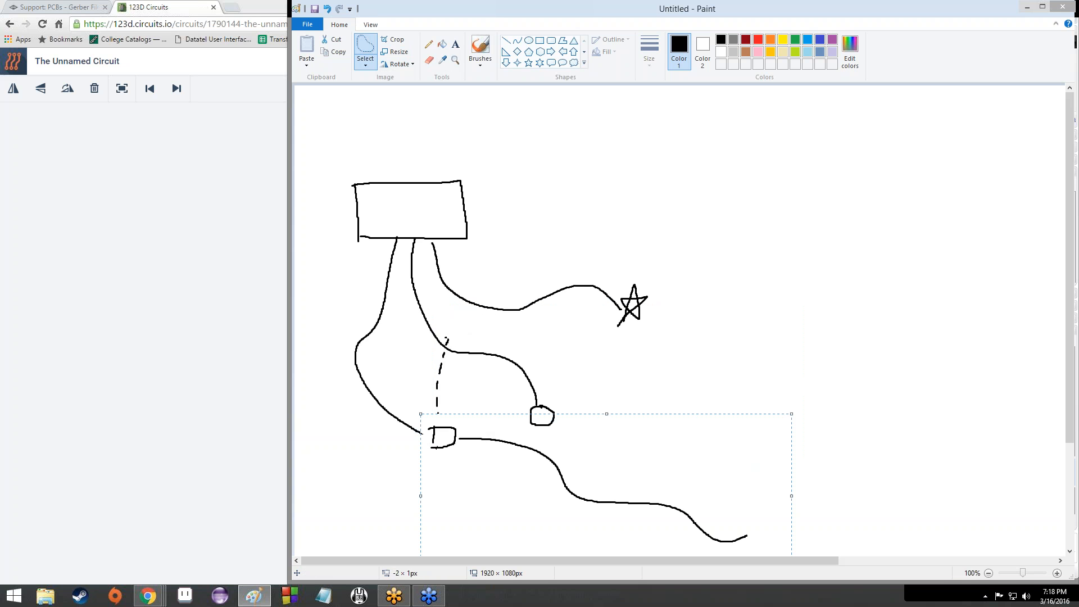
{"action": "left_click", "coordinate": [737, 343]}
Step: Close Paint and discard the sketch without saving
{"action": "left_click_drag", "start_coordinate": [579, 6], "coordinate": [409, 28]}
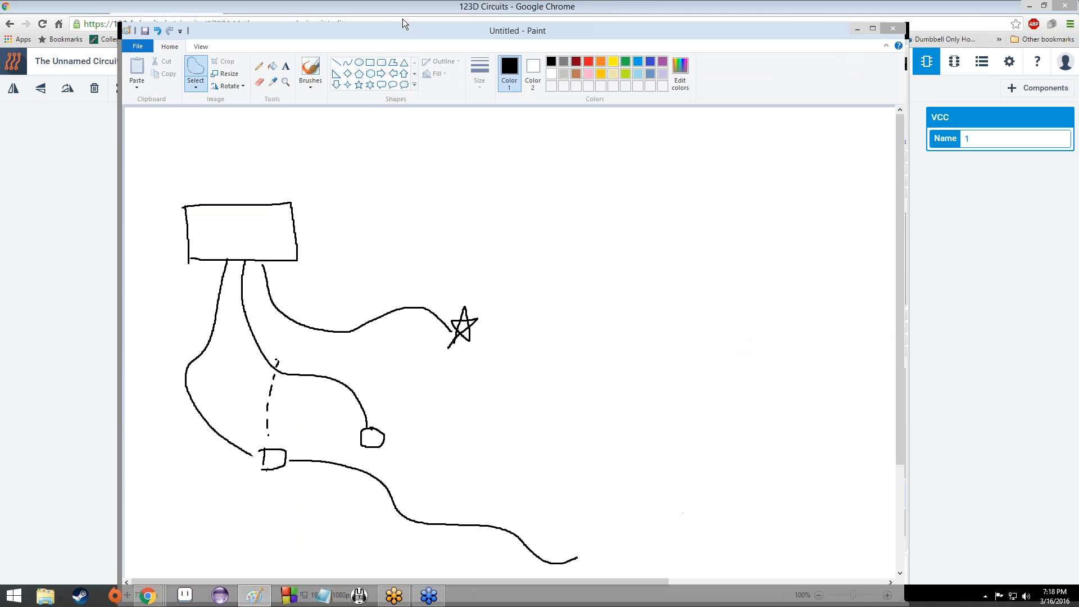
{"action": "left_click", "coordinate": [889, 29]}
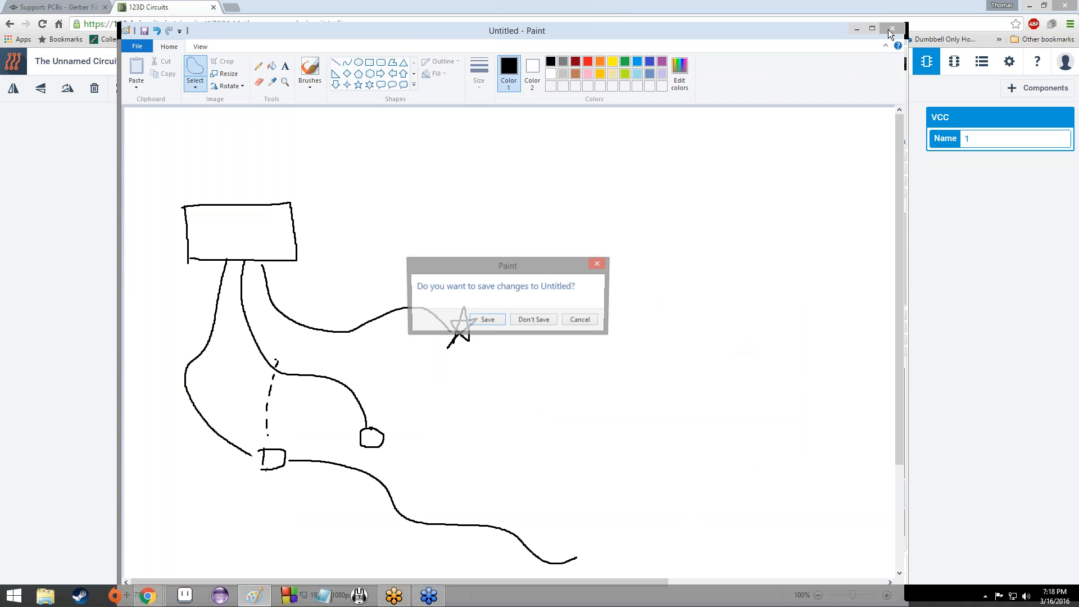
{"action": "left_click", "coordinate": [548, 325]}
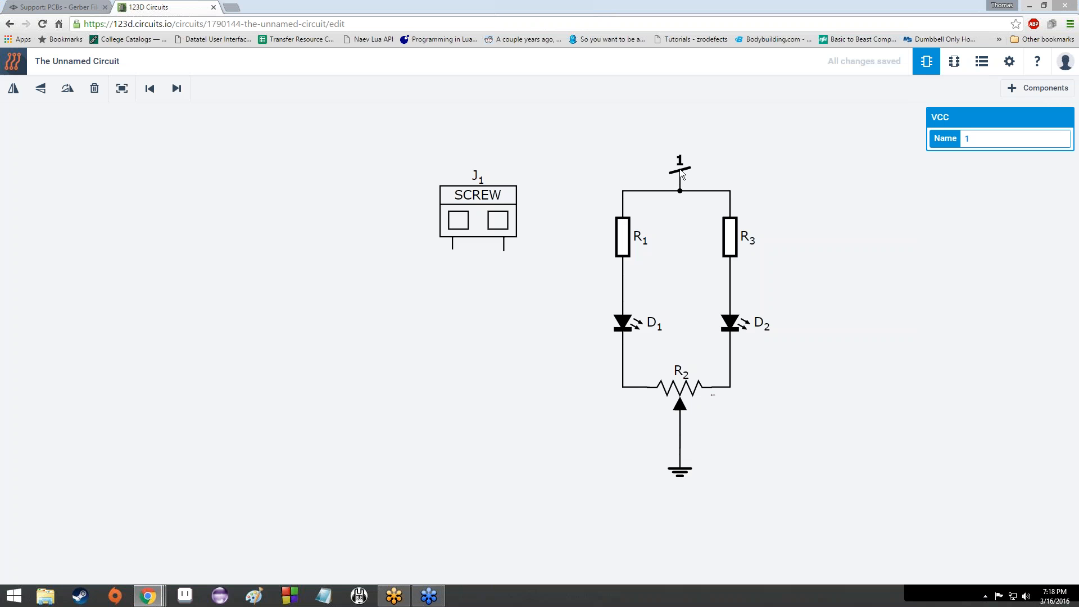
Step: Paste a rotated VCC symbol below J1 and wire it to J1's right pin
{"action": "key", "text": "ctrl+v"}
{"action": "key", "text": "r"}
{"action": "key", "text": "r"}
{"action": "key", "text": "r"}
{"action": "key", "text": "r"}
{"action": "key", "text": "r"}
{"action": "key", "text": "r"}
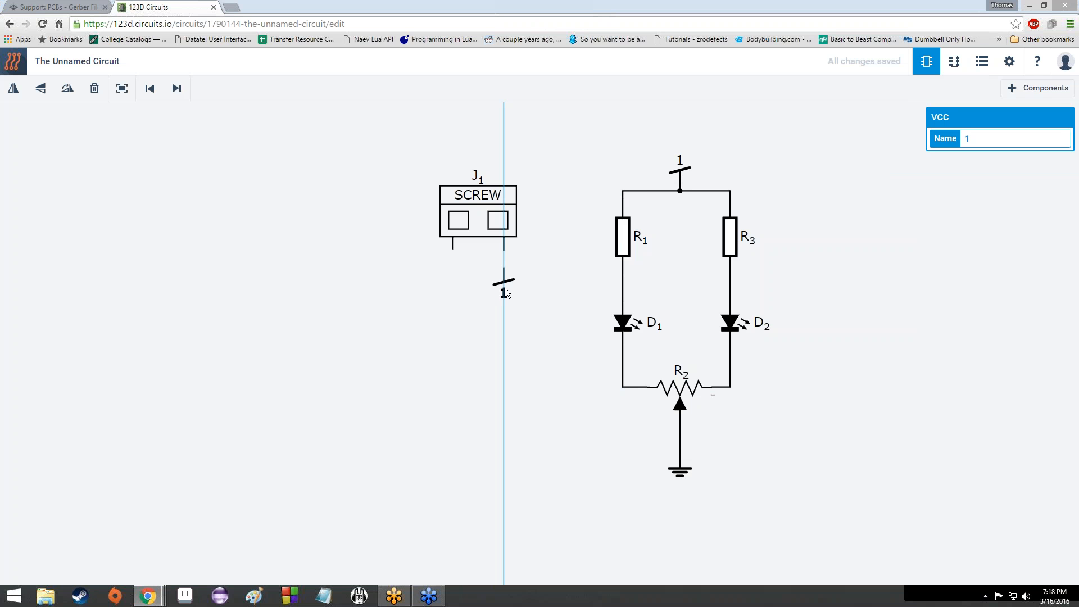
{"action": "left_click_drag", "start_coordinate": [505, 290], "coordinate": [508, 291]}
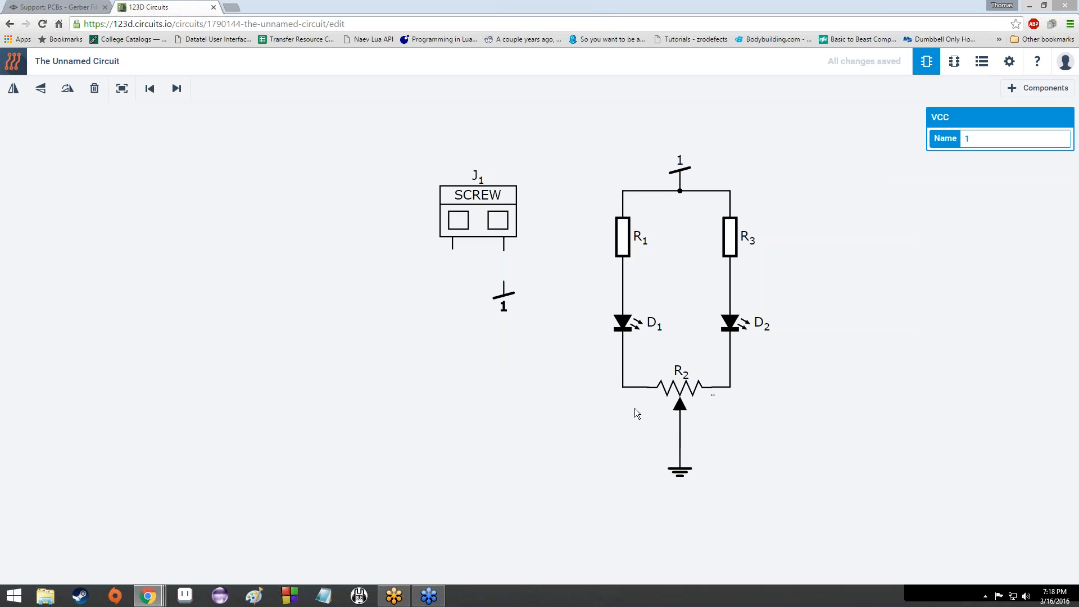
{"action": "left_click", "coordinate": [504, 282]}
{"action": "left_click", "coordinate": [503, 251]}
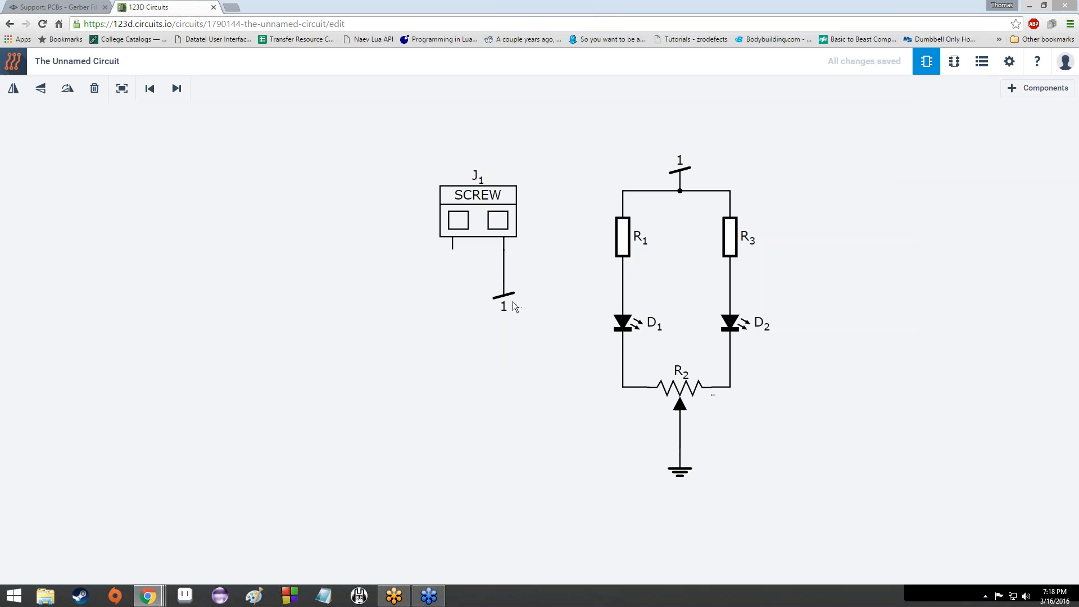
Step: Rename both the new and the top supply labels to 5V
{"action": "left_click", "coordinate": [518, 304]}
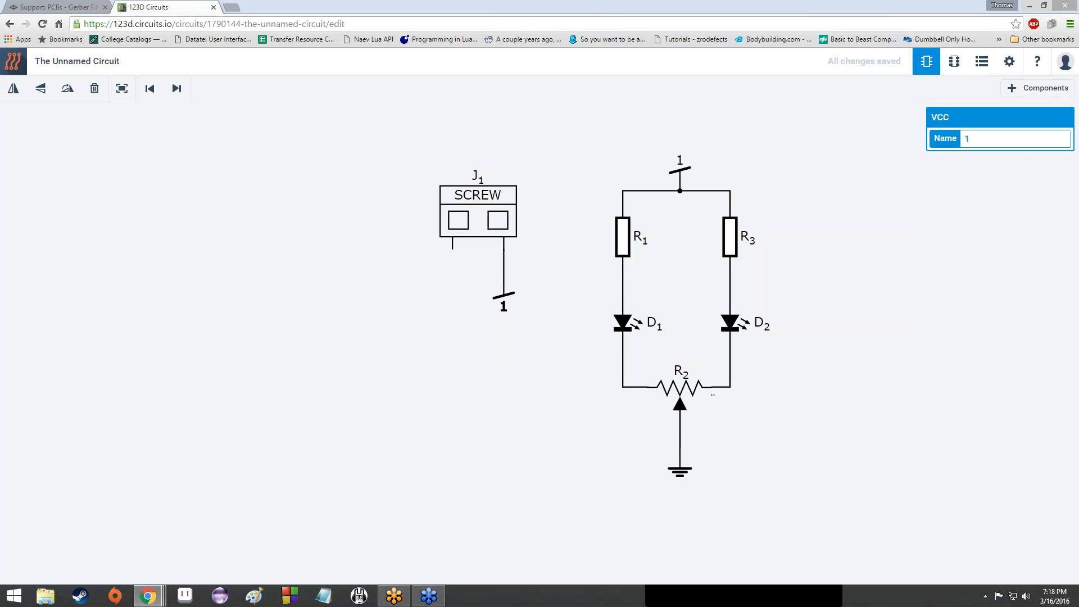
{"action": "key", "text": "BackSpace"}
{"action": "type", "text": "5V"}
{"action": "left_click", "coordinate": [680, 160]}
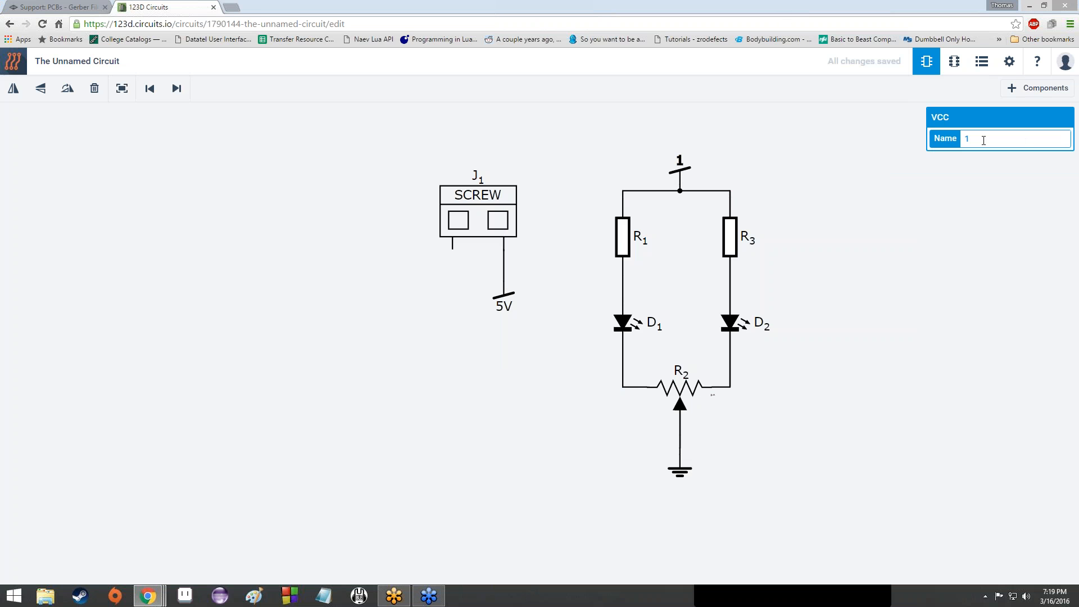
{"action": "key", "text": "BackSpace"}
{"action": "type", "text": "5V"}
{"action": "left_click", "coordinate": [490, 343]}
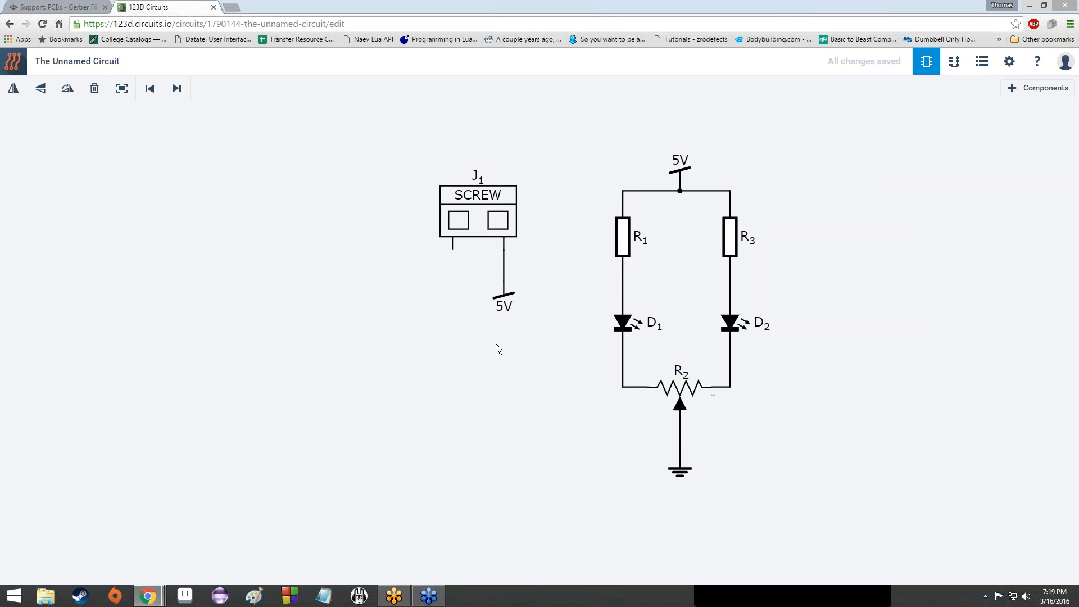
Step: Copy the ground symbol, place it below J1, and wire it to J1's left pin
{"action": "left_click", "coordinate": [686, 474]}
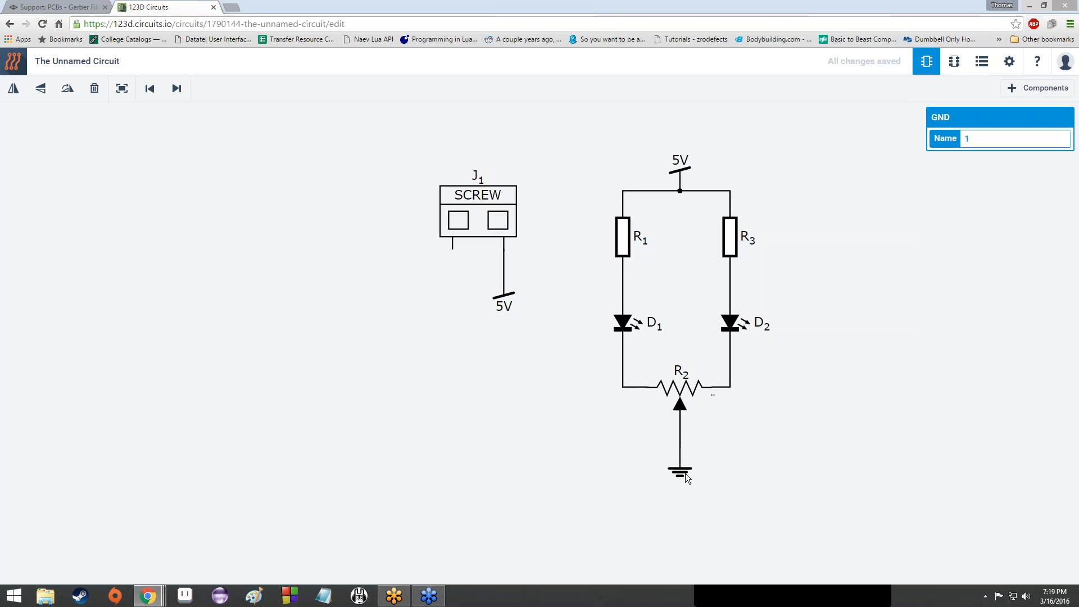
{"action": "key", "text": "ctrl+c"}
{"action": "key", "text": "ctrl+v"}
{"action": "left_click", "coordinate": [449, 296]}
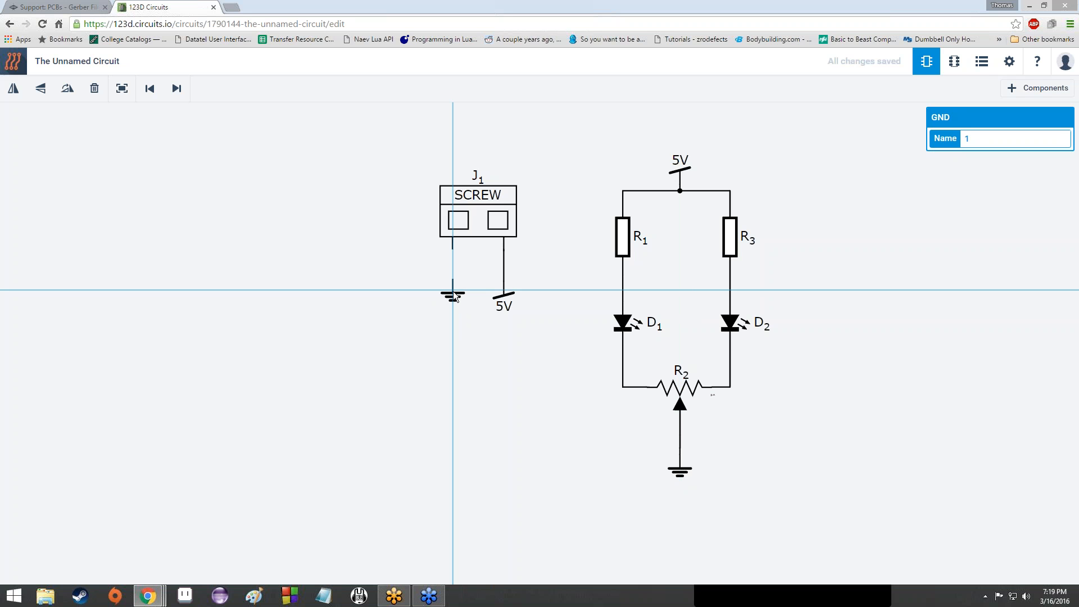
{"action": "left_click", "coordinate": [455, 296]}
{"action": "left_click_drag", "start_coordinate": [454, 279], "coordinate": [452, 249]}
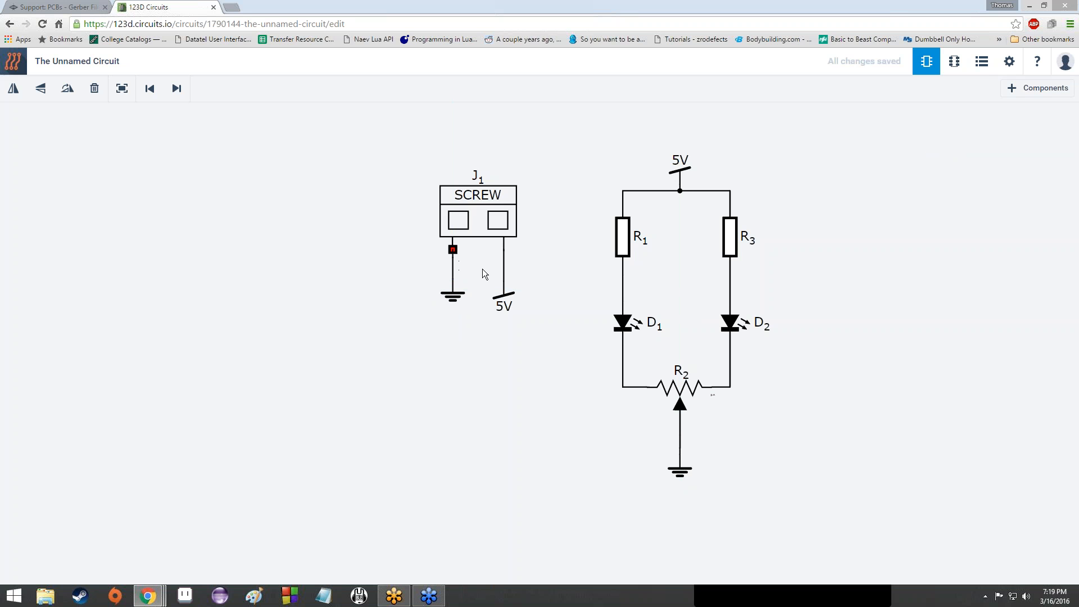
Step: Check the names of the new ground and both 5V supply symbols
{"action": "left_click", "coordinate": [454, 300]}
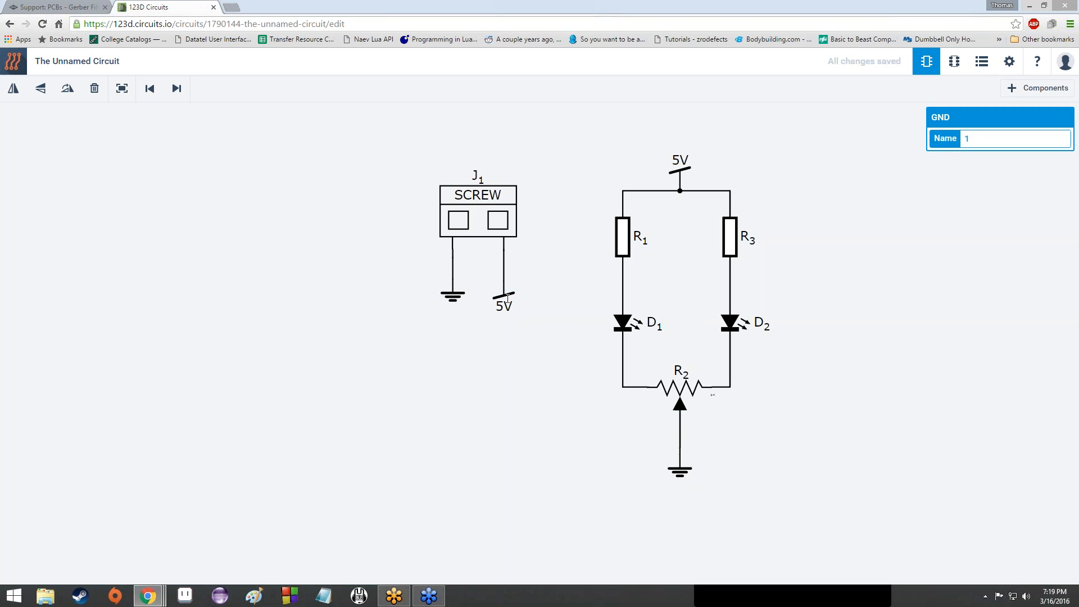
{"action": "left_click", "coordinate": [503, 296]}
{"action": "left_click", "coordinate": [680, 172]}
{"action": "left_click", "coordinate": [339, 290]}
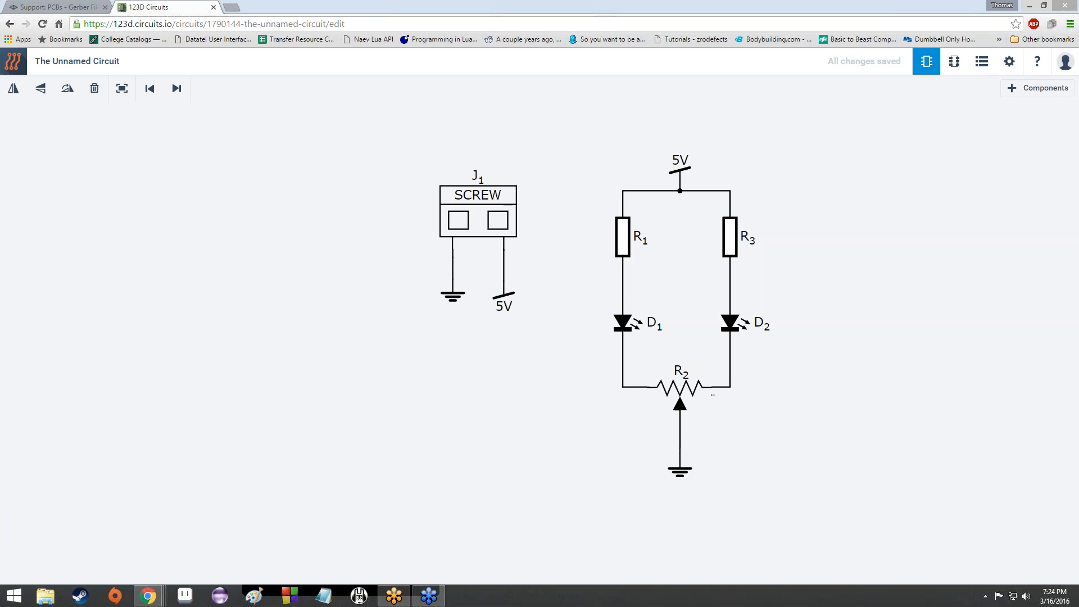
Step: Switch to the PCB layout, zoom in, and briefly check the schematic before returning
{"action": "left_click", "coordinate": [955, 66]}
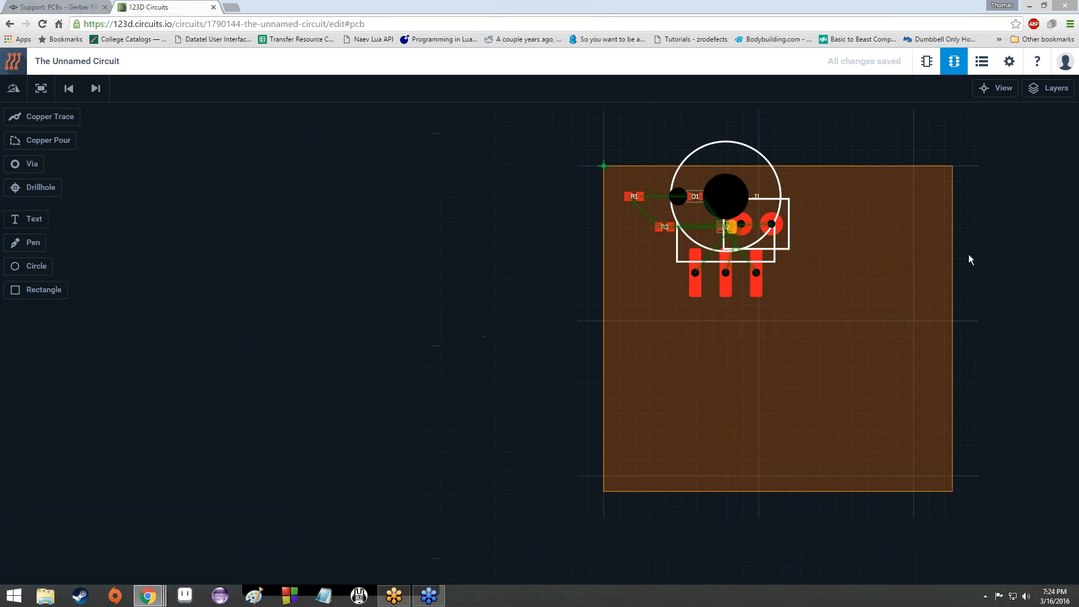
{"action": "scroll", "coordinate": [969, 255], "scroll_direction": "up", "scroll_amount": 1}
{"action": "scroll", "coordinate": [927, 264], "scroll_direction": "up", "scroll_amount": 1}
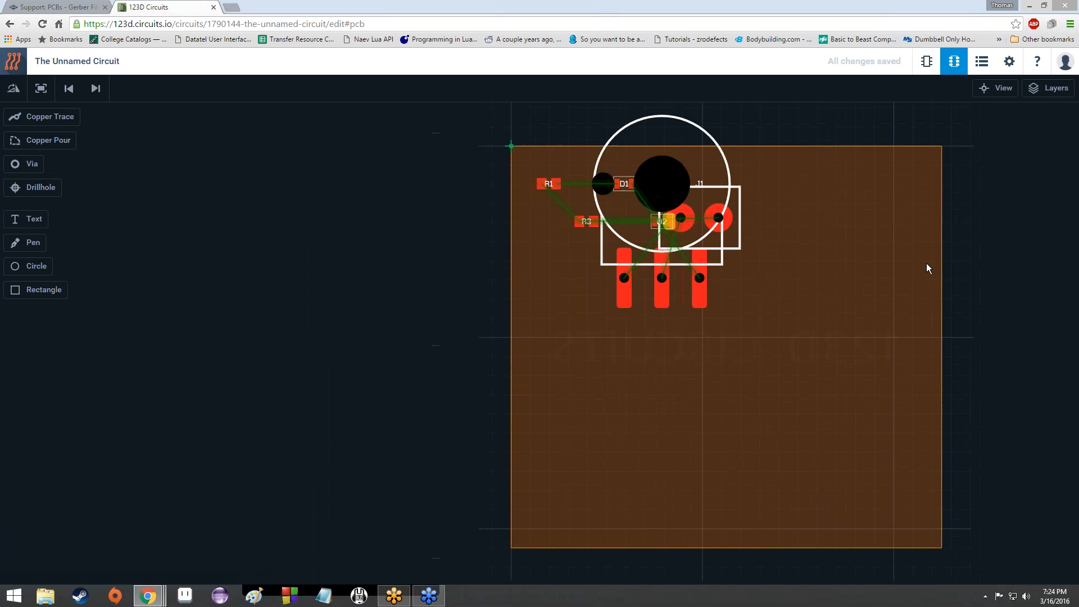
{"action": "scroll", "coordinate": [926, 263], "scroll_direction": "up", "scroll_amount": 1}
{"action": "scroll", "coordinate": [921, 262], "scroll_direction": "up", "scroll_amount": 1}
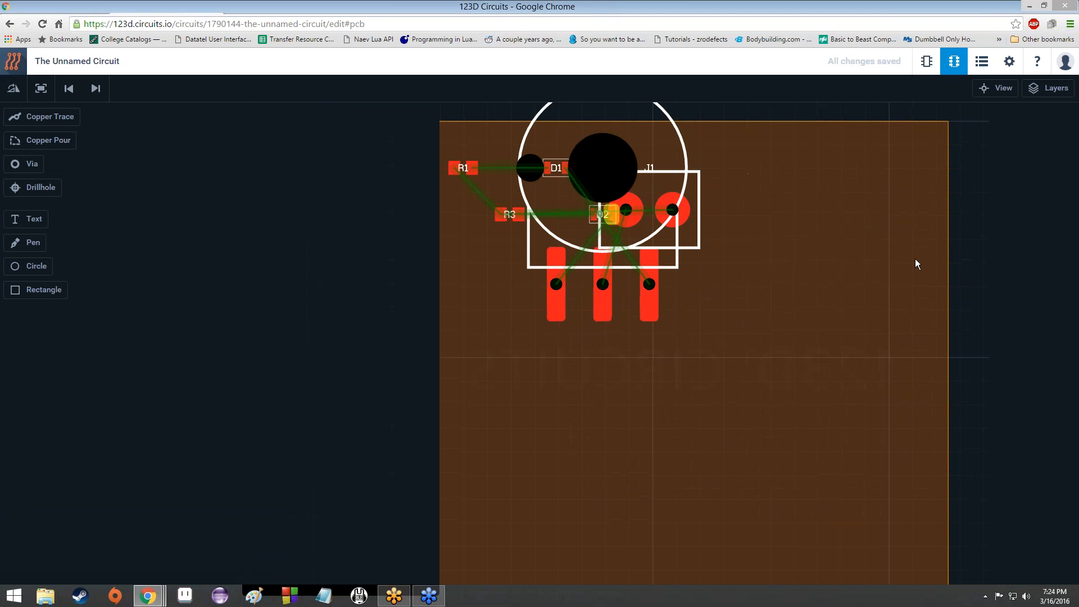
{"action": "scroll", "coordinate": [915, 263], "scroll_direction": "up", "scroll_amount": 1}
{"action": "scroll", "coordinate": [915, 261], "scroll_direction": "down", "scroll_amount": 5}
{"action": "scroll", "coordinate": [906, 261], "scroll_direction": "up", "scroll_amount": 2}
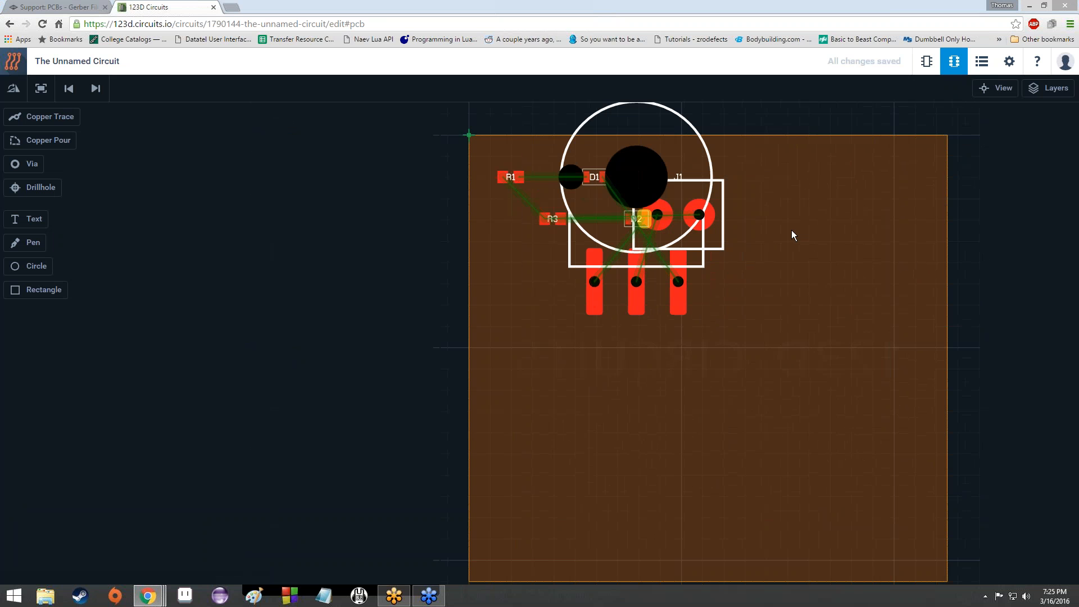
{"action": "left_click", "coordinate": [927, 61]}
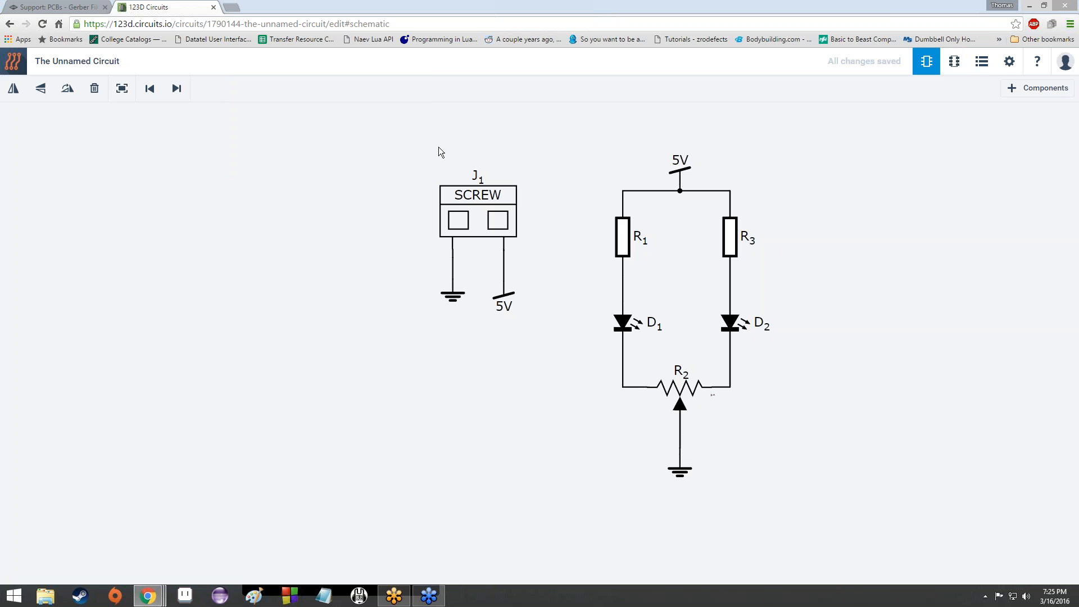
{"action": "left_click", "coordinate": [954, 61]}
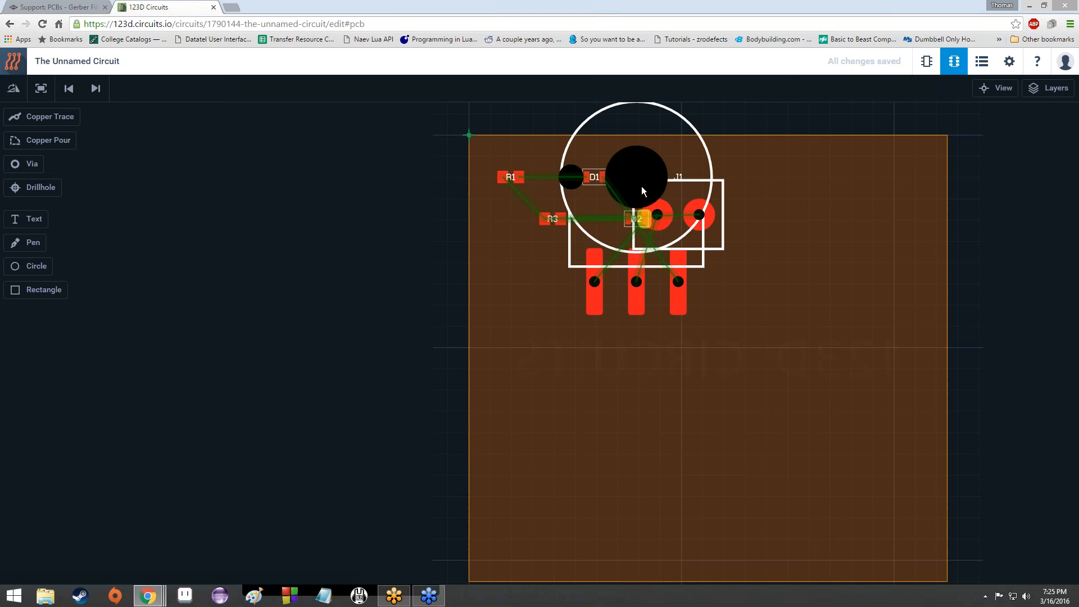
Step: Spread out the crowded parts, moving the potentiometer lower and D2, D1, R3, R1 rightward
{"action": "left_click_drag", "start_coordinate": [642, 187], "coordinate": [765, 318]}
{"action": "left_click_drag", "start_coordinate": [638, 219], "coordinate": [802, 184]}
{"action": "left_click_drag", "start_coordinate": [595, 177], "coordinate": [688, 173]}
{"action": "left_click_drag", "start_coordinate": [789, 161], "coordinate": [838, 162]}
{"action": "left_click_drag", "start_coordinate": [497, 236], "coordinate": [804, 207]}
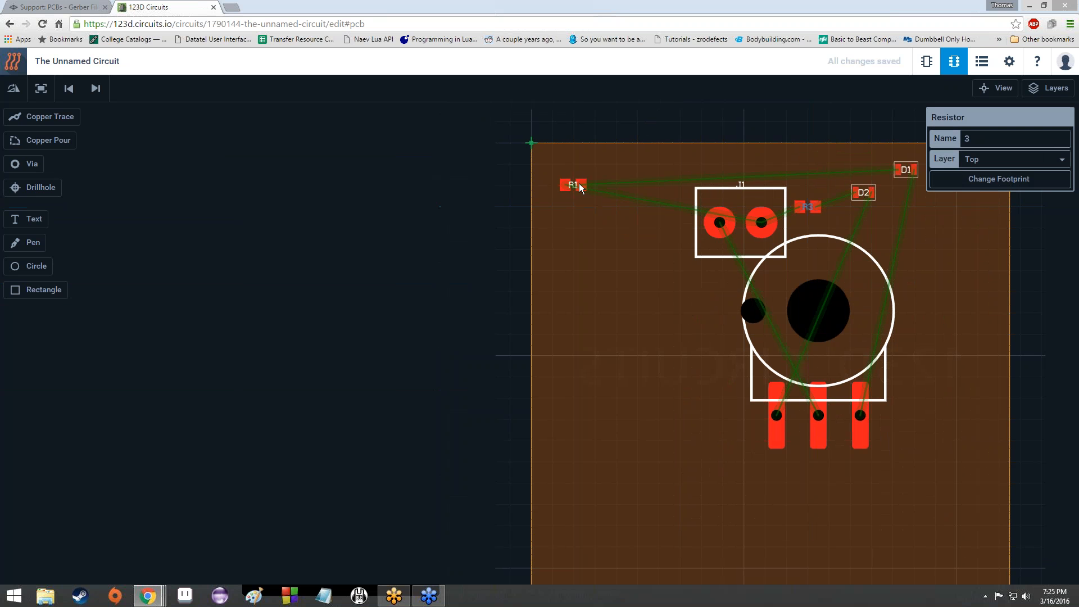
{"action": "left_click_drag", "start_coordinate": [577, 183], "coordinate": [776, 168]}
Step: Place J1 top-left with R1, D1, R3, D2 beside it and the potentiometer upper right
{"action": "left_click_drag", "start_coordinate": [713, 198], "coordinate": [635, 179]}
{"action": "left_click_drag", "start_coordinate": [651, 192], "coordinate": [528, 166]}
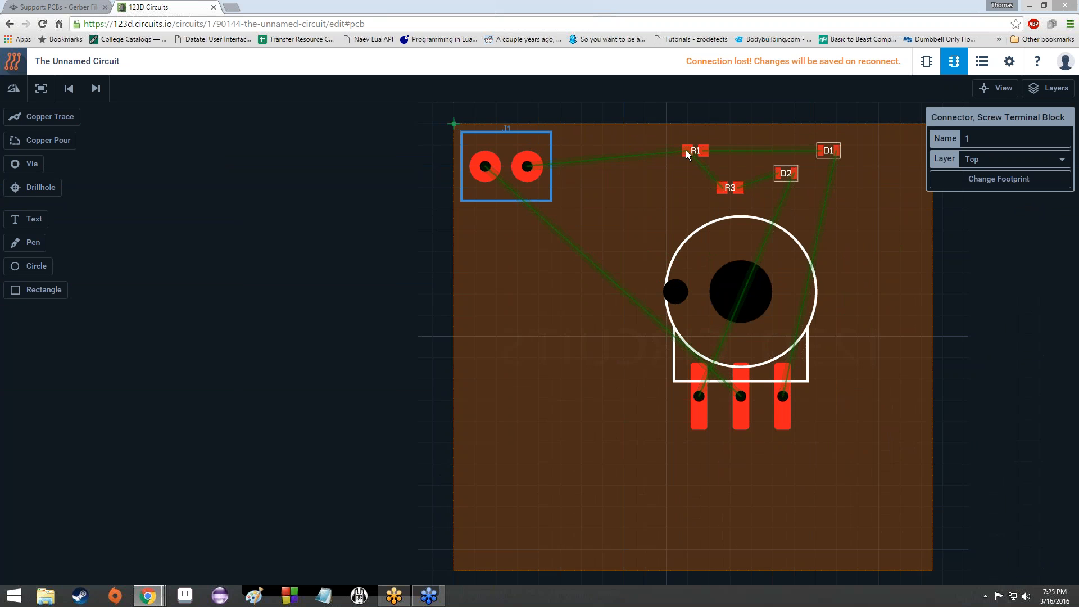
{"action": "left_click_drag", "start_coordinate": [687, 150], "coordinate": [595, 147]}
{"action": "left_click_drag", "start_coordinate": [828, 151], "coordinate": [628, 183]}
{"action": "left_click_drag", "start_coordinate": [723, 189], "coordinate": [672, 145]}
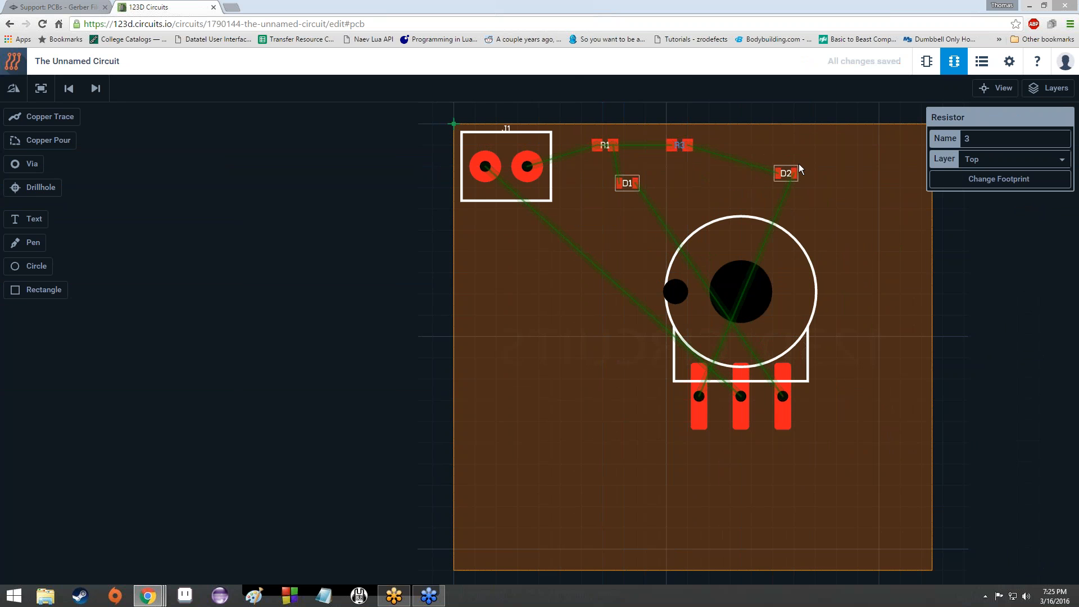
{"action": "left_click_drag", "start_coordinate": [792, 170], "coordinate": [688, 173]}
{"action": "left_click_drag", "start_coordinate": [747, 273], "coordinate": [809, 196]}
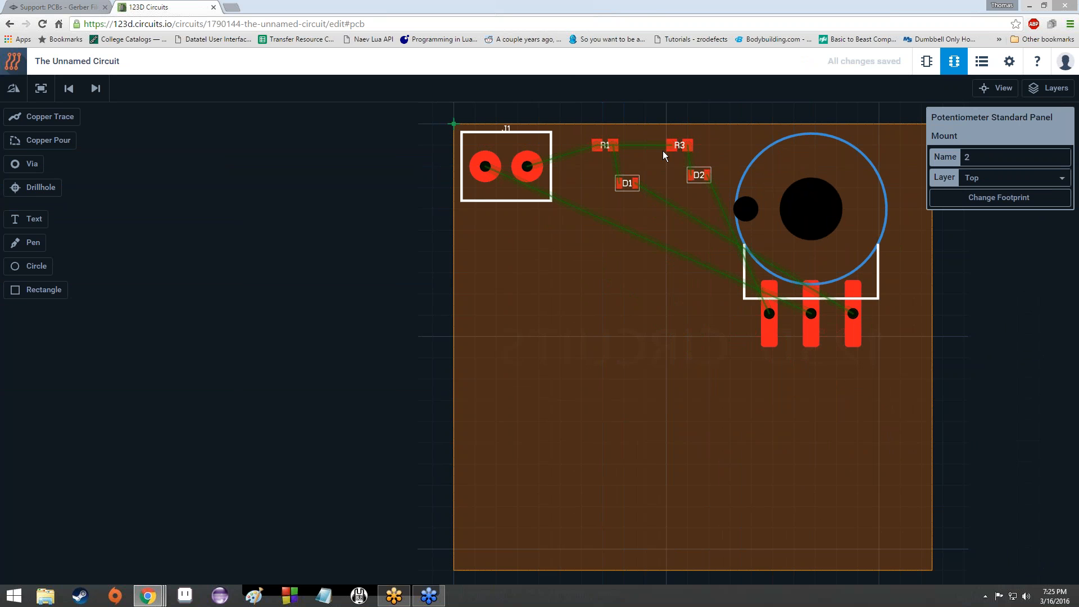
{"action": "left_click", "coordinate": [602, 147]}
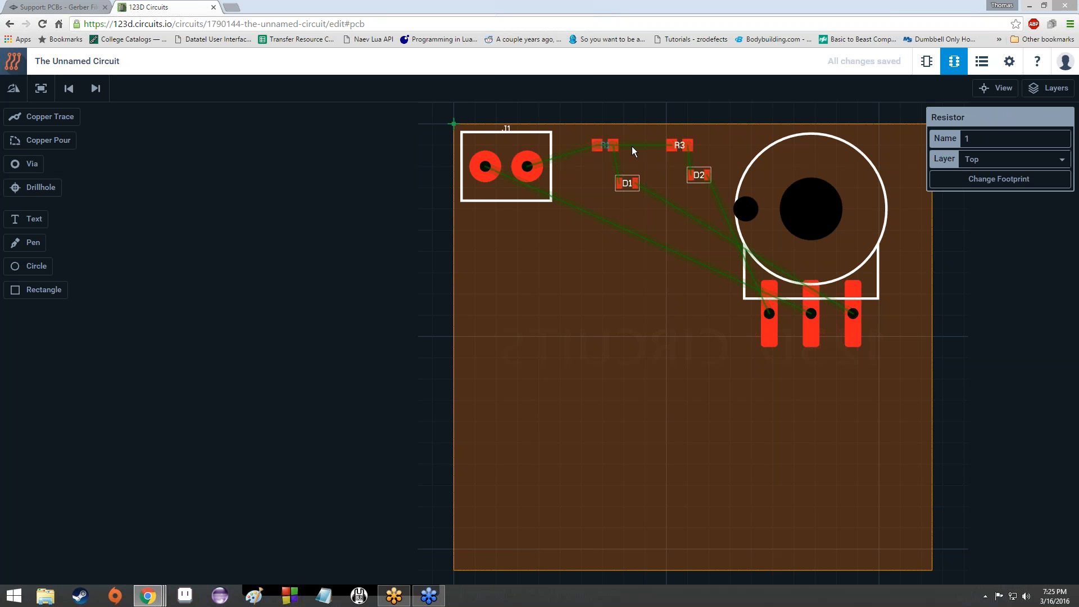
Step: Zoom and pan in to inspect resistor R1, then open its Change Footprint alternatives
{"action": "scroll", "coordinate": [606, 144], "scroll_direction": "up", "scroll_amount": 5}
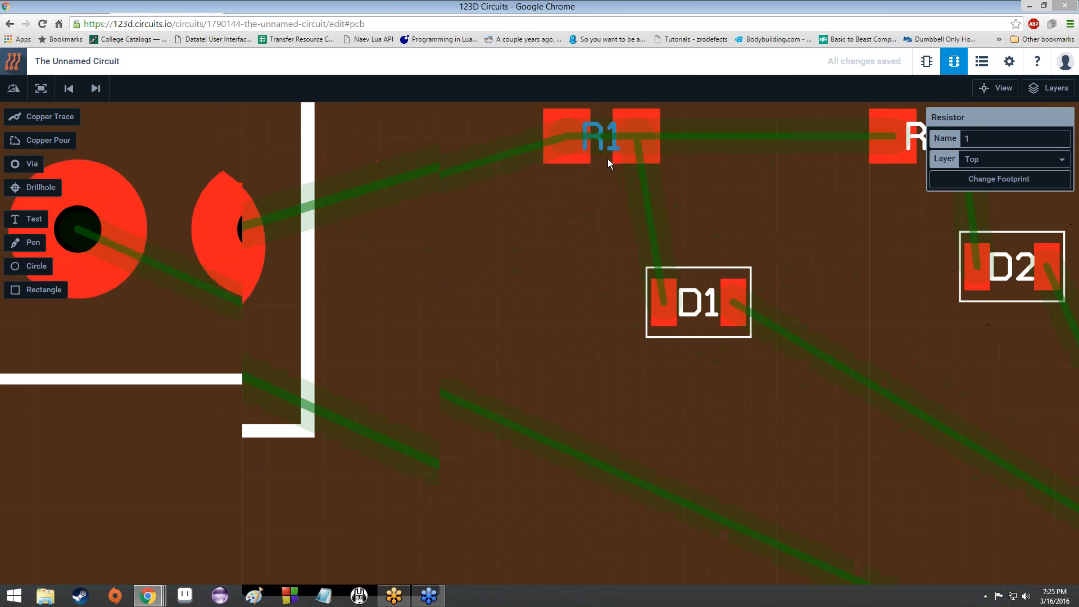
{"action": "left_click_drag", "start_coordinate": [610, 192], "coordinate": [604, 322]}
{"action": "scroll", "coordinate": [591, 242], "scroll_direction": "down", "scroll_amount": 3}
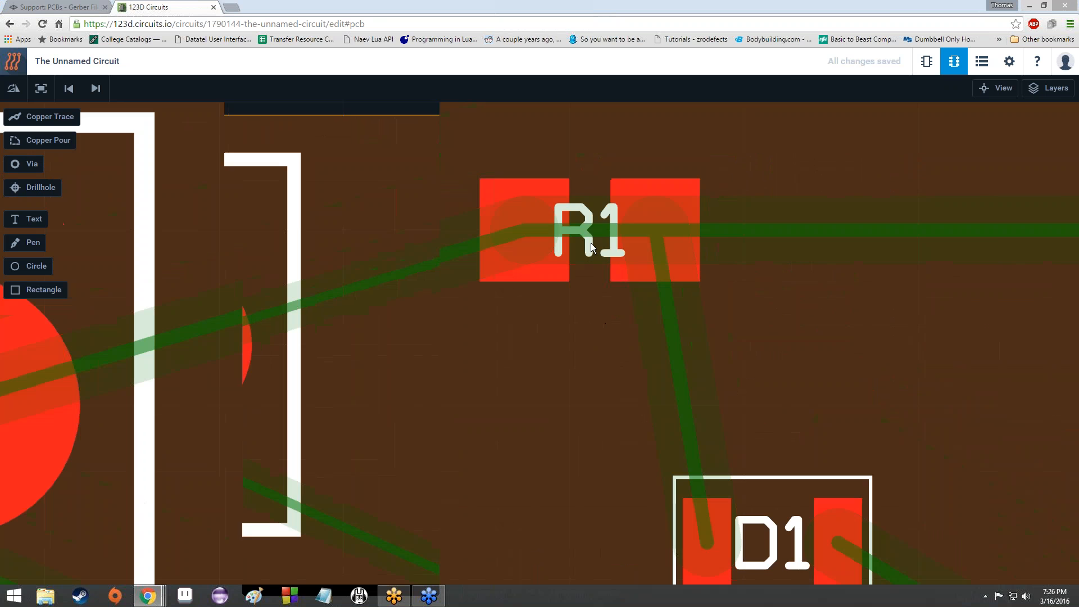
{"action": "scroll", "coordinate": [591, 243], "scroll_direction": "down", "scroll_amount": 2}
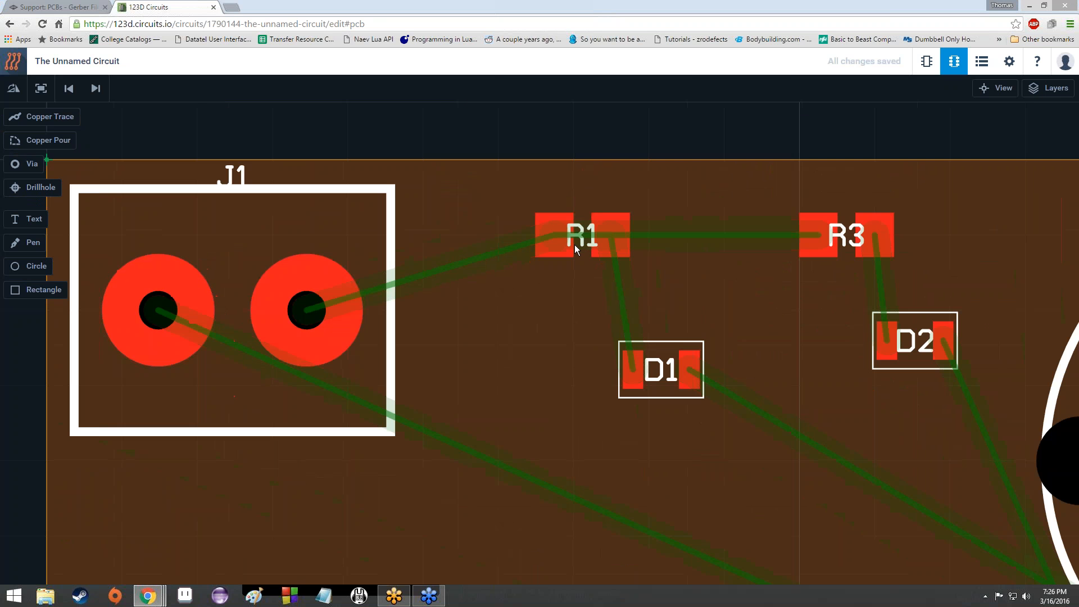
{"action": "scroll", "coordinate": [575, 245], "scroll_direction": "up", "scroll_amount": 5}
{"action": "scroll", "coordinate": [574, 245], "scroll_direction": "down", "scroll_amount": 5}
{"action": "scroll", "coordinate": [575, 244], "scroll_direction": "up", "scroll_amount": 5}
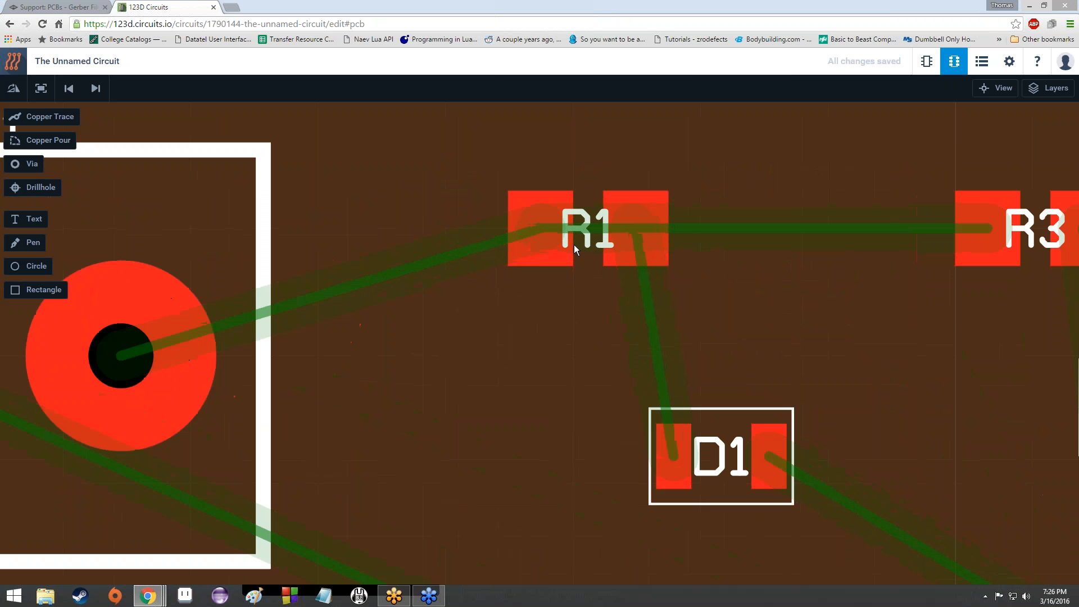
{"action": "scroll", "coordinate": [574, 244], "scroll_direction": "down", "scroll_amount": 7}
{"action": "scroll", "coordinate": [574, 245], "scroll_direction": "down", "scroll_amount": 2}
{"action": "scroll", "coordinate": [572, 244], "scroll_direction": "up", "scroll_amount": 1}
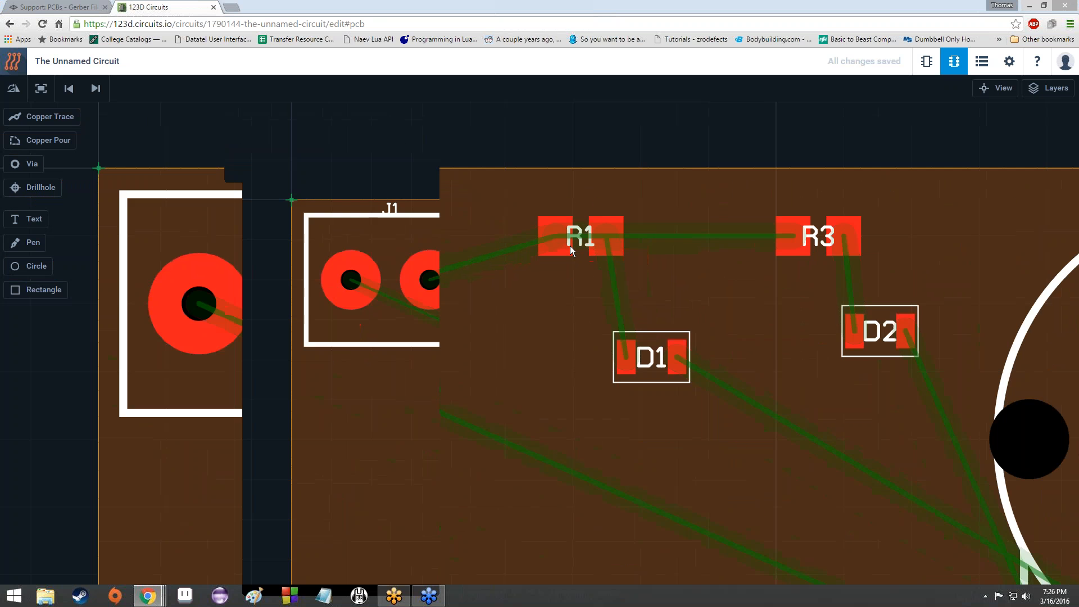
{"action": "scroll", "coordinate": [570, 245], "scroll_direction": "down", "scroll_amount": 4}
{"action": "scroll", "coordinate": [569, 245], "scroll_direction": "up", "scroll_amount": 8}
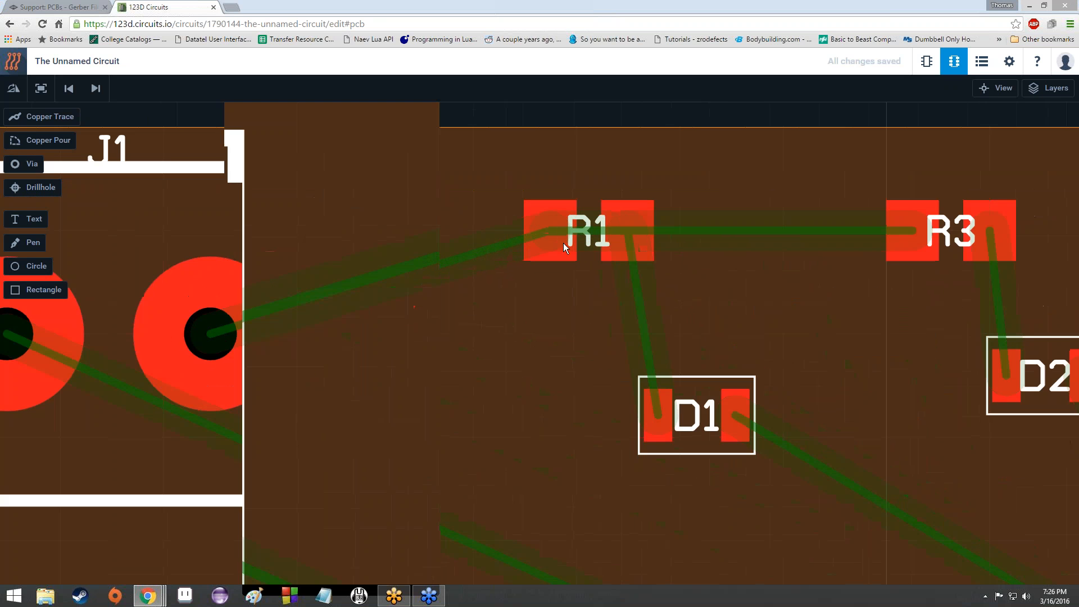
{"action": "scroll", "coordinate": [564, 244], "scroll_direction": "down", "scroll_amount": 9}
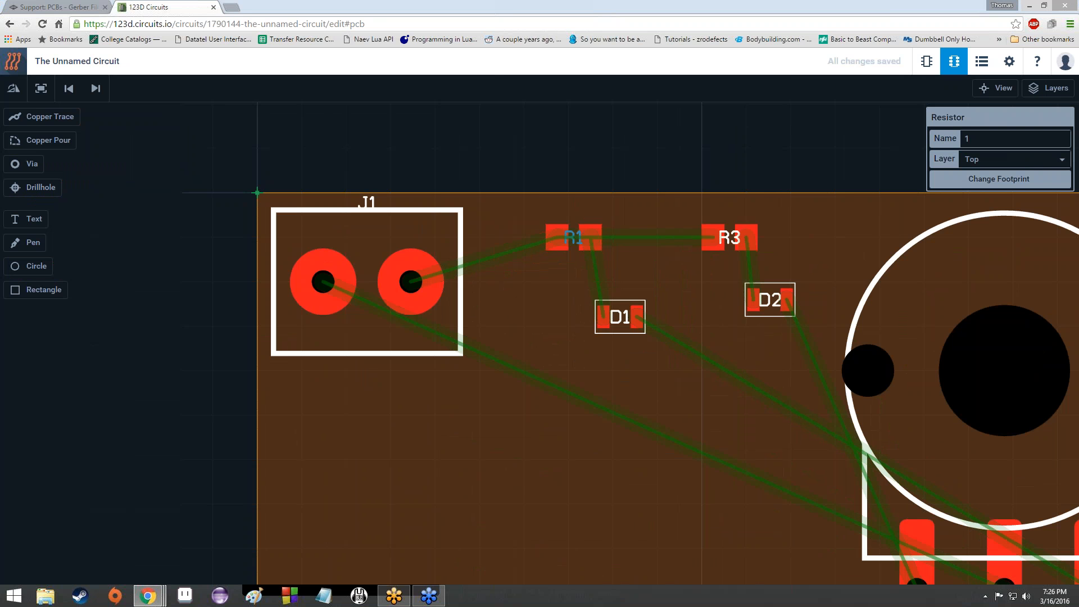
{"action": "left_click", "coordinate": [999, 179]}
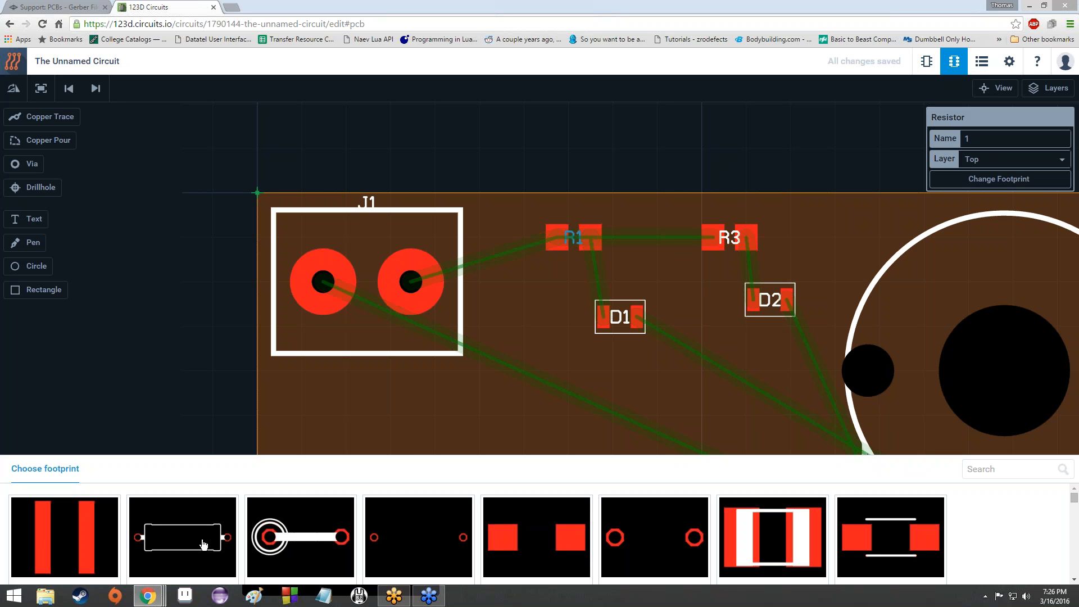
Step: Apply the axial through-hole footprint to R1, move R3 off its new pads, nudge R1 right
{"action": "left_click", "coordinate": [225, 528]}
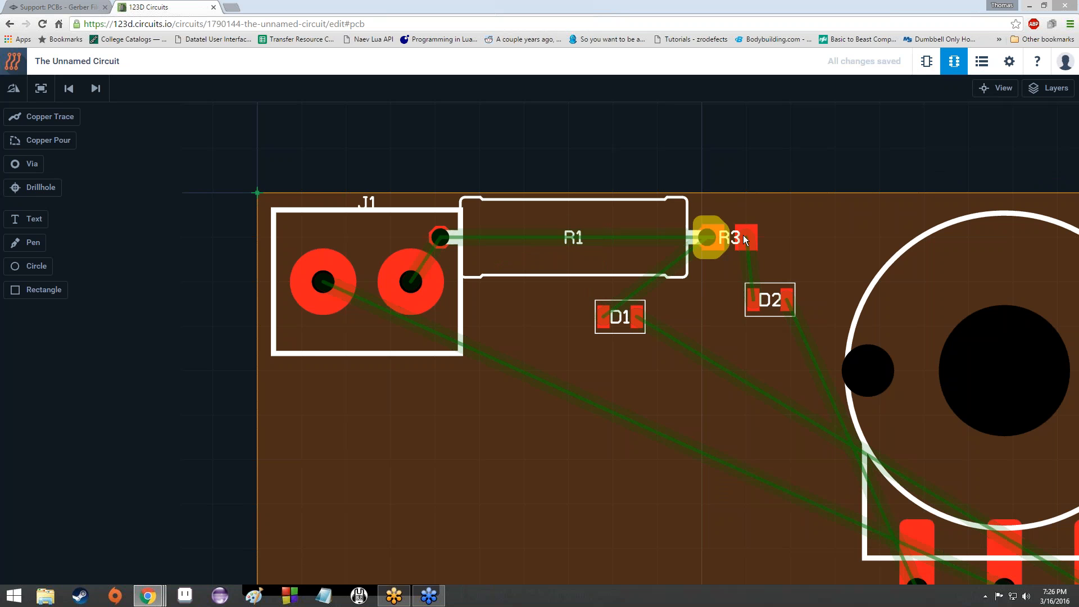
{"action": "left_click_drag", "start_coordinate": [763, 235], "coordinate": [817, 228]}
{"action": "mouse_move", "coordinate": [660, 239]}
{"action": "left_mouse_down"}
{"action": "mouse_move", "coordinate": [683, 238]}
{"action": "mouse_move", "coordinate": [642, 235]}
{"action": "left_mouse_up"}
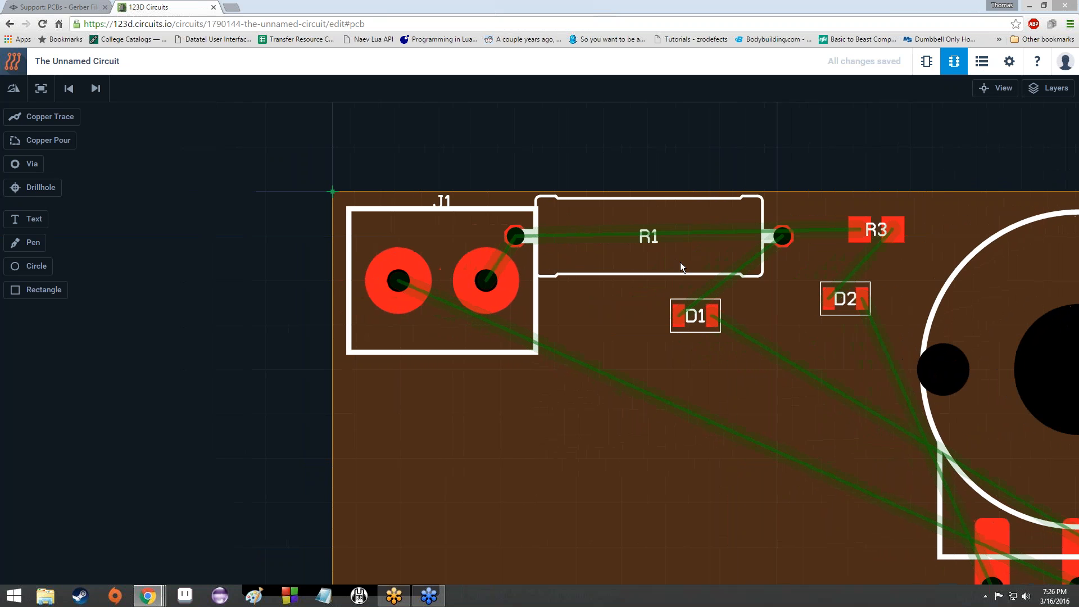
{"action": "left_click_drag", "start_coordinate": [671, 275], "coordinate": [703, 275]}
Step: Move the potentiometer down and to the right, and shift R3 further right clear of R1
{"action": "scroll", "coordinate": [772, 380], "scroll_direction": "up", "scroll_amount": 1}
{"action": "left_click_drag", "start_coordinate": [772, 380], "coordinate": [564, 389]}
{"action": "scroll", "coordinate": [564, 389], "scroll_direction": "down", "scroll_amount": 4}
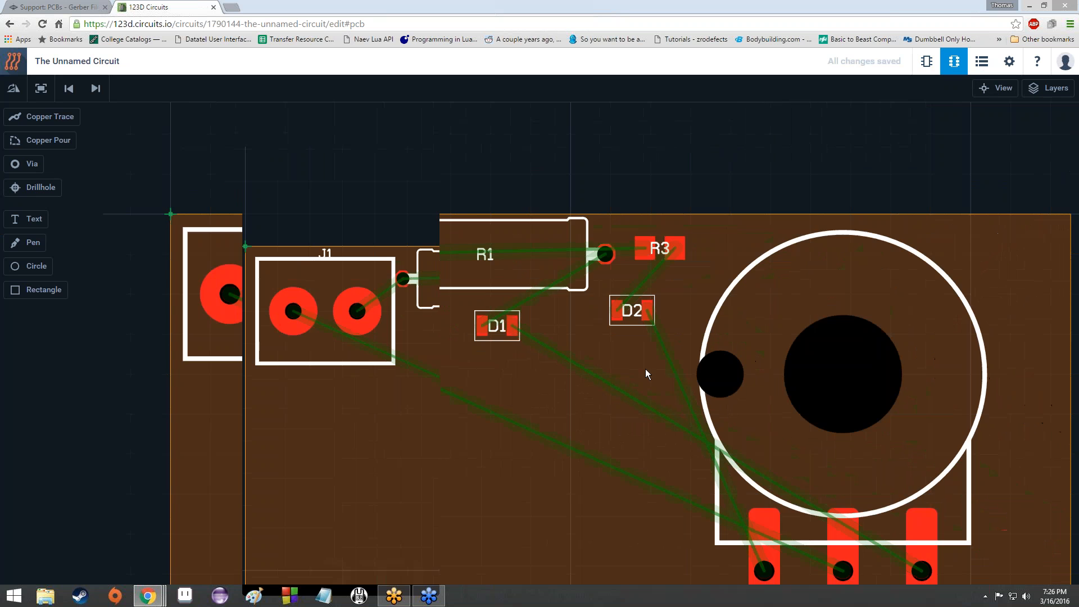
{"action": "left_click_drag", "start_coordinate": [775, 346], "coordinate": [839, 435]}
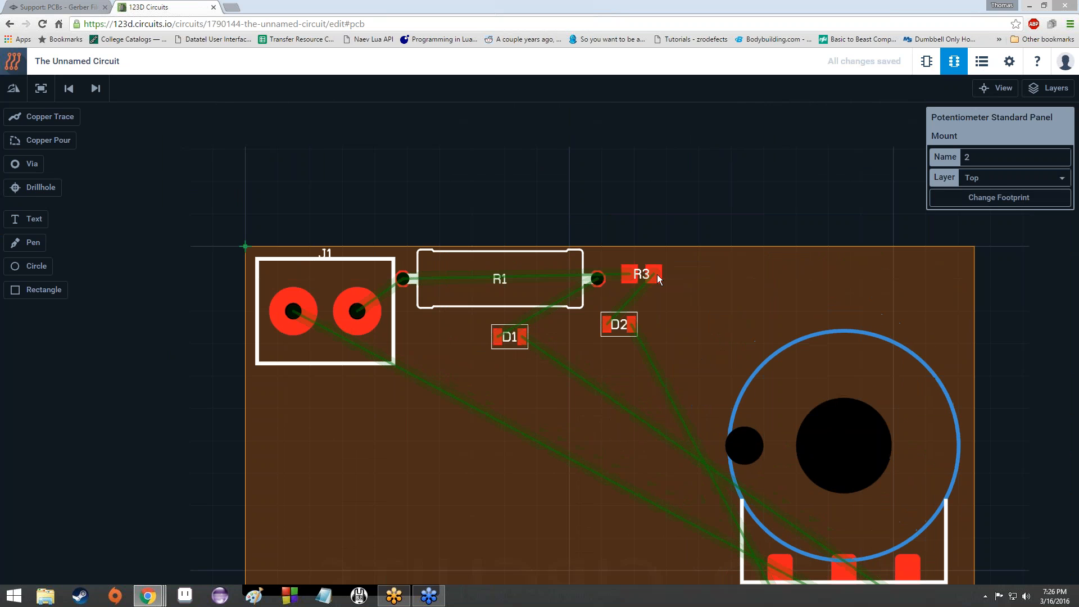
{"action": "left_click_drag", "start_coordinate": [656, 272], "coordinate": [714, 278]}
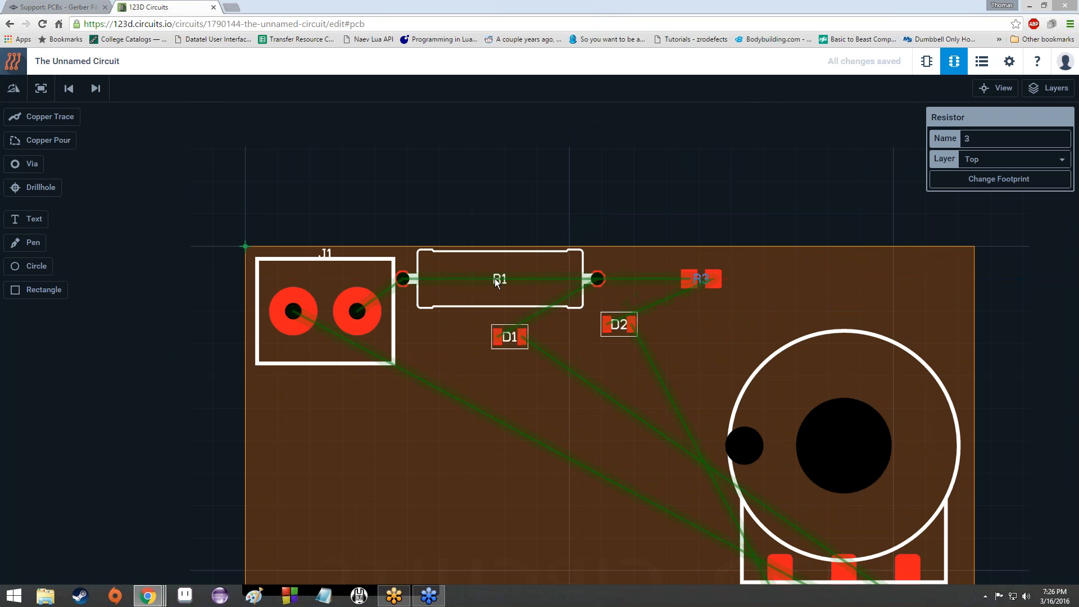
Step: Change R3's footprint to the axial through-hole resistor thumbnail
{"action": "left_click", "coordinate": [990, 180]}
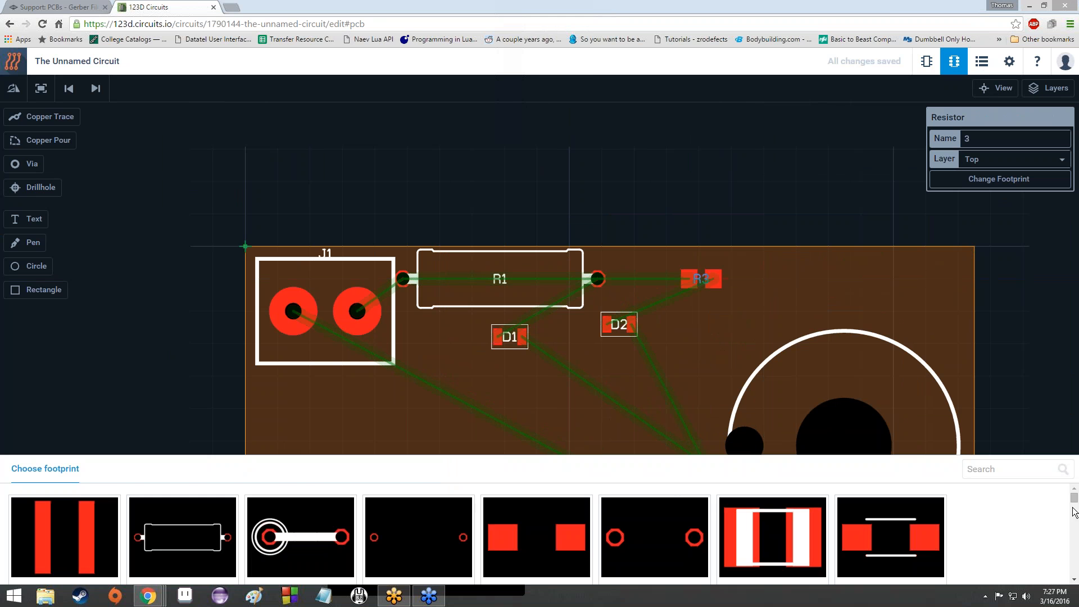
{"action": "scroll", "coordinate": [1077, 504], "scroll_direction": "down", "scroll_amount": 1}
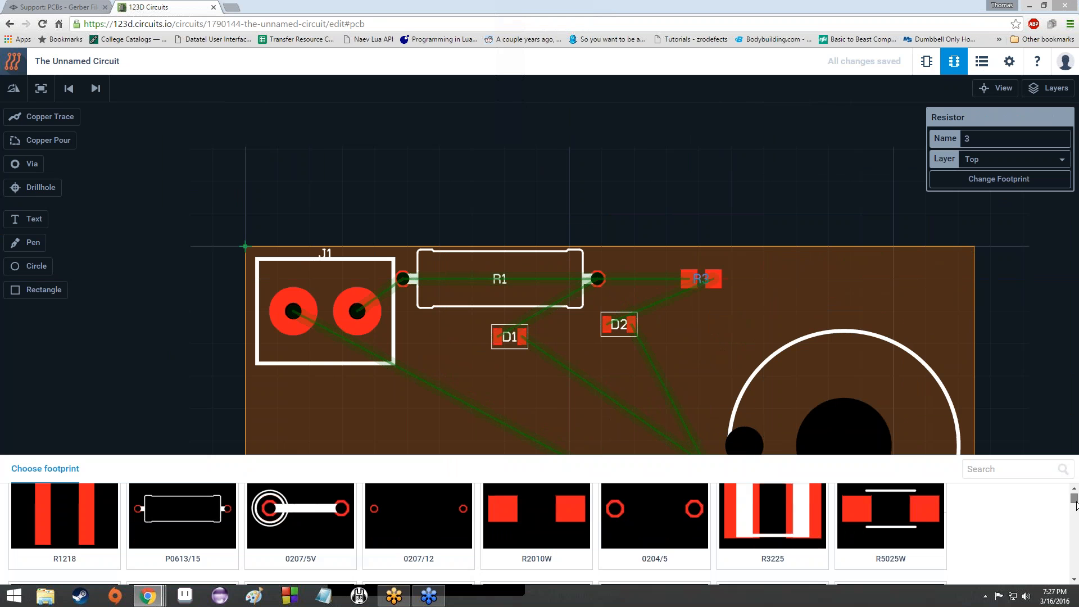
{"action": "scroll", "coordinate": [1077, 504], "scroll_direction": "down", "scroll_amount": 1}
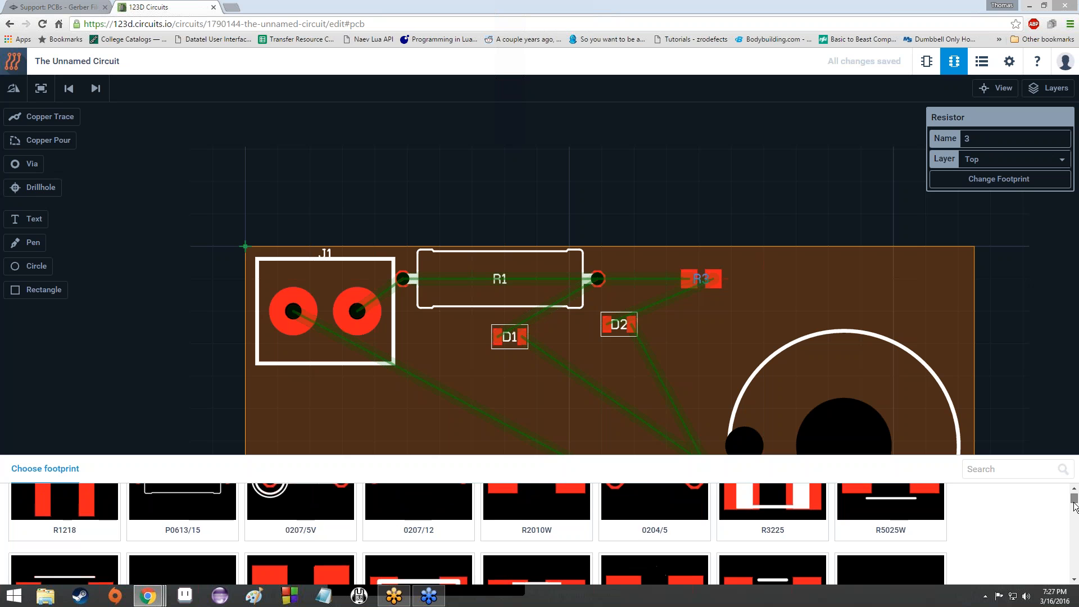
{"action": "scroll", "coordinate": [1074, 505], "scroll_direction": "down", "scroll_amount": 2}
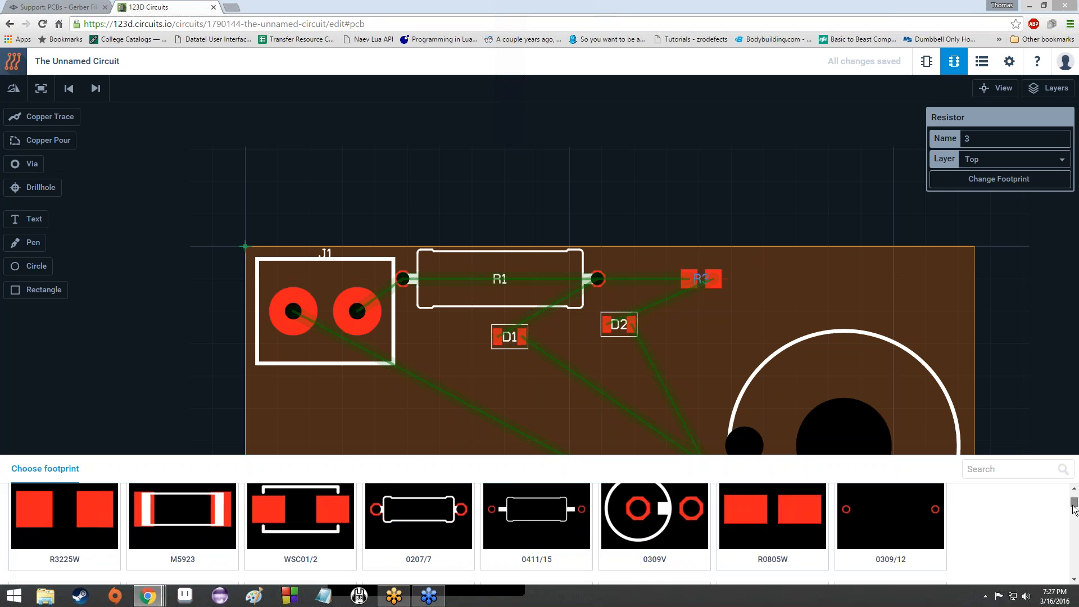
{"action": "scroll", "coordinate": [1074, 509], "scroll_direction": "down", "scroll_amount": 3}
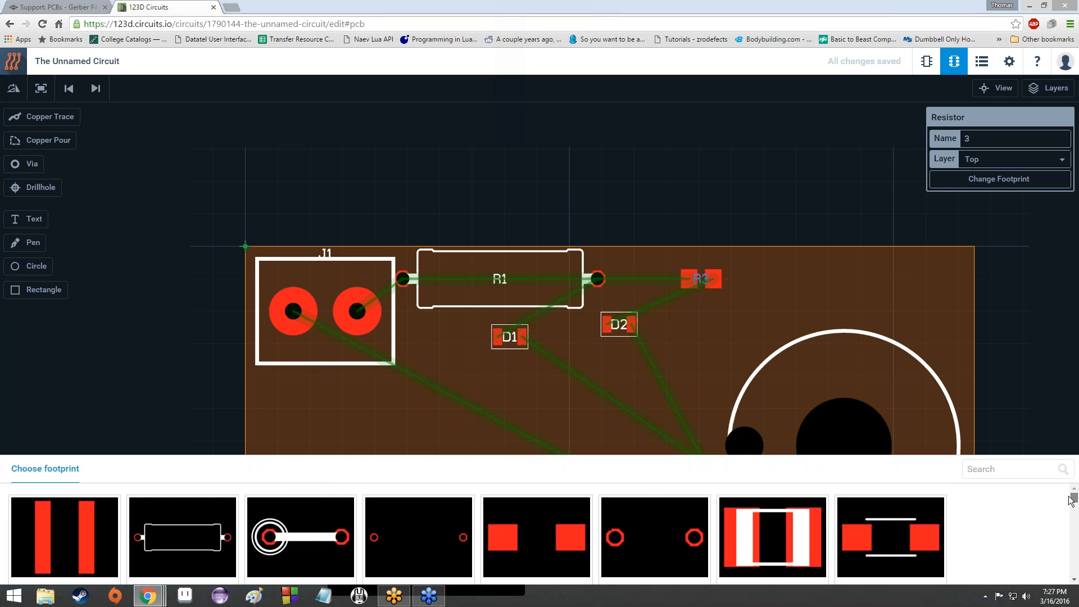
{"action": "left_click", "coordinate": [219, 548]}
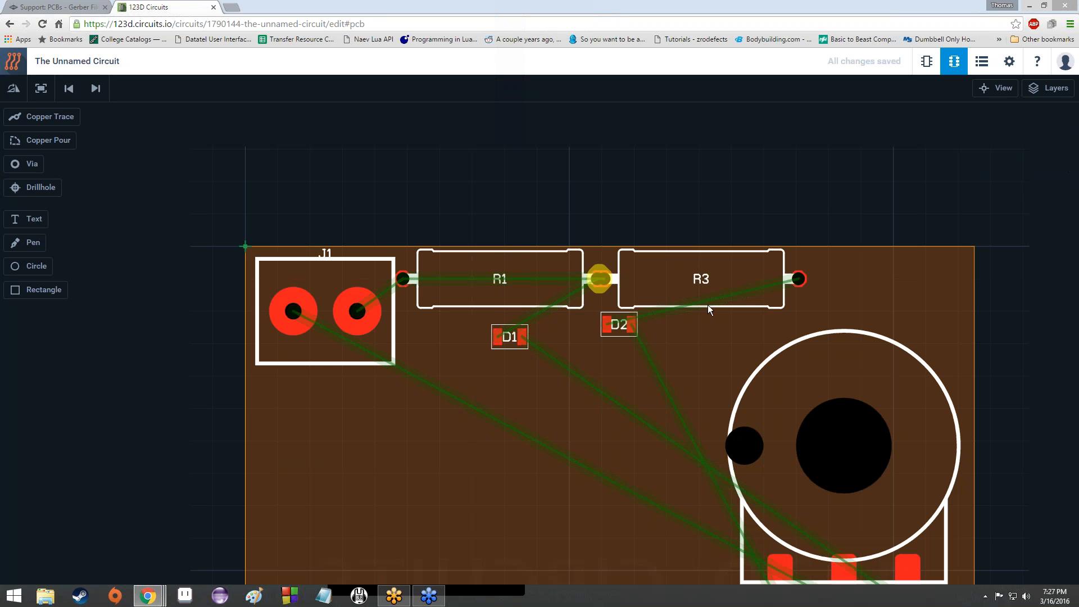
Step: Move R3 further right along the top row beside R1, then nudge D1 down-right
{"action": "left_click_drag", "start_coordinate": [702, 280], "coordinate": [715, 282]}
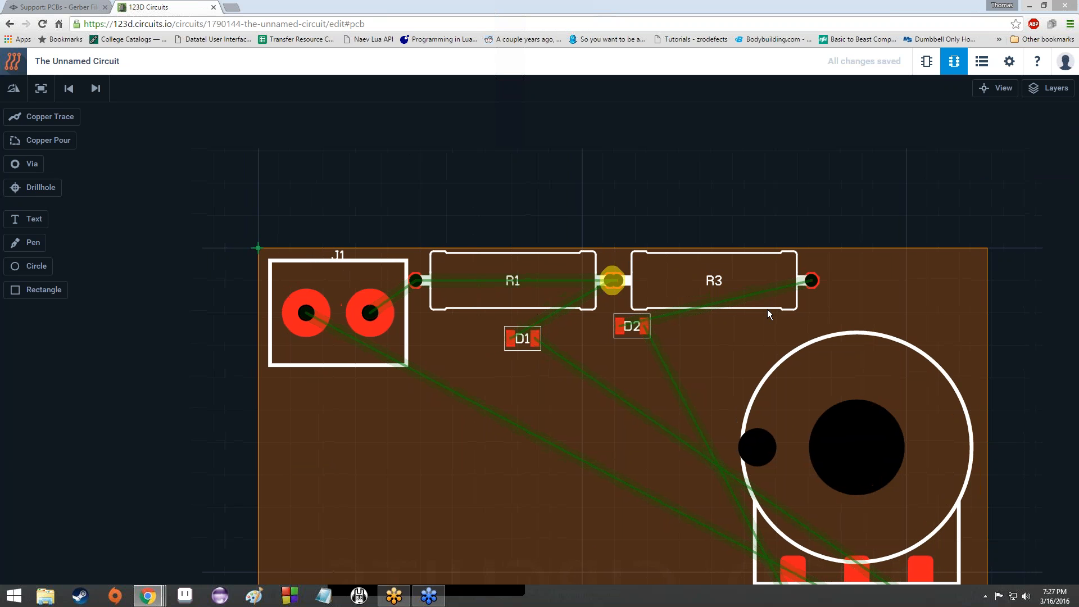
{"action": "left_click_drag", "start_coordinate": [769, 310], "coordinate": [834, 288]}
{"action": "left_click", "coordinate": [742, 287]}
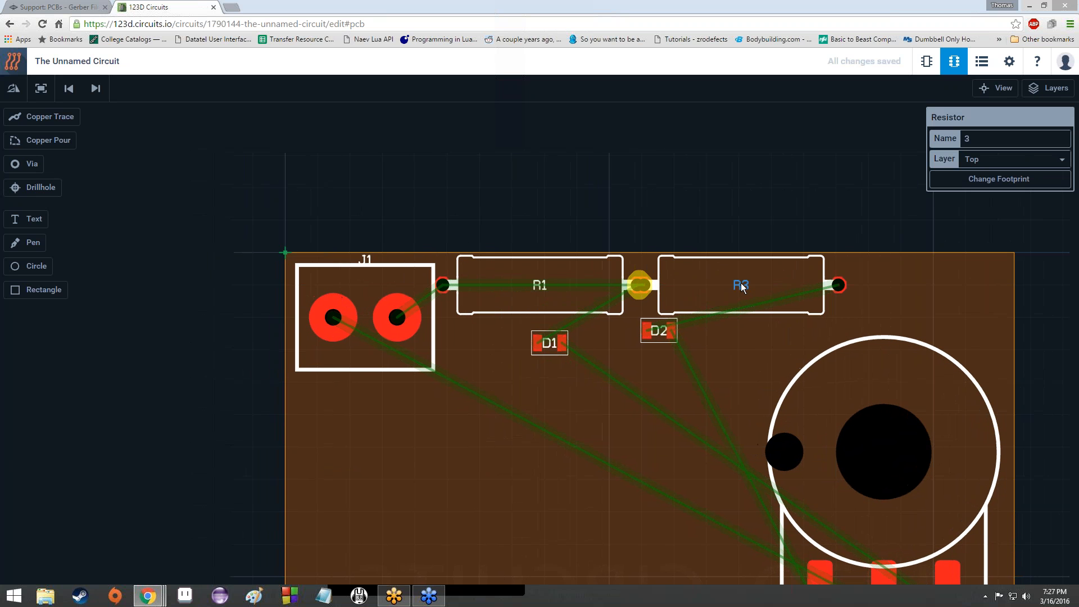
{"action": "left_click_drag", "start_coordinate": [742, 287], "coordinate": [792, 287]}
{"action": "scroll", "coordinate": [653, 323], "scroll_direction": "down", "scroll_amount": 5}
{"action": "scroll", "coordinate": [654, 322], "scroll_direction": "up", "scroll_amount": 5}
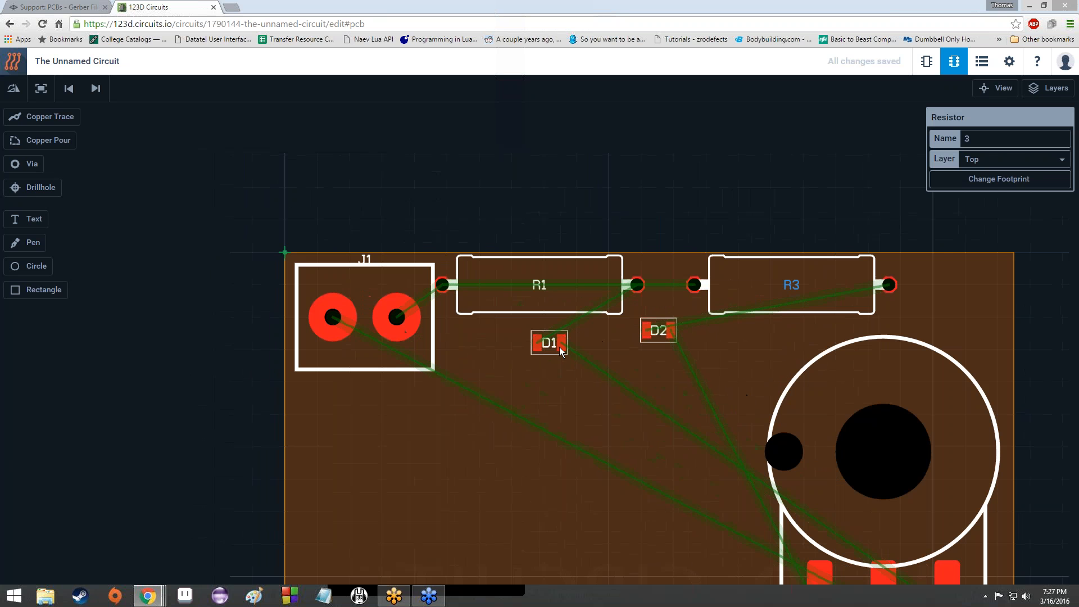
{"action": "left_click_drag", "start_coordinate": [565, 349], "coordinate": [582, 360]}
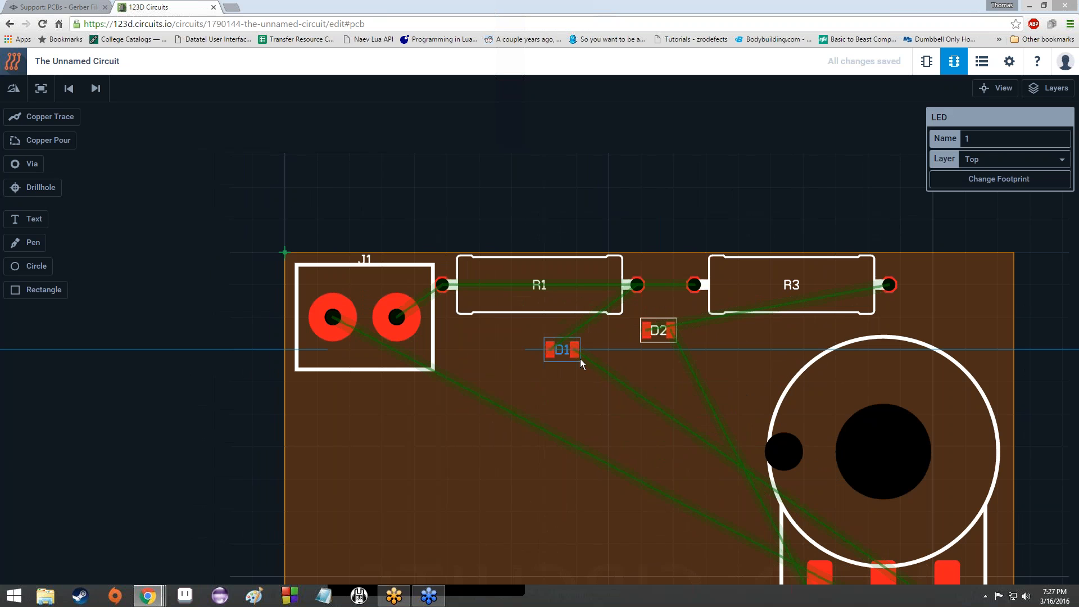
Step: Change D1's footprint to the LED5MM through-hole LED from the Choose footprint list
{"action": "left_click", "coordinate": [989, 180]}
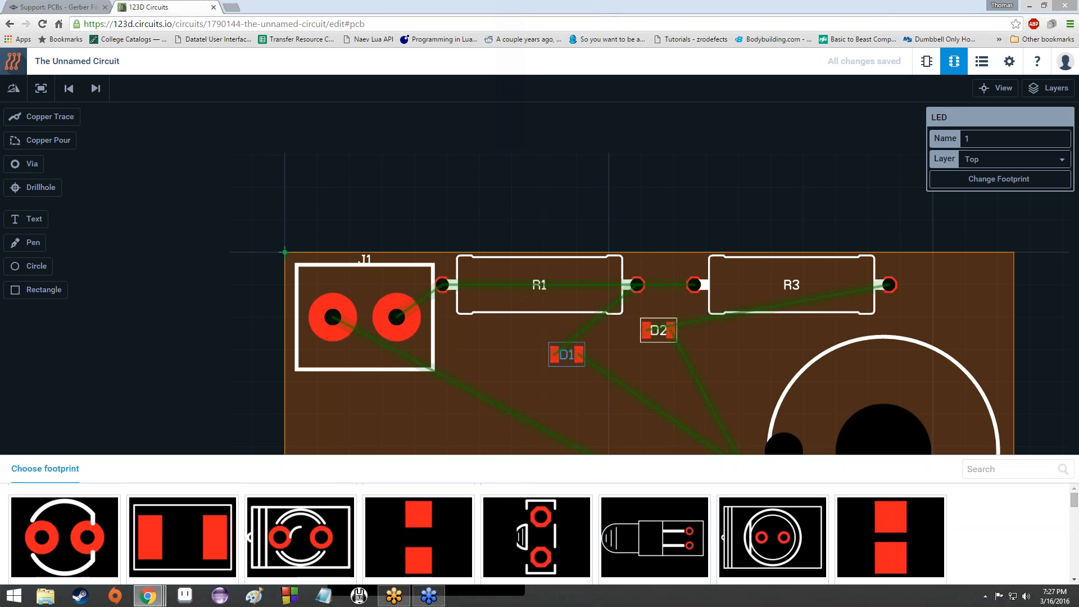
{"action": "scroll", "coordinate": [419, 537], "scroll_direction": "down", "scroll_amount": 3}
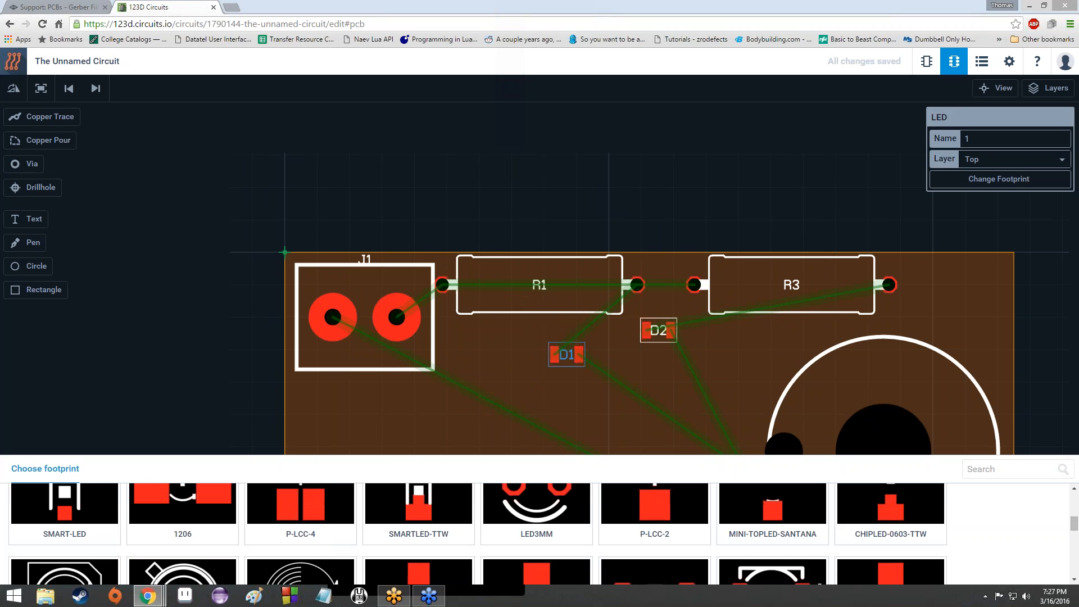
{"action": "scroll", "coordinate": [477, 534], "scroll_direction": "down", "scroll_amount": 2}
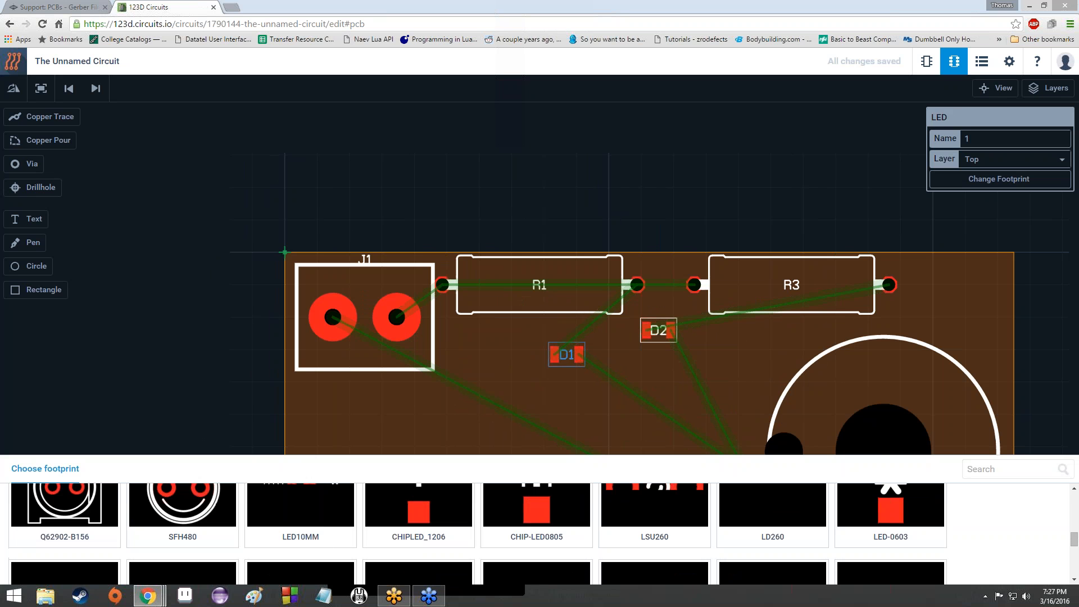
{"action": "scroll", "coordinate": [478, 534], "scroll_direction": "up", "scroll_amount": 2}
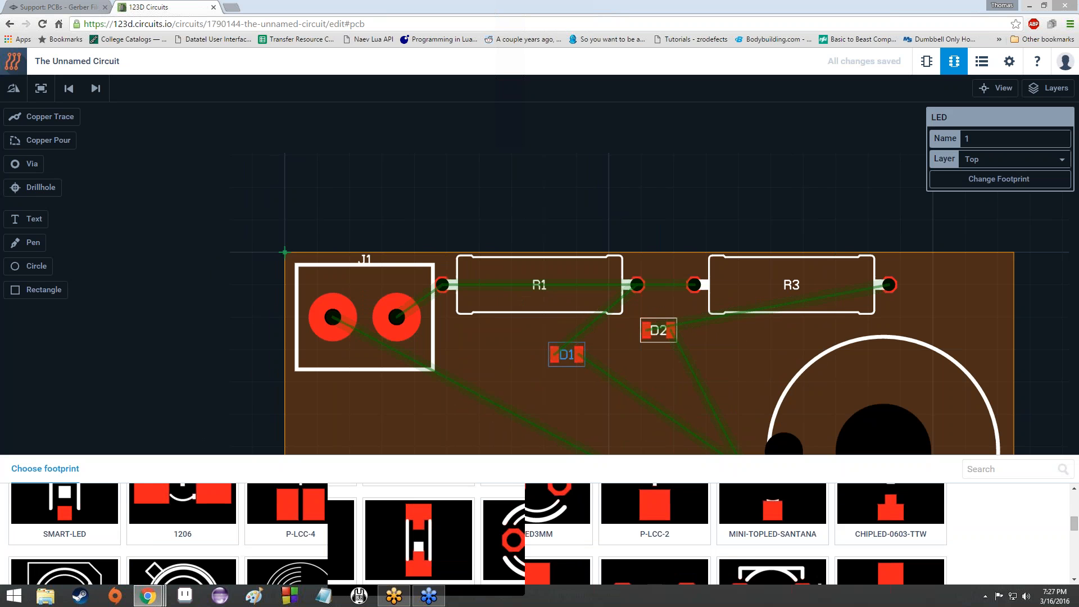
{"action": "scroll", "coordinate": [478, 534], "scroll_direction": "up", "scroll_amount": 2}
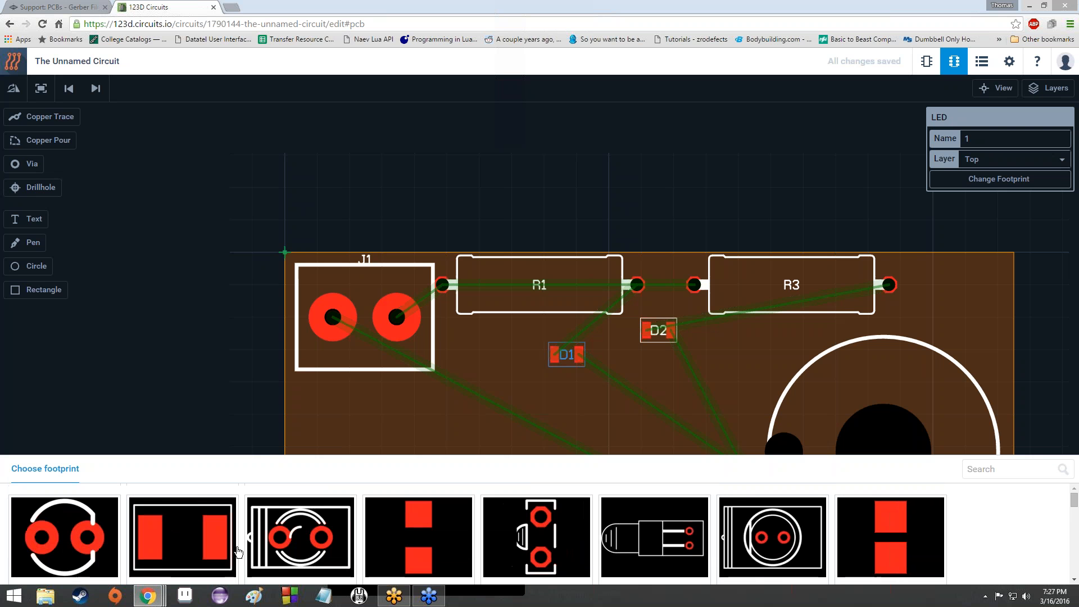
{"action": "scroll", "coordinate": [478, 534], "scroll_direction": "down", "scroll_amount": 8}
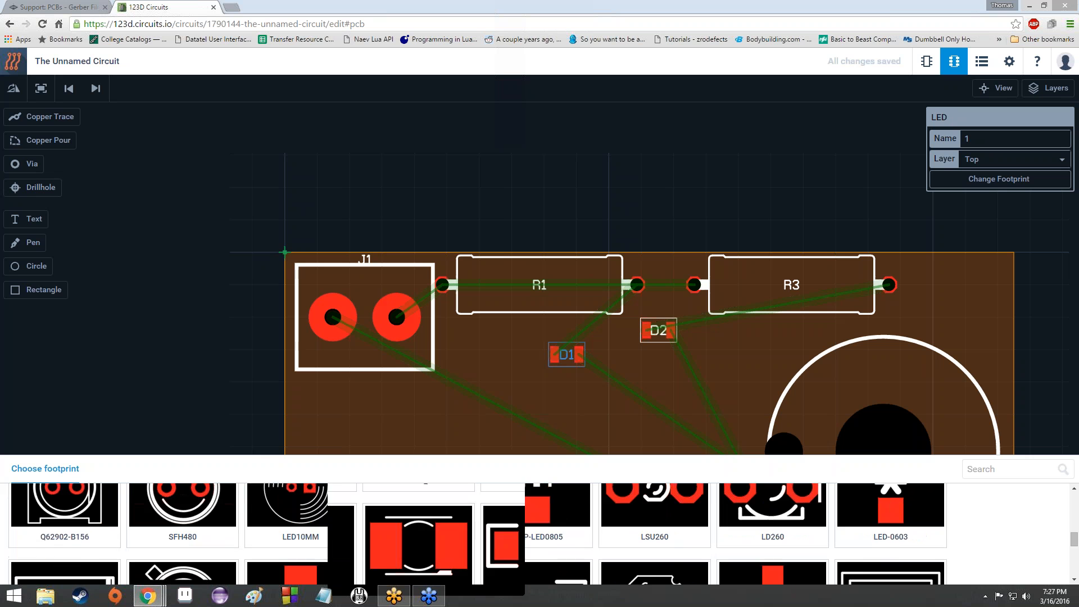
{"action": "scroll", "coordinate": [320, 530], "scroll_direction": "down", "scroll_amount": 2}
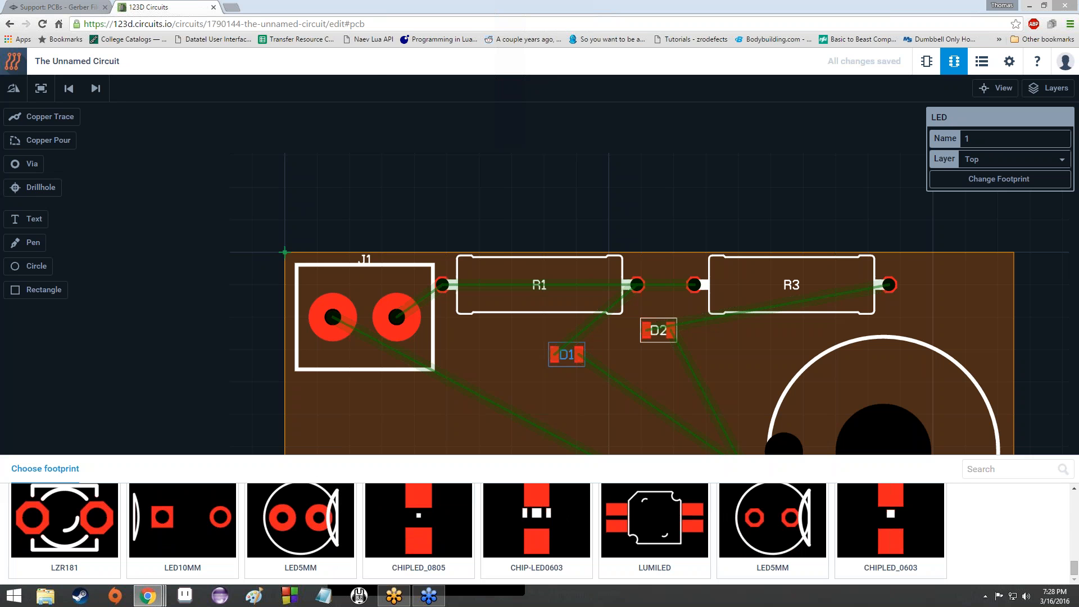
{"action": "left_click", "coordinate": [306, 538]}
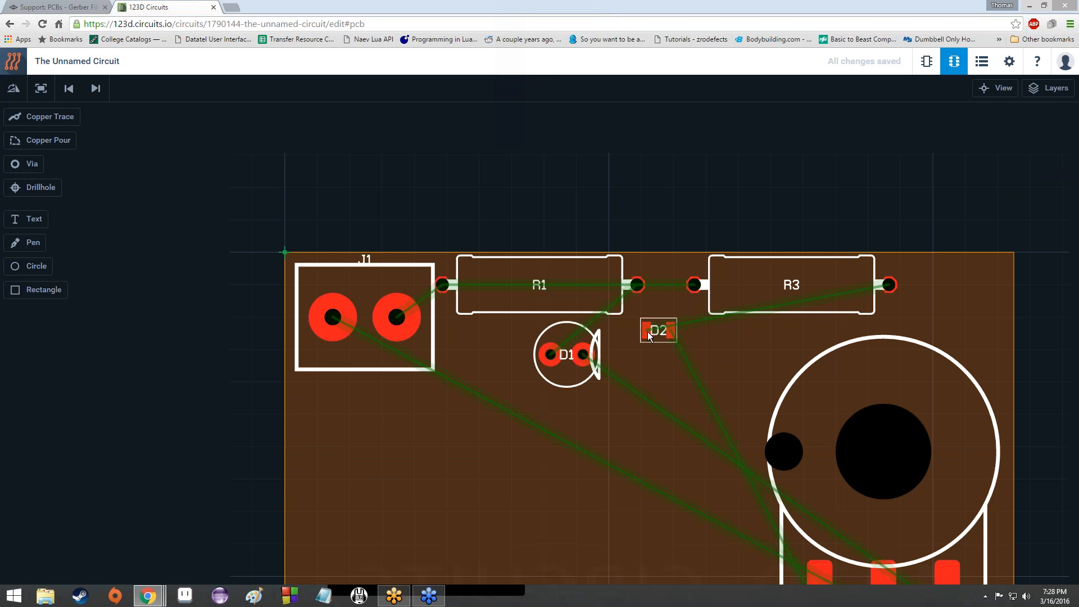
Step: Move D2 level with D1 and give it the first LED5MM footprint found by searching '5mm'
{"action": "left_click_drag", "start_coordinate": [652, 337], "coordinate": [677, 358]}
{"action": "left_click", "coordinate": [999, 178]}
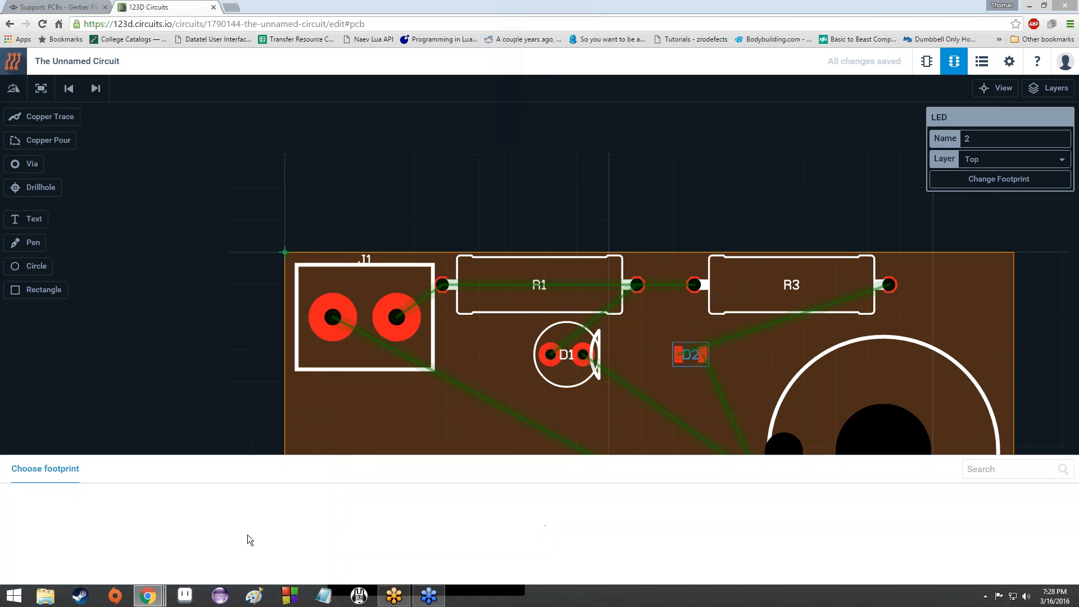
{"action": "left_click", "coordinate": [974, 470]}
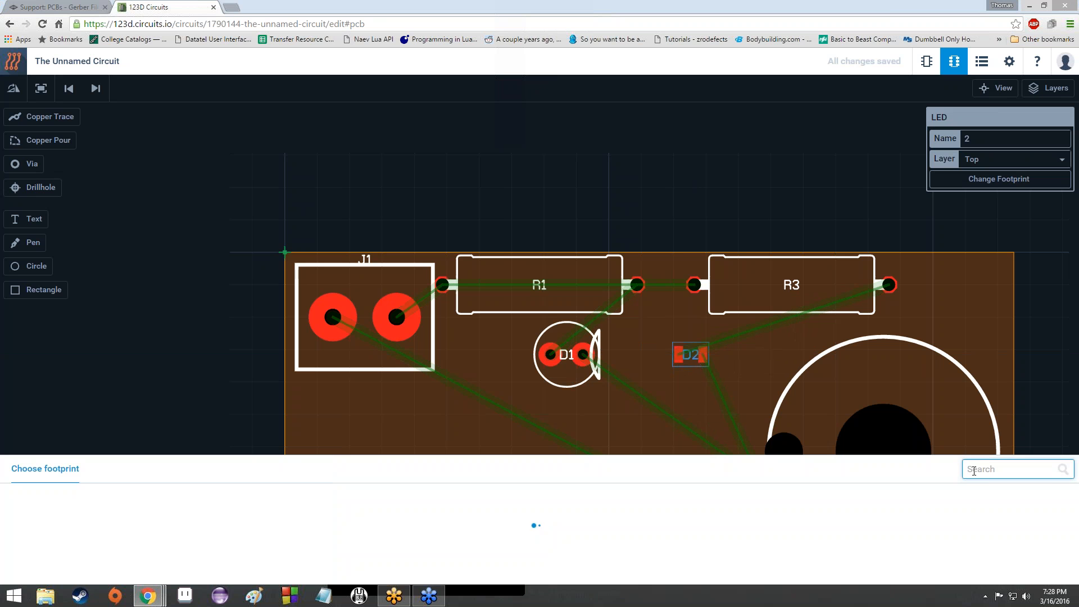
{"action": "type", "text": "5mm"}
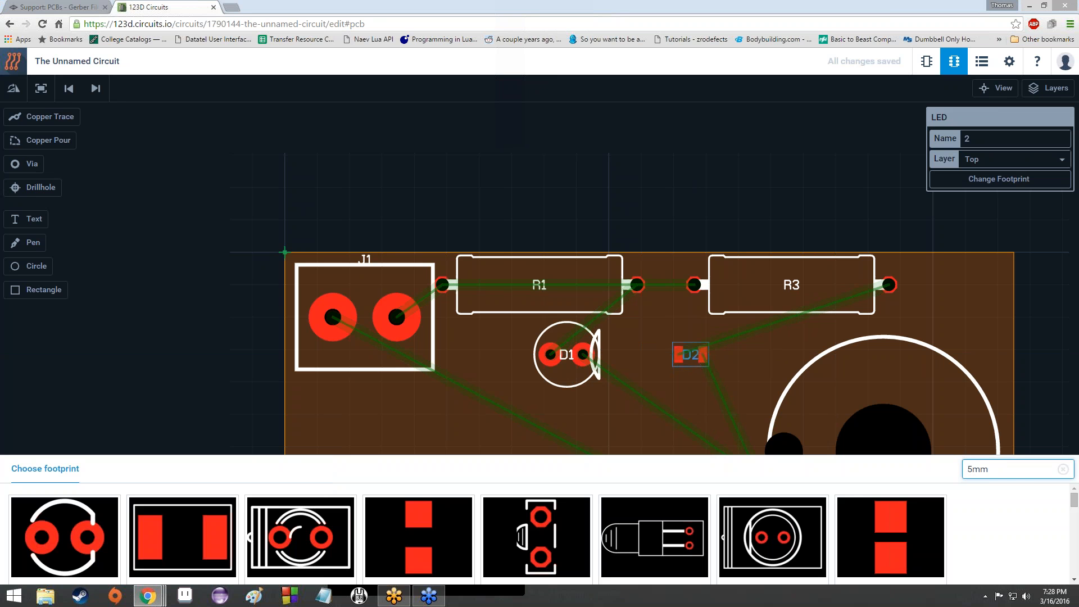
{"action": "scroll", "coordinate": [325, 538], "scroll_direction": "down", "scroll_amount": 3}
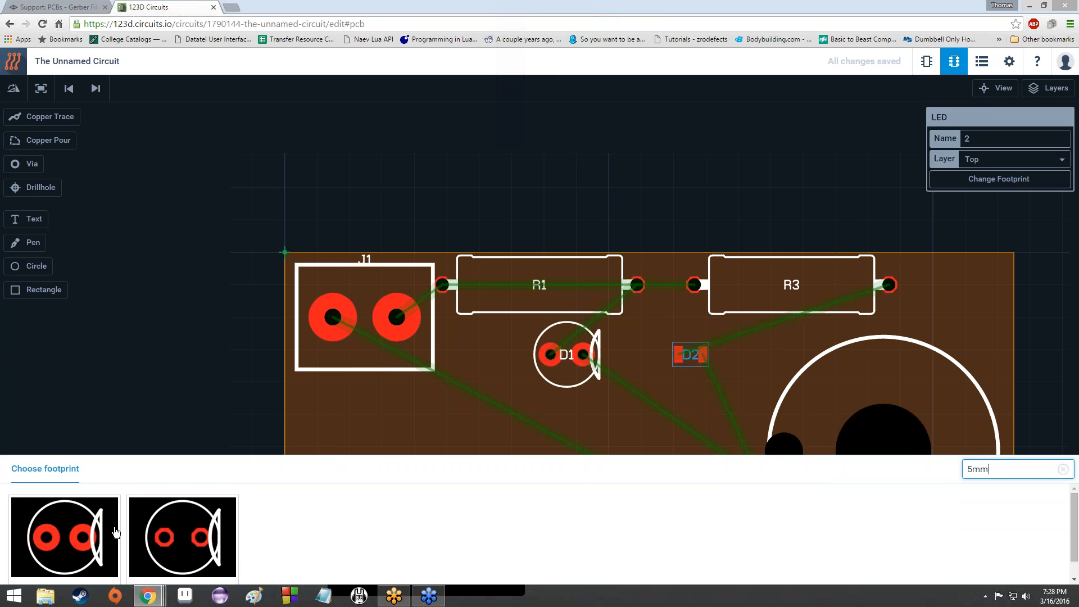
{"action": "scroll", "coordinate": [107, 534], "scroll_direction": "down", "scroll_amount": 1}
{"action": "scroll", "coordinate": [105, 530], "scroll_direction": "up", "scroll_amount": 1}
{"action": "left_click", "coordinate": [108, 530]}
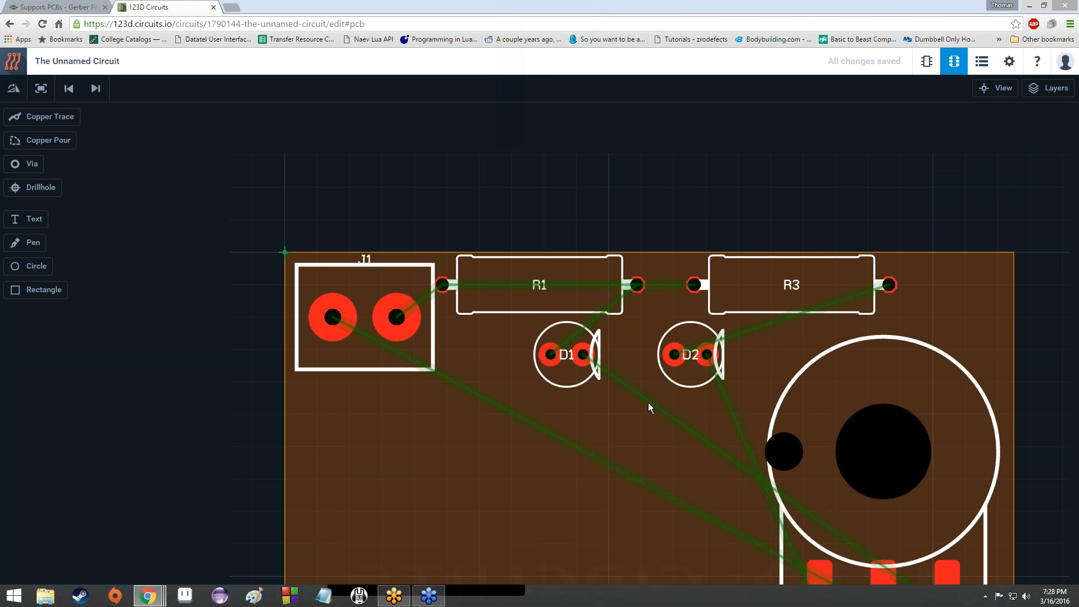
Step: Move the potentiometer down below connector J1
{"action": "scroll", "coordinate": [648, 403], "scroll_direction": "down", "scroll_amount": 2}
{"action": "scroll", "coordinate": [638, 415], "scroll_direction": "down", "scroll_amount": 5}
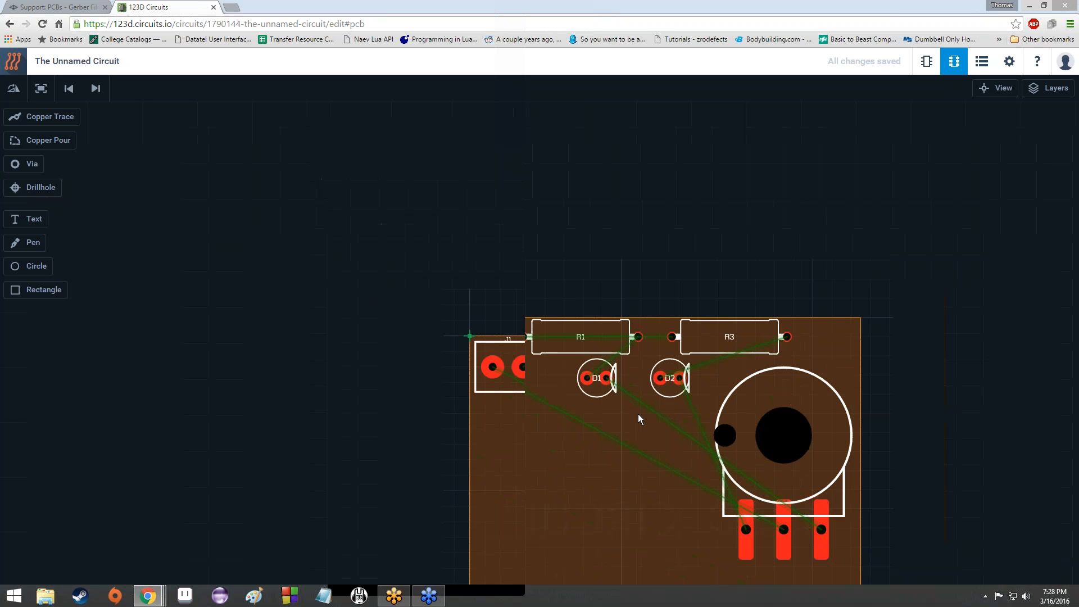
{"action": "scroll", "coordinate": [639, 415], "scroll_direction": "up", "scroll_amount": 6}
{"action": "scroll", "coordinate": [638, 414], "scroll_direction": "down", "scroll_amount": 3}
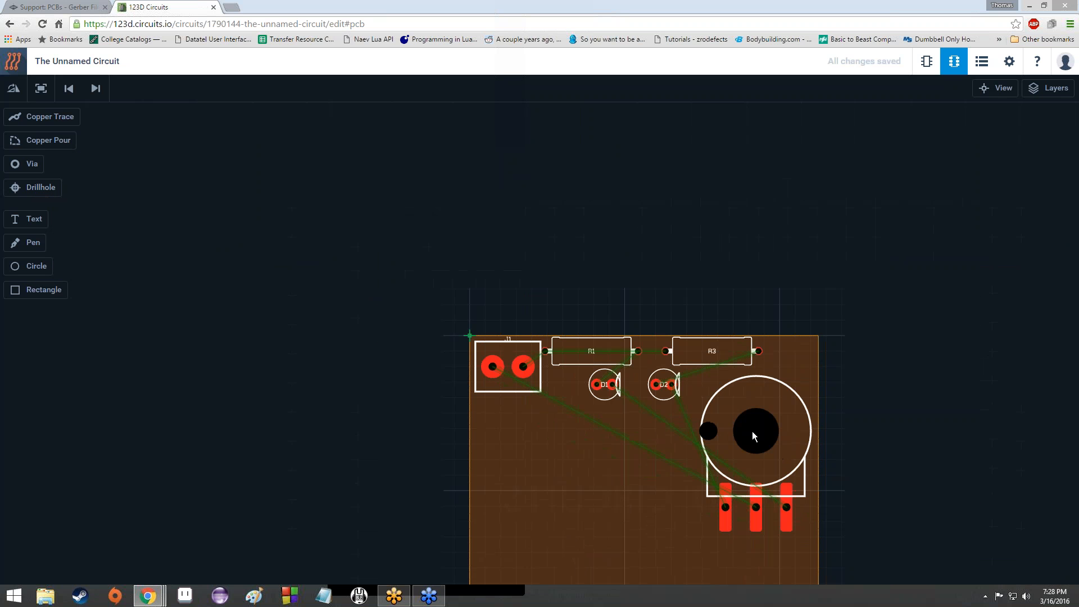
{"action": "left_click", "coordinate": [749, 430]}
{"action": "left_click_drag", "start_coordinate": [742, 434], "coordinate": [744, 432]}
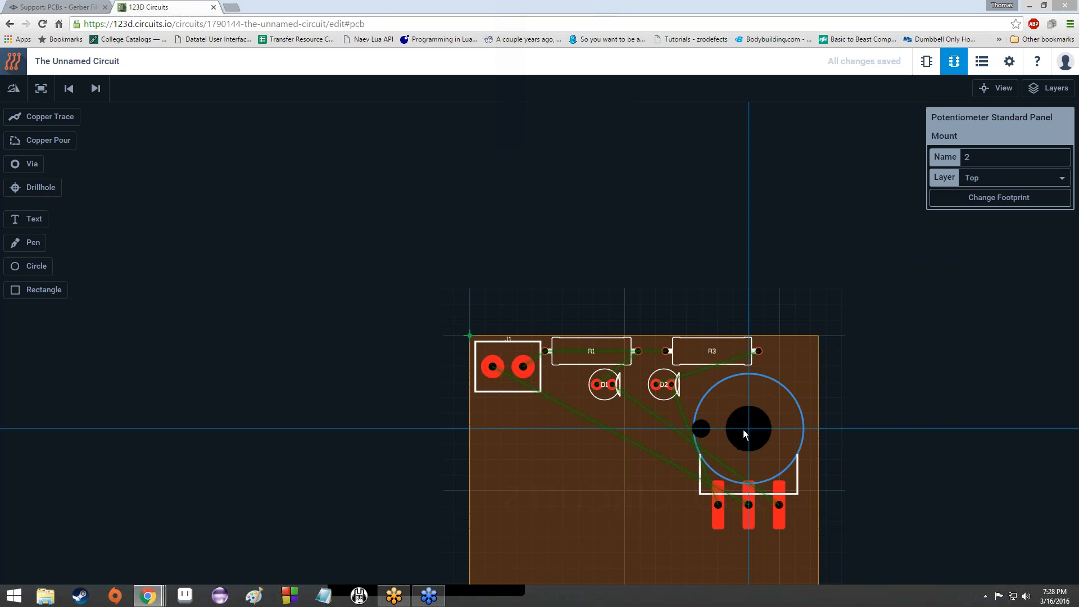
{"action": "left_click", "coordinate": [659, 483]}
{"action": "scroll", "coordinate": [660, 483], "scroll_direction": "down", "scroll_amount": 3}
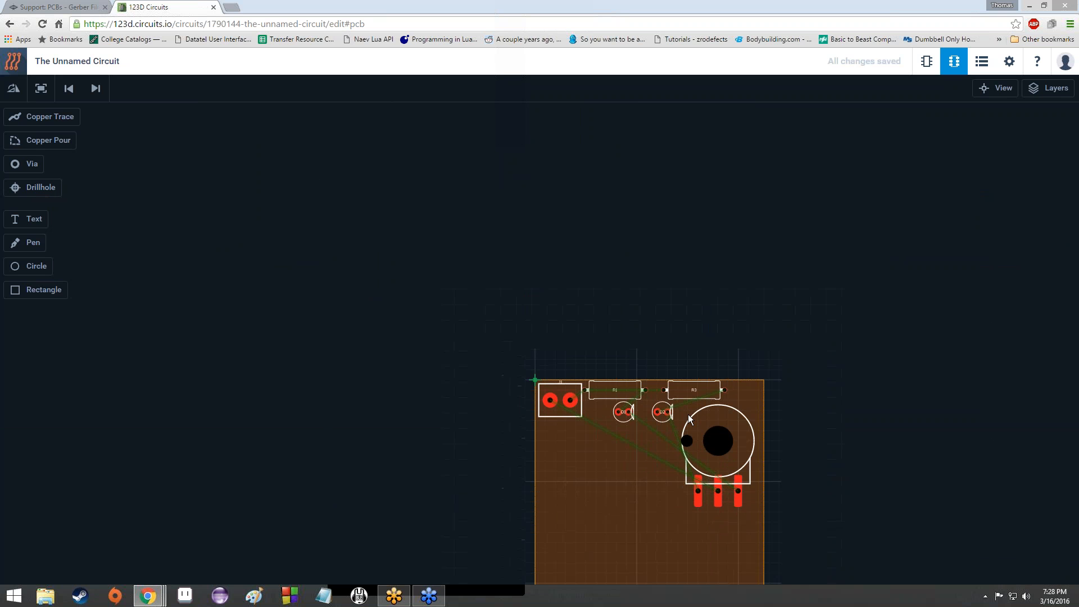
{"action": "left_click_drag", "start_coordinate": [684, 464], "coordinate": [706, 343]}
{"action": "scroll", "coordinate": [706, 343], "scroll_direction": "up", "scroll_amount": 2}
{"action": "scroll", "coordinate": [706, 347], "scroll_direction": "down", "scroll_amount": 2}
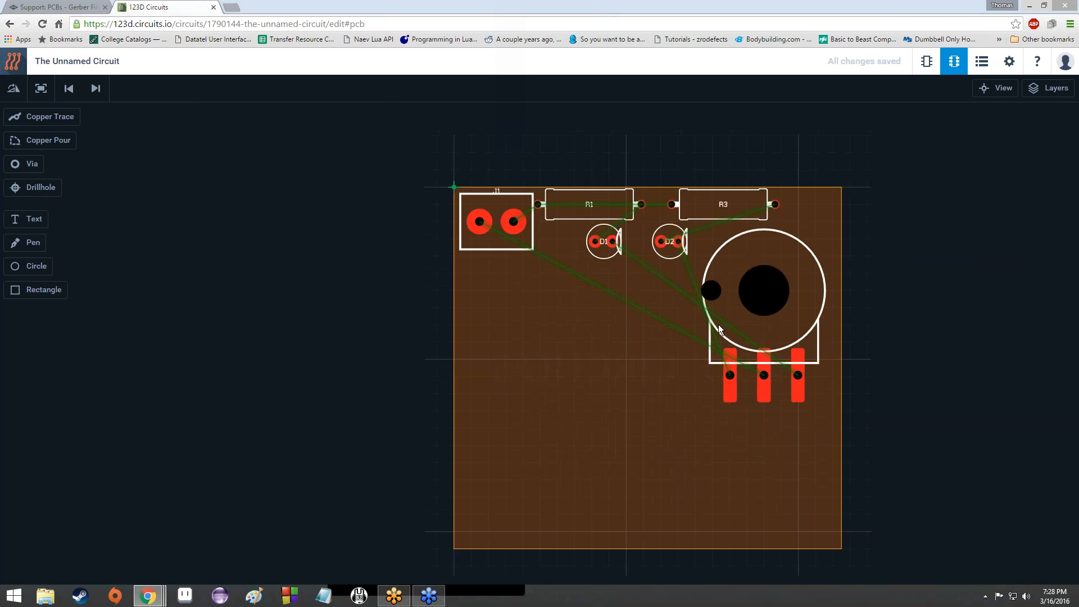
{"action": "left_click_drag", "start_coordinate": [722, 321], "coordinate": [557, 317]}
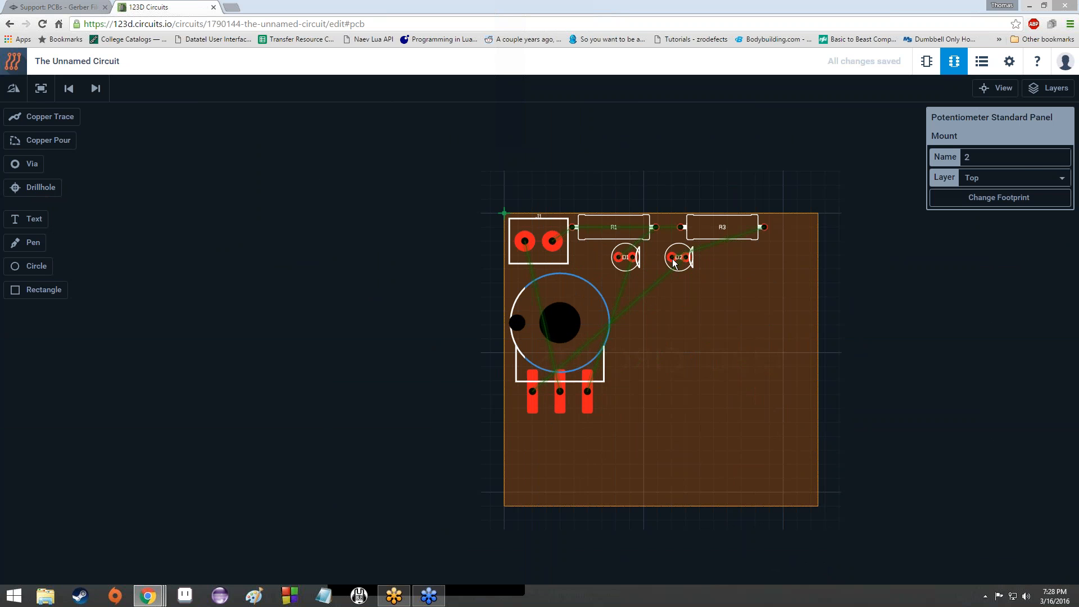
Step: Stack D2 below D1 with R3 between them, shifting R1 right to align the column
{"action": "left_click_drag", "start_coordinate": [676, 260], "coordinate": [628, 322]}
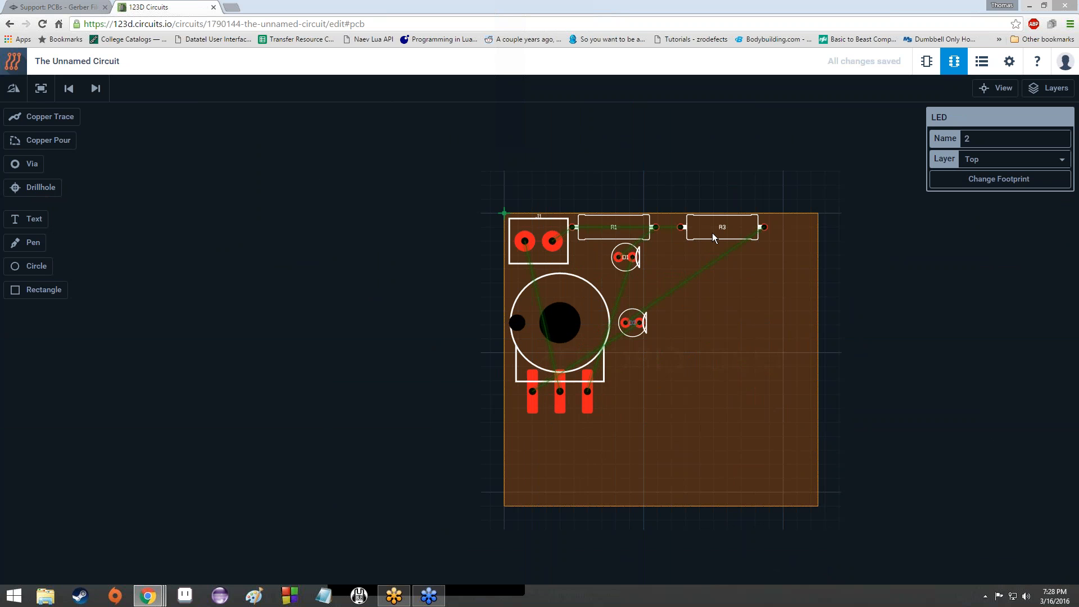
{"action": "left_click_drag", "start_coordinate": [712, 231], "coordinate": [653, 308]}
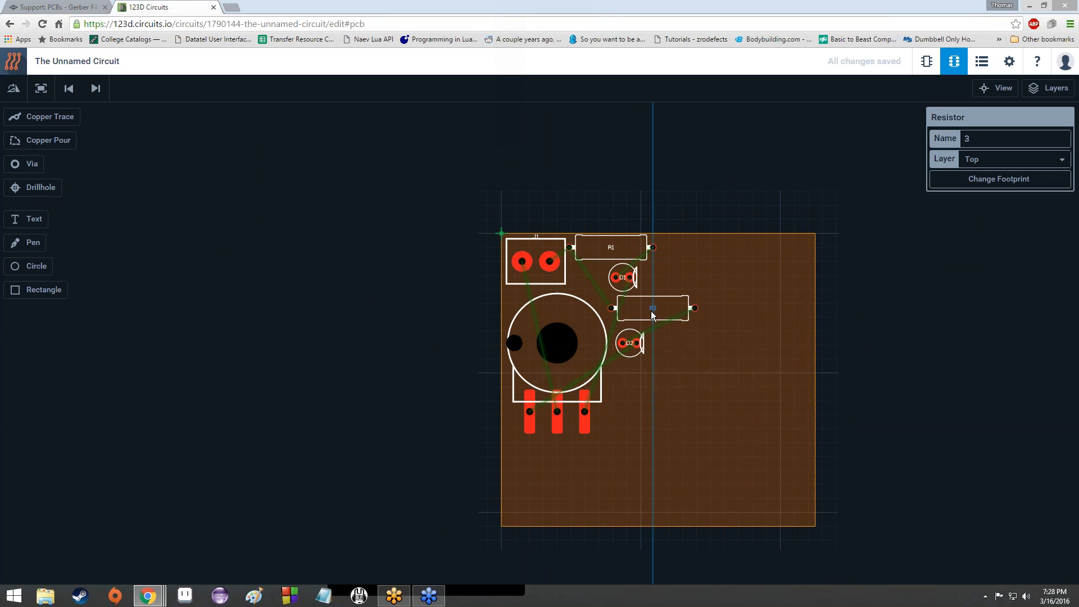
{"action": "left_click_drag", "start_coordinate": [629, 343], "coordinate": [626, 351]}
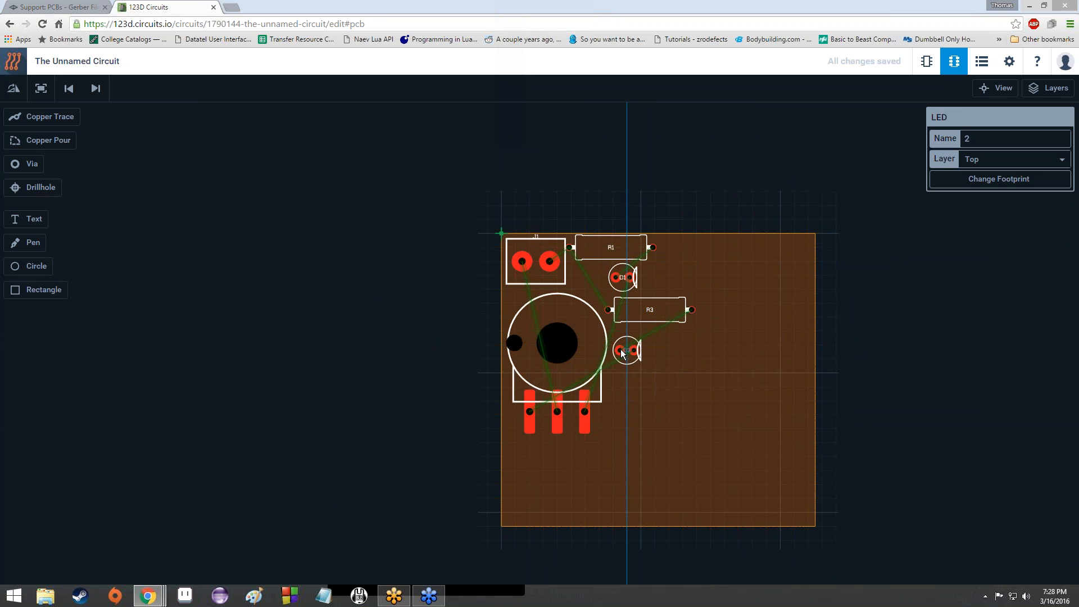
{"action": "left_click_drag", "start_coordinate": [609, 250], "coordinate": [691, 251]}
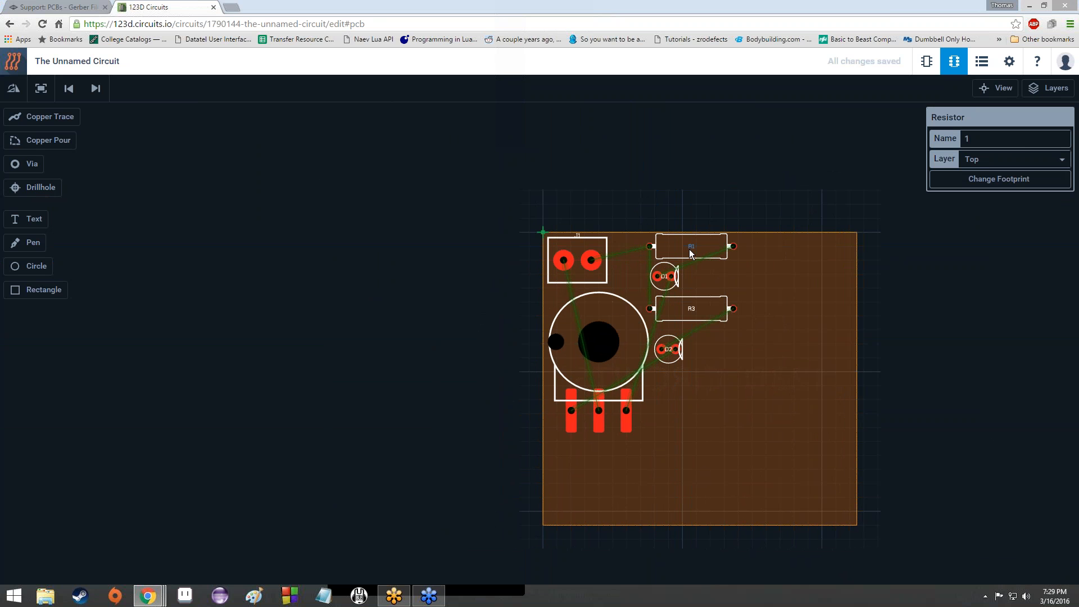
{"action": "left_click", "coordinate": [762, 404]}
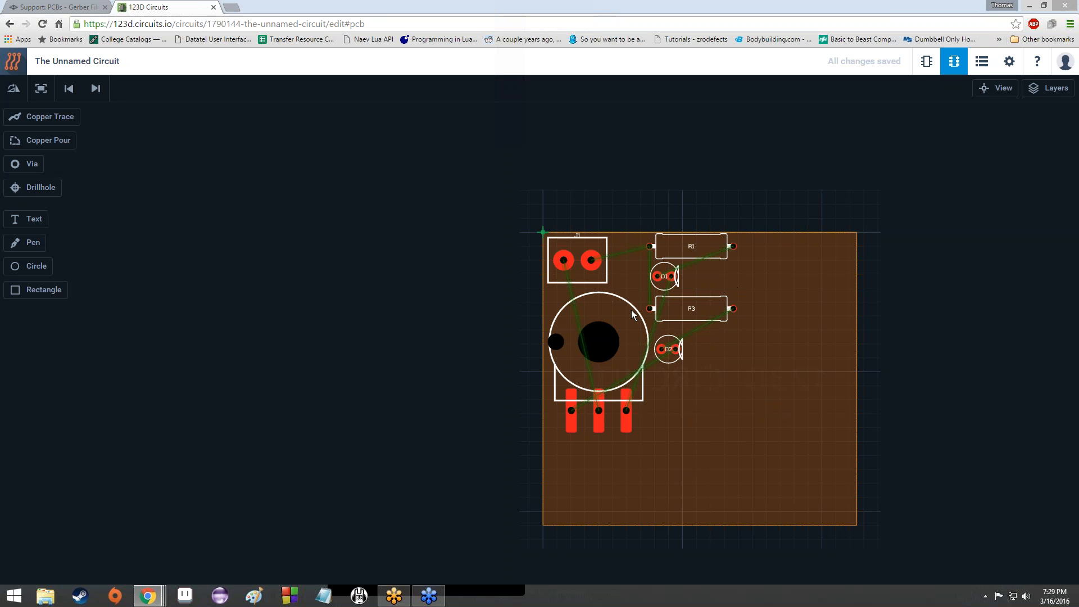
{"action": "scroll", "coordinate": [635, 315], "scroll_direction": "up", "scroll_amount": 3}
{"action": "scroll", "coordinate": [635, 315], "scroll_direction": "down", "scroll_amount": 3}
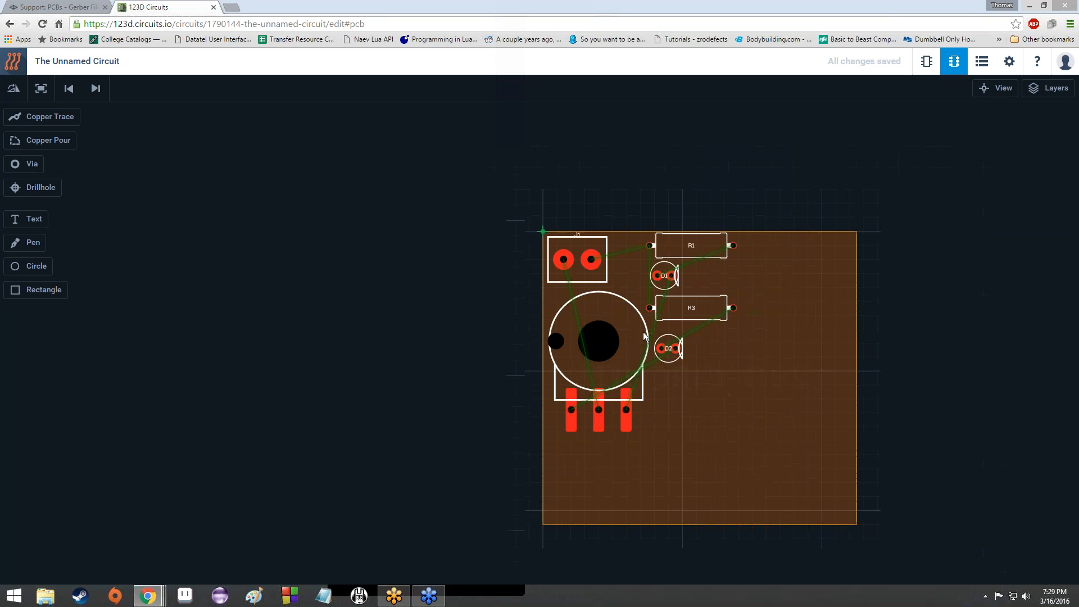
{"action": "scroll", "coordinate": [652, 348], "scroll_direction": "up", "scroll_amount": 2}
{"action": "scroll", "coordinate": [663, 370], "scroll_direction": "down", "scroll_amount": 2}
Step: Raise the board's bottom edge, pull its right edge in, and square the bottom-right corner vertex
{"action": "left_click_drag", "start_coordinate": [710, 537], "coordinate": [710, 450]}
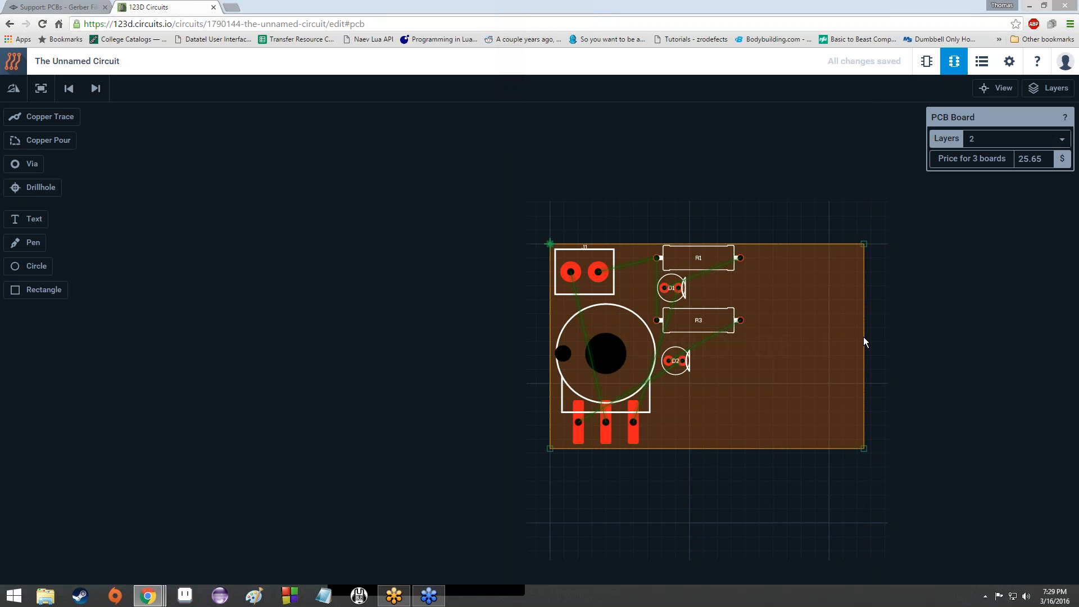
{"action": "left_click_drag", "start_coordinate": [865, 333], "coordinate": [756, 336]}
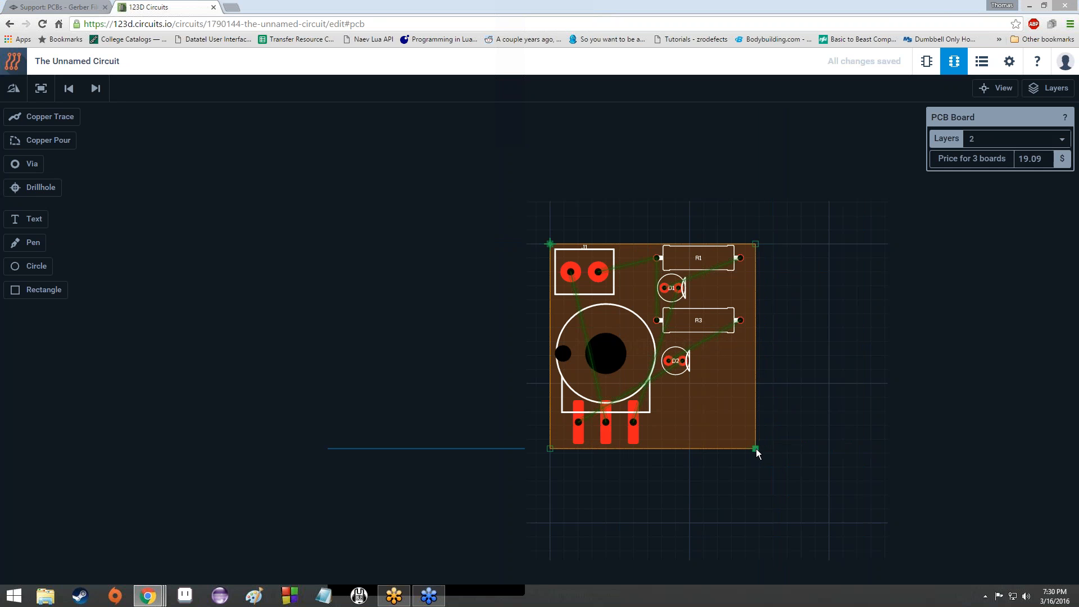
{"action": "left_click_drag", "start_coordinate": [756, 450], "coordinate": [769, 426]}
{"action": "left_click_drag", "start_coordinate": [738, 386], "coordinate": [751, 445]}
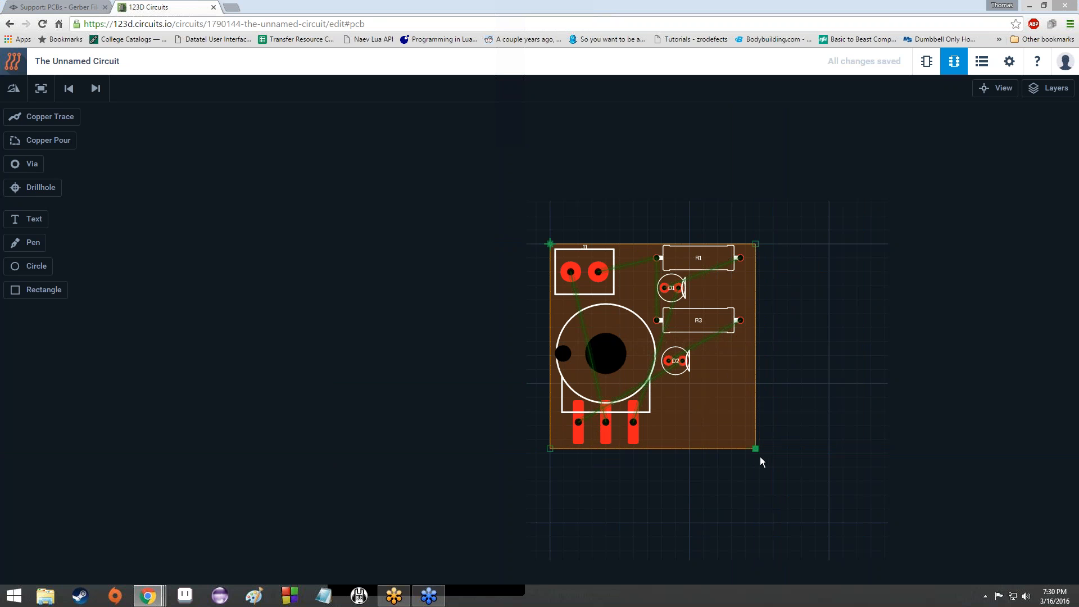
{"action": "mouse_move", "coordinate": [757, 450]}
{"action": "left_mouse_down"}
{"action": "mouse_move", "coordinate": [732, 401]}
{"action": "mouse_move", "coordinate": [754, 448]}
{"action": "mouse_move", "coordinate": [768, 441]}
{"action": "mouse_move", "coordinate": [761, 424]}
{"action": "mouse_move", "coordinate": [822, 450]}
{"action": "mouse_move", "coordinate": [804, 407]}
{"action": "mouse_move", "coordinate": [1011, 176]}
{"action": "mouse_move", "coordinate": [791, 389]}
{"action": "mouse_move", "coordinate": [760, 447]}
{"action": "left_mouse_up"}
Step: Select the board outline and drag the bent bottom-edge midpoint back into line
{"action": "scroll", "coordinate": [735, 392], "scroll_direction": "up", "scroll_amount": 5}
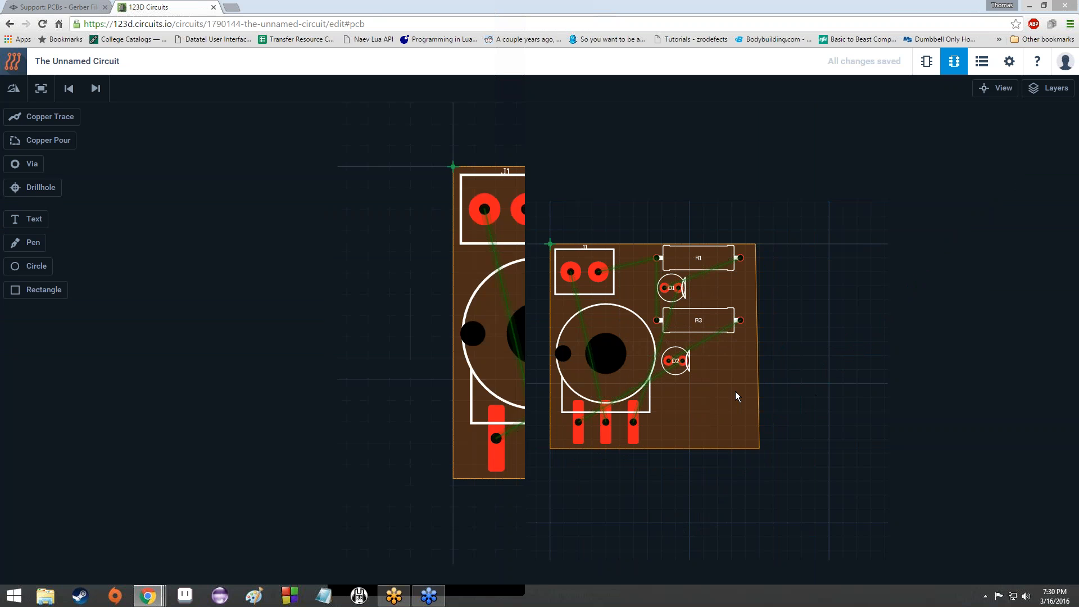
{"action": "scroll", "coordinate": [704, 366], "scroll_direction": "down", "scroll_amount": 6}
{"action": "scroll", "coordinate": [692, 418], "scroll_direction": "up", "scroll_amount": 5}
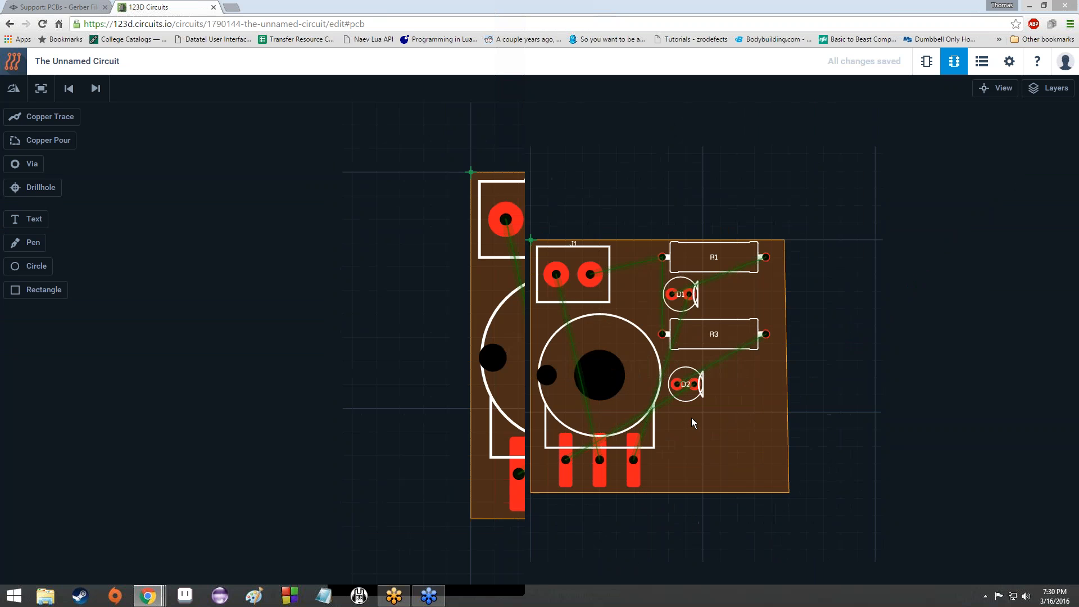
{"action": "scroll", "coordinate": [690, 419], "scroll_direction": "down", "scroll_amount": 6}
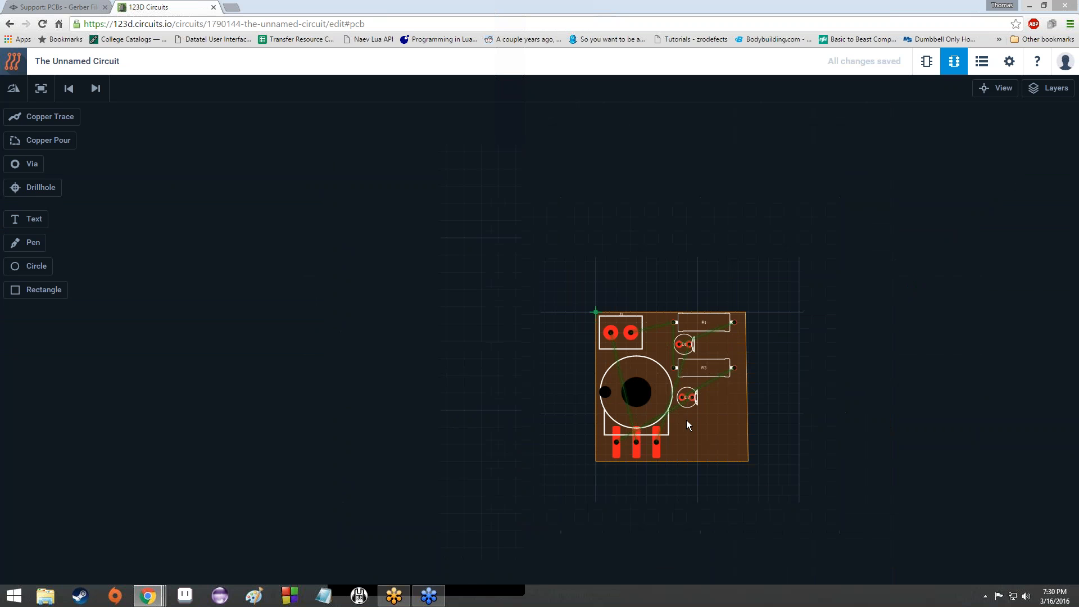
{"action": "scroll", "coordinate": [687, 420], "scroll_direction": "up", "scroll_amount": 5}
{"action": "scroll", "coordinate": [702, 413], "scroll_direction": "down", "scroll_amount": 6}
{"action": "scroll", "coordinate": [744, 433], "scroll_direction": "up", "scroll_amount": 5}
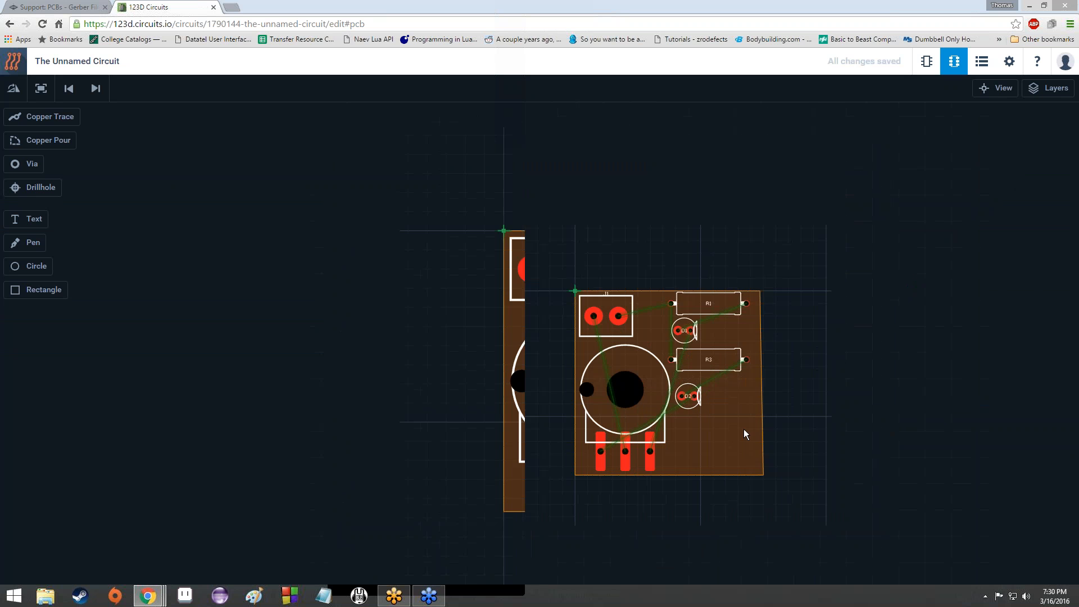
{"action": "scroll", "coordinate": [749, 445], "scroll_direction": "down", "scroll_amount": 3}
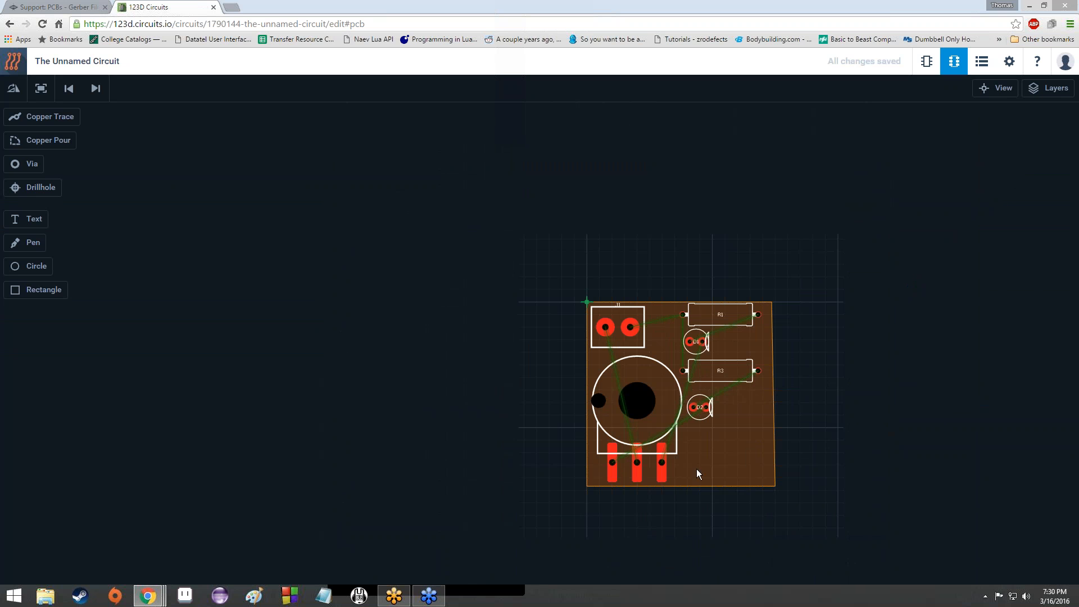
{"action": "left_click", "coordinate": [712, 485]}
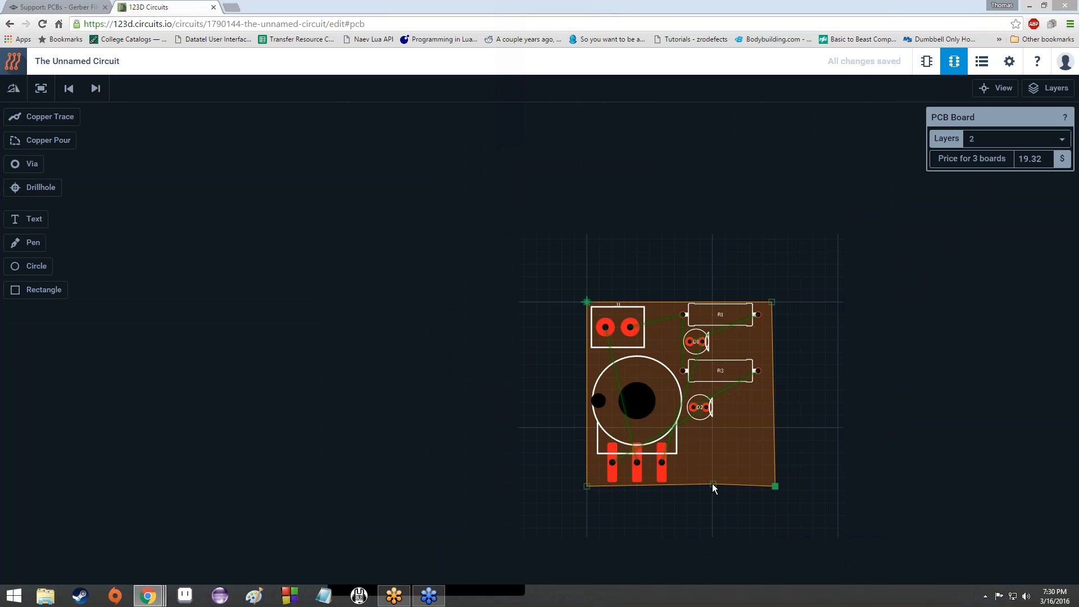
{"action": "left_click_drag", "start_coordinate": [712, 485], "coordinate": [713, 485]}
Step: Zoom in and out to check the straightened outline closely frames the parts
{"action": "scroll", "coordinate": [753, 451], "scroll_direction": "up", "scroll_amount": 3}
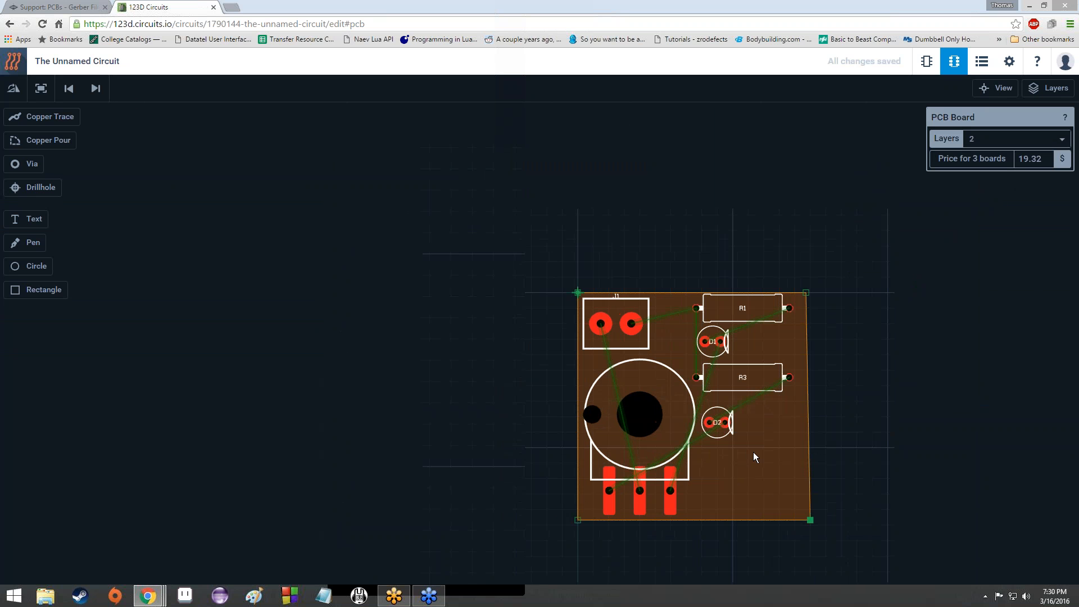
{"action": "scroll", "coordinate": [753, 452], "scroll_direction": "down", "scroll_amount": 4}
{"action": "scroll", "coordinate": [753, 452], "scroll_direction": "up", "scroll_amount": 2}
{"action": "scroll", "coordinate": [751, 453], "scroll_direction": "down", "scroll_amount": 1}
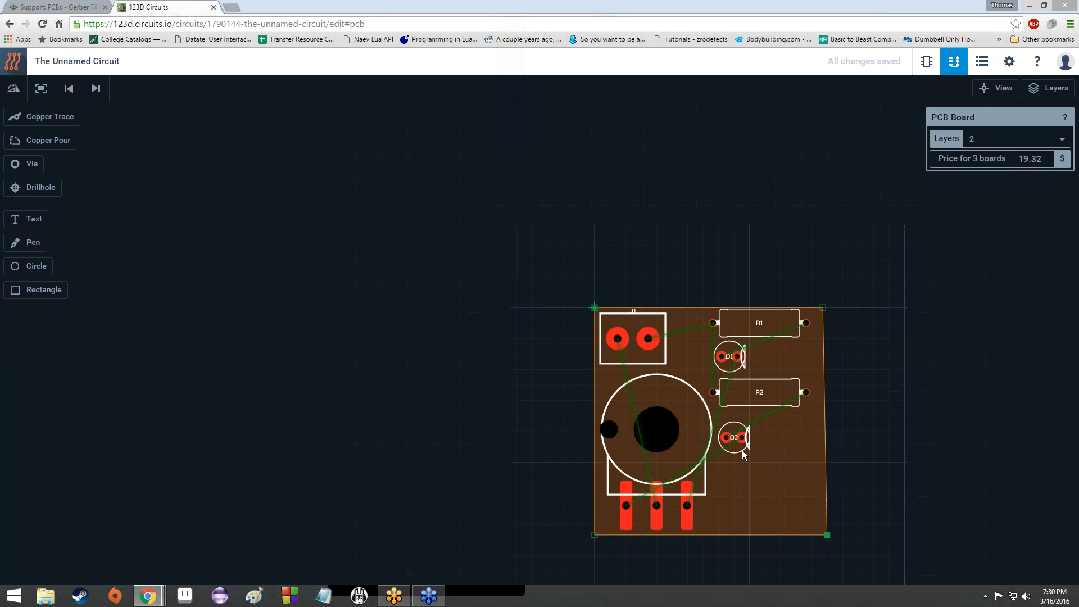
{"action": "scroll", "coordinate": [736, 453], "scroll_direction": "up", "scroll_amount": 1}
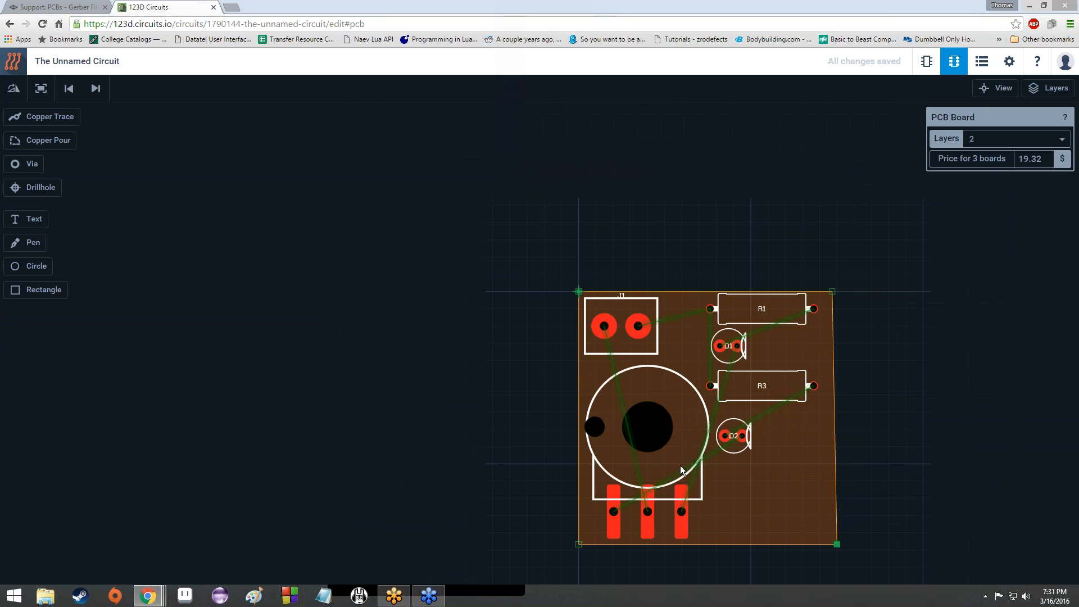
{"action": "scroll", "coordinate": [745, 518], "scroll_direction": "up", "scroll_amount": 4}
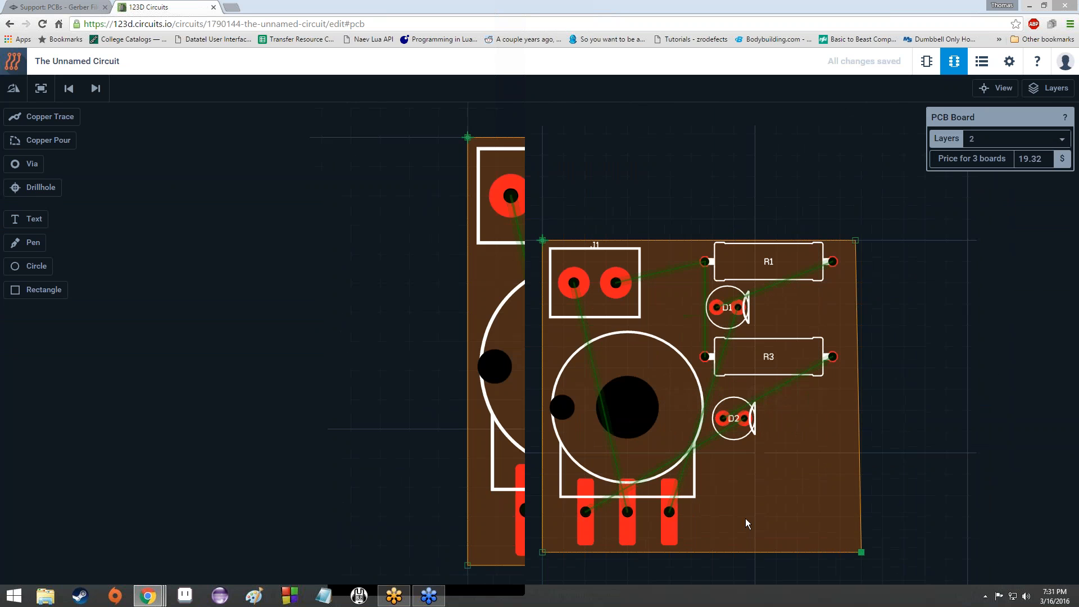
{"action": "scroll", "coordinate": [743, 512], "scroll_direction": "down", "scroll_amount": 4}
{"action": "scroll", "coordinate": [757, 457], "scroll_direction": "up", "scroll_amount": 1}
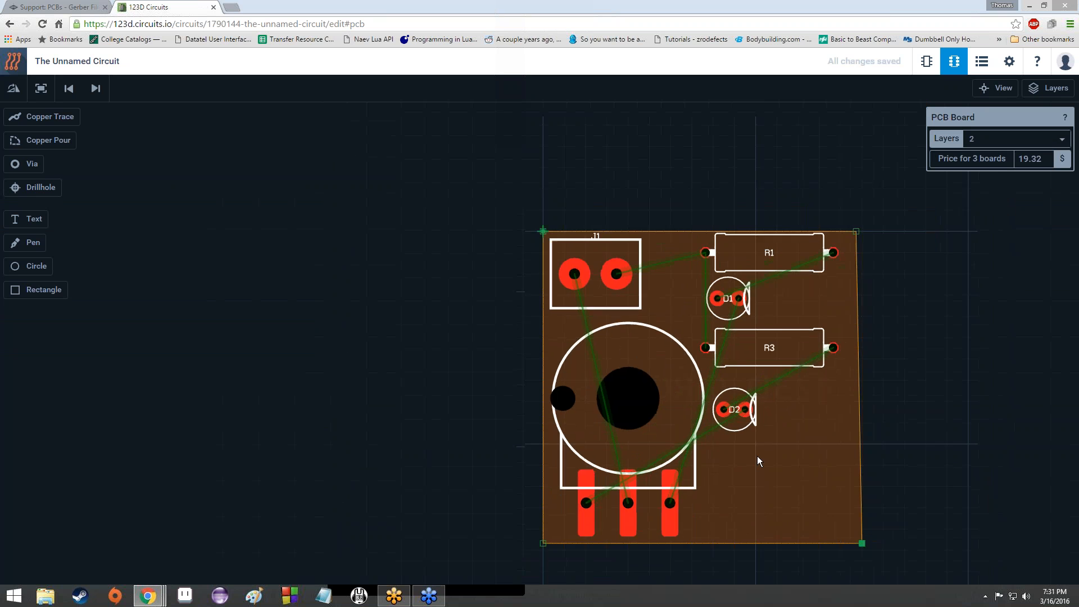
{"action": "scroll", "coordinate": [757, 457], "scroll_direction": "down", "scroll_amount": 1}
{"action": "scroll", "coordinate": [754, 467], "scroll_direction": "up", "scroll_amount": 2}
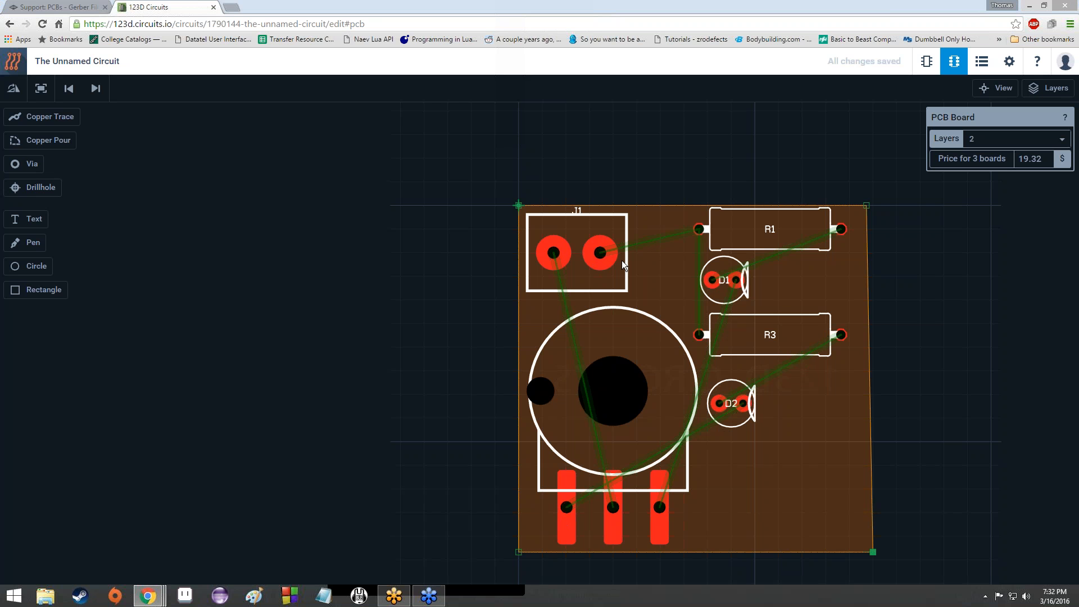
Step: Pick the Copper Trace tool and set its width to 0.51 mm (20 mil) Power
{"action": "scroll", "coordinate": [621, 261], "scroll_direction": "up", "scroll_amount": 3}
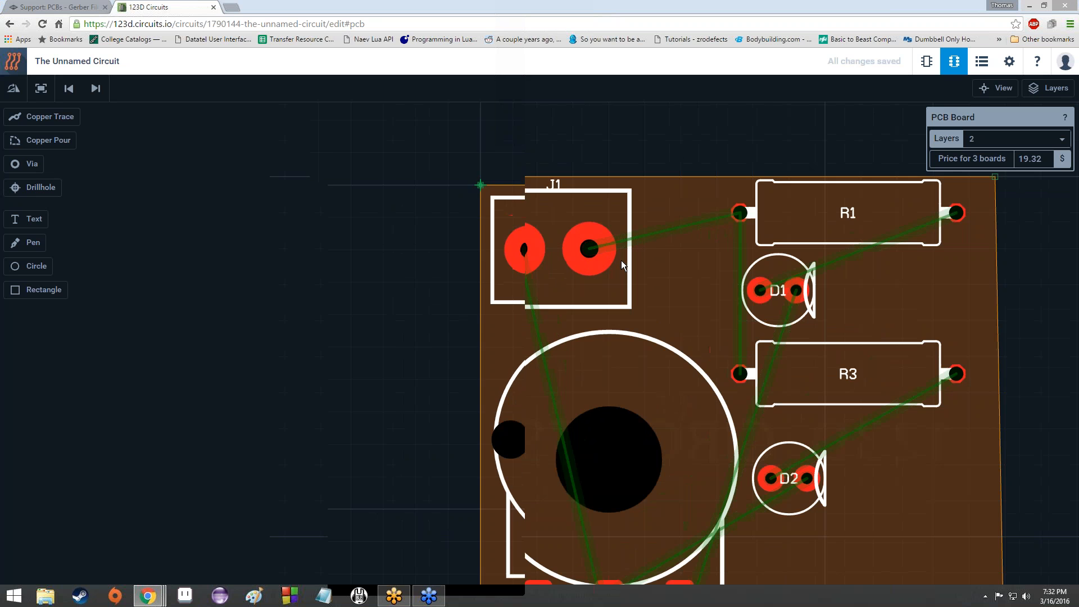
{"action": "scroll", "coordinate": [622, 261], "scroll_direction": "down", "scroll_amount": 1}
{"action": "scroll", "coordinate": [599, 270], "scroll_direction": "down", "scroll_amount": 5}
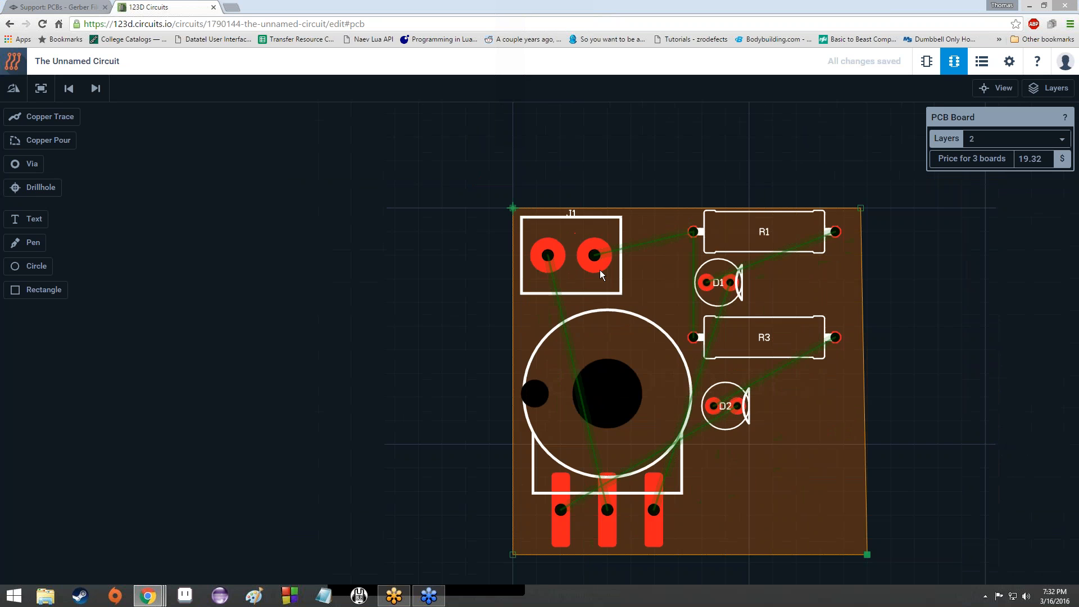
{"action": "scroll", "coordinate": [599, 269], "scroll_direction": "up", "scroll_amount": 7}
{"action": "scroll", "coordinate": [599, 270], "scroll_direction": "down", "scroll_amount": 7}
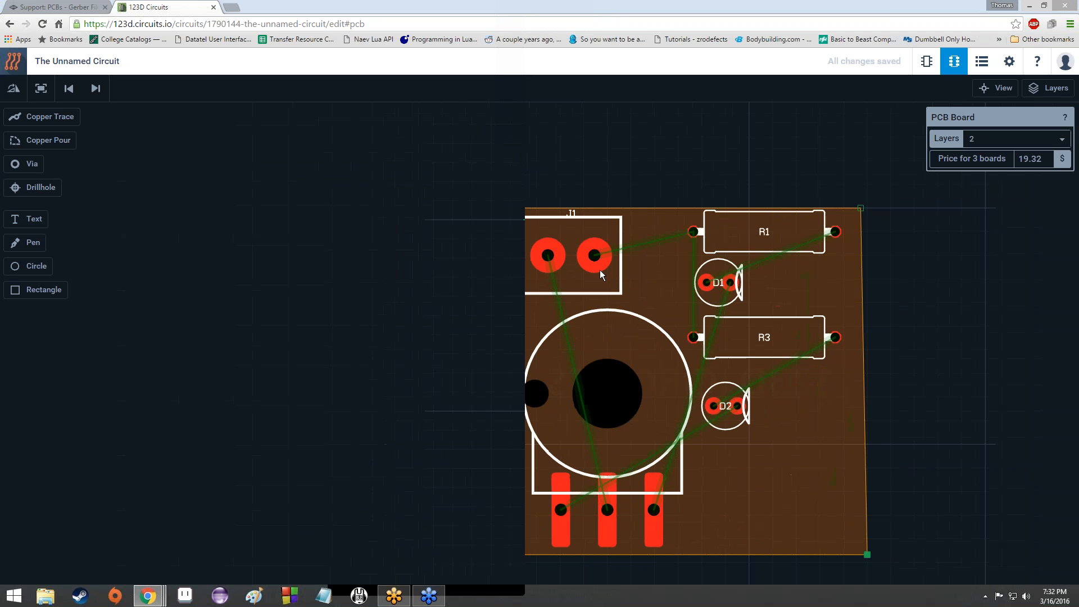
{"action": "scroll", "coordinate": [599, 269], "scroll_direction": "up", "scroll_amount": 2}
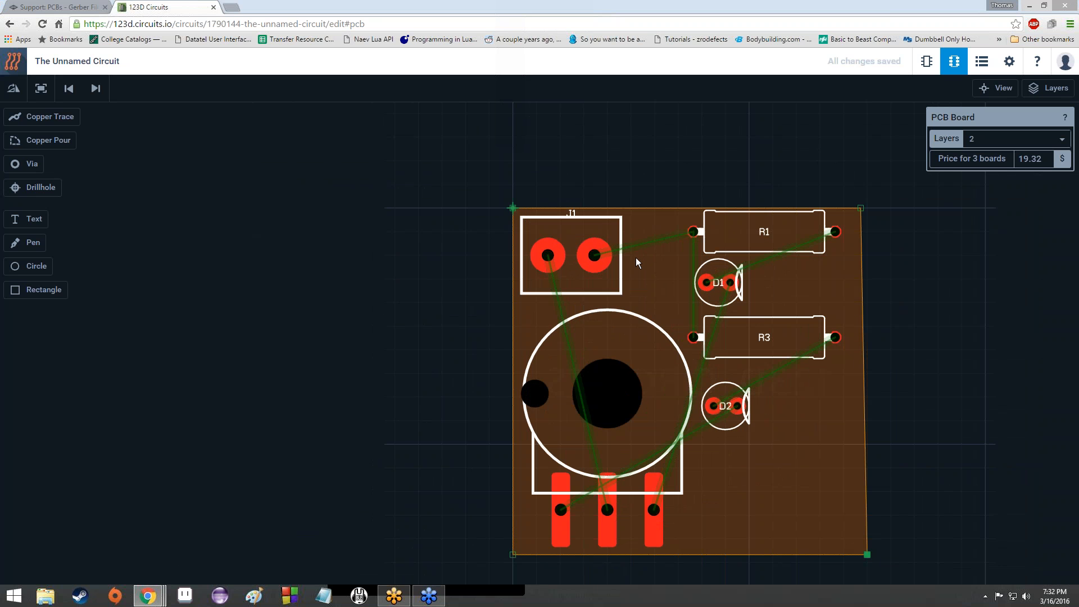
{"action": "scroll", "coordinate": [621, 255], "scroll_direction": "up", "scroll_amount": 6}
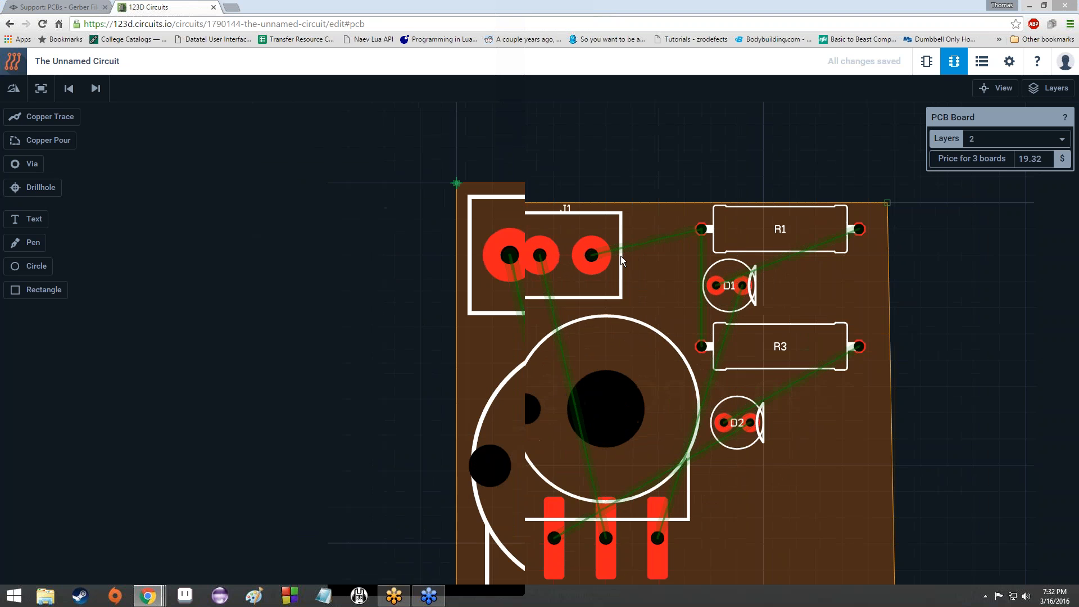
{"action": "scroll", "coordinate": [620, 255], "scroll_direction": "down", "scroll_amount": 4}
{"action": "scroll", "coordinate": [621, 255], "scroll_direction": "down", "scroll_amount": 2}
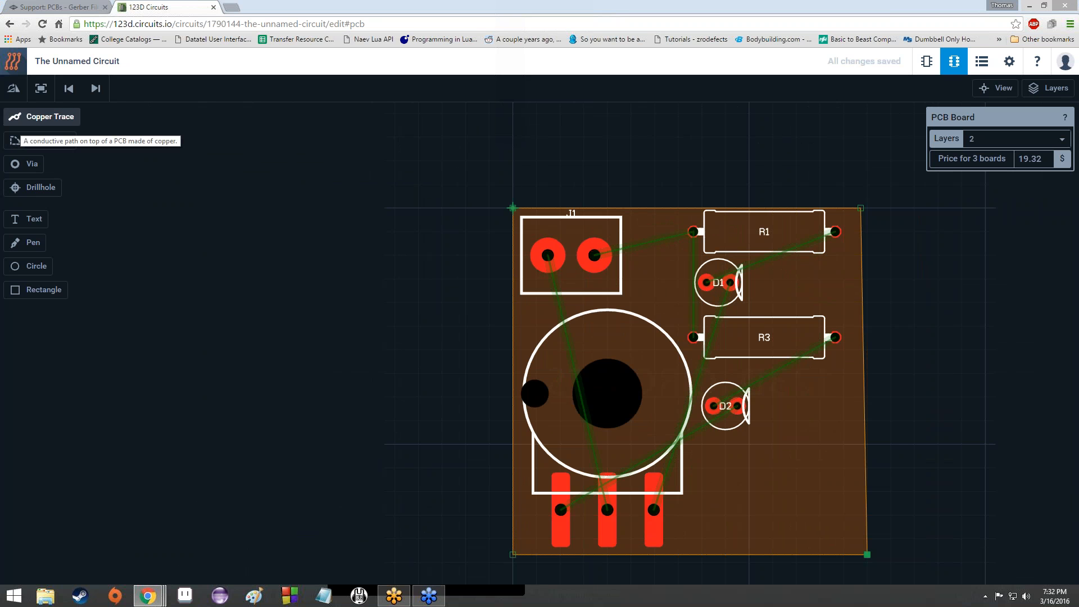
{"action": "left_click", "coordinate": [49, 116]}
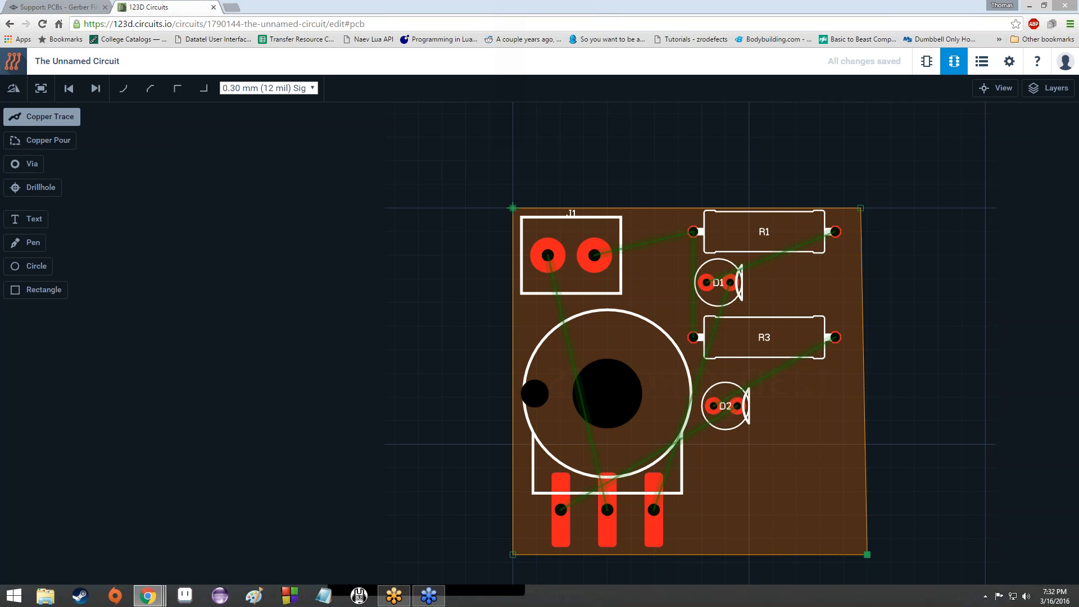
{"action": "left_click", "coordinate": [276, 90]}
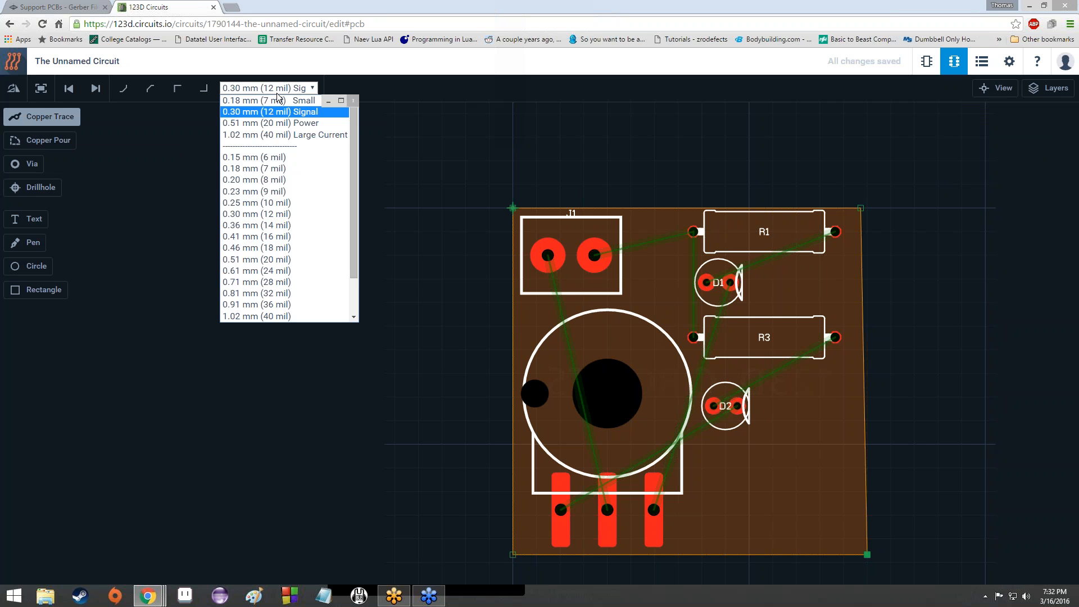
{"action": "left_click", "coordinate": [294, 123]}
Step: Route a diagonal-then-straight trace from J1's right pad to R1's left pad
{"action": "scroll", "coordinate": [251, 188], "scroll_direction": "up", "scroll_amount": 3}
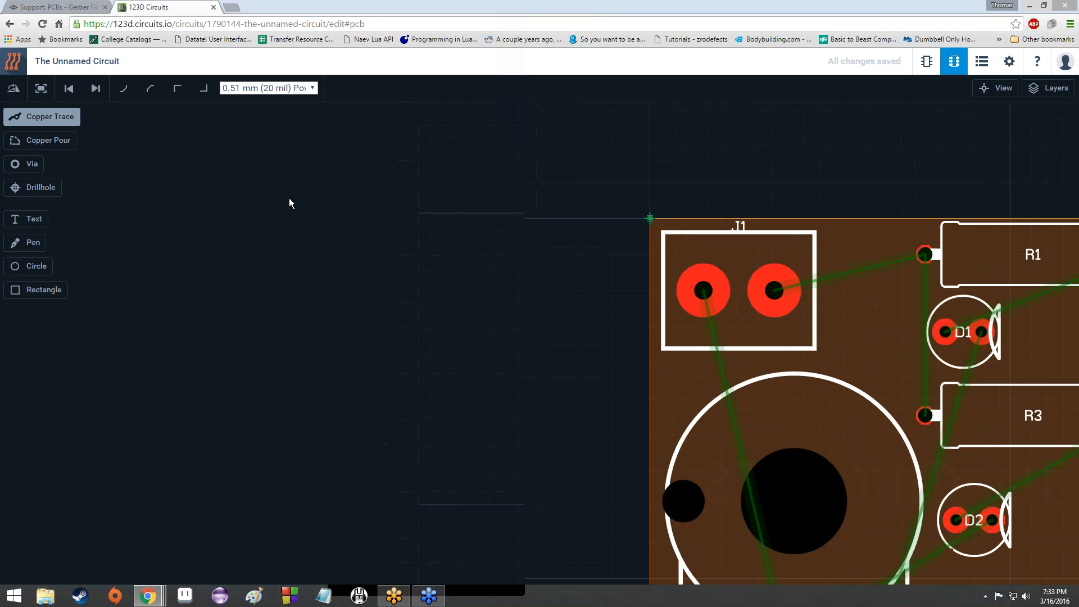
{"action": "scroll", "coordinate": [289, 198], "scroll_direction": "down", "scroll_amount": 3}
{"action": "scroll", "coordinate": [670, 331], "scroll_direction": "down", "scroll_amount": 3}
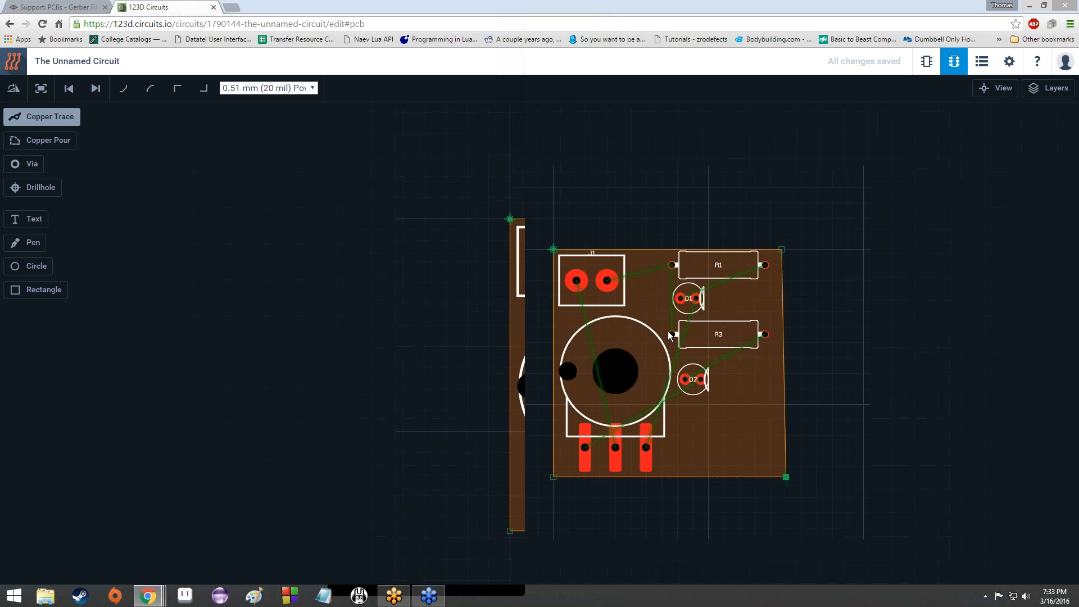
{"action": "scroll", "coordinate": [667, 331], "scroll_direction": "up", "scroll_amount": 3}
{"action": "scroll", "coordinate": [668, 335], "scroll_direction": "up", "scroll_amount": 1}
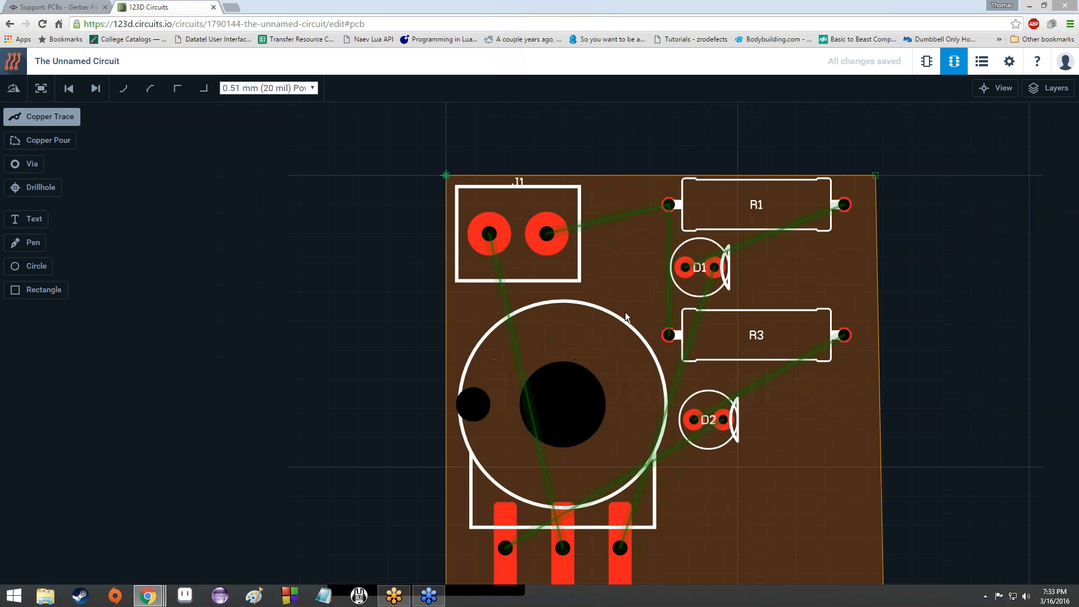
{"action": "left_click", "coordinate": [547, 234]}
{"action": "scroll", "coordinate": [640, 291], "scroll_direction": "up", "scroll_amount": 4}
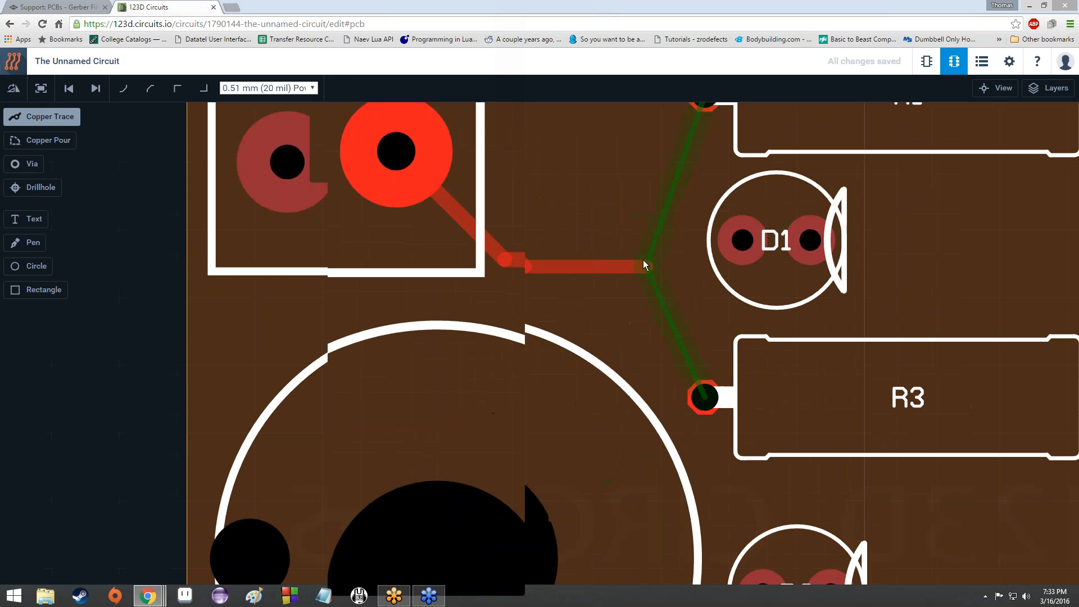
{"action": "scroll", "coordinate": [643, 259], "scroll_direction": "down", "scroll_amount": 4}
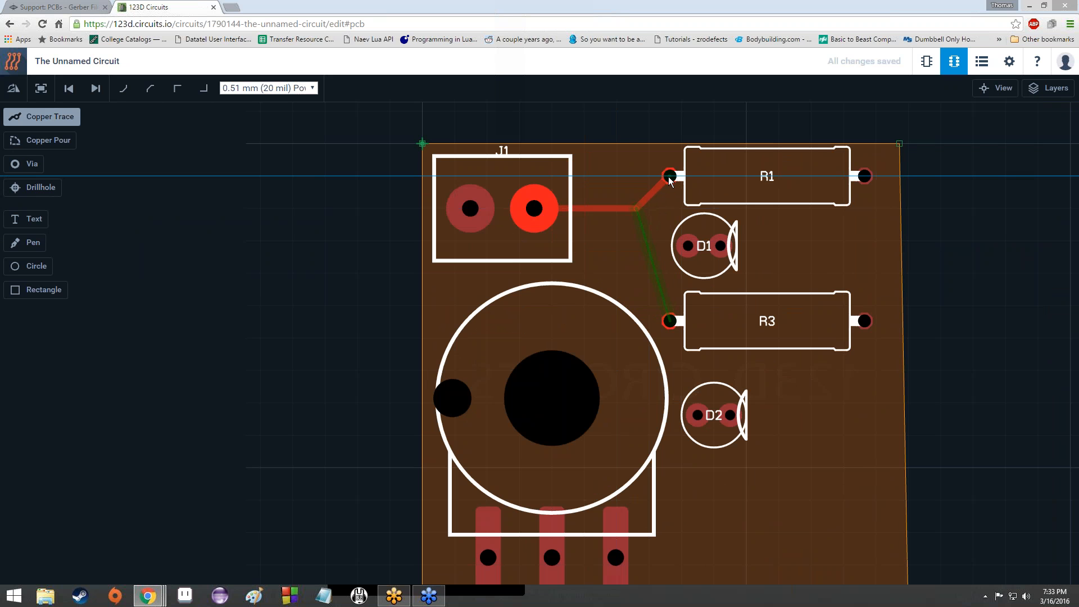
{"action": "key", "text": "space"}
{"action": "key", "text": "space"}
{"action": "key", "text": "space"}
{"action": "key", "text": "space"}
{"action": "key", "text": "space"}
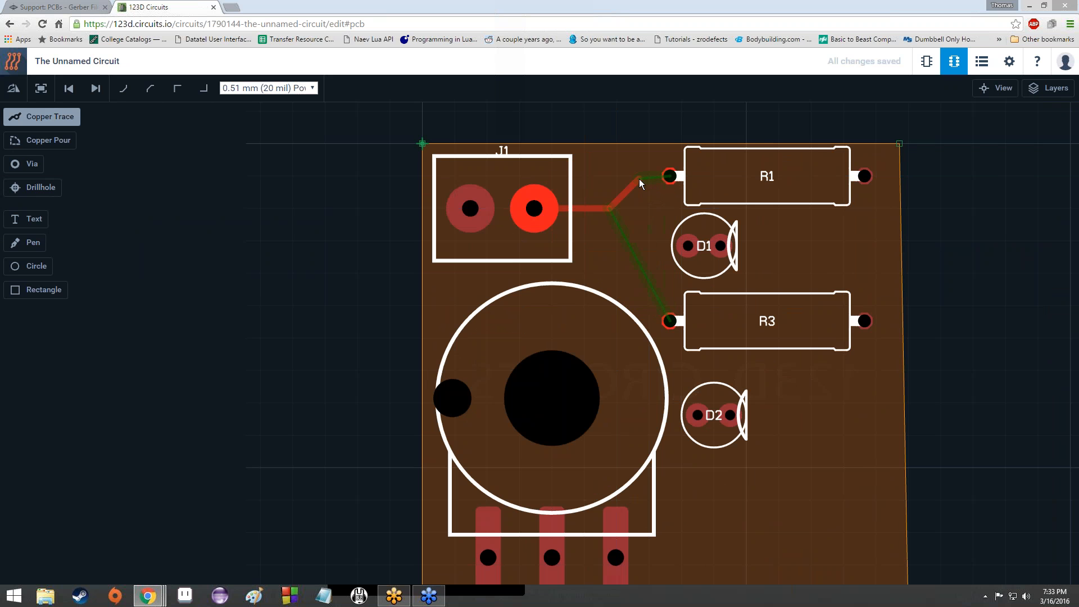
{"action": "key", "text": "space"}
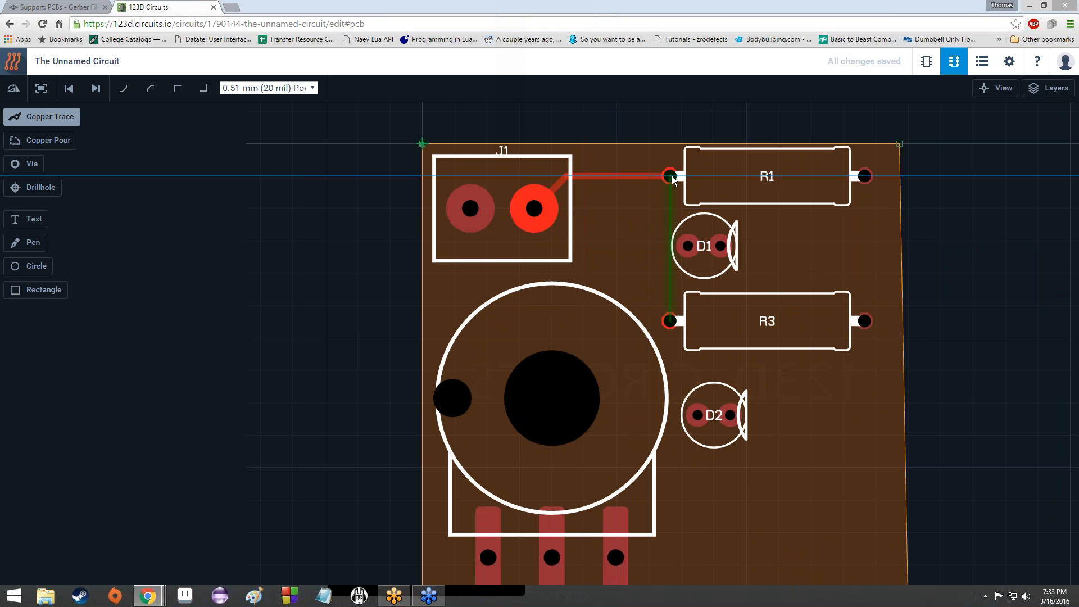
{"action": "left_click", "coordinate": [671, 177]}
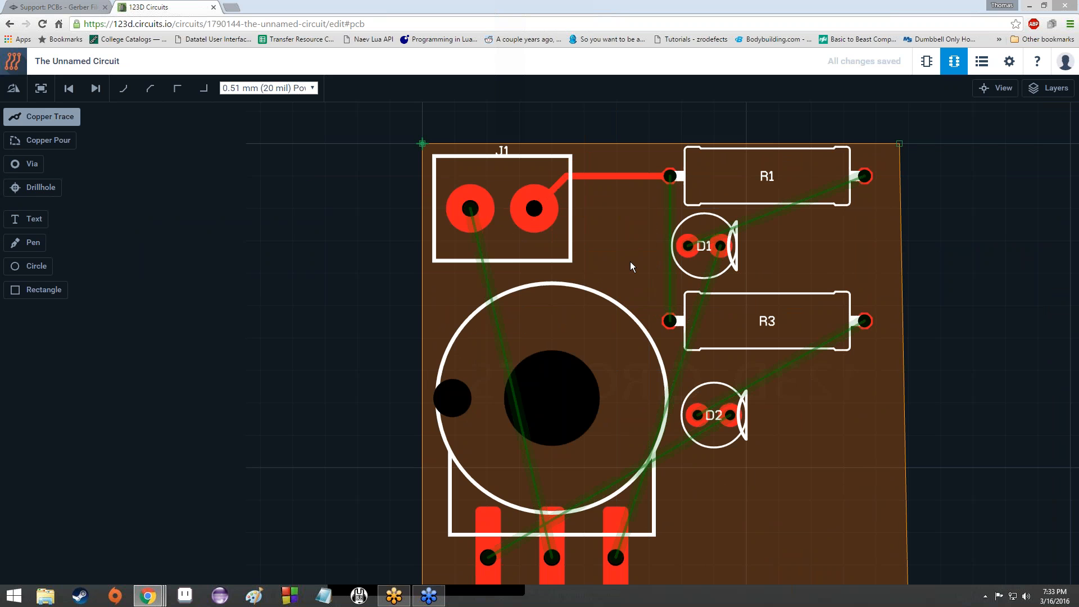
Step: Run a trace from R1's left pad, with one bend, down to R3's left pad
{"action": "scroll", "coordinate": [632, 261], "scroll_direction": "down", "scroll_amount": 3}
{"action": "scroll", "coordinate": [634, 260], "scroll_direction": "down", "scroll_amount": 2}
{"action": "scroll", "coordinate": [631, 268], "scroll_direction": "up", "scroll_amount": 5}
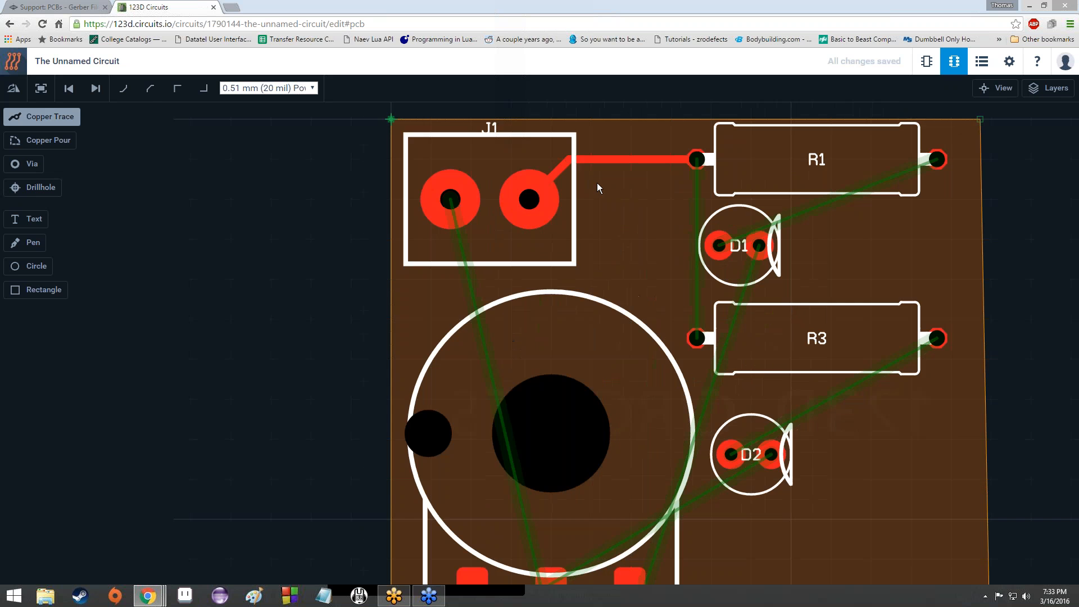
{"action": "scroll", "coordinate": [596, 183], "scroll_direction": "down", "scroll_amount": 1}
{"action": "scroll", "coordinate": [591, 177], "scroll_direction": "up", "scroll_amount": 2}
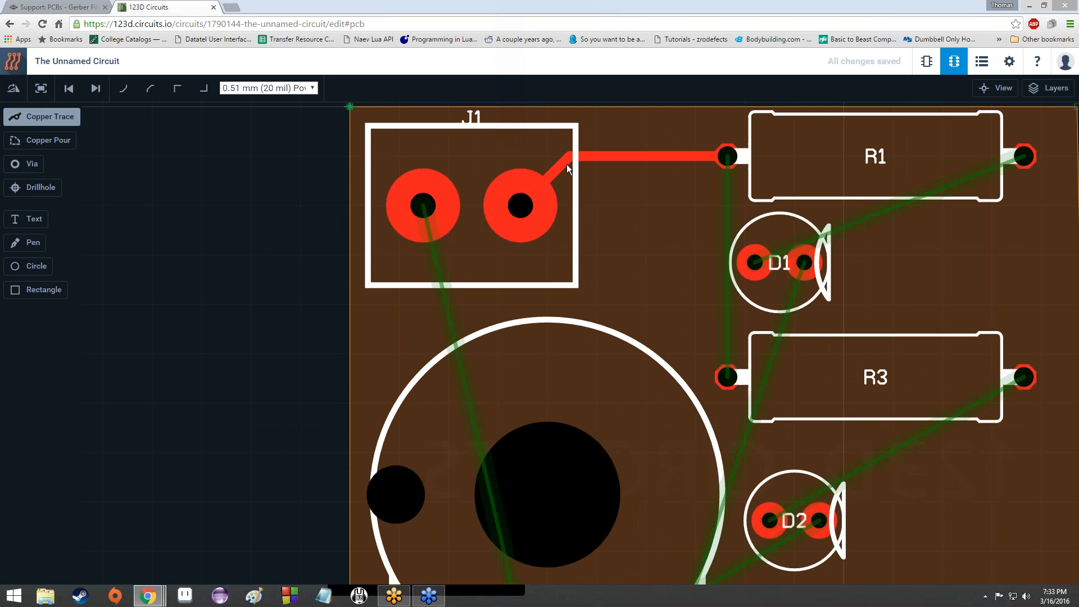
{"action": "left_click", "coordinate": [729, 165]}
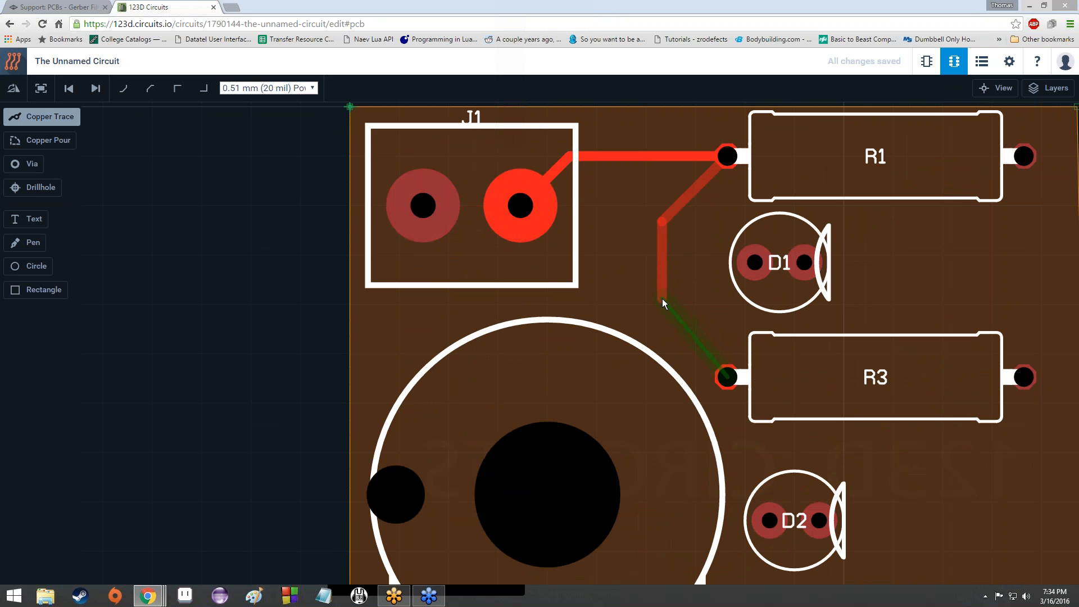
{"action": "left_click", "coordinate": [662, 299]}
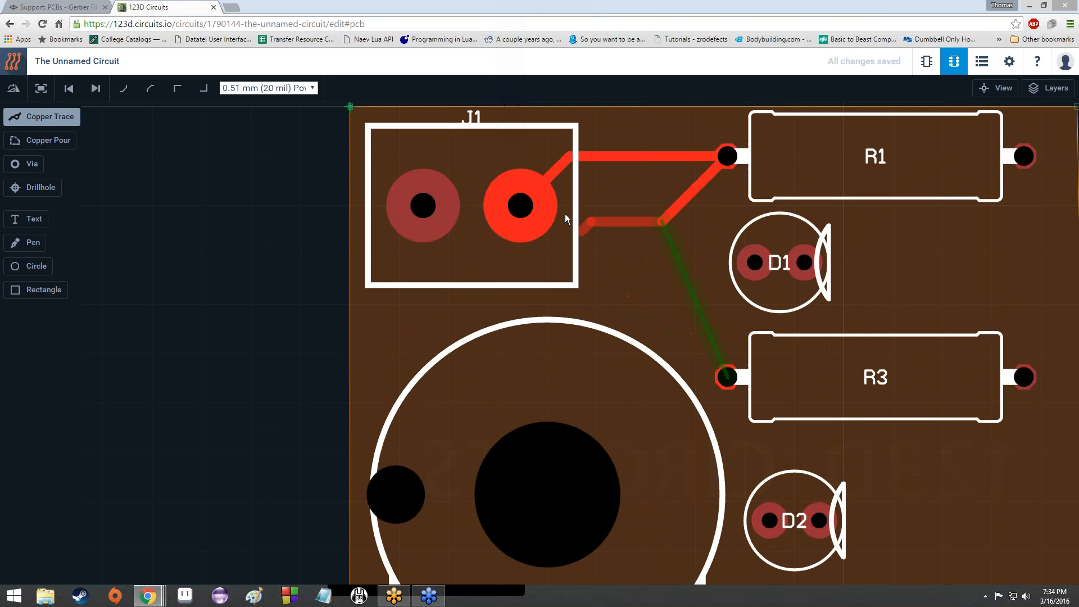
{"action": "left_click", "coordinate": [728, 378]}
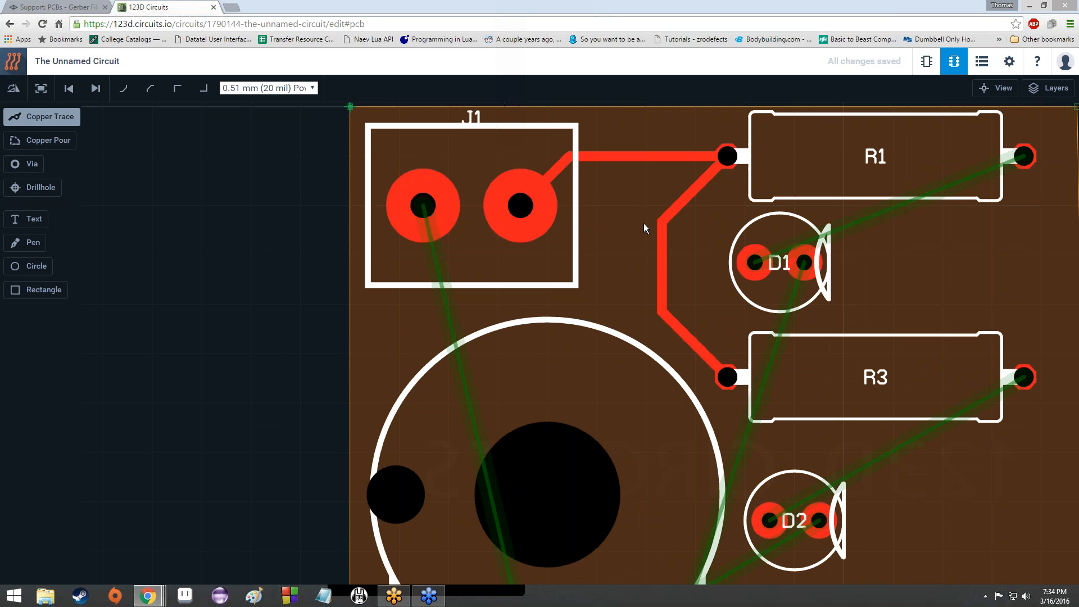
Step: Recentre the board in view and bring up the Layers window listing Top and Bottom
{"action": "scroll", "coordinate": [645, 227], "scroll_direction": "down", "scroll_amount": 5}
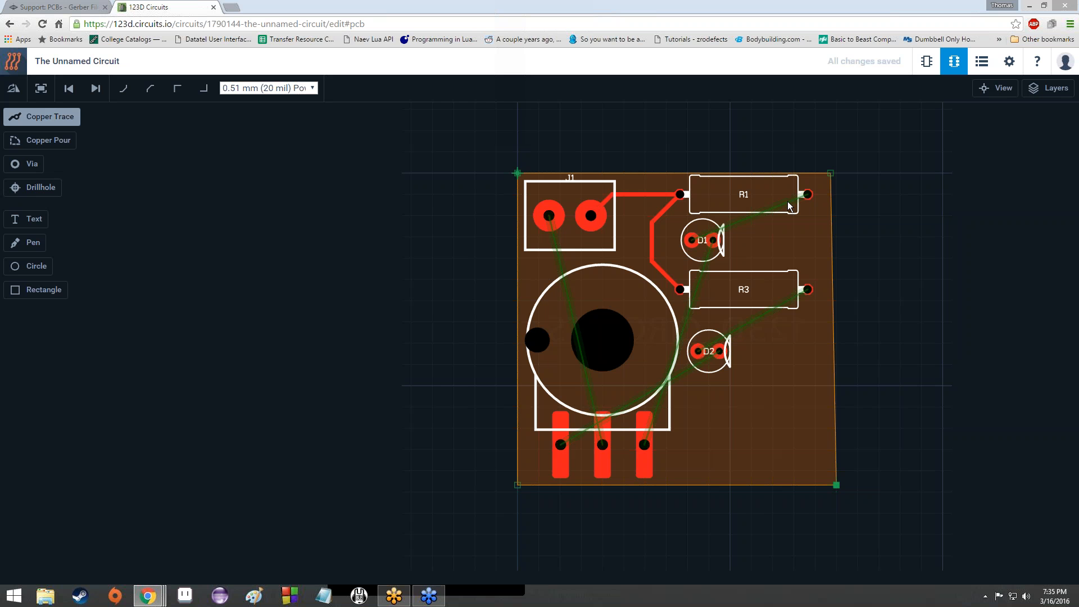
{"action": "scroll", "coordinate": [788, 205], "scroll_direction": "up", "scroll_amount": 2}
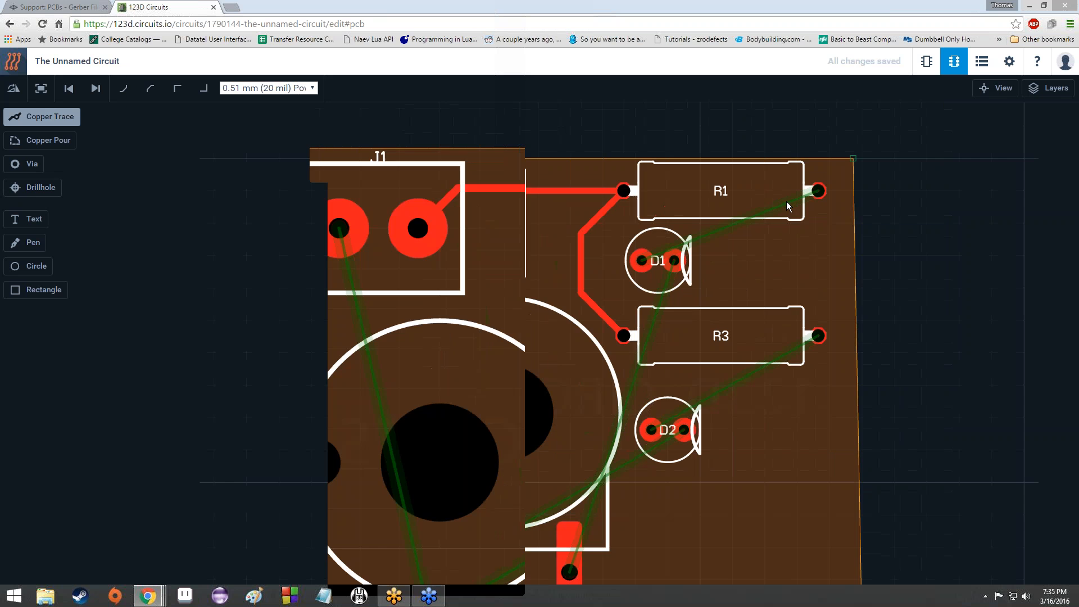
{"action": "scroll", "coordinate": [784, 217], "scroll_direction": "down", "scroll_amount": 1}
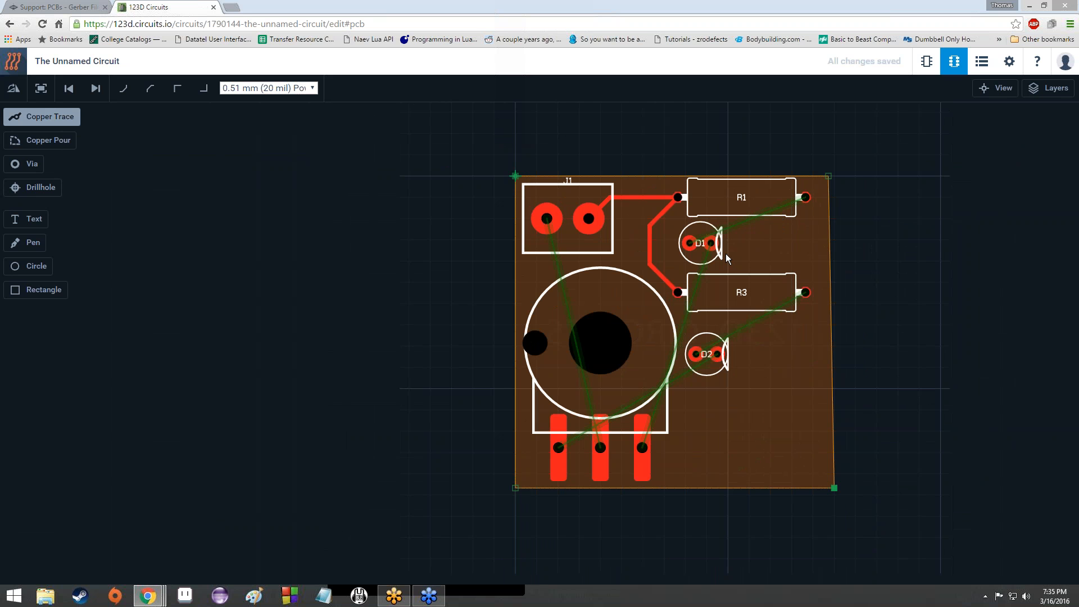
{"action": "scroll", "coordinate": [726, 259], "scroll_direction": "up", "scroll_amount": 2}
{"action": "scroll", "coordinate": [727, 258], "scroll_direction": "down", "scroll_amount": 1}
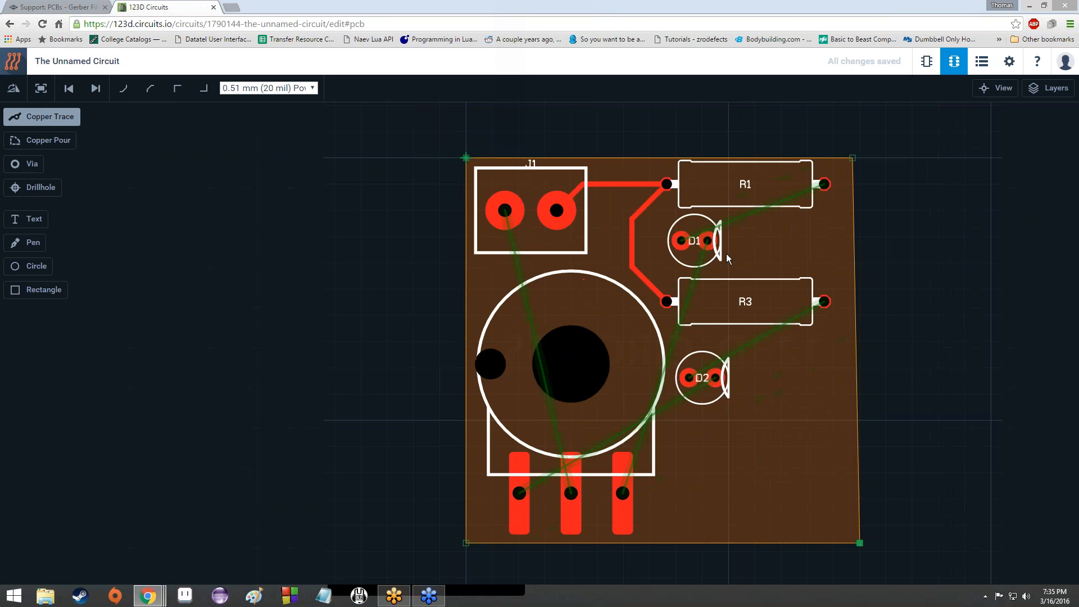
{"action": "scroll", "coordinate": [726, 259], "scroll_direction": "up", "scroll_amount": 2}
{"action": "scroll", "coordinate": [726, 259], "scroll_direction": "down", "scroll_amount": 3}
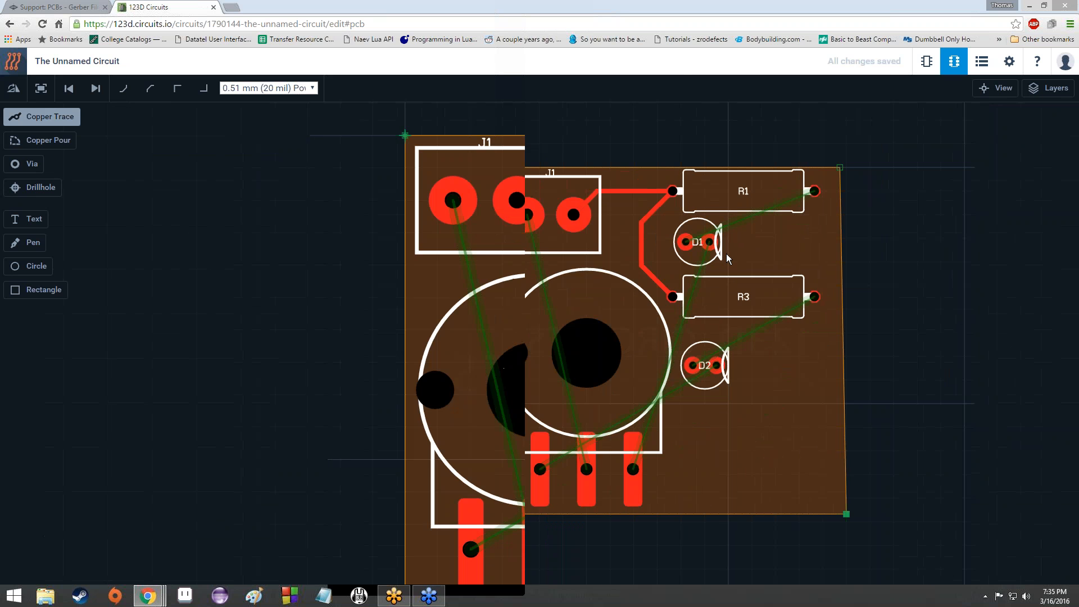
{"action": "scroll", "coordinate": [727, 257], "scroll_direction": "up", "scroll_amount": 1}
{"action": "scroll", "coordinate": [737, 258], "scroll_direction": "up", "scroll_amount": 1}
{"action": "scroll", "coordinate": [735, 253], "scroll_direction": "down", "scroll_amount": 1}
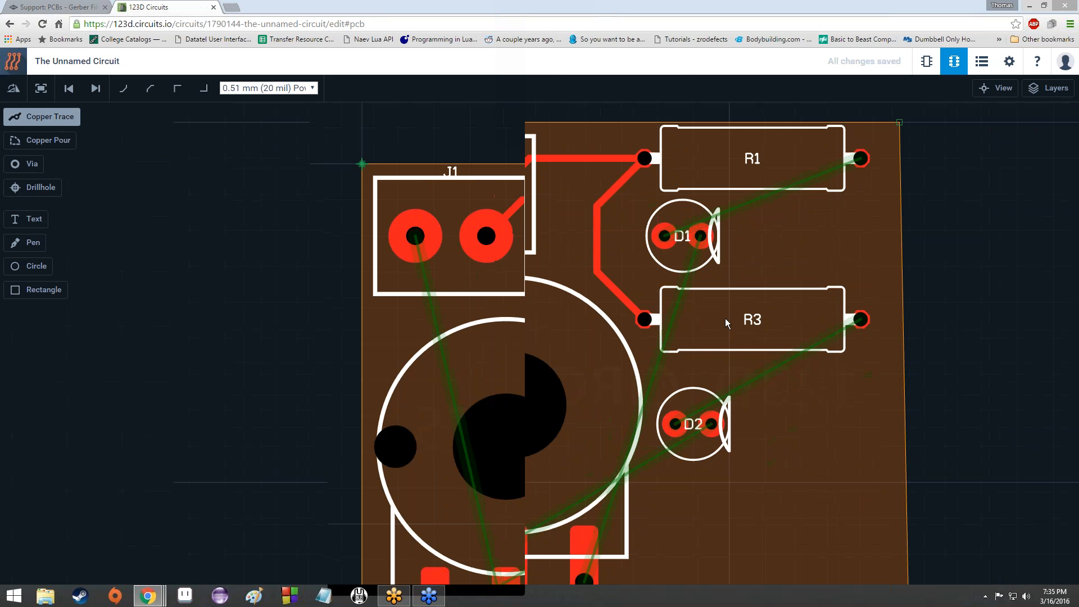
{"action": "left_click_drag", "start_coordinate": [738, 256], "coordinate": [725, 318]}
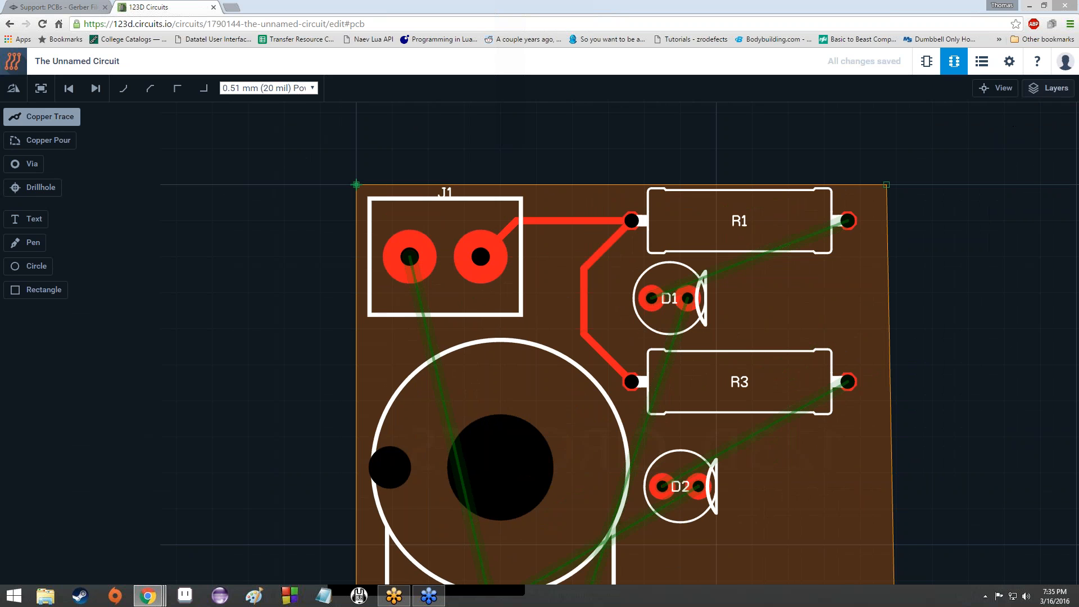
{"action": "left_click", "coordinate": [1036, 93]}
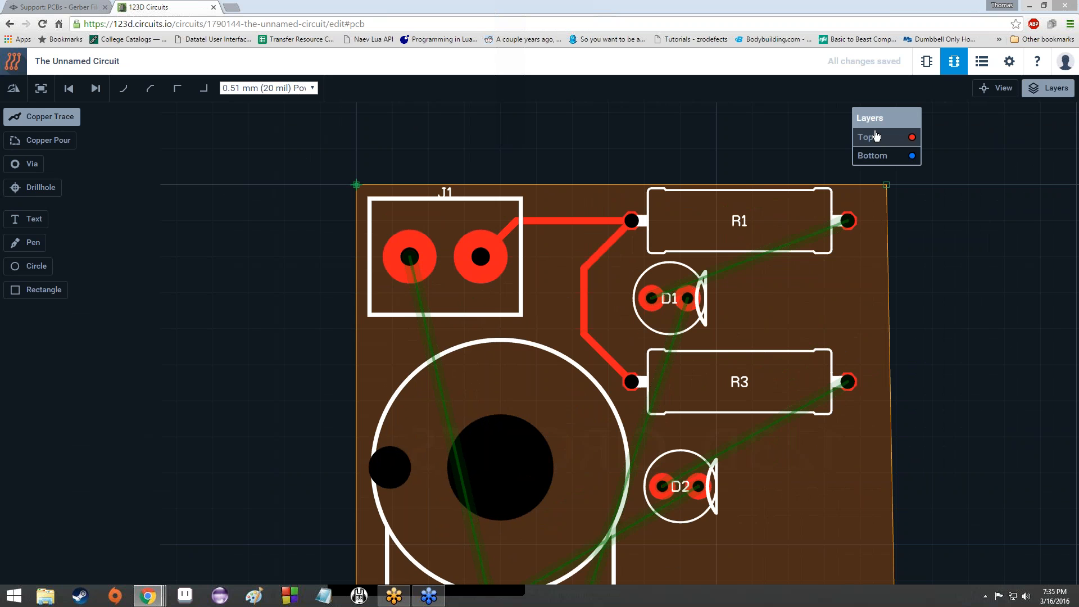
Step: Move the Layers window to the right edge and switch the board view to the Bottom layer
{"action": "left_click_drag", "start_coordinate": [880, 117], "coordinate": [1030, 116]}
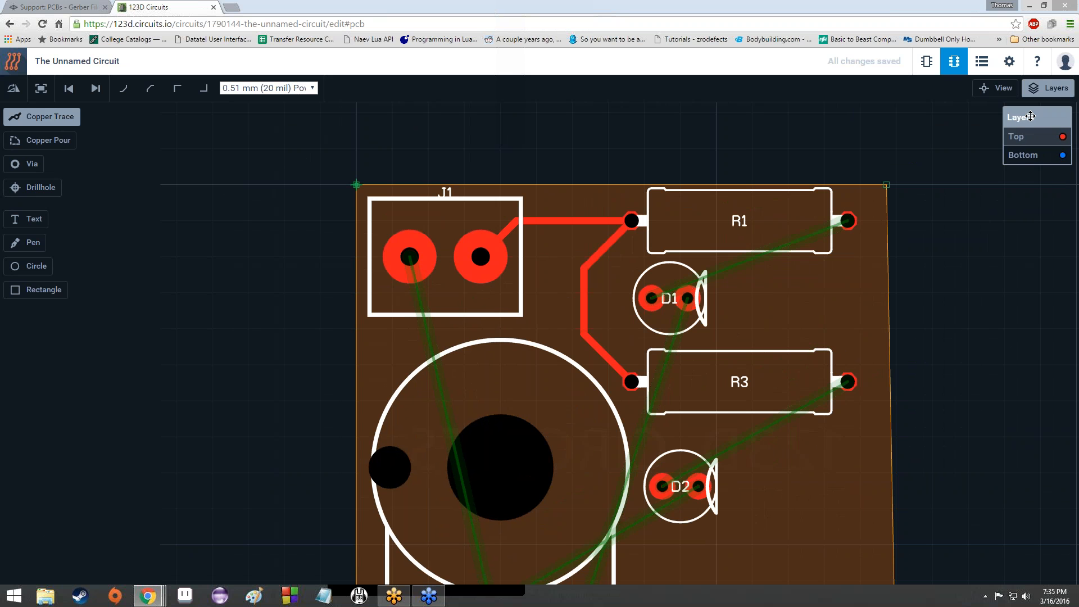
{"action": "scroll", "coordinate": [666, 276], "scroll_direction": "down", "scroll_amount": 2}
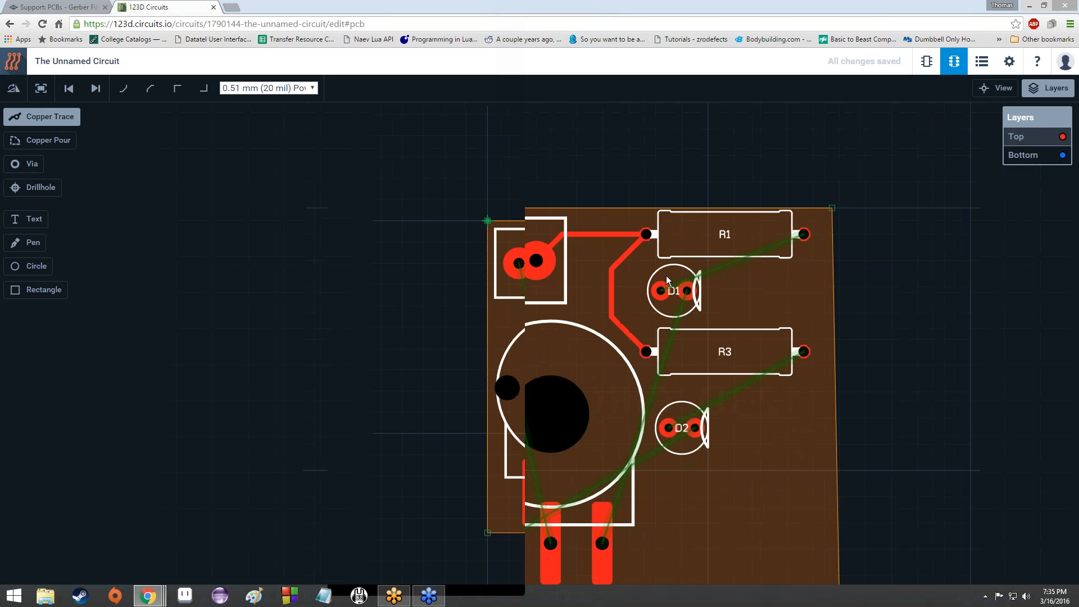
{"action": "left_click", "coordinate": [1034, 155]}
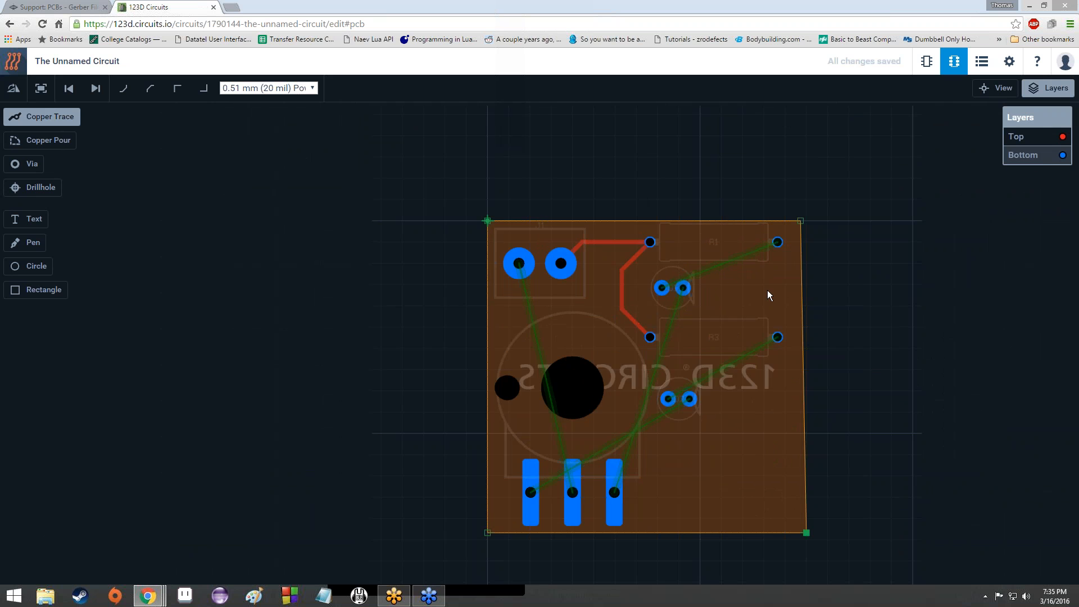
{"action": "scroll", "coordinate": [768, 291], "scroll_direction": "up", "scroll_amount": 2}
{"action": "scroll", "coordinate": [768, 291], "scroll_direction": "down", "scroll_amount": 3}
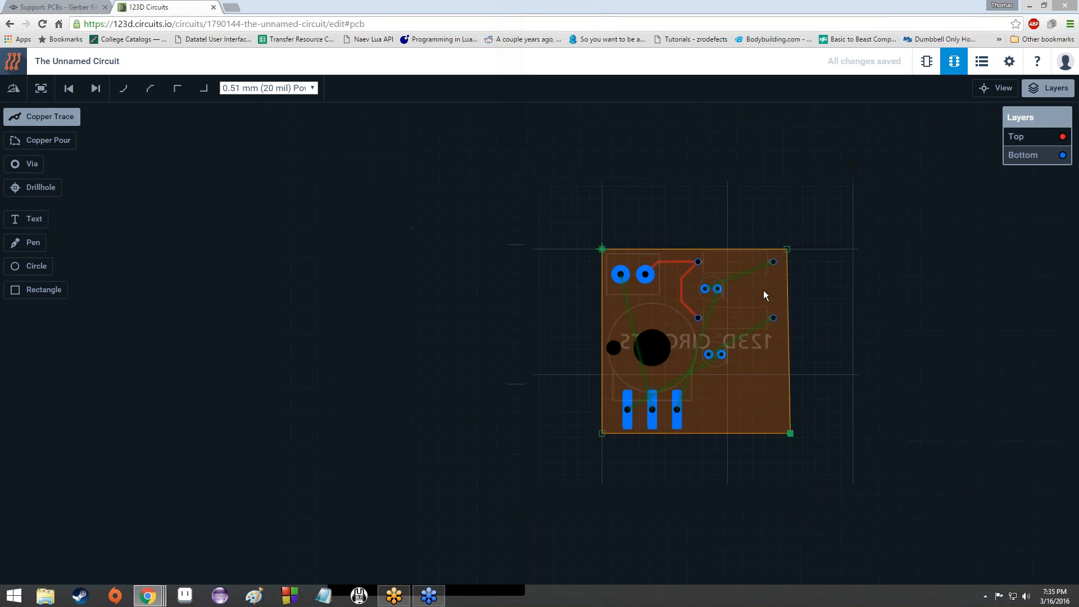
{"action": "scroll", "coordinate": [742, 295], "scroll_direction": "up", "scroll_amount": 3}
{"action": "scroll", "coordinate": [659, 298], "scroll_direction": "down", "scroll_amount": 1}
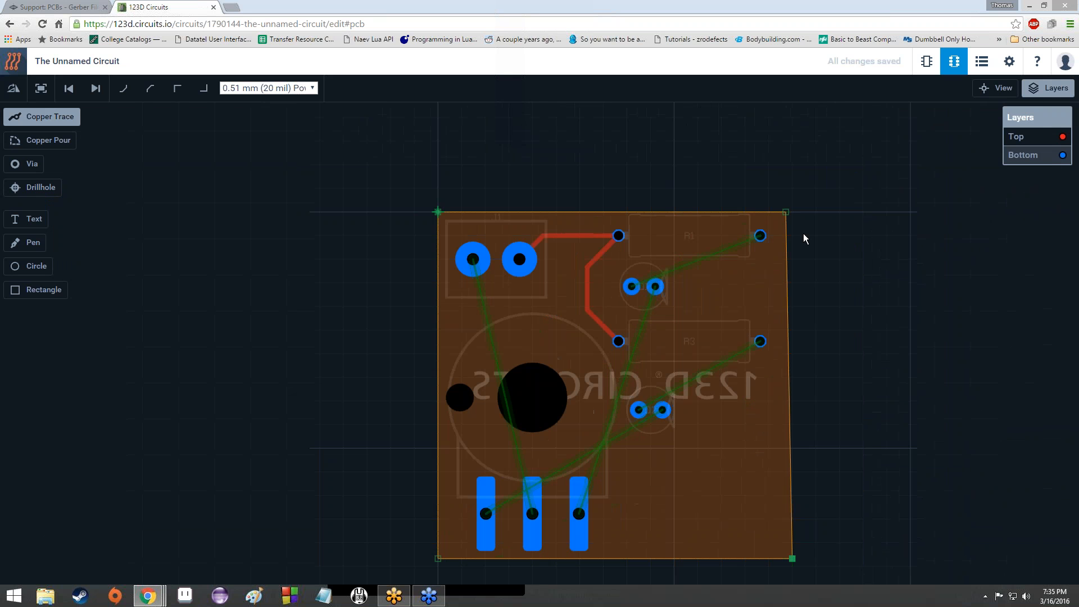
{"action": "left_click", "coordinate": [1040, 143]}
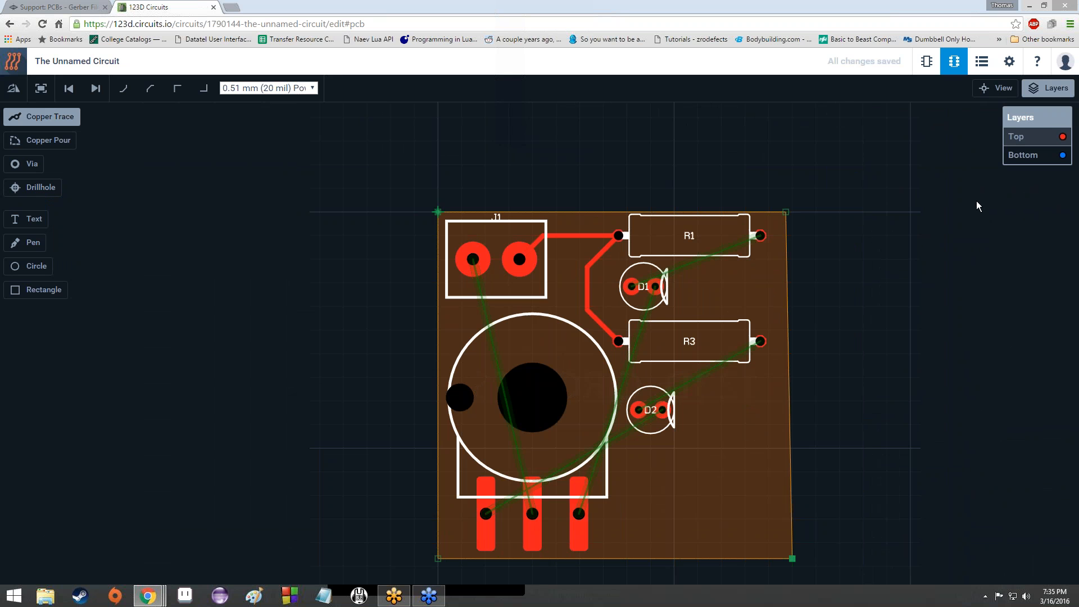
{"action": "left_click", "coordinate": [1028, 155]}
{"action": "scroll", "coordinate": [589, 268], "scroll_direction": "up", "scroll_amount": 2}
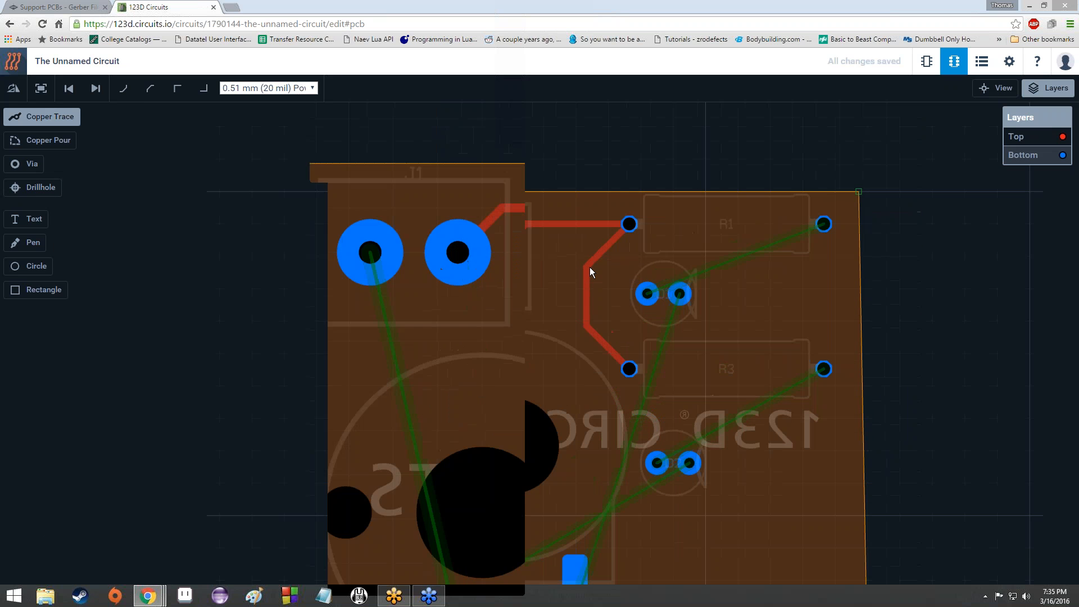
{"action": "scroll", "coordinate": [528, 248], "scroll_direction": "up", "scroll_amount": 2}
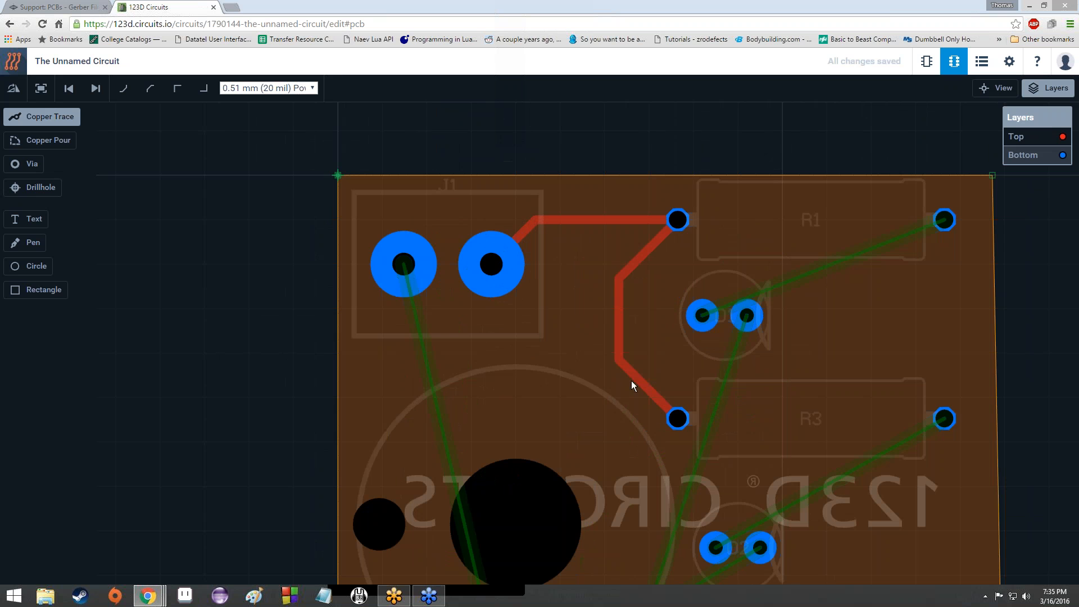
{"action": "scroll", "coordinate": [885, 254], "scroll_direction": "down", "scroll_amount": 3}
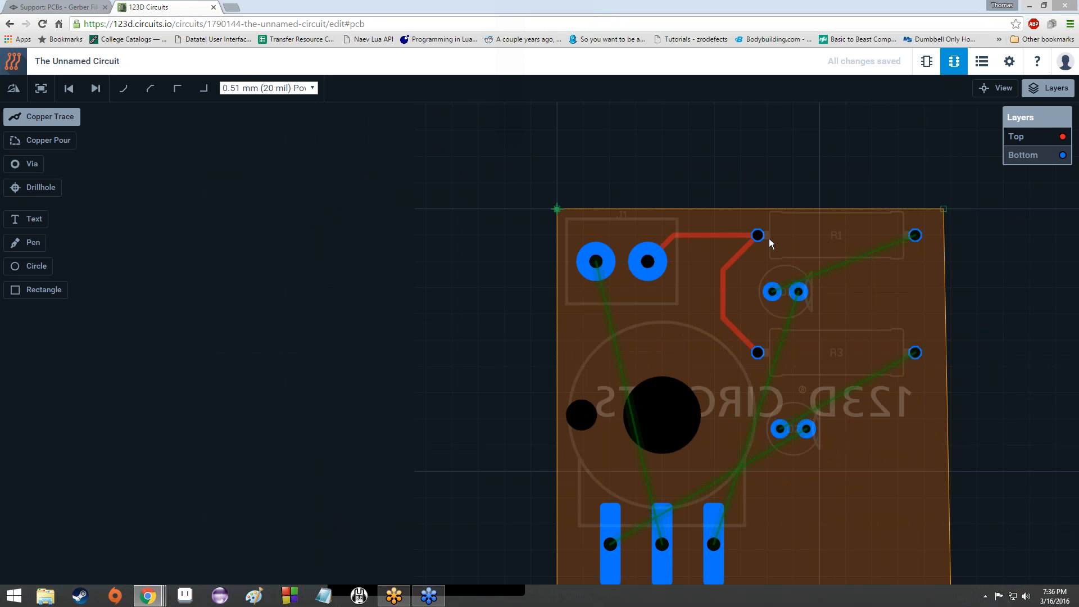
{"action": "left_click", "coordinate": [916, 238]}
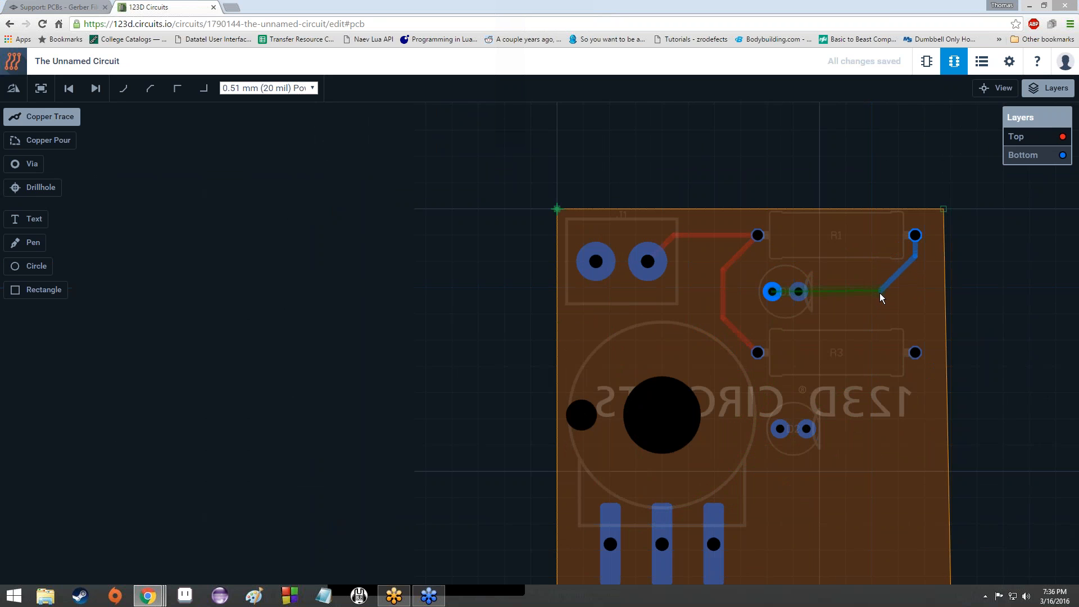
{"action": "left_click", "coordinate": [801, 293]}
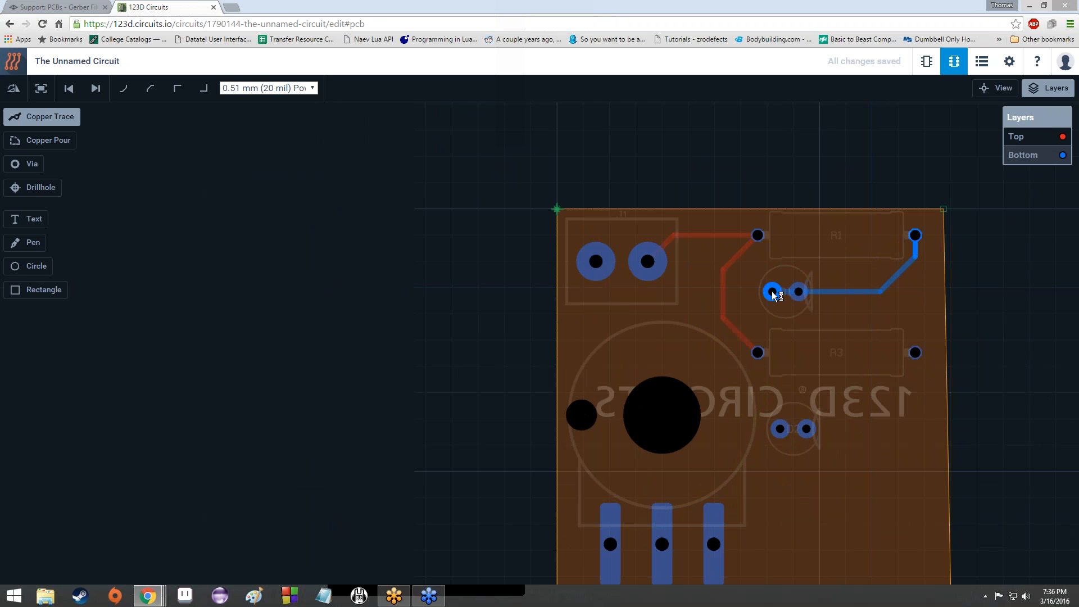
{"action": "left_click", "coordinate": [773, 292]}
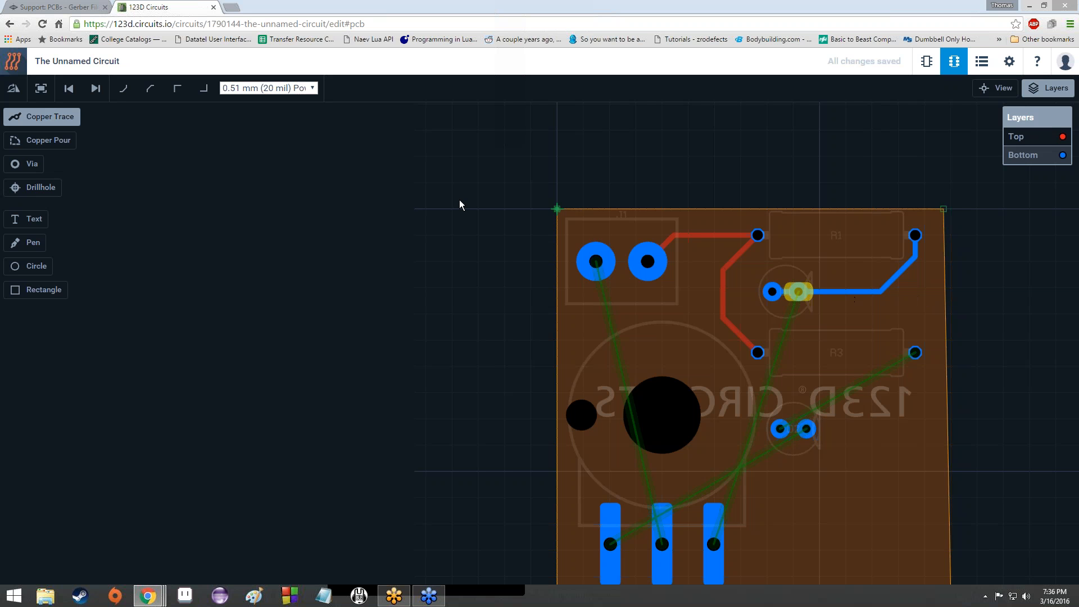
{"action": "left_click", "coordinate": [70, 90]}
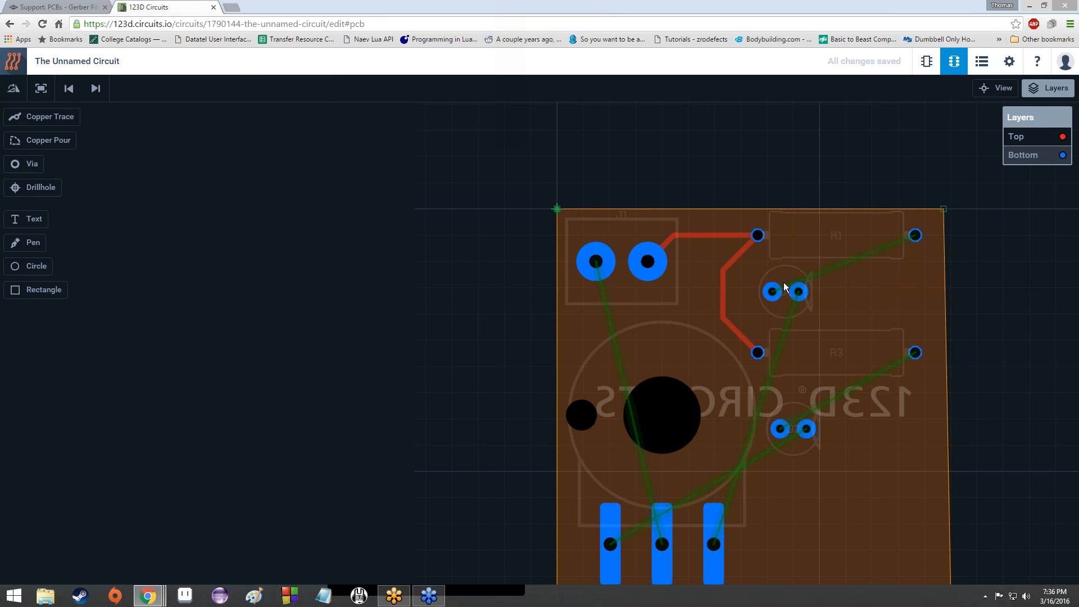
Step: With Copper Trace, draw a bottom-layer trace from R1's right pad to D1's left pad
{"action": "scroll", "coordinate": [819, 298], "scroll_direction": "up", "scroll_amount": 6}
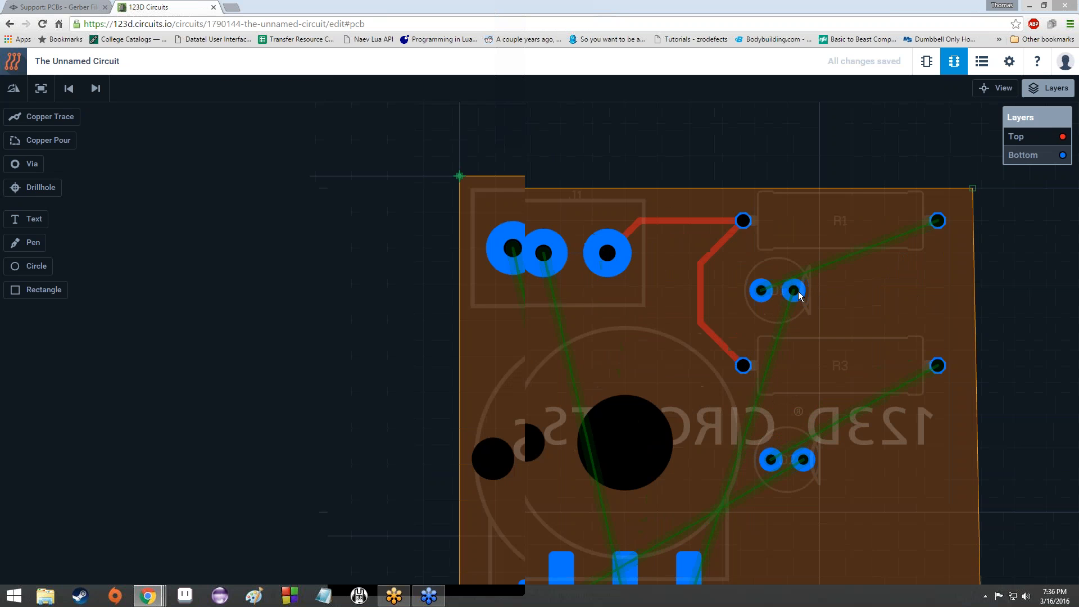
{"action": "scroll", "coordinate": [774, 303], "scroll_direction": "down", "scroll_amount": 5}
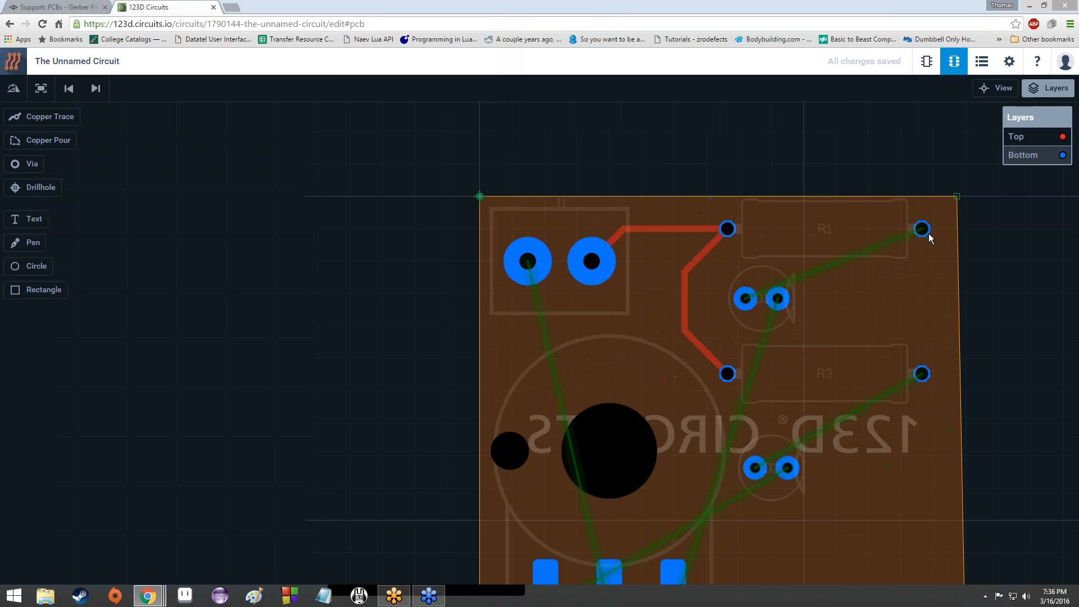
{"action": "left_click", "coordinate": [922, 236]}
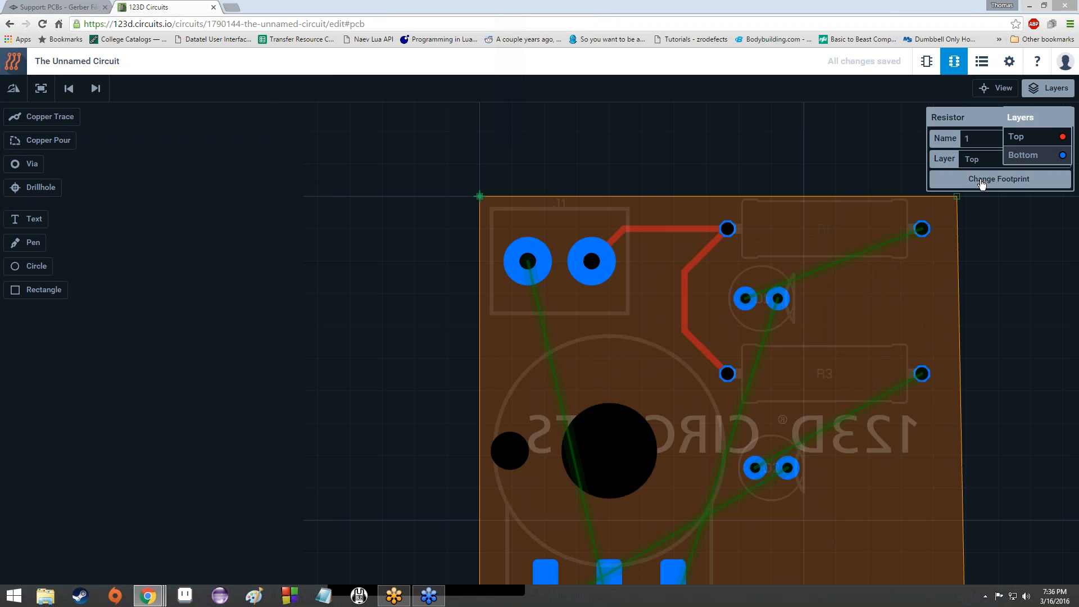
{"action": "left_click", "coordinate": [36, 116]}
{"action": "left_click", "coordinate": [922, 236]}
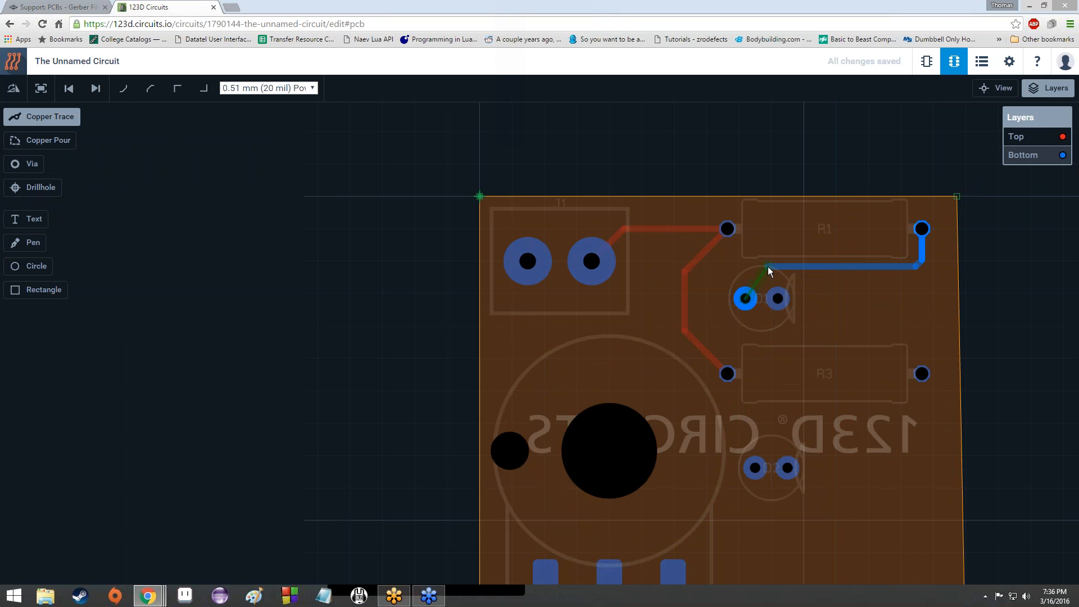
{"action": "left_click", "coordinate": [744, 293]}
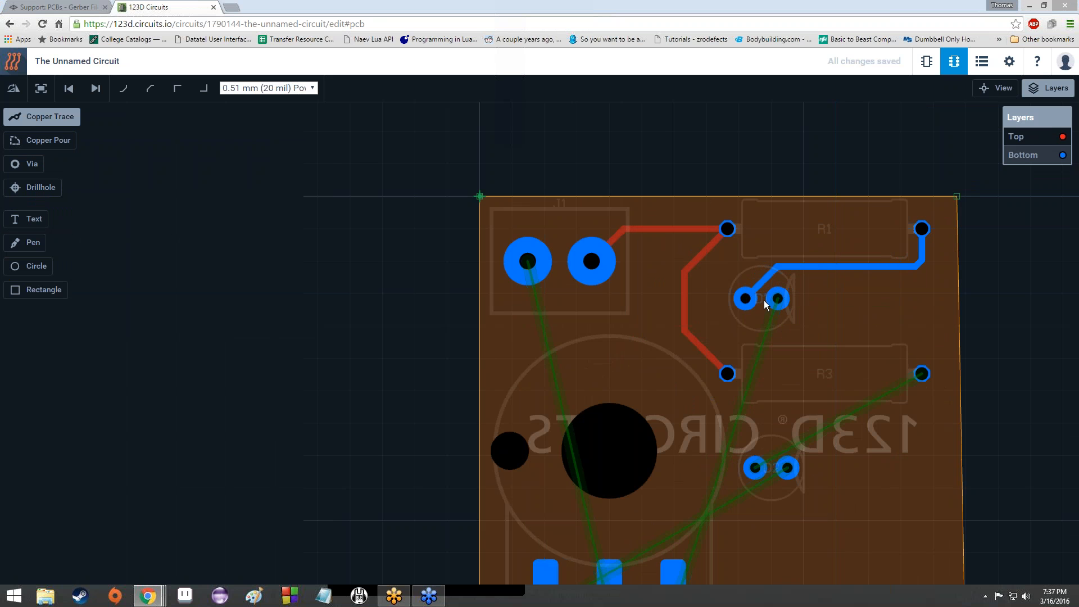
Step: Switch to the Top layer view and zoom around D1 to inspect the R1–D1 trace
{"action": "scroll", "coordinate": [861, 282], "scroll_direction": "down", "scroll_amount": 2}
{"action": "scroll", "coordinate": [861, 282], "scroll_direction": "up", "scroll_amount": 3}
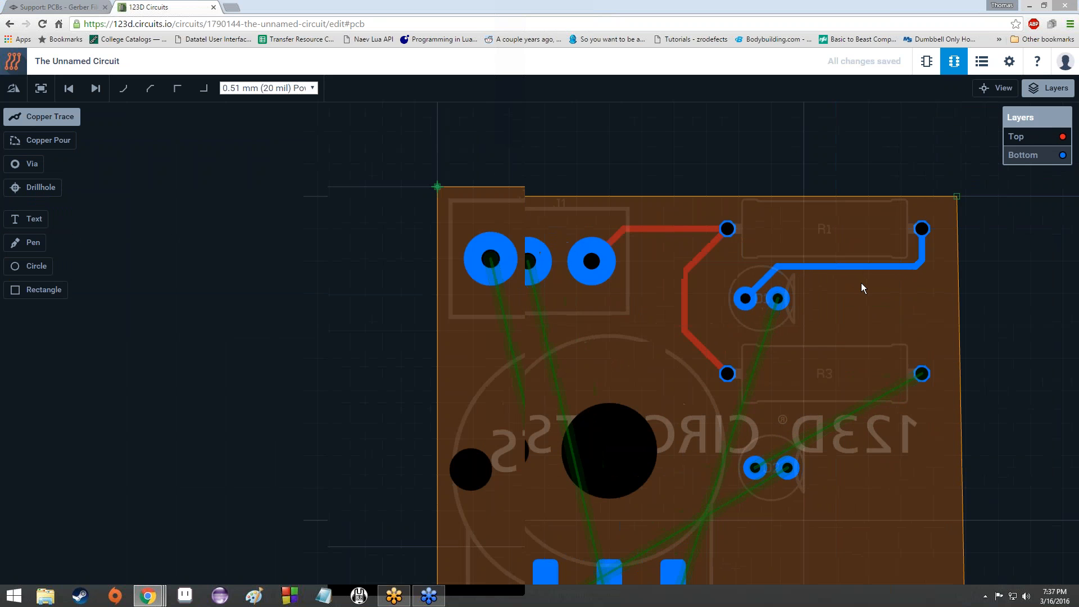
{"action": "scroll", "coordinate": [857, 285], "scroll_direction": "down", "scroll_amount": 2}
{"action": "scroll", "coordinate": [849, 294], "scroll_direction": "up", "scroll_amount": 1}
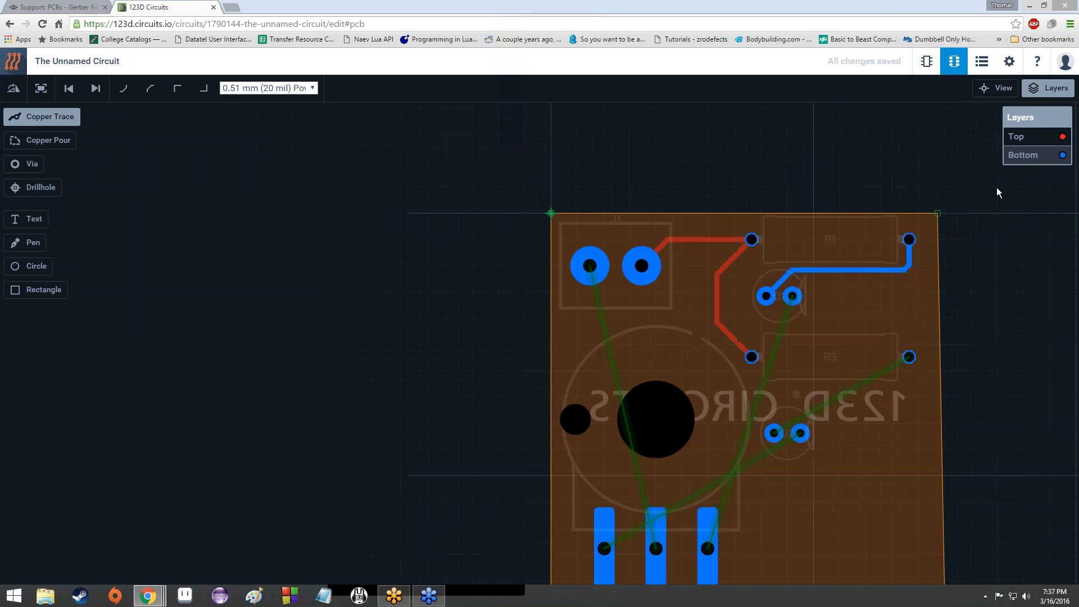
{"action": "left_click", "coordinate": [1032, 141]}
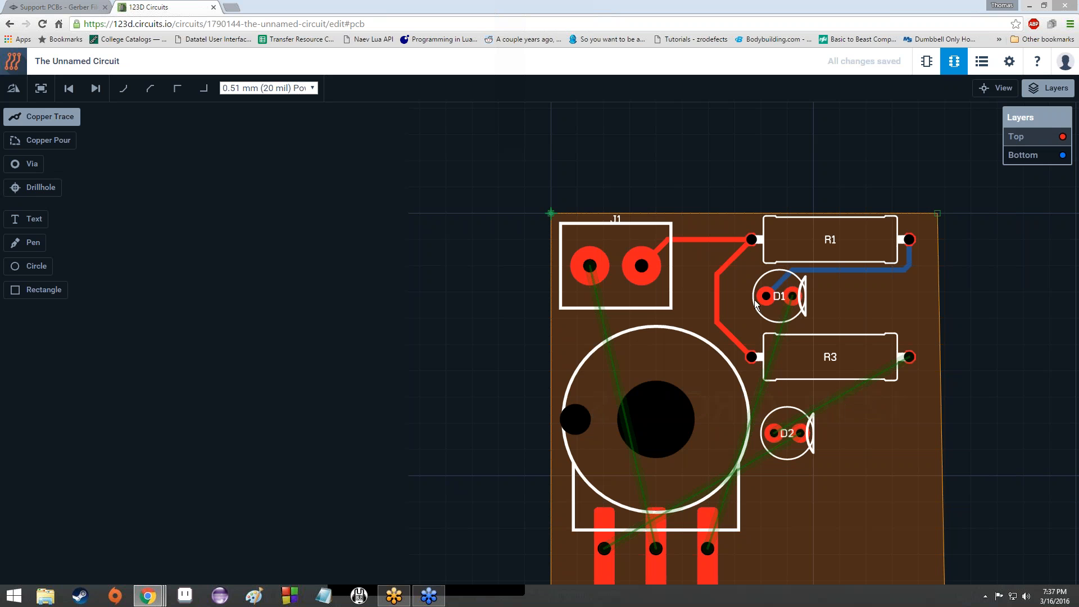
{"action": "scroll", "coordinate": [882, 276], "scroll_direction": "up", "scroll_amount": 2}
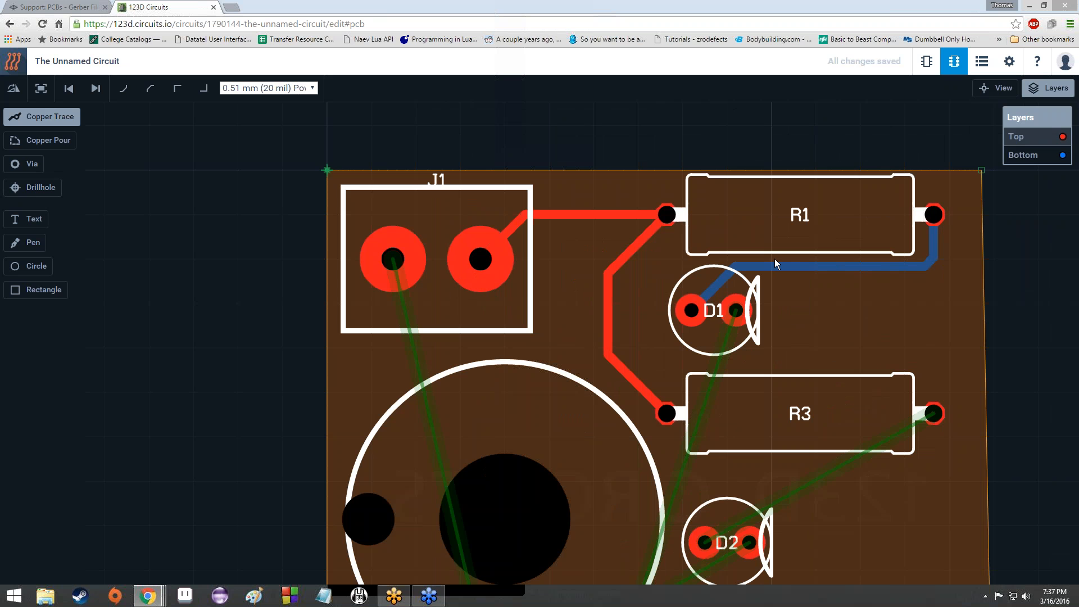
{"action": "scroll", "coordinate": [784, 311], "scroll_direction": "down", "scroll_amount": 2}
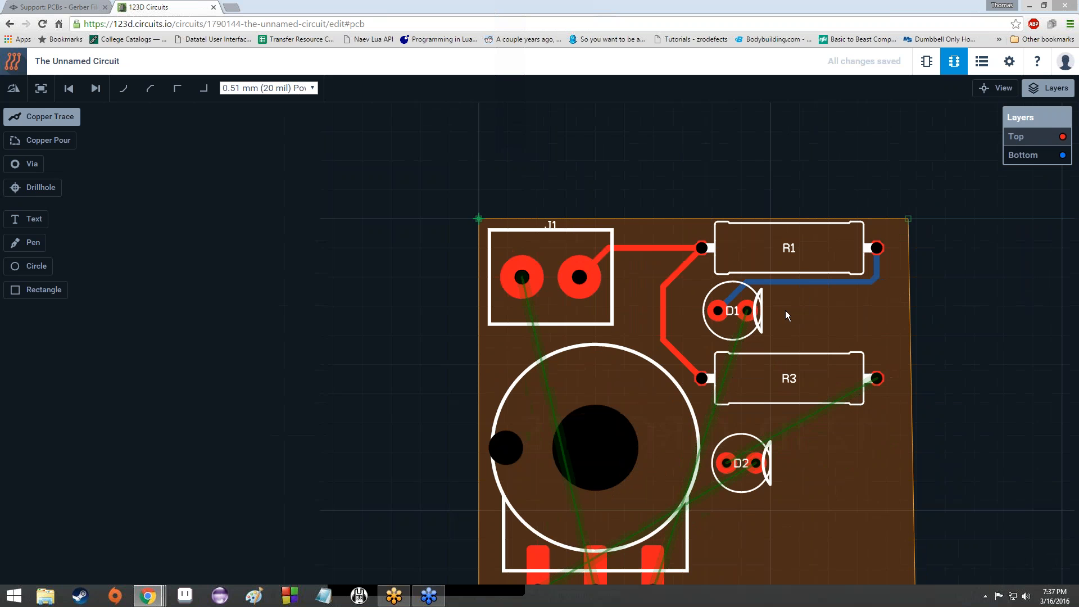
{"action": "scroll", "coordinate": [784, 310], "scroll_direction": "up", "scroll_amount": 1}
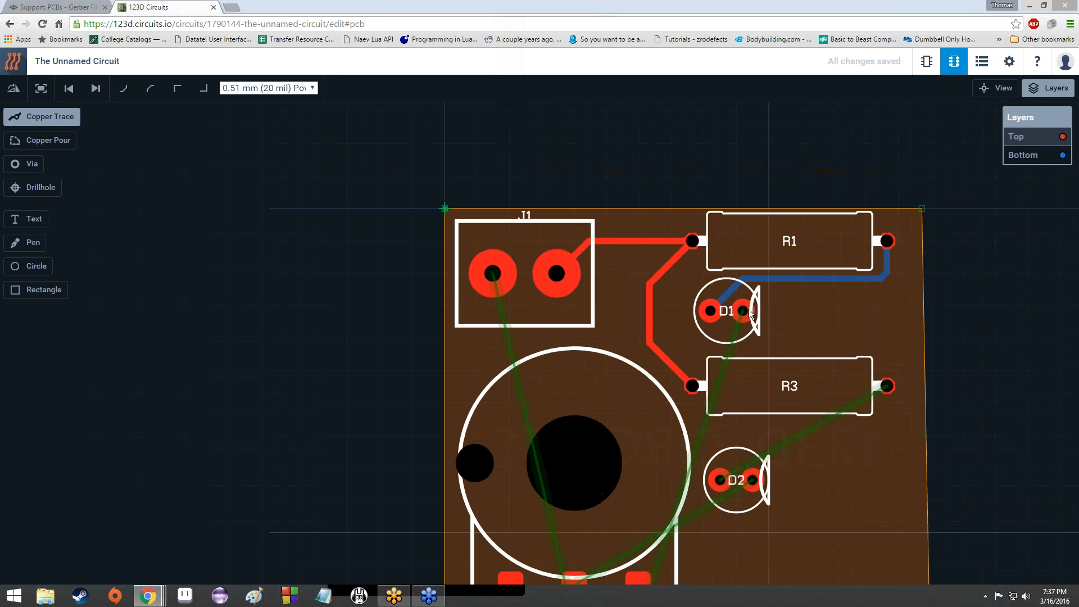
{"action": "scroll", "coordinate": [744, 314], "scroll_direction": "up", "scroll_amount": 1}
{"action": "scroll", "coordinate": [744, 313], "scroll_direction": "down", "scroll_amount": 1}
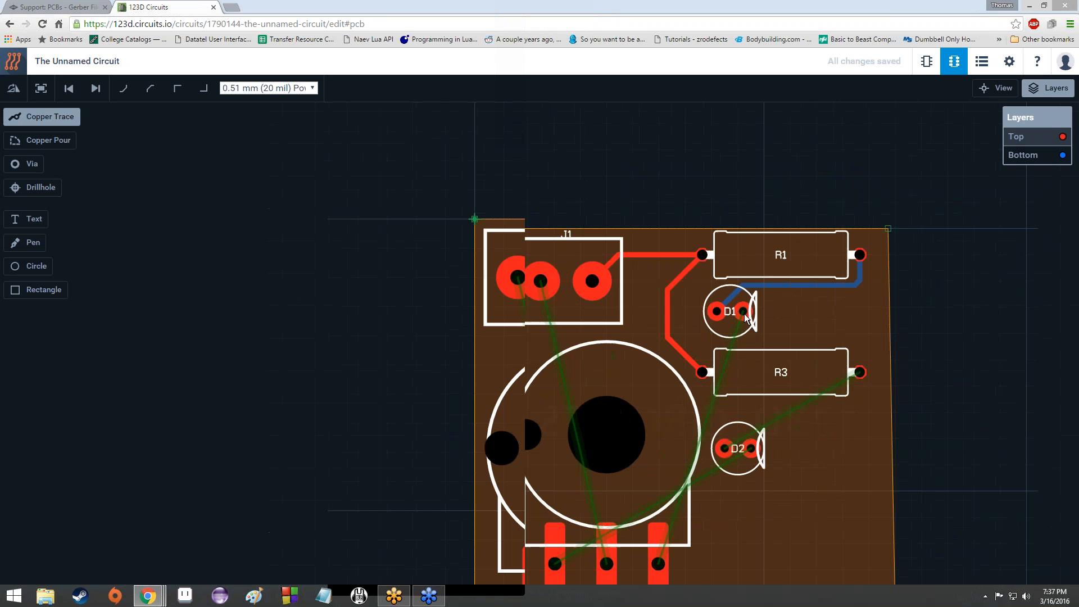
{"action": "scroll", "coordinate": [744, 313], "scroll_direction": "up", "scroll_amount": 2}
{"action": "scroll", "coordinate": [745, 317], "scroll_direction": "down", "scroll_amount": 1}
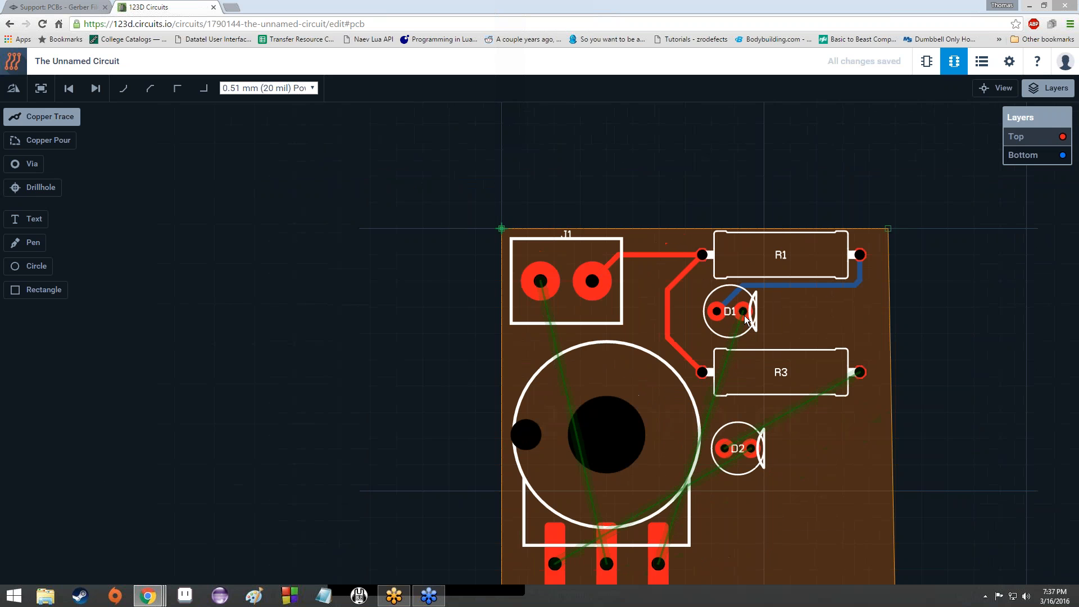
Step: On the Bottom layer, route a bent trace from R3's right pad into D2's pad
{"action": "left_click", "coordinate": [1030, 155]}
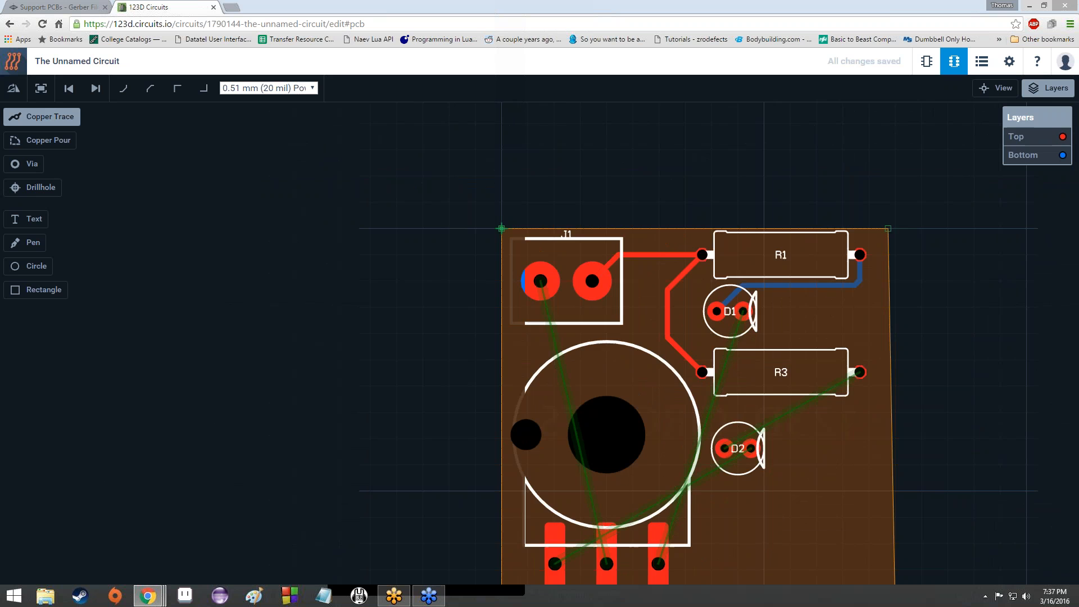
{"action": "left_click", "coordinate": [860, 372]}
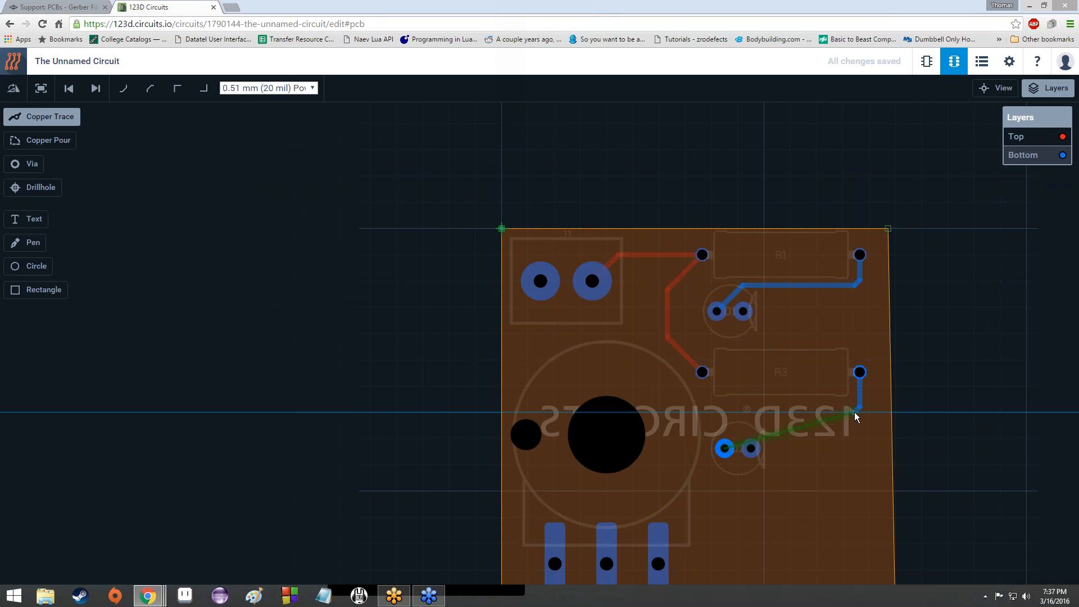
{"action": "left_click", "coordinate": [854, 412]}
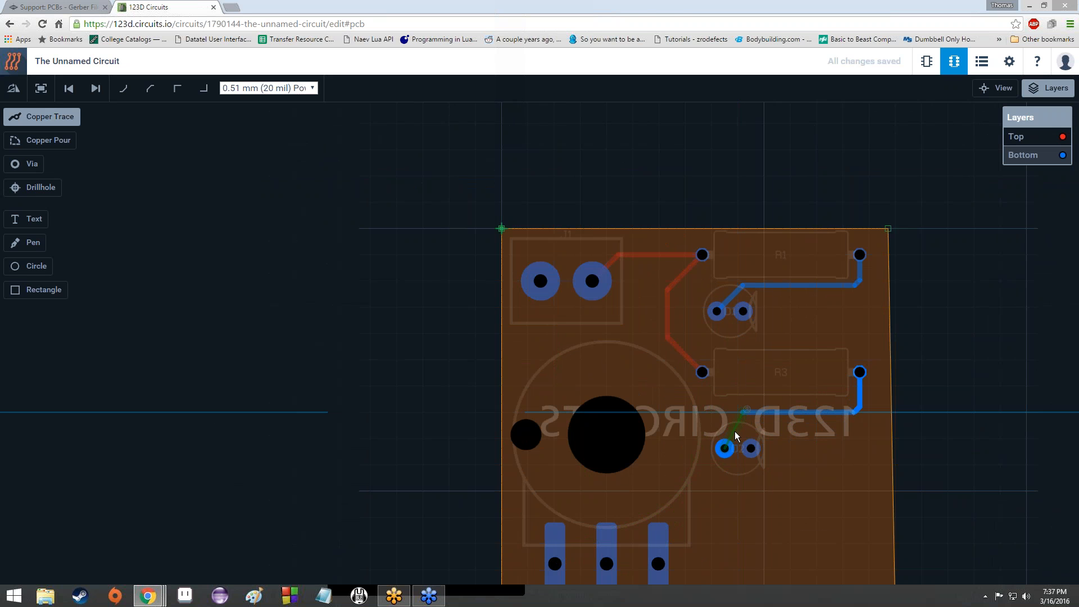
{"action": "left_click", "coordinate": [725, 448]}
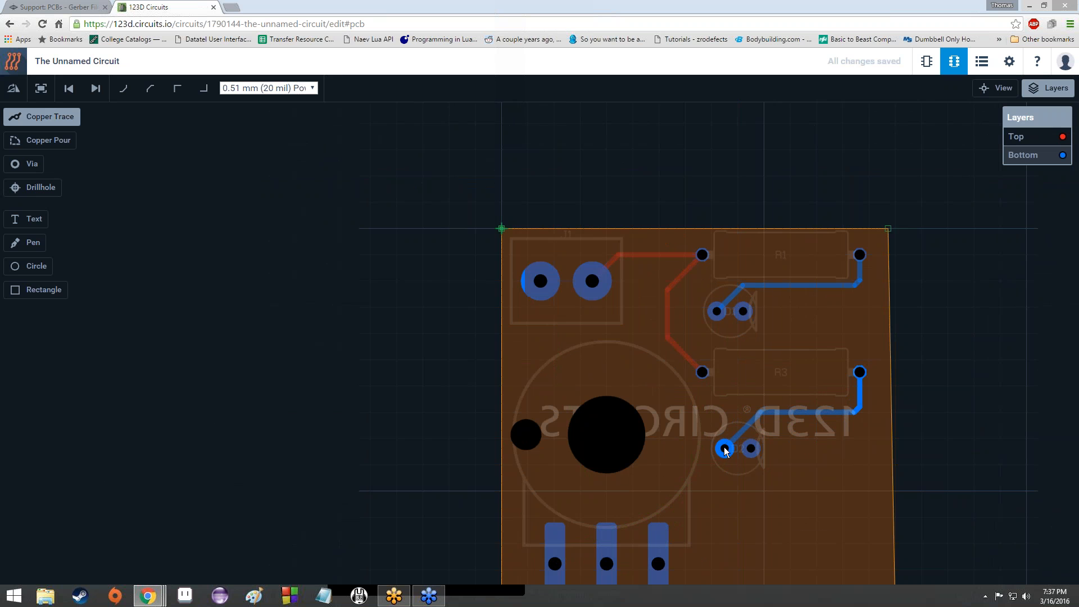
{"action": "left_click", "coordinate": [724, 450]}
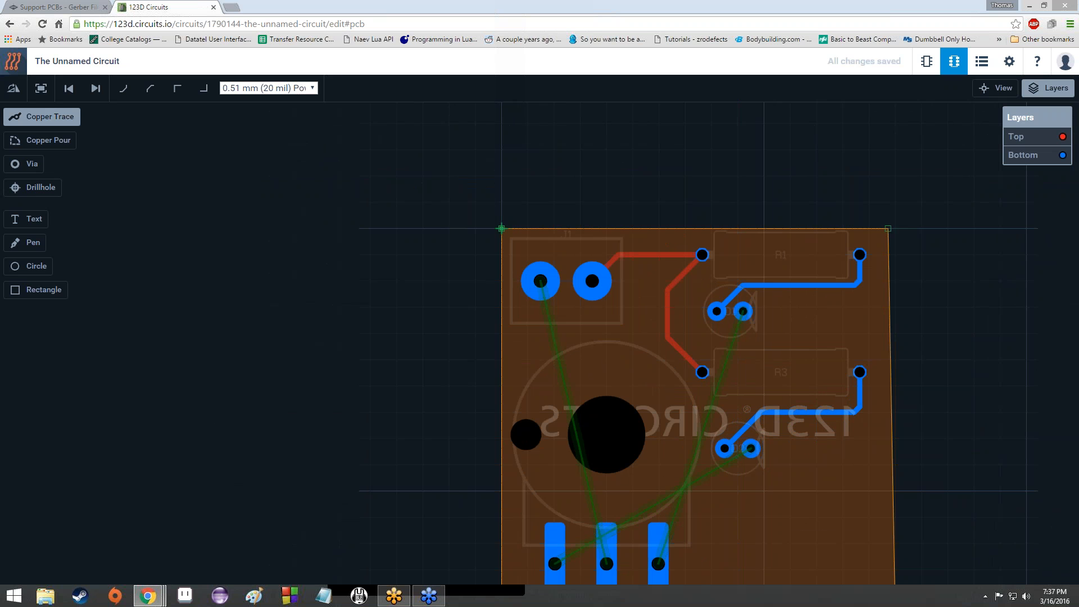
Step: Return to the Top copper layer and adjust the zoom
{"action": "left_click", "coordinate": [1016, 137]}
{"action": "scroll", "coordinate": [760, 393], "scroll_direction": "down", "scroll_amount": 3}
{"action": "scroll", "coordinate": [760, 393], "scroll_direction": "up", "scroll_amount": 5}
{"action": "scroll", "coordinate": [727, 431], "scroll_direction": "down", "scroll_amount": 2}
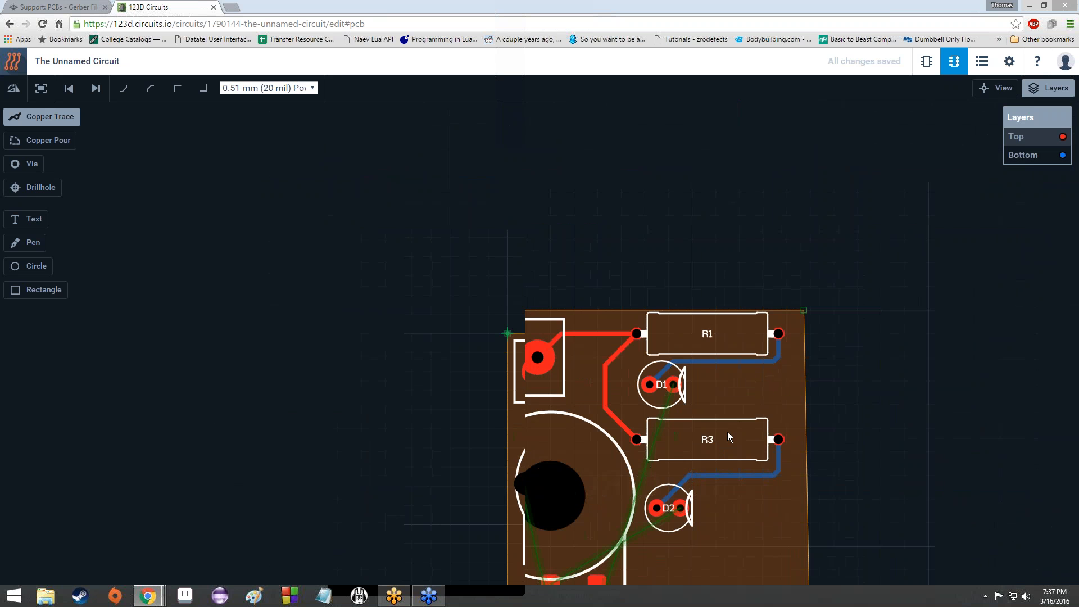
Step: Recentre the board and start a top-layer trace from D2's right pad
{"action": "scroll", "coordinate": [728, 431], "scroll_direction": "up", "scroll_amount": 1}
{"action": "left_click_drag", "start_coordinate": [728, 434], "coordinate": [845, 292]}
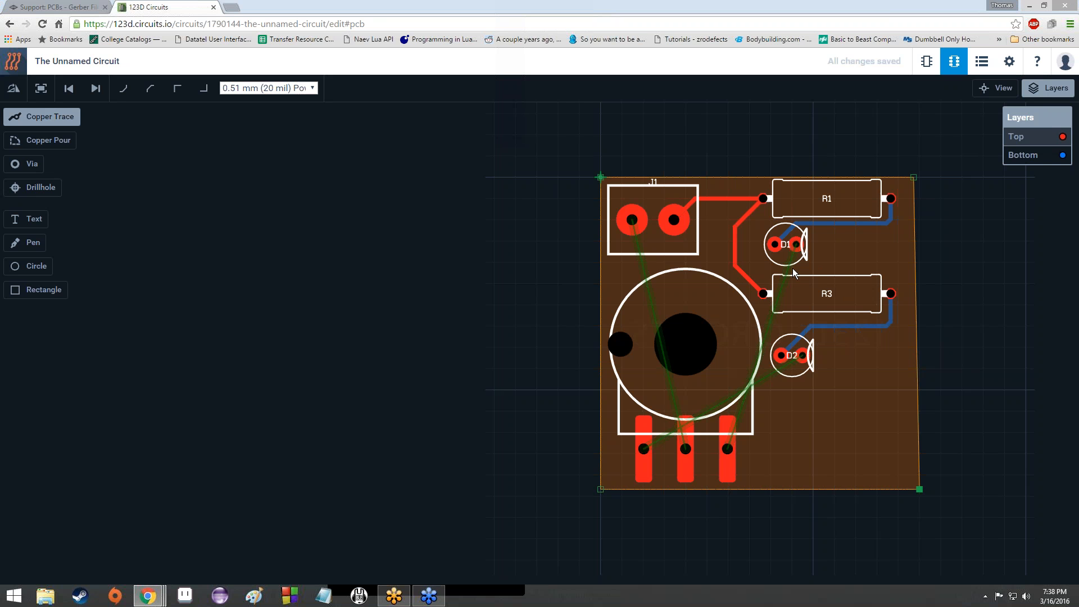
{"action": "scroll", "coordinate": [815, 355], "scroll_direction": "up", "scroll_amount": 3}
{"action": "scroll", "coordinate": [816, 354], "scroll_direction": "up", "scroll_amount": 4}
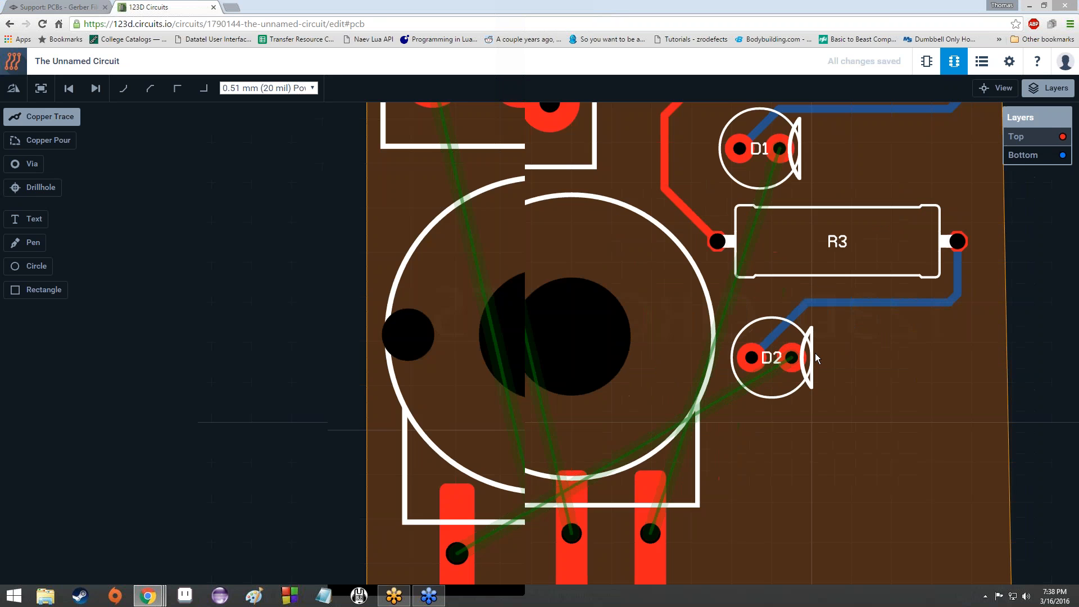
{"action": "scroll", "coordinate": [816, 354], "scroll_direction": "down", "scroll_amount": 5}
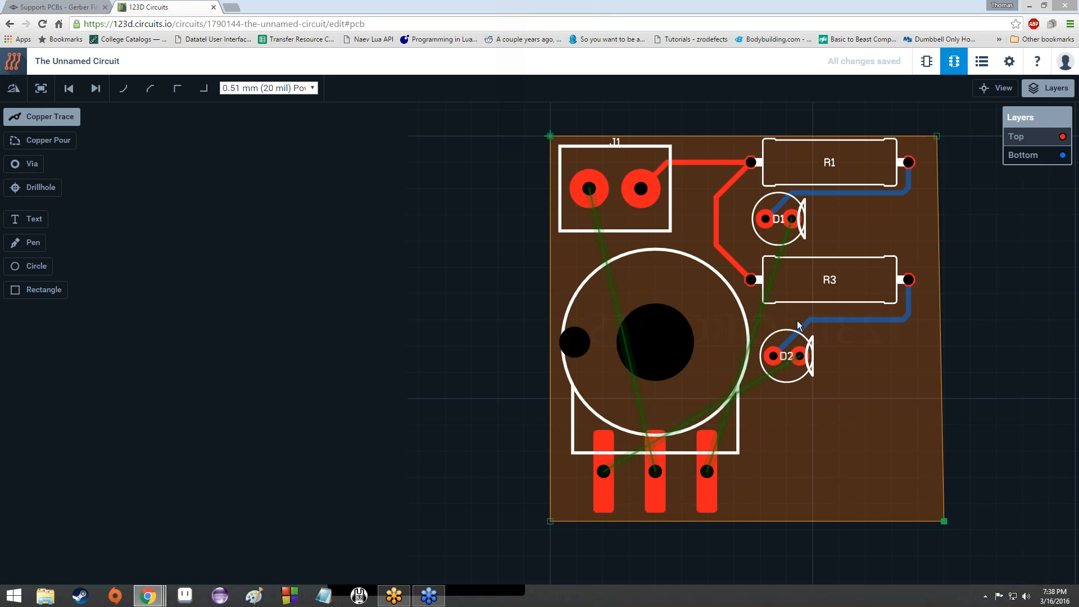
{"action": "left_click", "coordinate": [797, 360]}
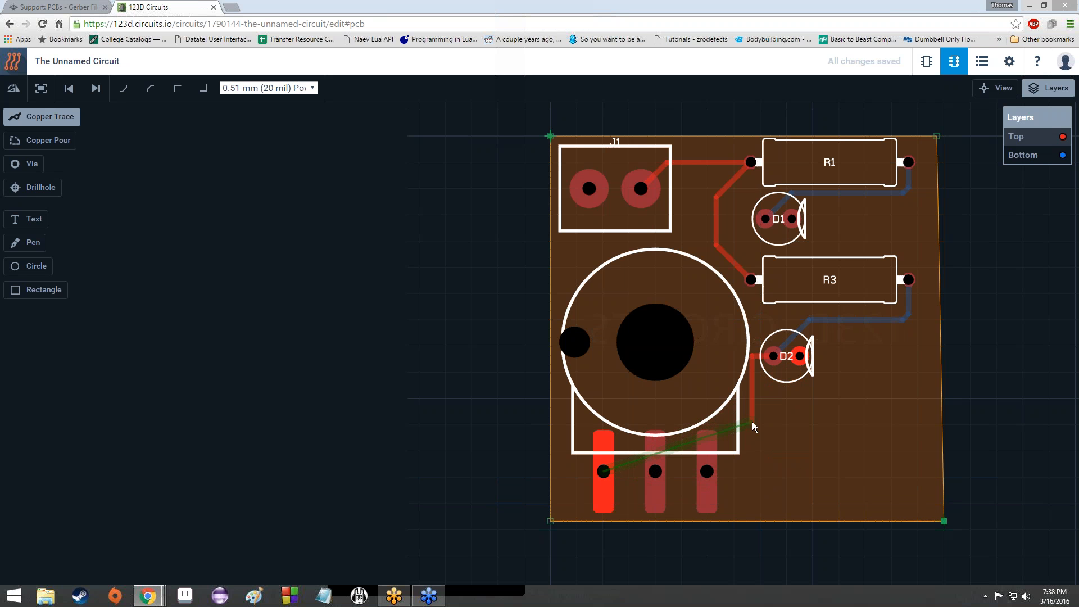
Step: Bend the D2 trace vertical first, drop a via to Bottom, and end at the left pin
{"action": "key", "text": "space"}
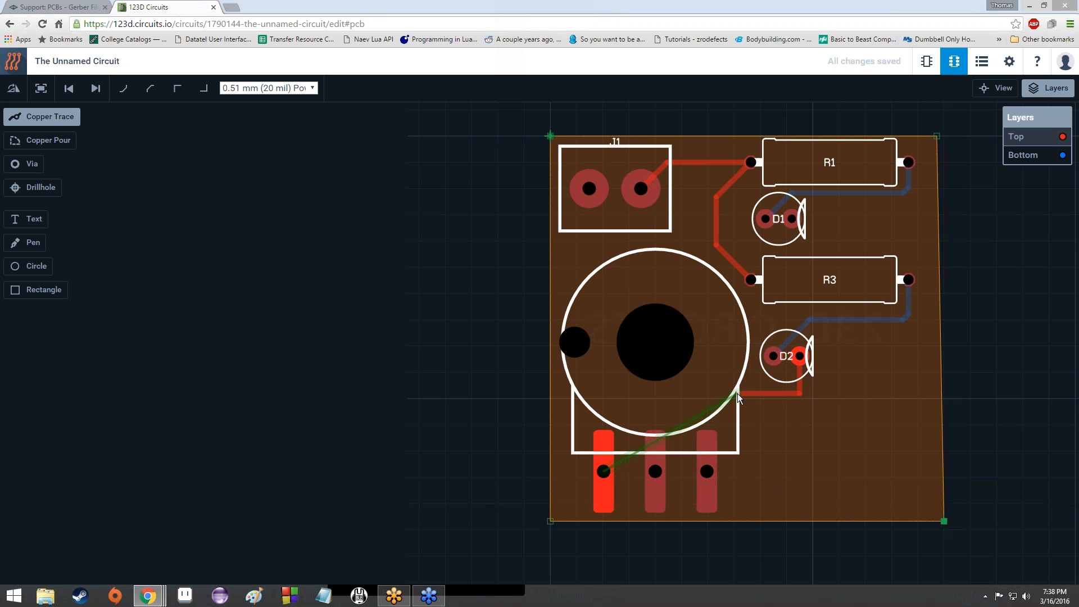
{"action": "left_click", "coordinate": [741, 392]}
{"action": "left_click", "coordinate": [742, 392]}
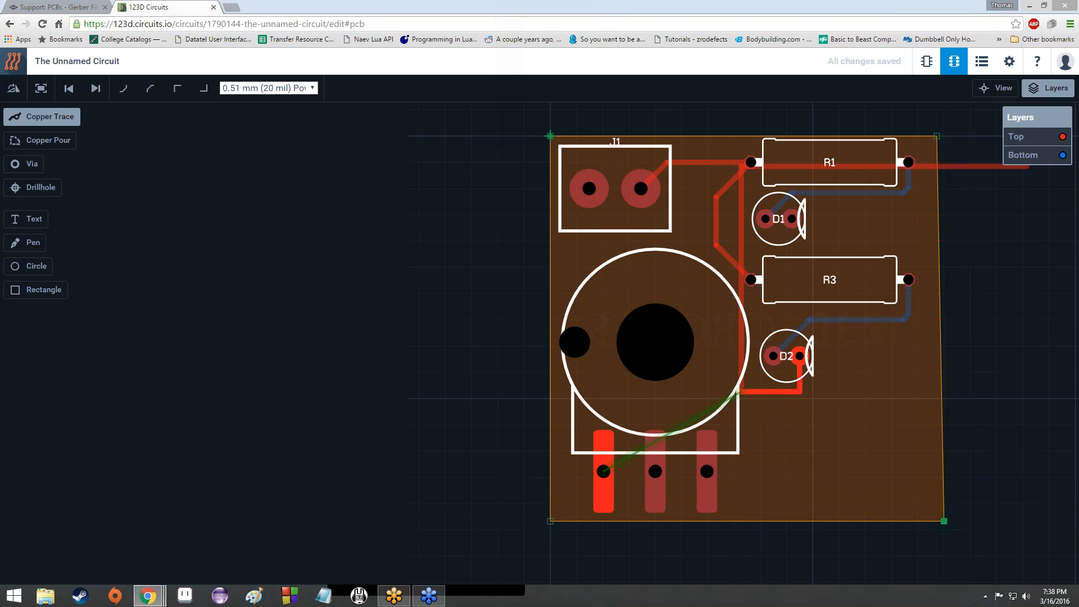
{"action": "left_click", "coordinate": [1028, 156]}
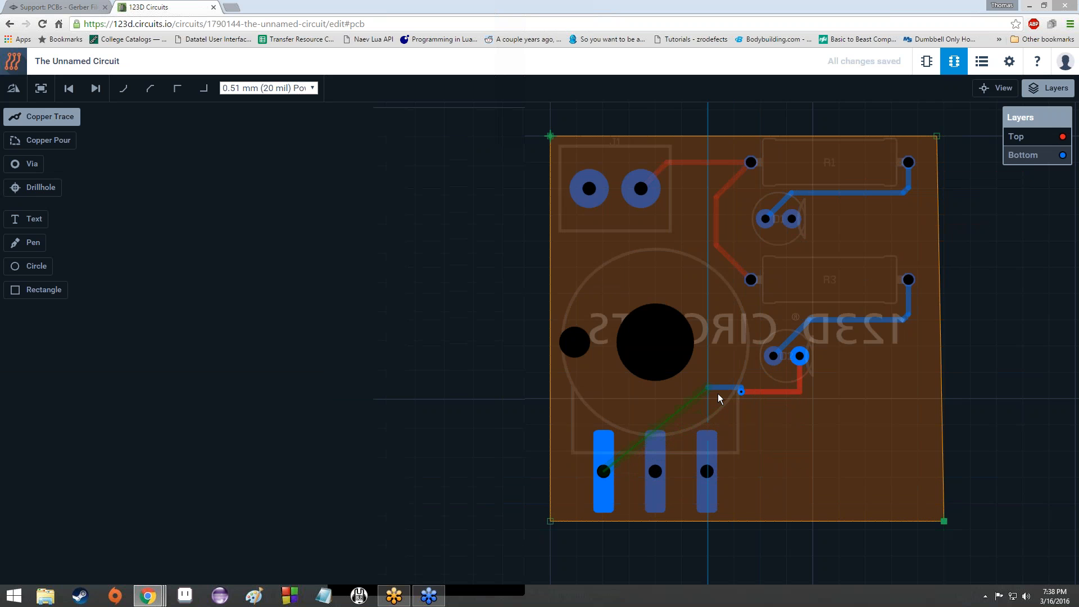
{"action": "scroll", "coordinate": [718, 395], "scroll_direction": "up", "scroll_amount": 5}
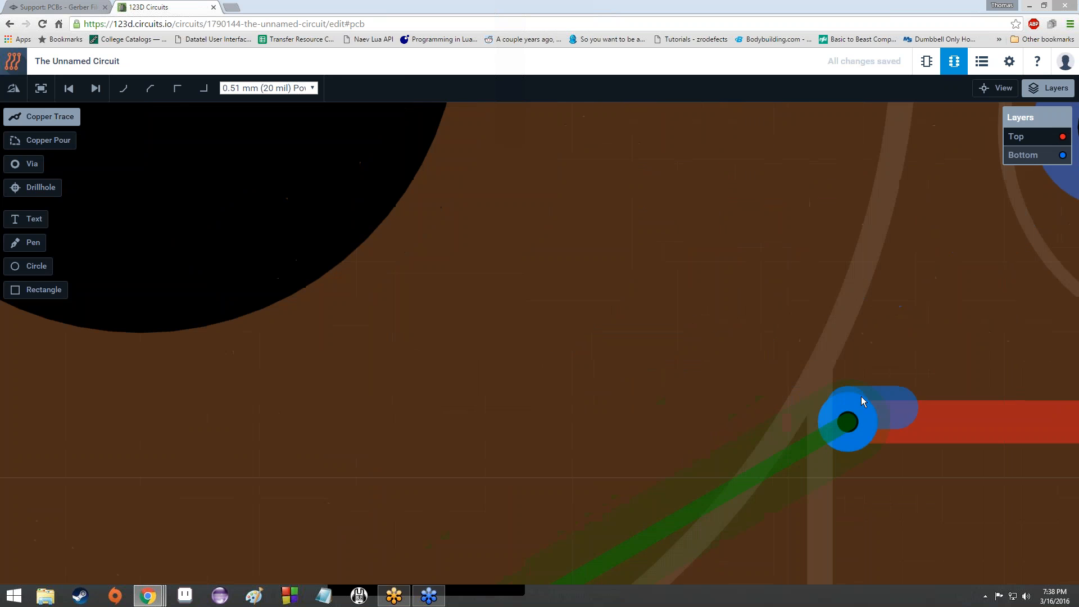
{"action": "scroll", "coordinate": [818, 415], "scroll_direction": "down", "scroll_amount": 5}
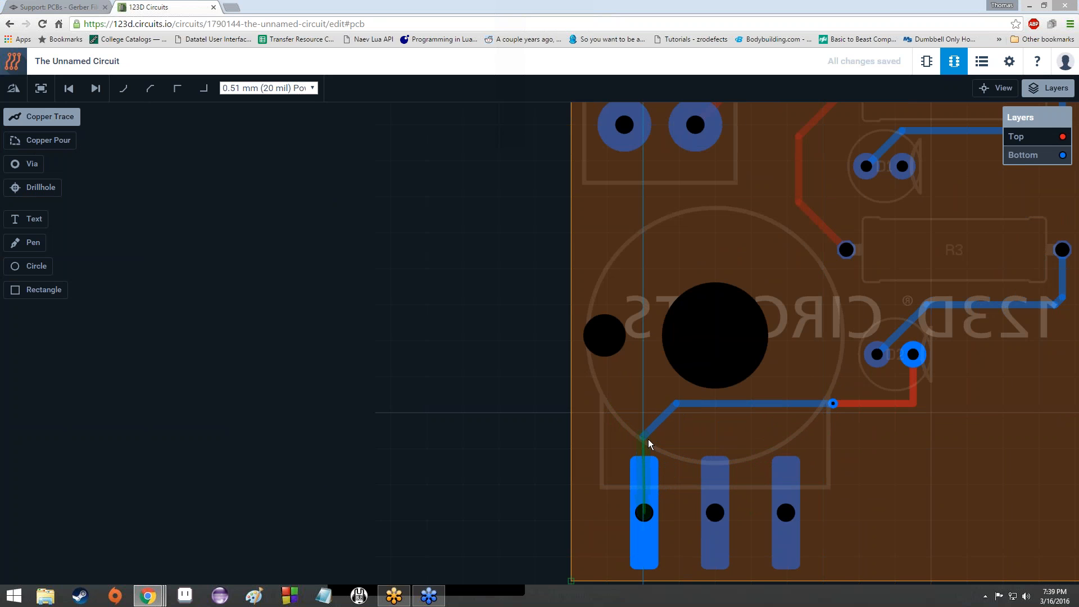
{"action": "left_click", "coordinate": [645, 512]}
Step: Toggle between Top and Bottom layer views to check the via route
{"action": "scroll", "coordinate": [935, 422], "scroll_direction": "down", "scroll_amount": 3}
{"action": "scroll", "coordinate": [936, 424], "scroll_direction": "up", "scroll_amount": 3}
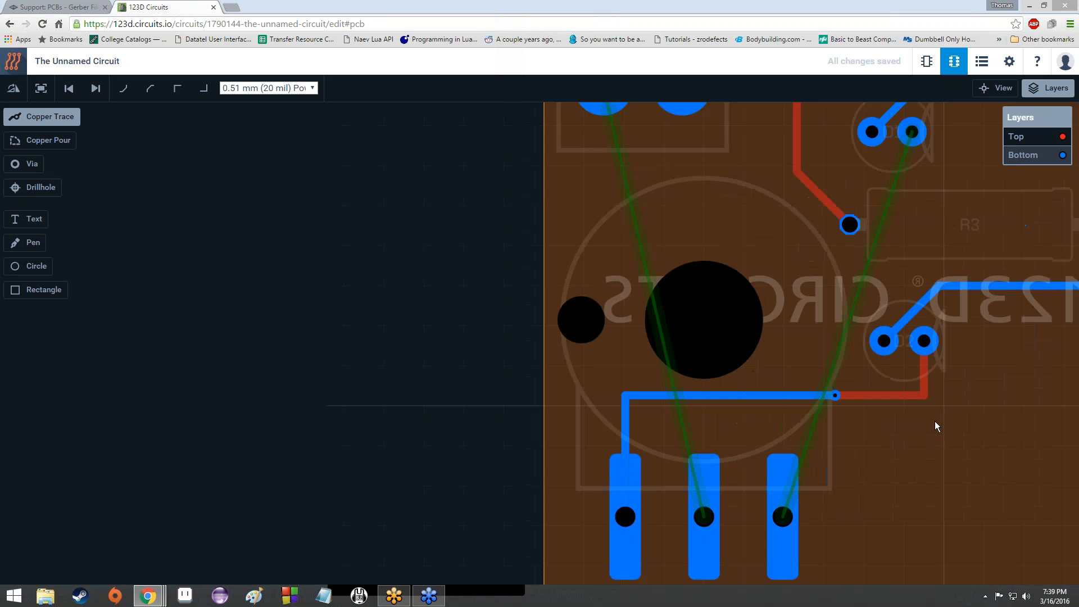
{"action": "scroll", "coordinate": [936, 421], "scroll_direction": "up", "scroll_amount": 3}
{"action": "scroll", "coordinate": [934, 422], "scroll_direction": "down", "scroll_amount": 4}
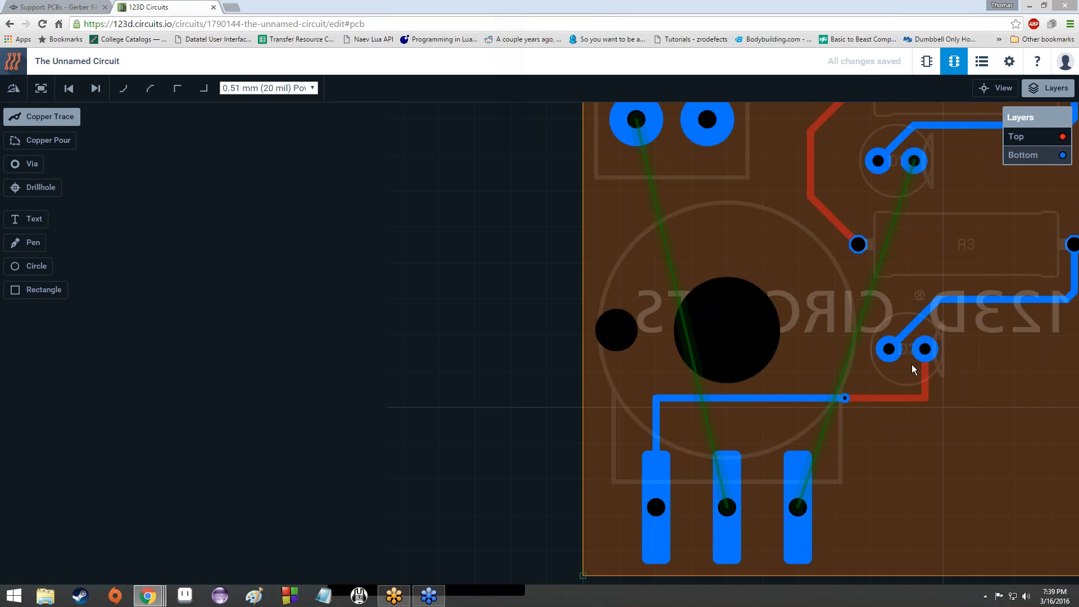
{"action": "left_click", "coordinate": [1033, 141]}
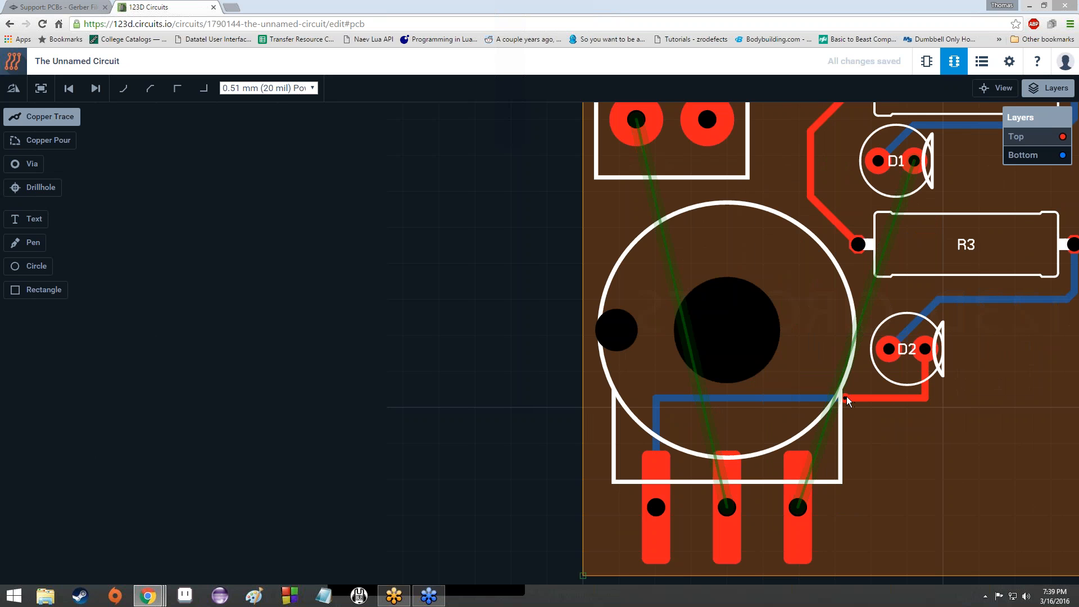
{"action": "left_click", "coordinate": [1034, 156]}
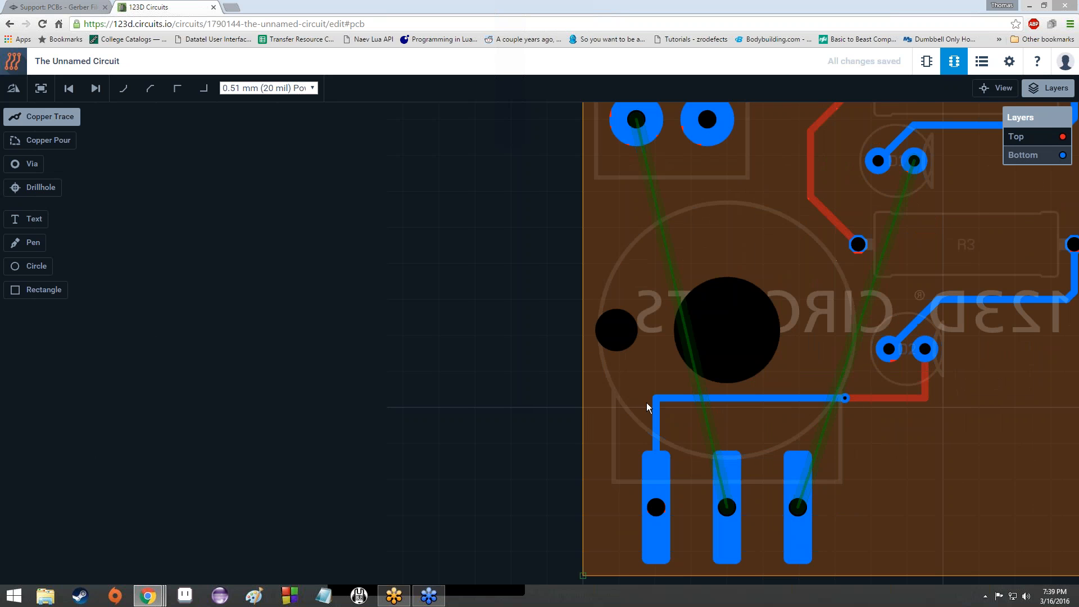
Step: Draw a D1 trace through a via to the right pin, then undo it and the D2 trace
{"action": "left_click", "coordinate": [1029, 137]}
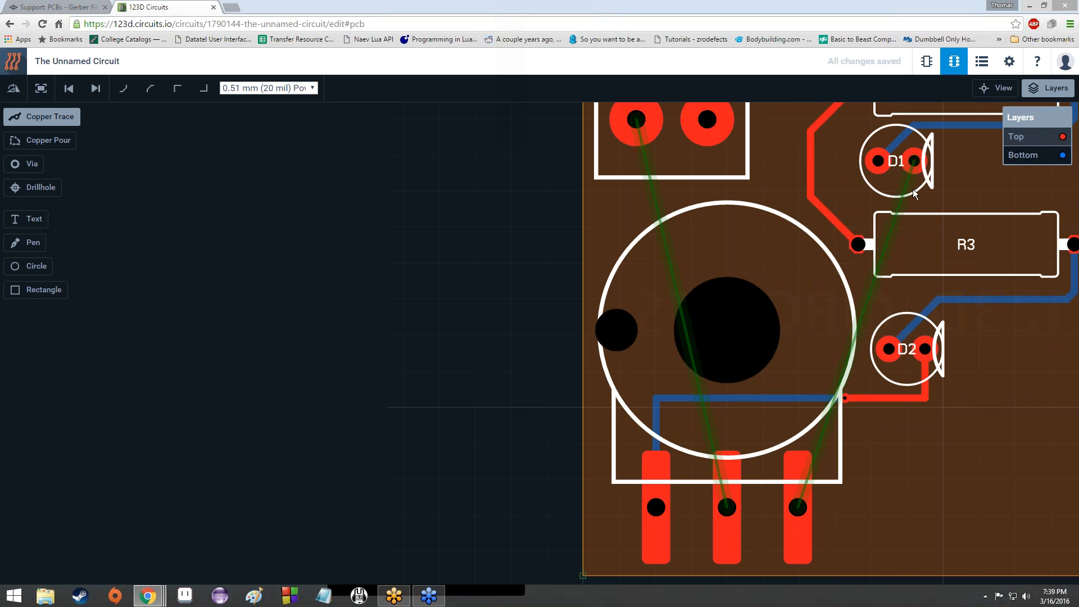
{"action": "left_click", "coordinate": [918, 161]}
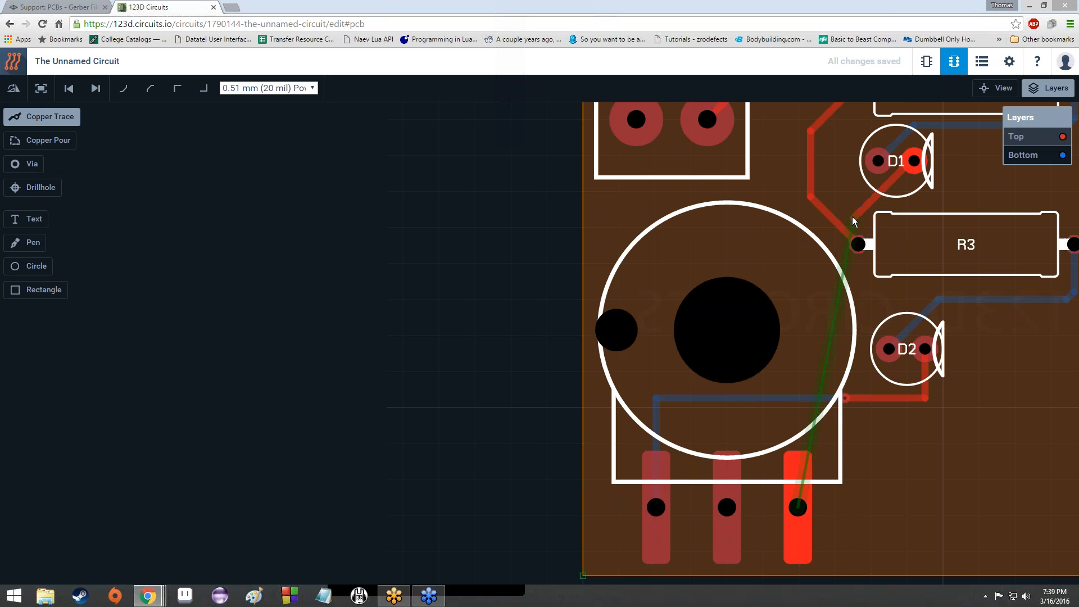
{"action": "double_click", "coordinate": [848, 216]}
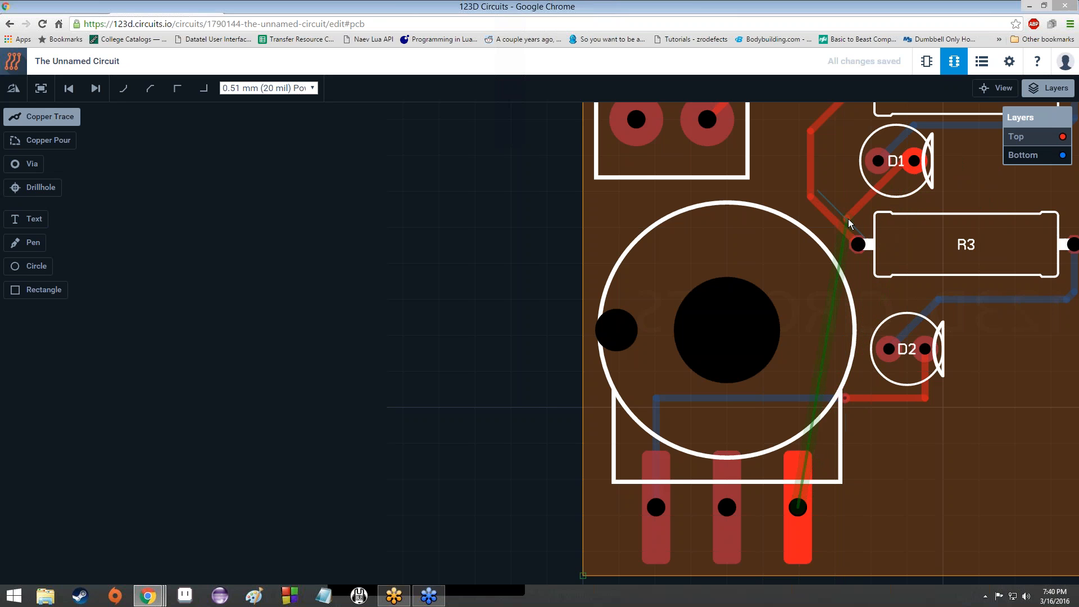
{"action": "left_click", "coordinate": [848, 218]}
{"action": "left_click", "coordinate": [1046, 156]}
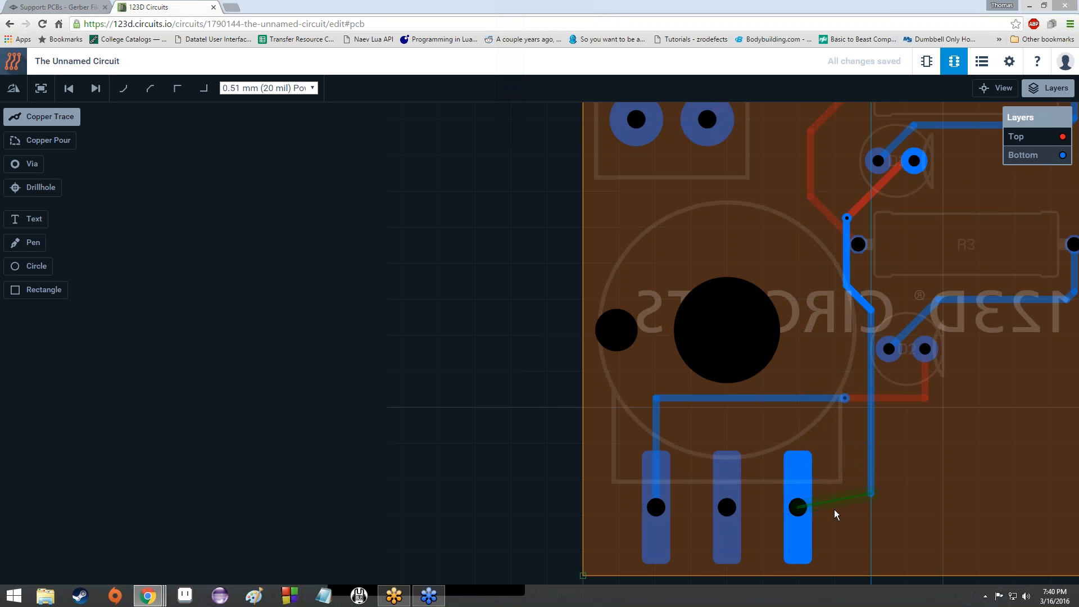
{"action": "left_click", "coordinate": [797, 510]}
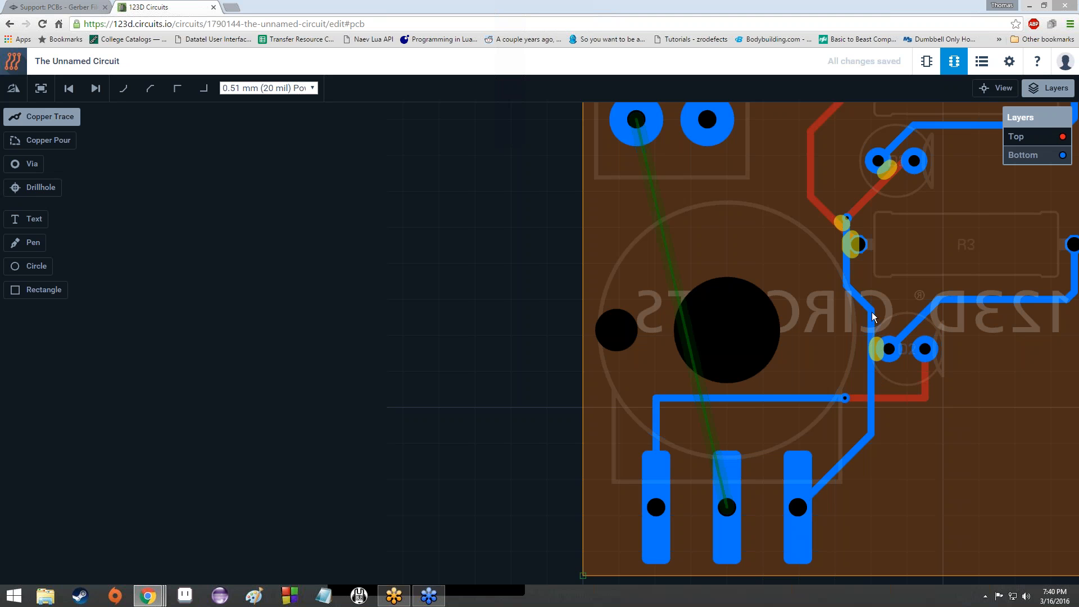
{"action": "left_click", "coordinate": [77, 91]}
{"action": "left_click", "coordinate": [77, 90]}
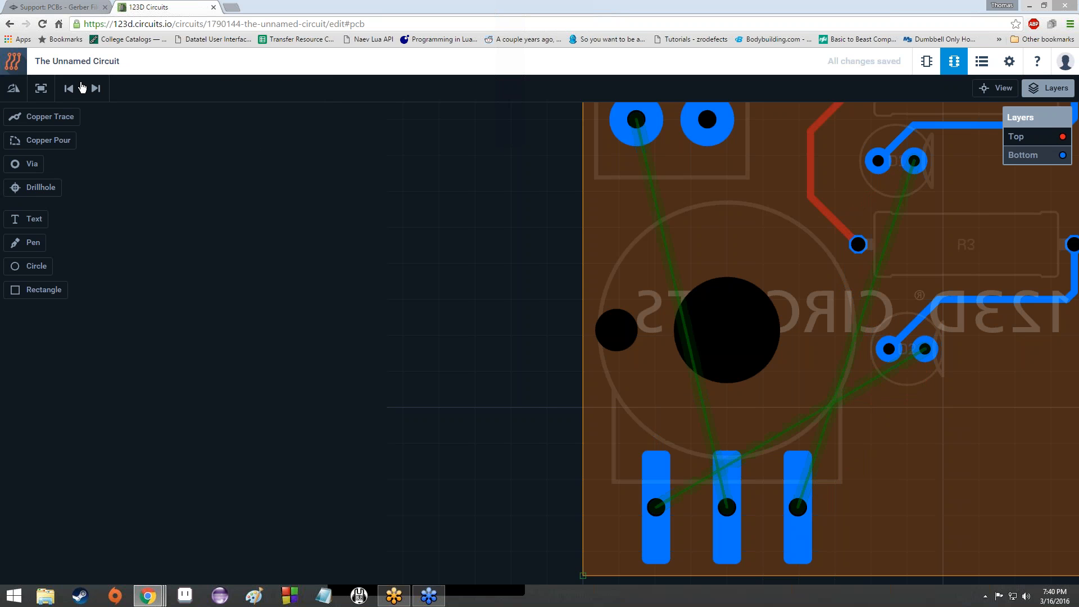
Step: Redo the D2 trace to the left pin and start a top-layer copper trace from D1's right pad
{"action": "left_click", "coordinate": [96, 89]}
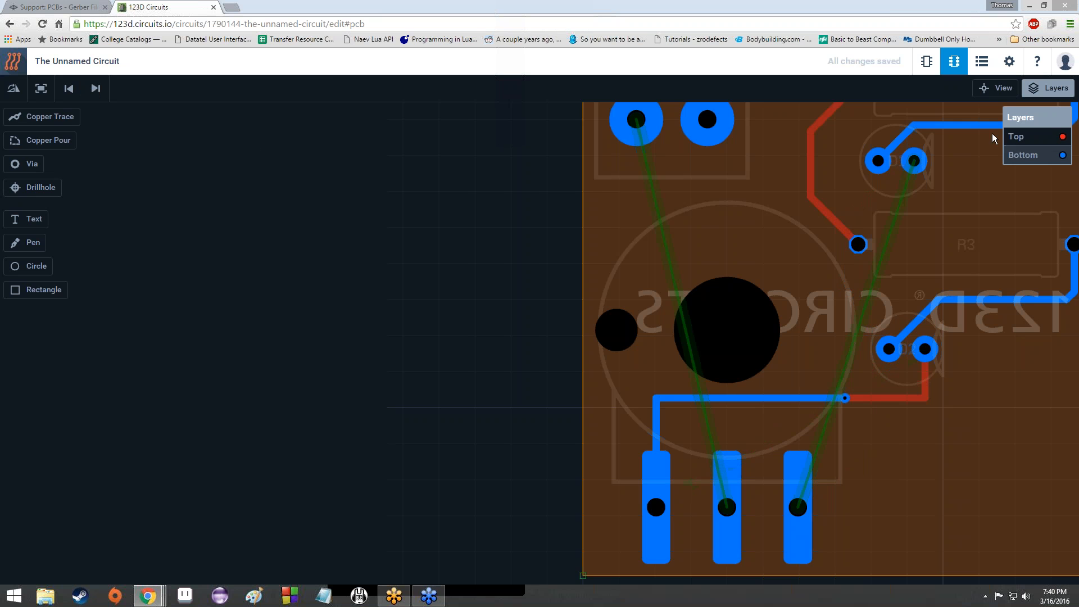
{"action": "left_click", "coordinate": [1012, 136]}
{"action": "left_click", "coordinate": [908, 180]}
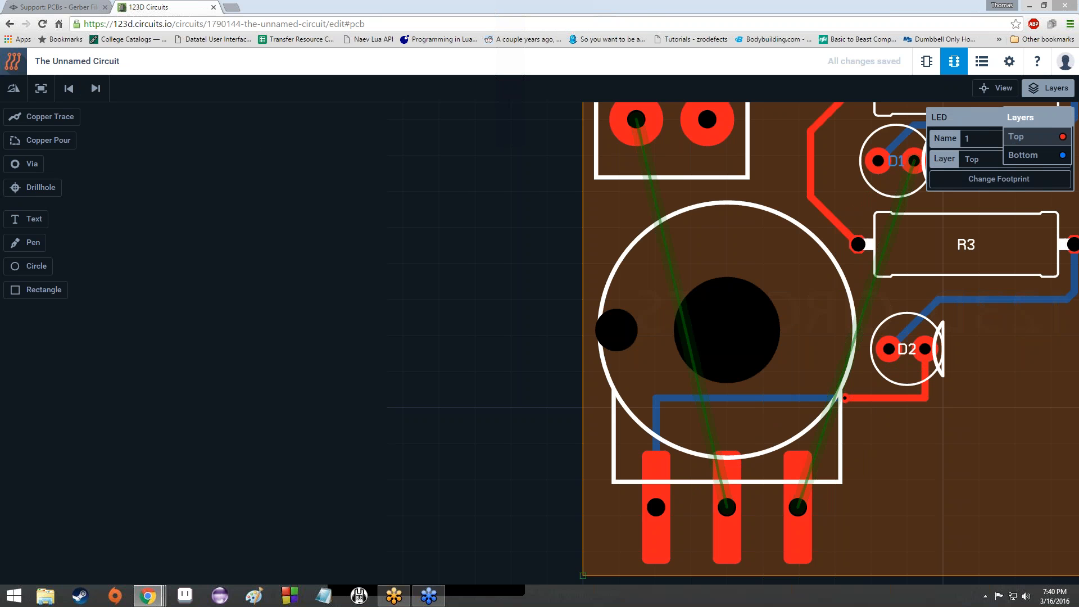
{"action": "left_click", "coordinate": [76, 116]}
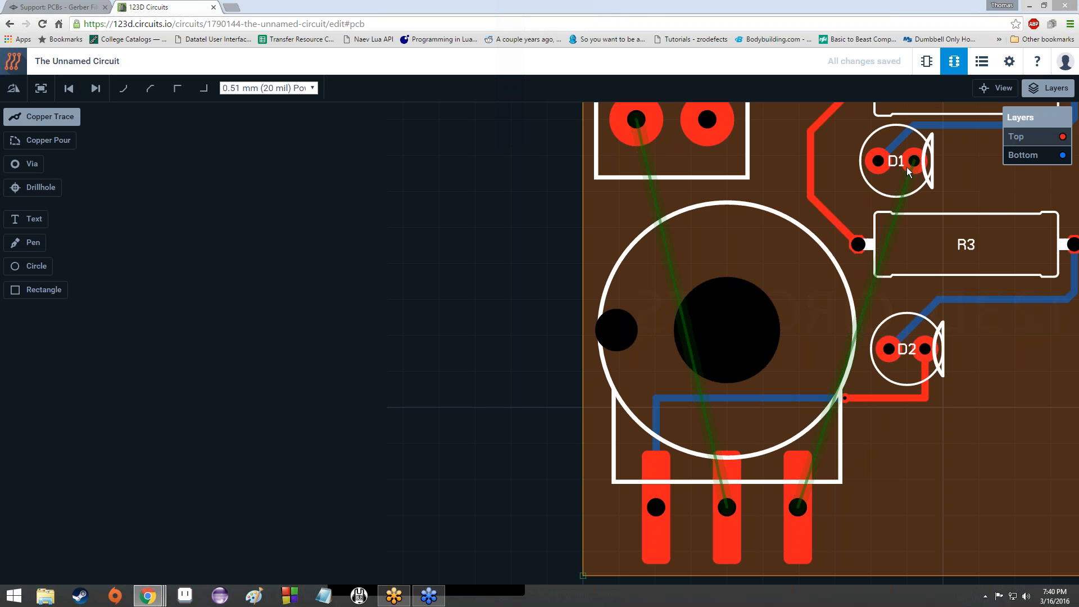
{"action": "left_click", "coordinate": [914, 169]}
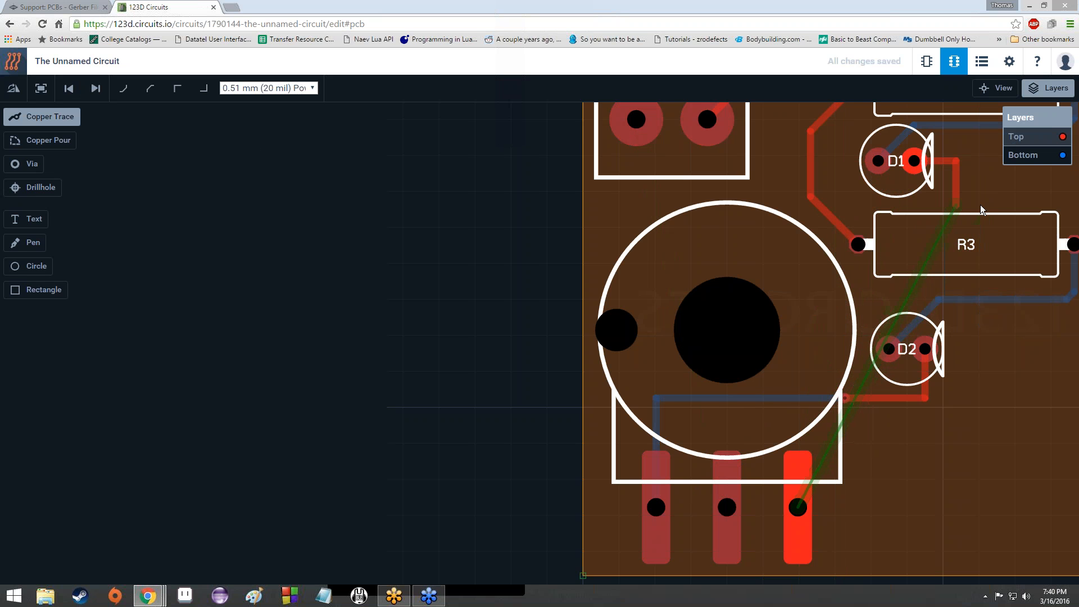
{"action": "scroll", "coordinate": [973, 209], "scroll_direction": "up", "scroll_amount": 2}
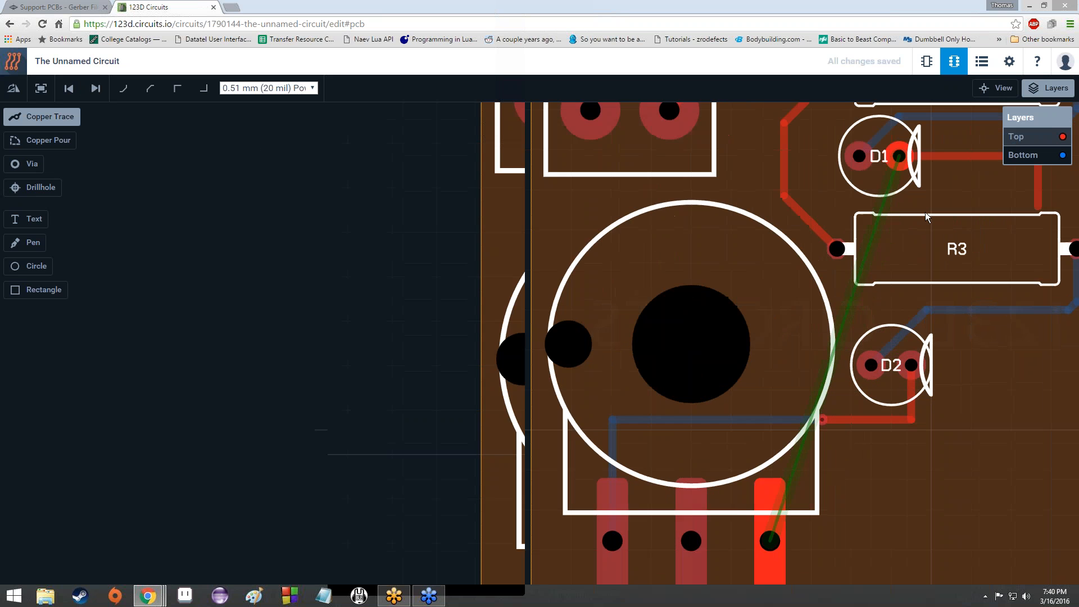
{"action": "scroll", "coordinate": [915, 210], "scroll_direction": "down", "scroll_amount": 3}
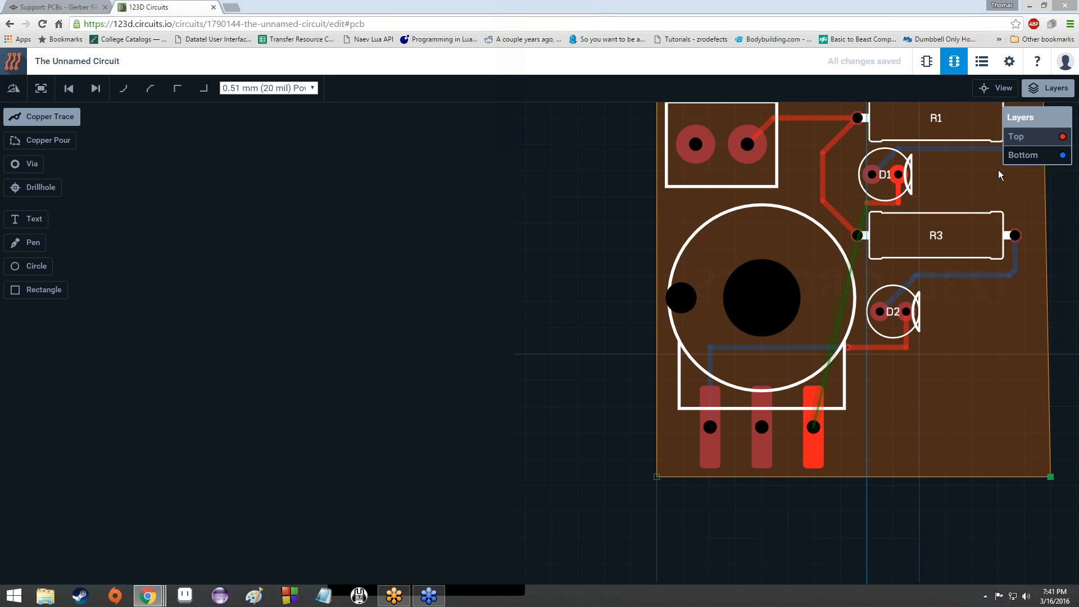
Step: Drop a via and route the trace on bottom copper to the three-pin part's right pin, then select the Top layer
{"action": "left_click", "coordinate": [861, 203], "text": "shift"}
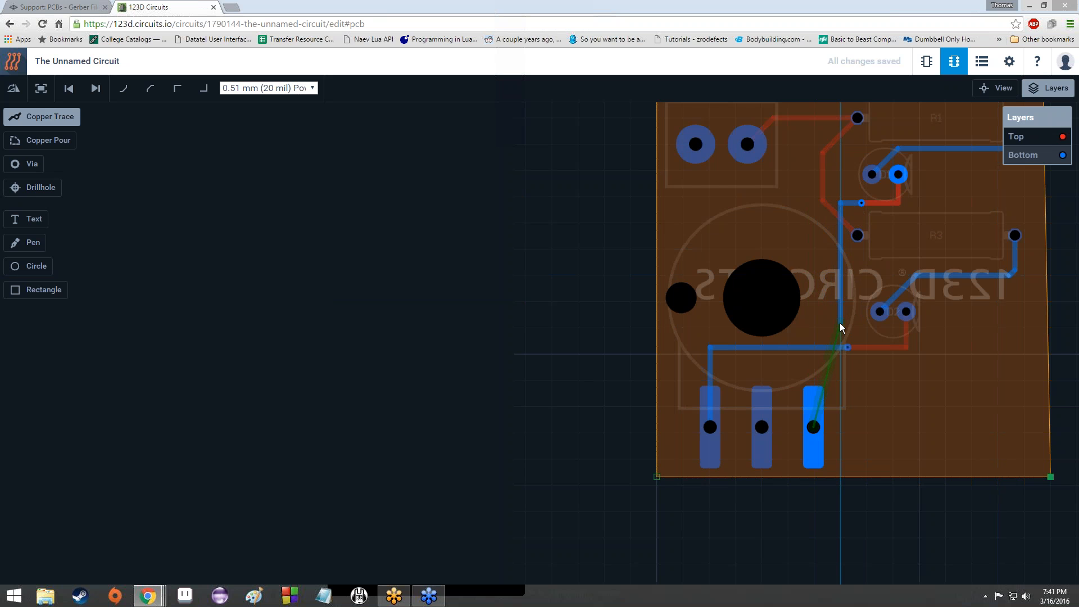
{"action": "left_click", "coordinate": [839, 323]}
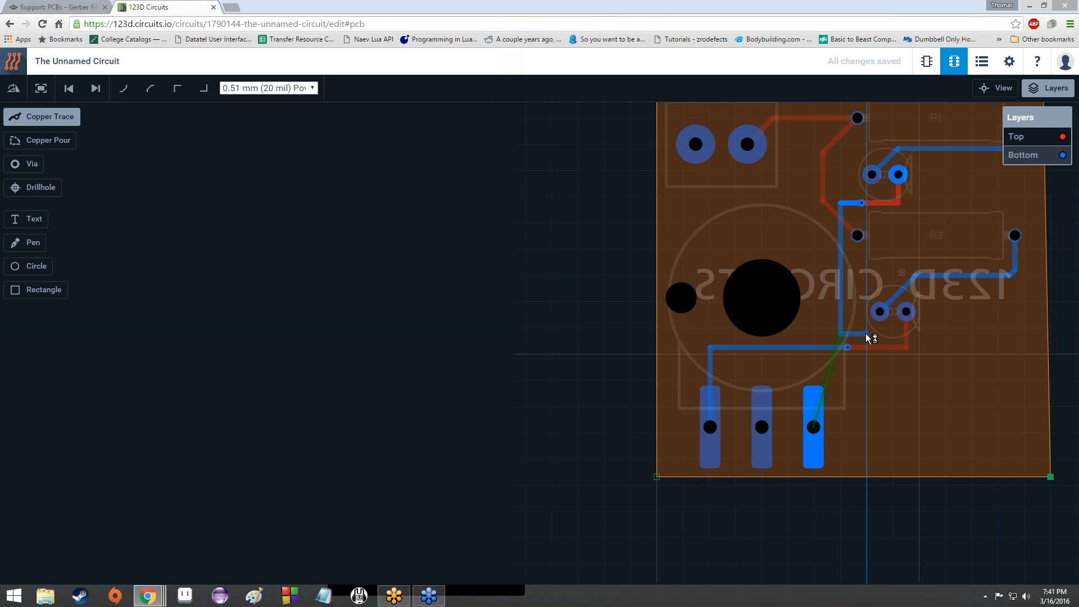
{"action": "left_click", "coordinate": [862, 331]}
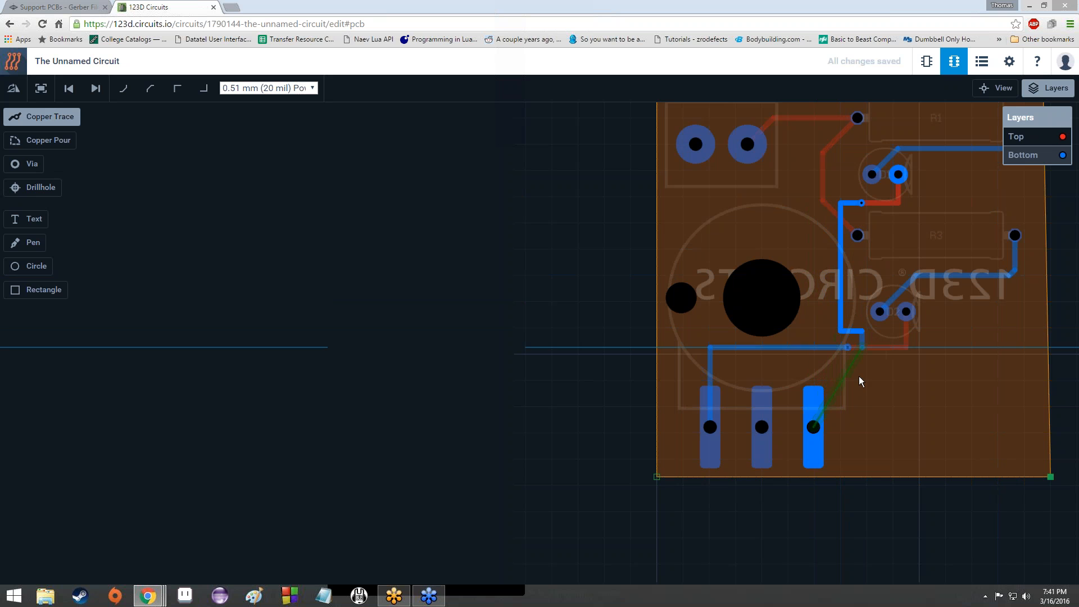
{"action": "left_click", "coordinate": [815, 428]}
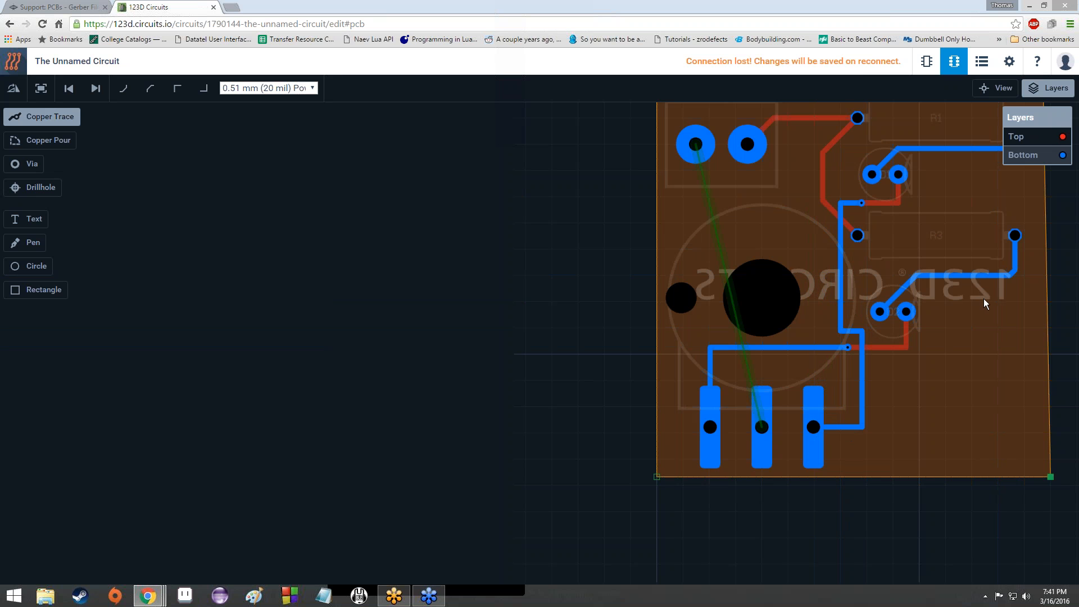
{"action": "scroll", "coordinate": [964, 255], "scroll_direction": "up", "scroll_amount": 2}
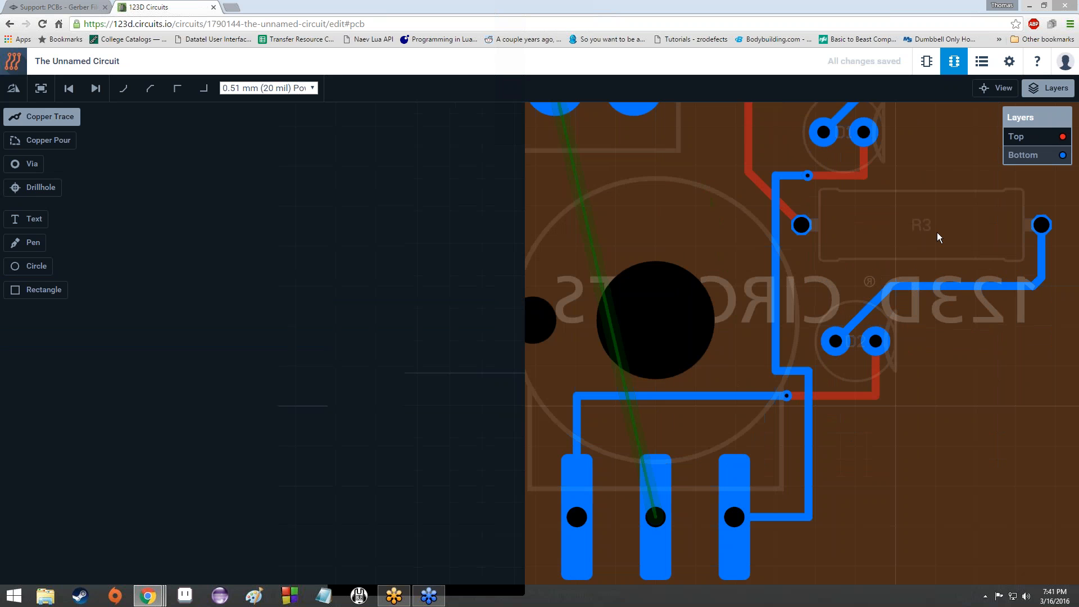
{"action": "scroll", "coordinate": [936, 232], "scroll_direction": "down", "scroll_amount": 3}
{"action": "scroll", "coordinate": [930, 233], "scroll_direction": "up", "scroll_amount": 3}
{"action": "scroll", "coordinate": [929, 234], "scroll_direction": "down", "scroll_amount": 3}
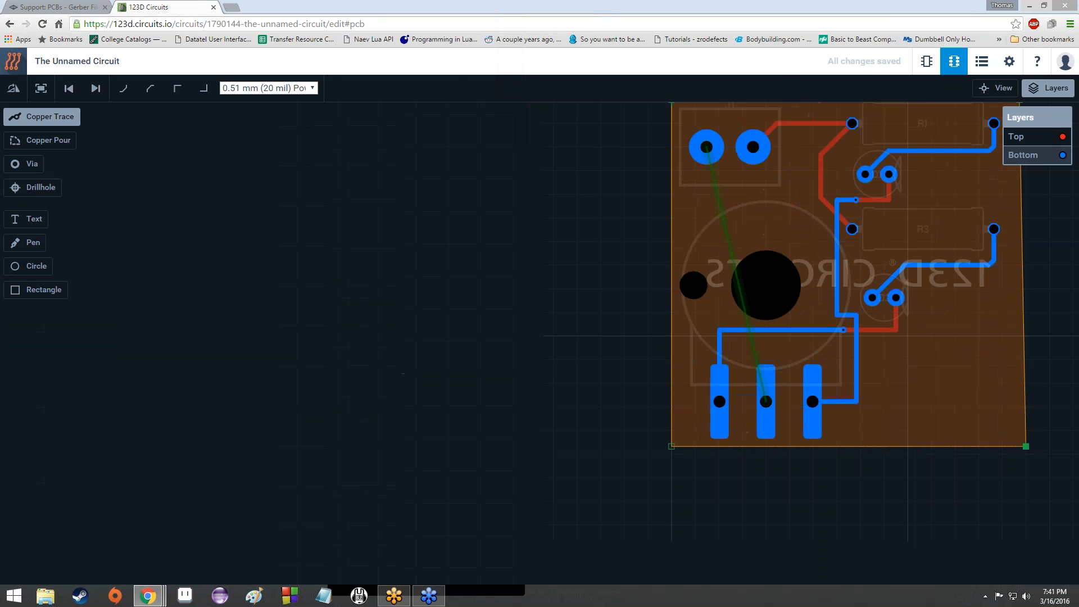
{"action": "left_click", "coordinate": [1030, 140]}
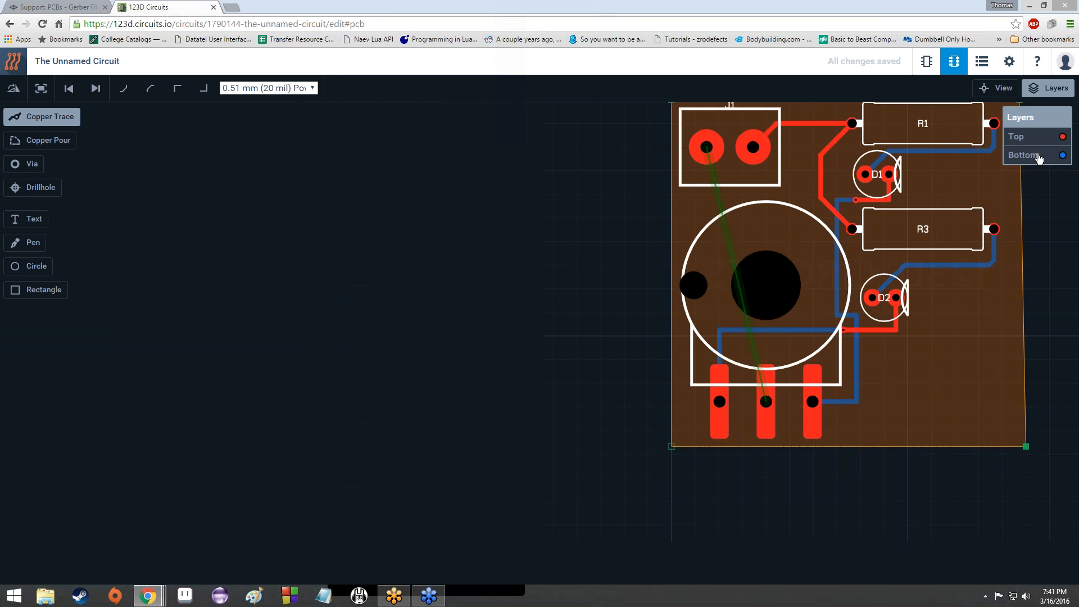
{"action": "scroll", "coordinate": [851, 234], "scroll_direction": "down", "scroll_amount": 3}
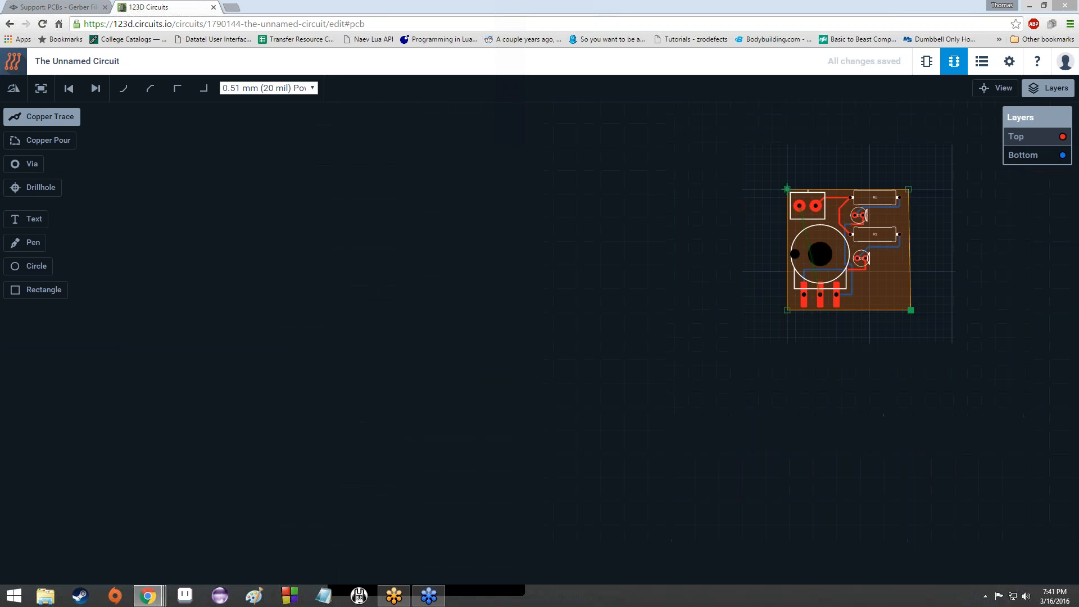
{"action": "scroll", "coordinate": [851, 234], "scroll_direction": "up", "scroll_amount": 5}
{"action": "scroll", "coordinate": [849, 236], "scroll_direction": "down", "scroll_amount": 3}
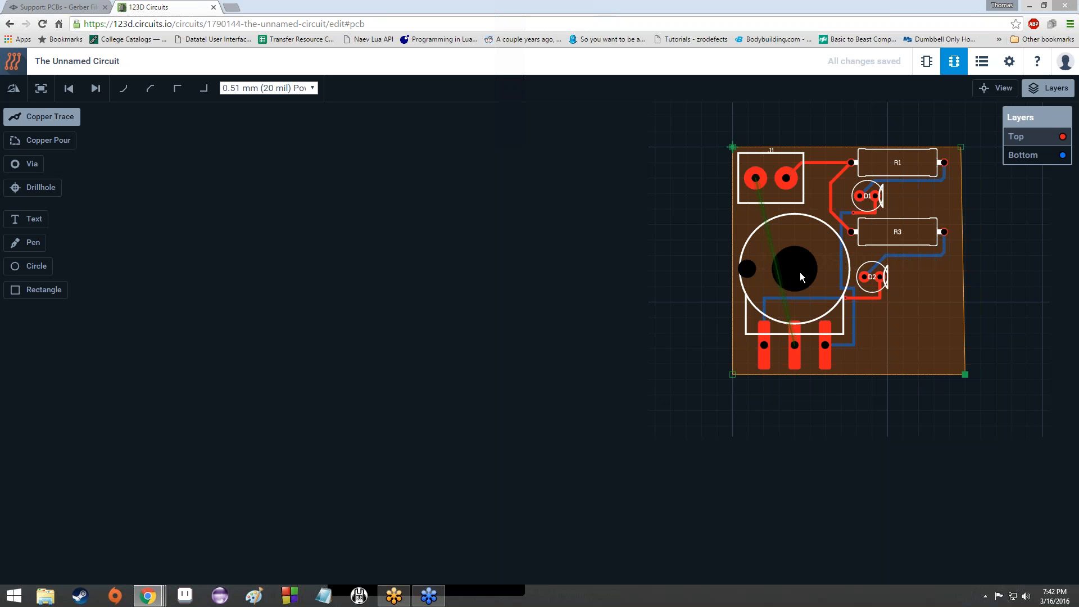
{"action": "scroll", "coordinate": [765, 247], "scroll_direction": "up", "scroll_amount": 3}
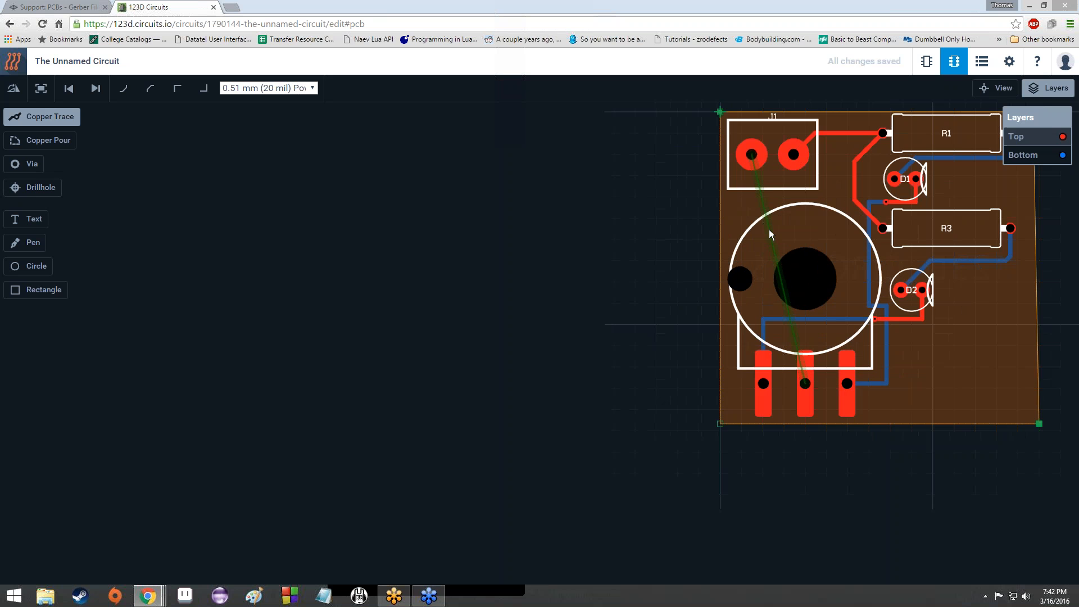
{"action": "scroll", "coordinate": [736, 326], "scroll_direction": "up", "scroll_amount": 3}
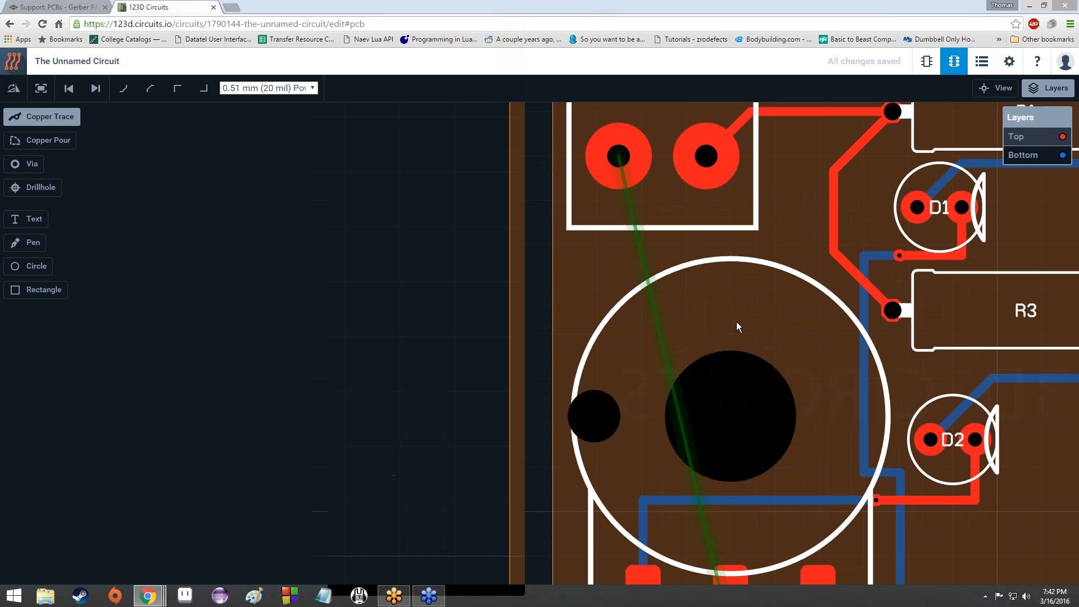
{"action": "scroll", "coordinate": [736, 326], "scroll_direction": "down", "scroll_amount": 5}
{"action": "scroll", "coordinate": [737, 326], "scroll_direction": "up", "scroll_amount": 4}
{"action": "scroll", "coordinate": [737, 321], "scroll_direction": "down", "scroll_amount": 5}
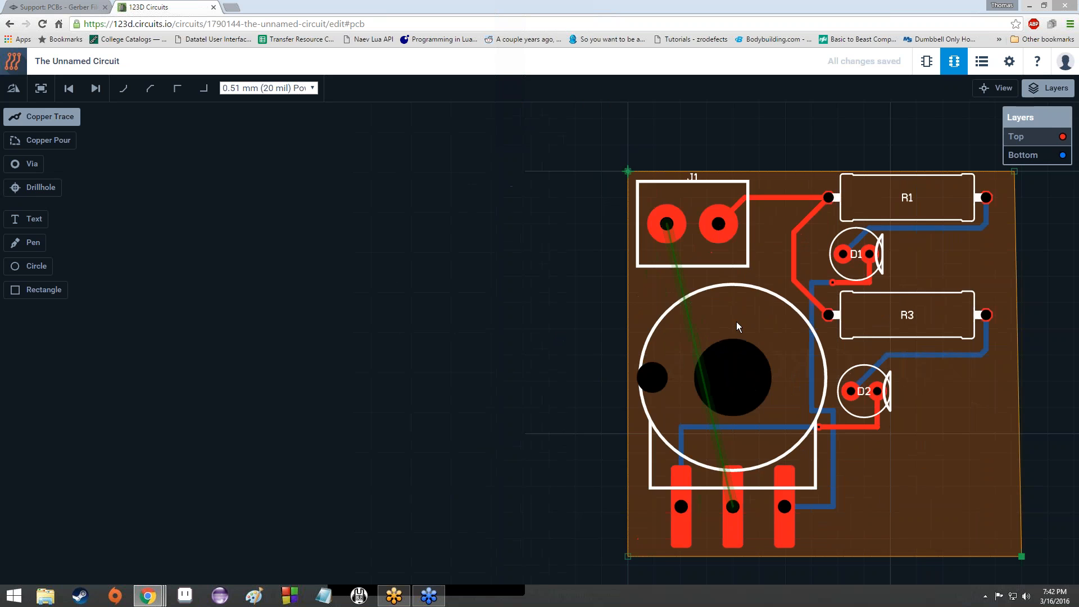
{"action": "scroll", "coordinate": [734, 324], "scroll_direction": "up", "scroll_amount": 5}
{"action": "scroll", "coordinate": [737, 318], "scroll_direction": "down", "scroll_amount": 2}
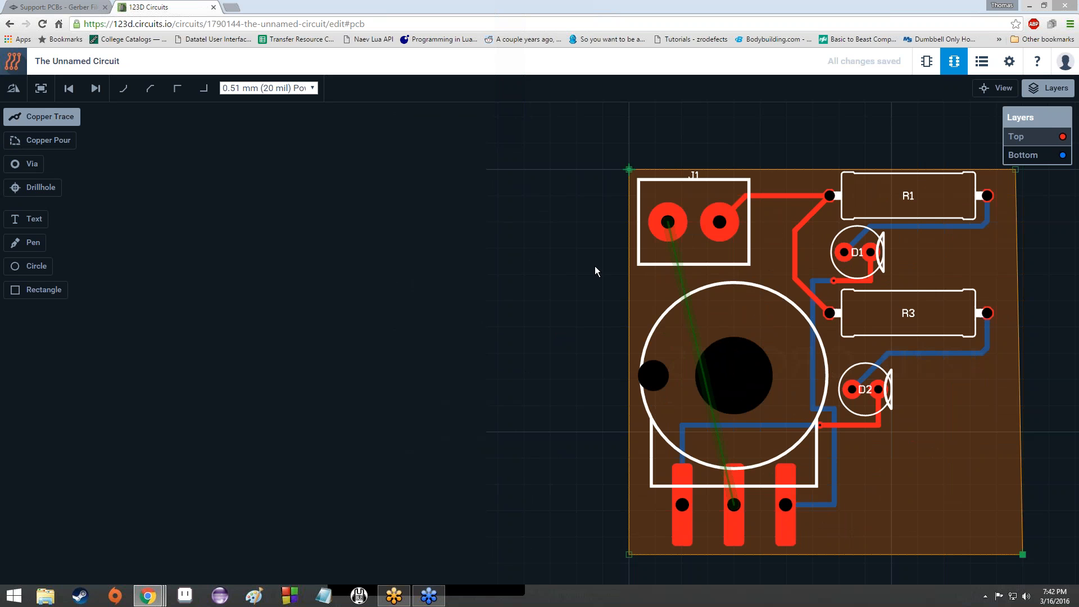
{"action": "scroll", "coordinate": [868, 327], "scroll_direction": "up", "scroll_amount": 5}
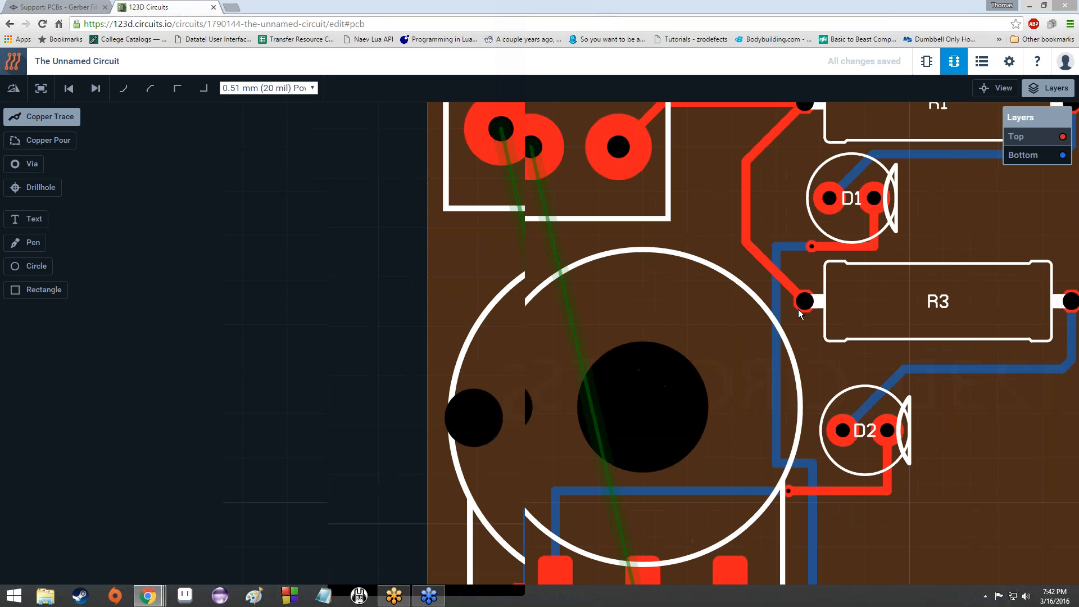
{"action": "scroll", "coordinate": [798, 311], "scroll_direction": "down", "scroll_amount": 8}
{"action": "scroll", "coordinate": [799, 313], "scroll_direction": "up", "scroll_amount": 3}
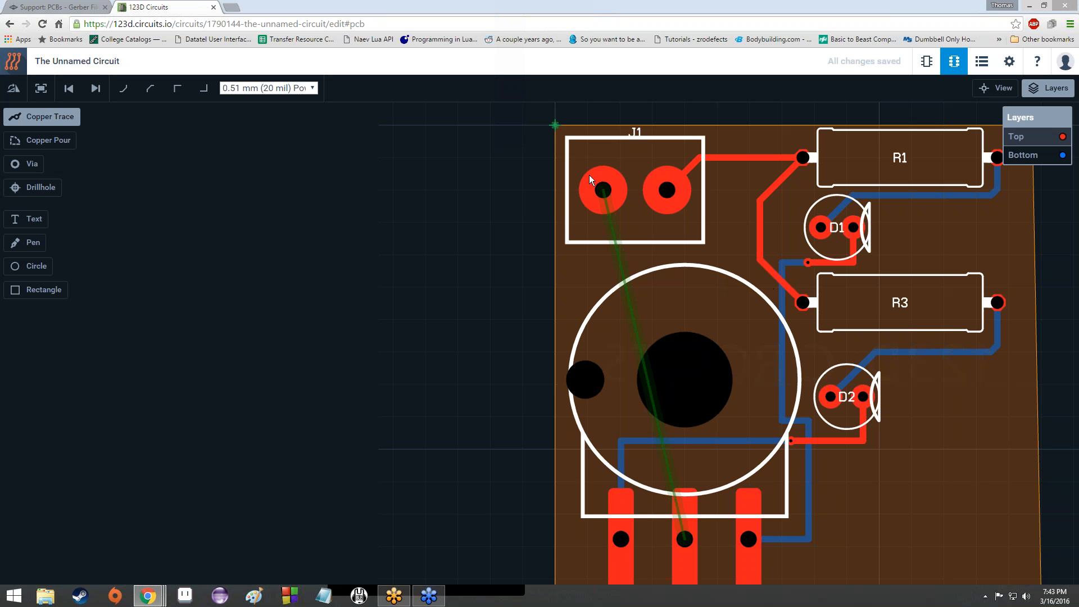
{"action": "scroll", "coordinate": [589, 174], "scroll_direction": "down", "scroll_amount": 3}
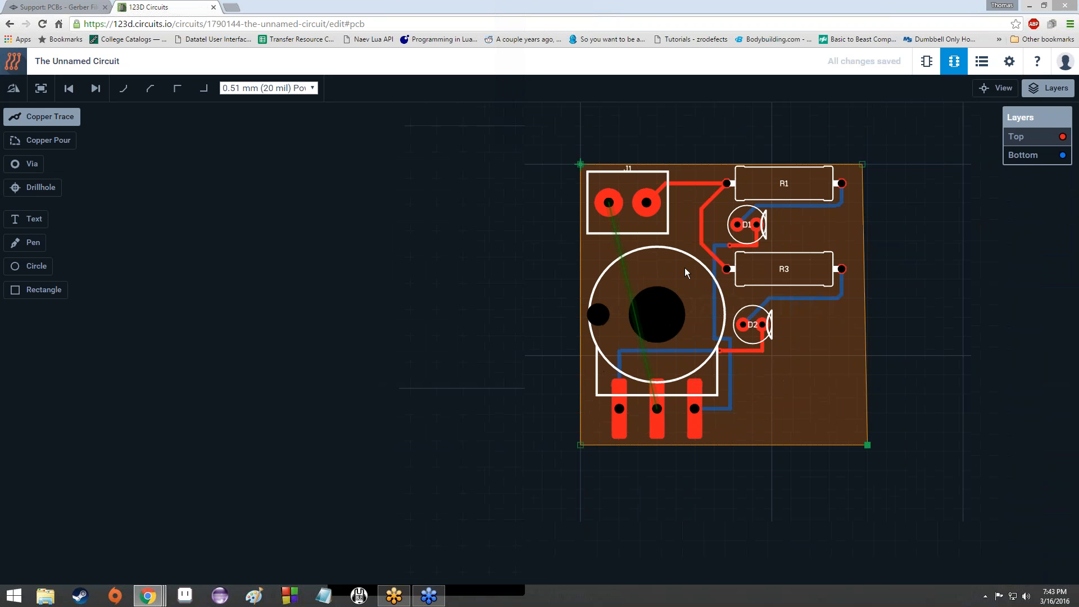
{"action": "scroll", "coordinate": [684, 267], "scroll_direction": "up", "scroll_amount": 2}
{"action": "scroll", "coordinate": [685, 267], "scroll_direction": "down", "scroll_amount": 2}
{"action": "scroll", "coordinate": [685, 267], "scroll_direction": "up", "scroll_amount": 4}
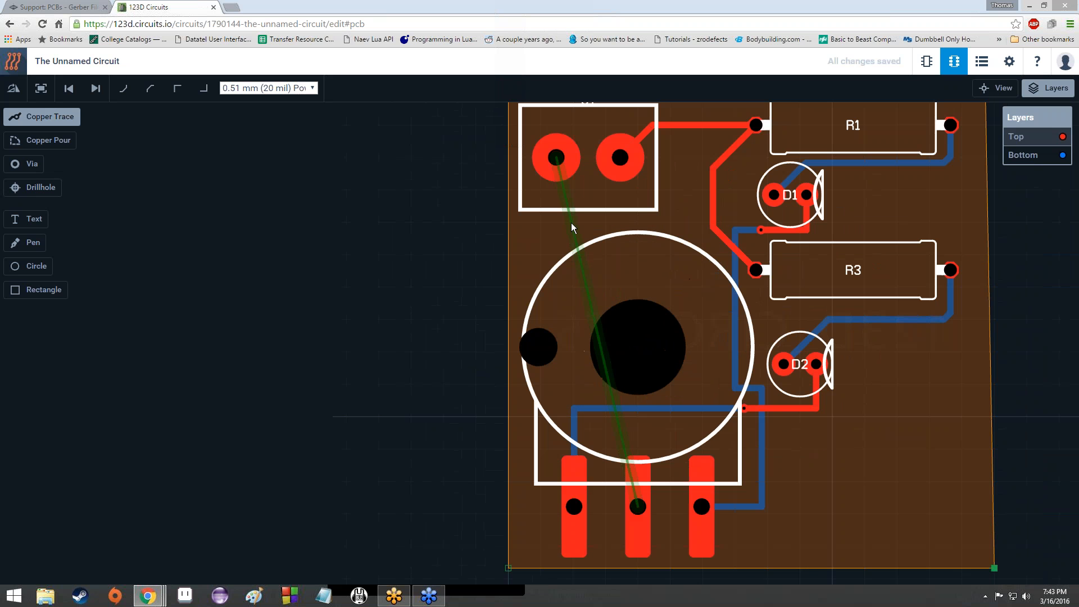
{"action": "scroll", "coordinate": [571, 223], "scroll_direction": "down", "scroll_amount": 3}
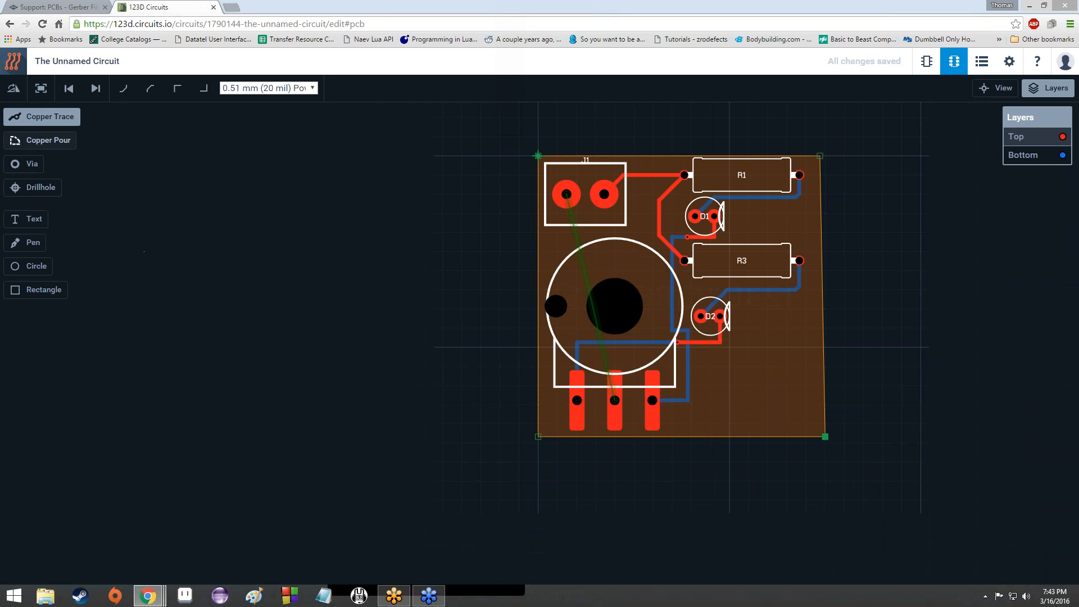
Step: Start a Copper Pour tied to J1's left pad net
{"action": "left_click", "coordinate": [57, 145]}
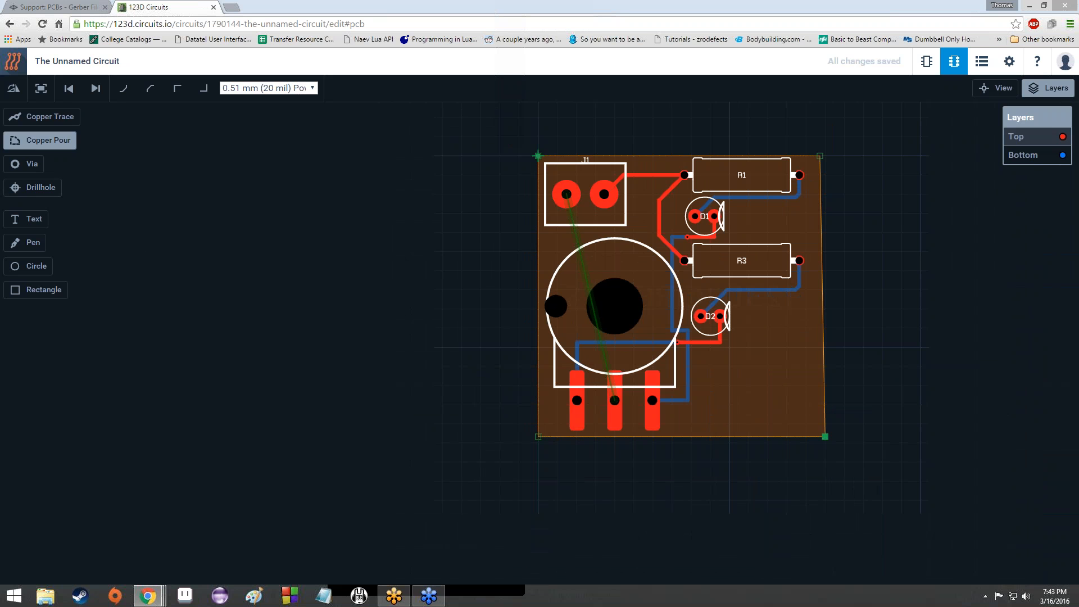
{"action": "scroll", "coordinate": [566, 187], "scroll_direction": "up", "scroll_amount": 3}
{"action": "scroll", "coordinate": [567, 187], "scroll_direction": "down", "scroll_amount": 3}
{"action": "scroll", "coordinate": [566, 187], "scroll_direction": "up", "scroll_amount": 1}
{"action": "scroll", "coordinate": [684, 234], "scroll_direction": "up", "scroll_amount": 4}
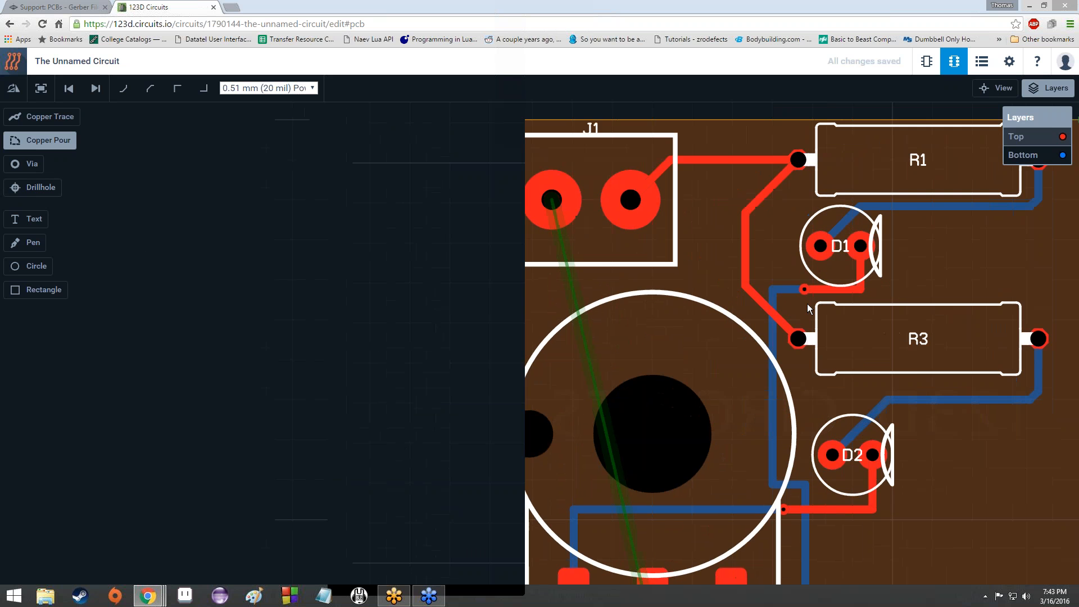
{"action": "scroll", "coordinate": [749, 282], "scroll_direction": "down", "scroll_amount": 3}
{"action": "scroll", "coordinate": [750, 282], "scroll_direction": "up", "scroll_amount": 1}
{"action": "scroll", "coordinate": [753, 292], "scroll_direction": "down", "scroll_amount": 2}
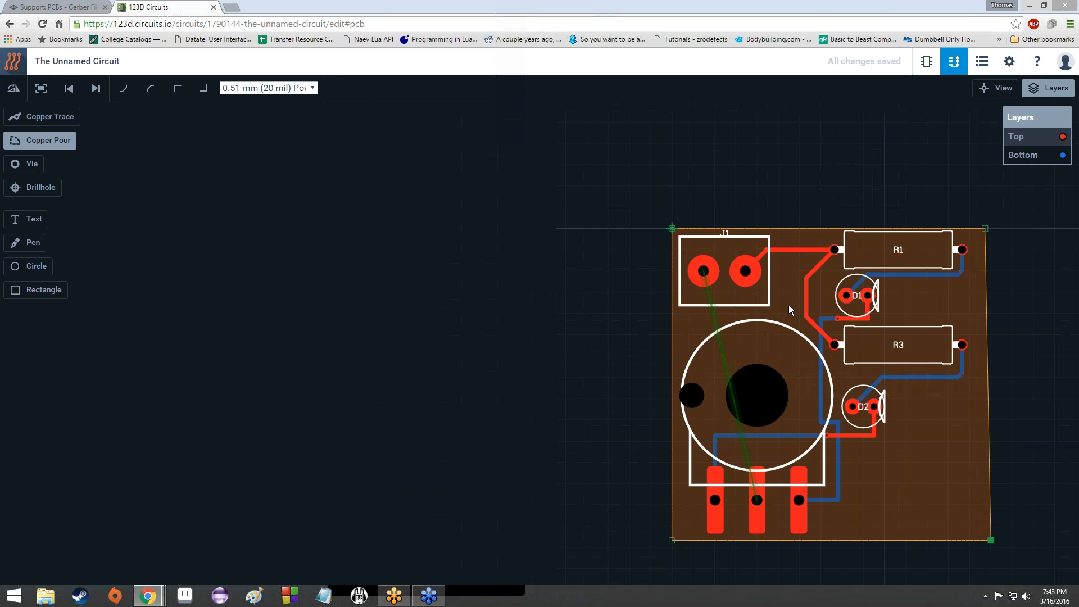
{"action": "scroll", "coordinate": [788, 304], "scroll_direction": "up", "scroll_amount": 2}
{"action": "scroll", "coordinate": [750, 295], "scroll_direction": "down", "scroll_amount": 3}
{"action": "scroll", "coordinate": [748, 295], "scroll_direction": "up", "scroll_amount": 3}
{"action": "scroll", "coordinate": [748, 294], "scroll_direction": "down", "scroll_amount": 2}
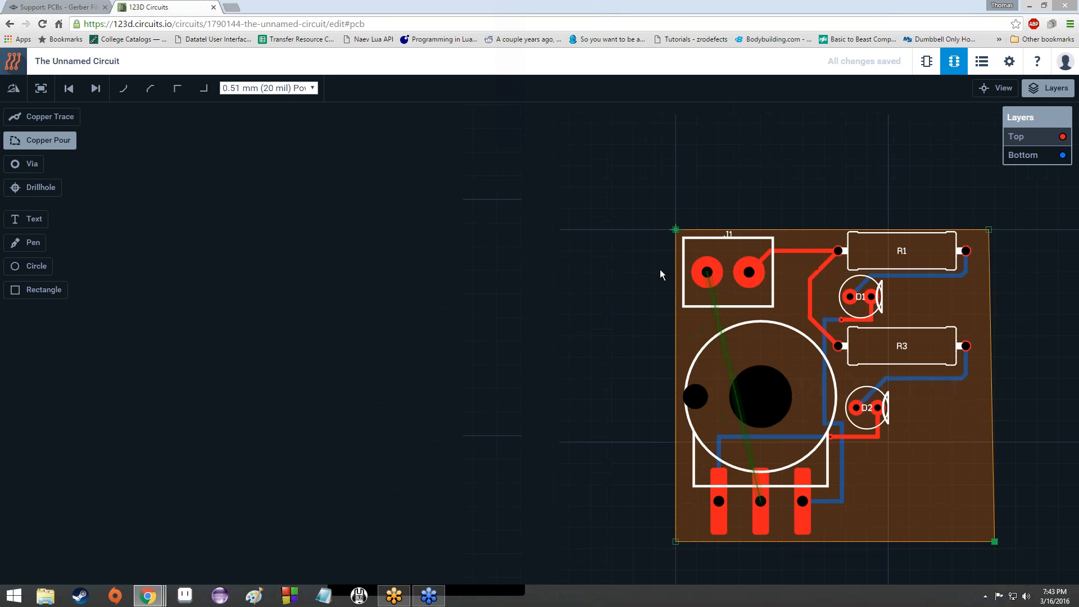
{"action": "scroll", "coordinate": [646, 264], "scroll_direction": "up", "scroll_amount": 1}
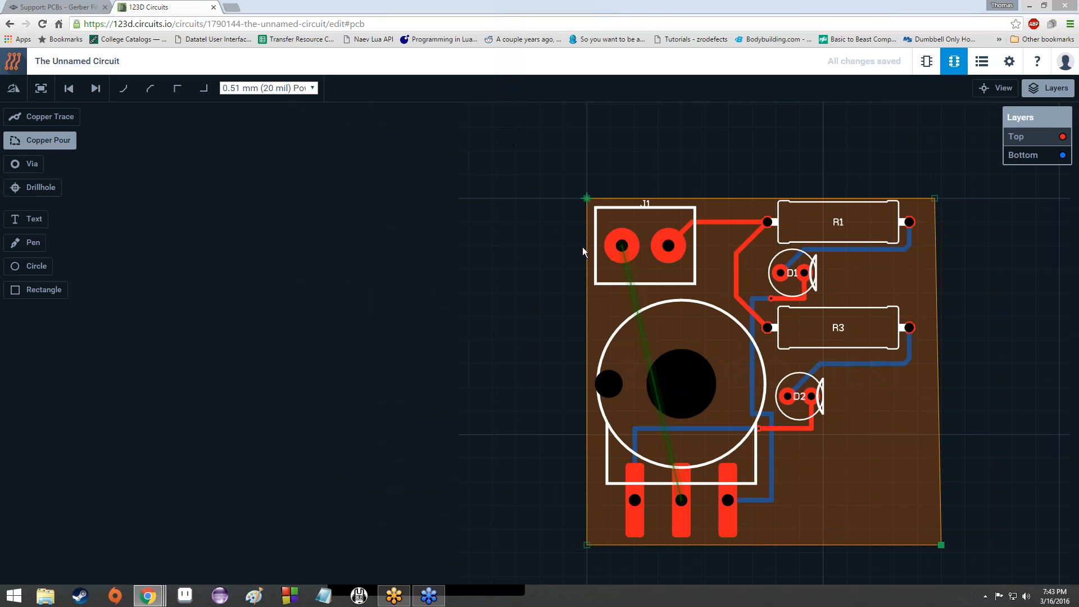
{"action": "left_click", "coordinate": [611, 245]}
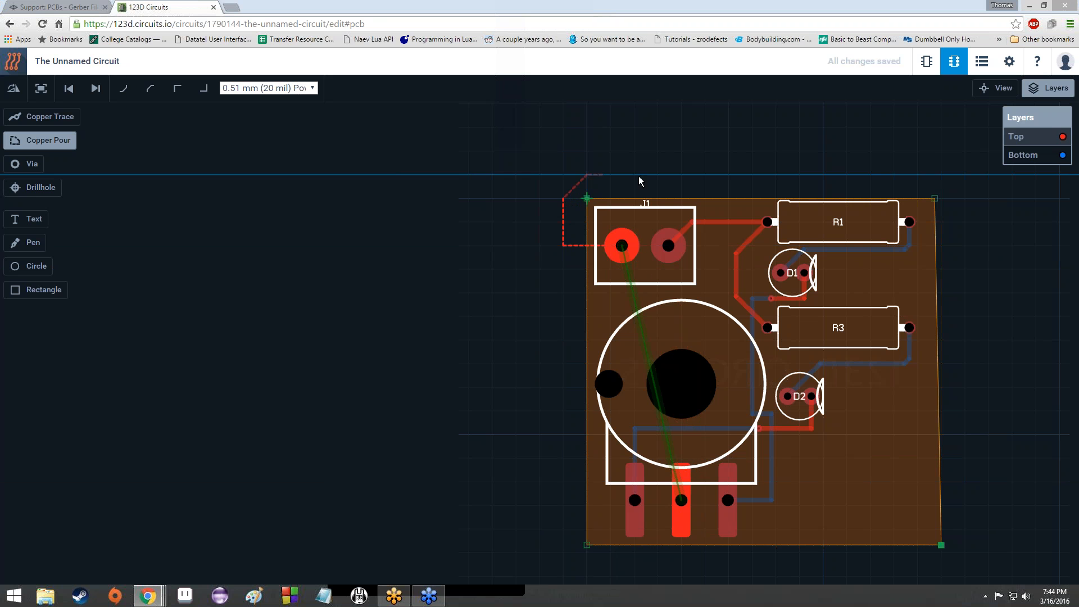
Step: Place four pour outline corners enclosing the whole board
{"action": "left_click", "coordinate": [926, 174]}
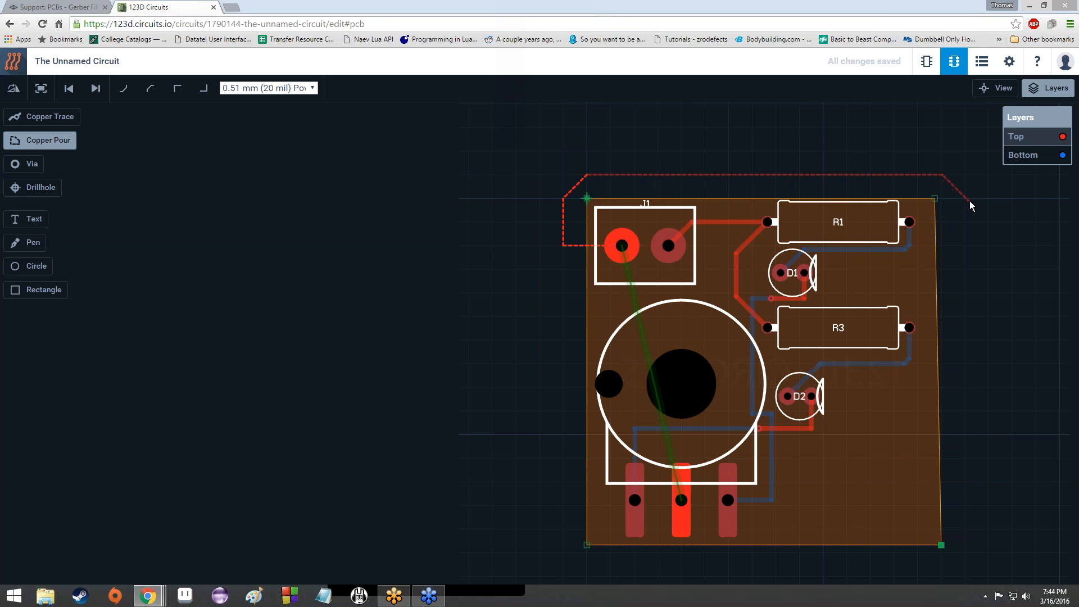
{"action": "left_click", "coordinate": [967, 197]}
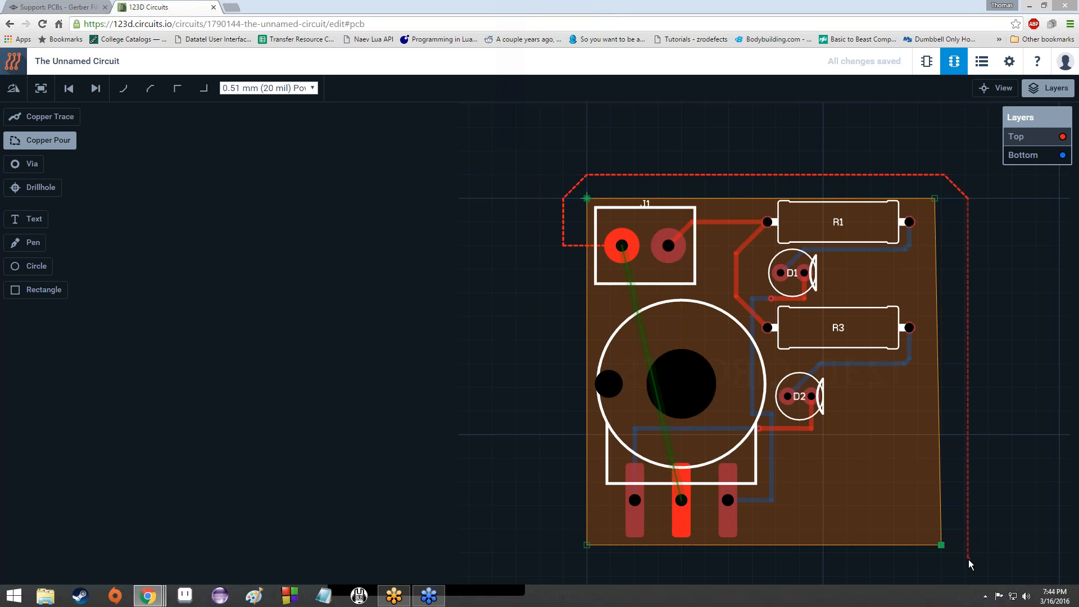
{"action": "left_click", "coordinate": [945, 576]}
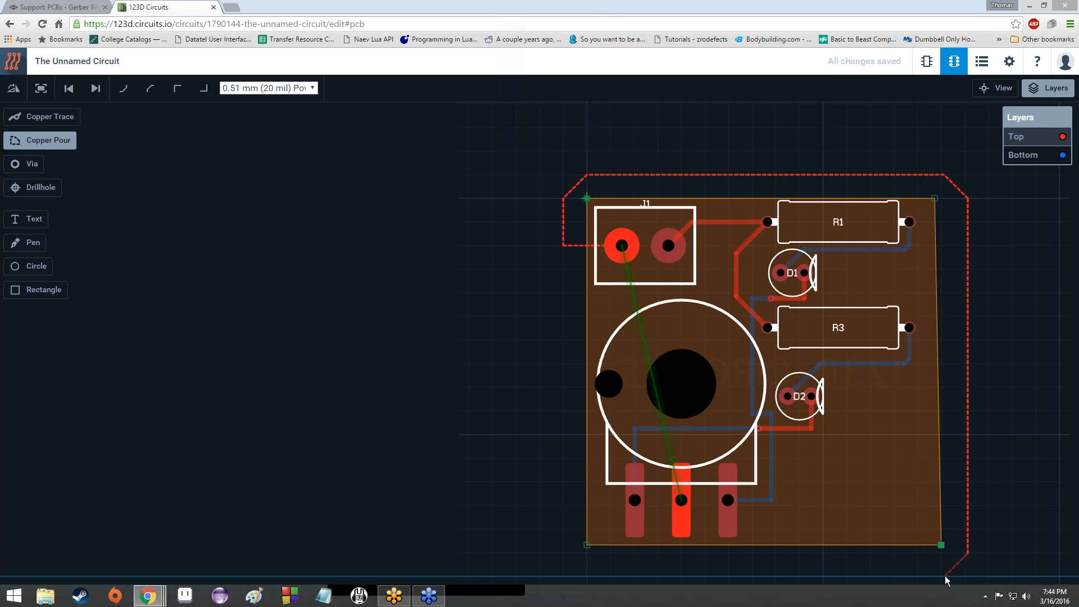
{"action": "left_click", "coordinate": [561, 548]}
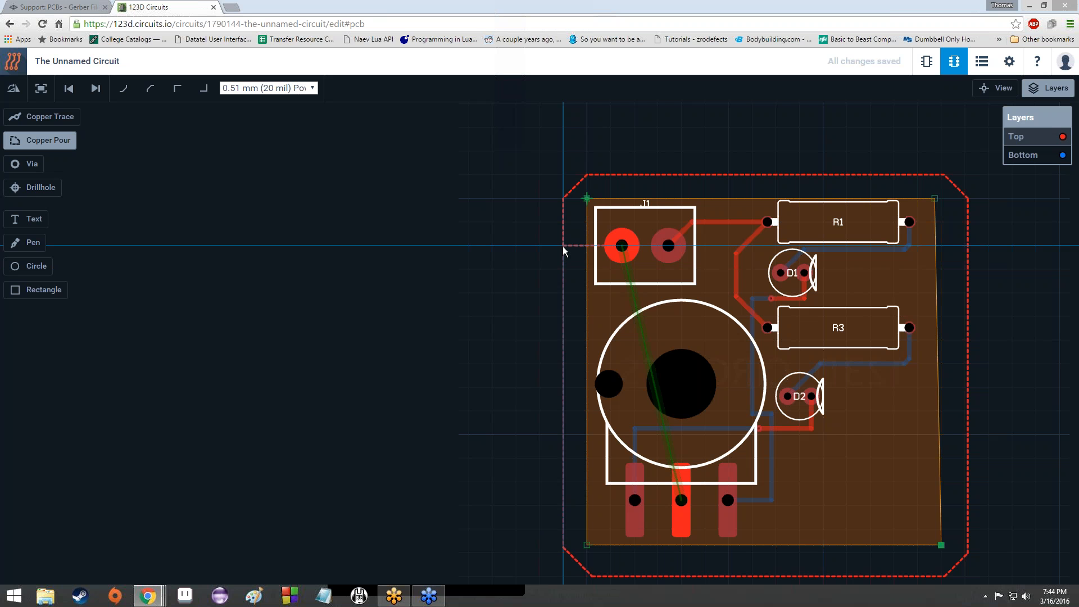
{"action": "double_click", "coordinate": [551, 355]}
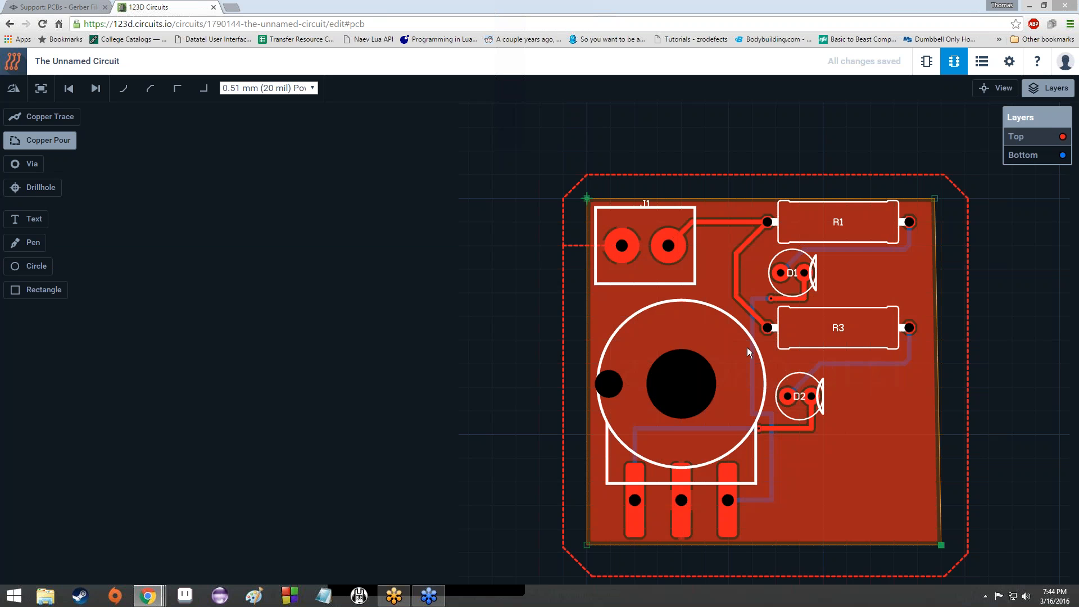
{"action": "scroll", "coordinate": [747, 348], "scroll_direction": "up", "scroll_amount": 5}
{"action": "scroll", "coordinate": [747, 347], "scroll_direction": "down", "scroll_amount": 4}
{"action": "scroll", "coordinate": [747, 347], "scroll_direction": "down", "scroll_amount": 7}
{"action": "scroll", "coordinate": [746, 348], "scroll_direction": "up", "scroll_amount": 5}
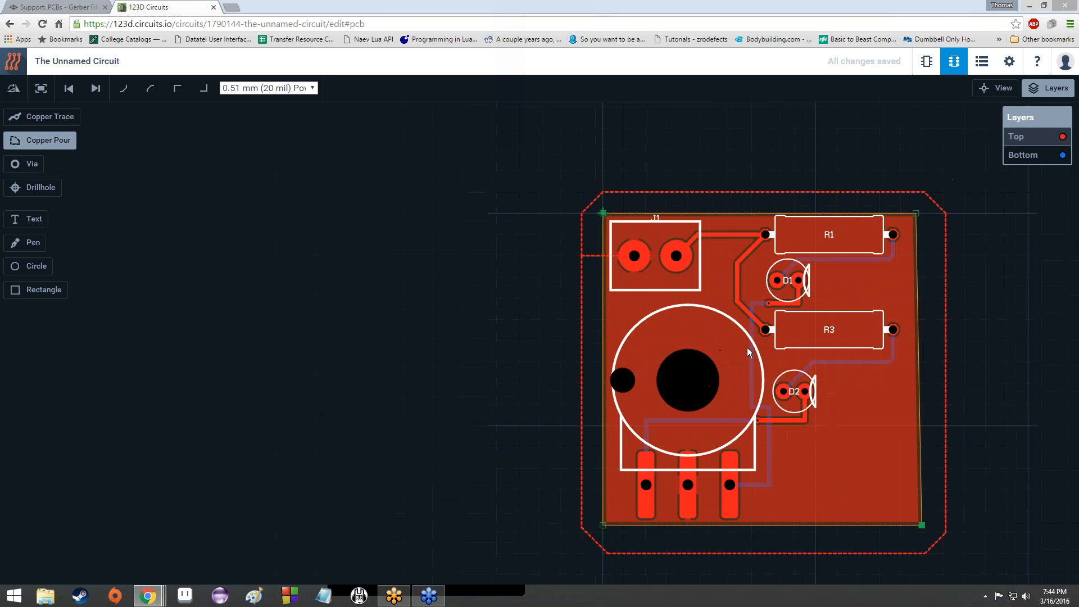
{"action": "scroll", "coordinate": [747, 347], "scroll_direction": "up", "scroll_amount": 6}
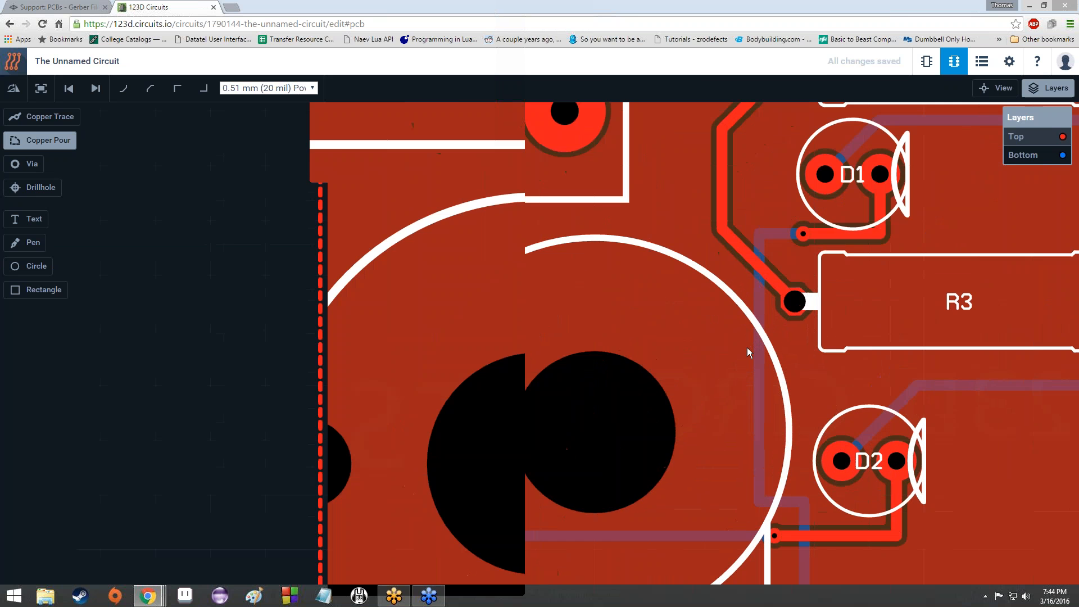
{"action": "scroll", "coordinate": [747, 348], "scroll_direction": "up", "scroll_amount": 5}
{"action": "scroll", "coordinate": [746, 316], "scroll_direction": "down", "scroll_amount": 6}
{"action": "scroll", "coordinate": [713, 385], "scroll_direction": "up", "scroll_amount": 5}
{"action": "scroll", "coordinate": [696, 364], "scroll_direction": "down", "scroll_amount": 5}
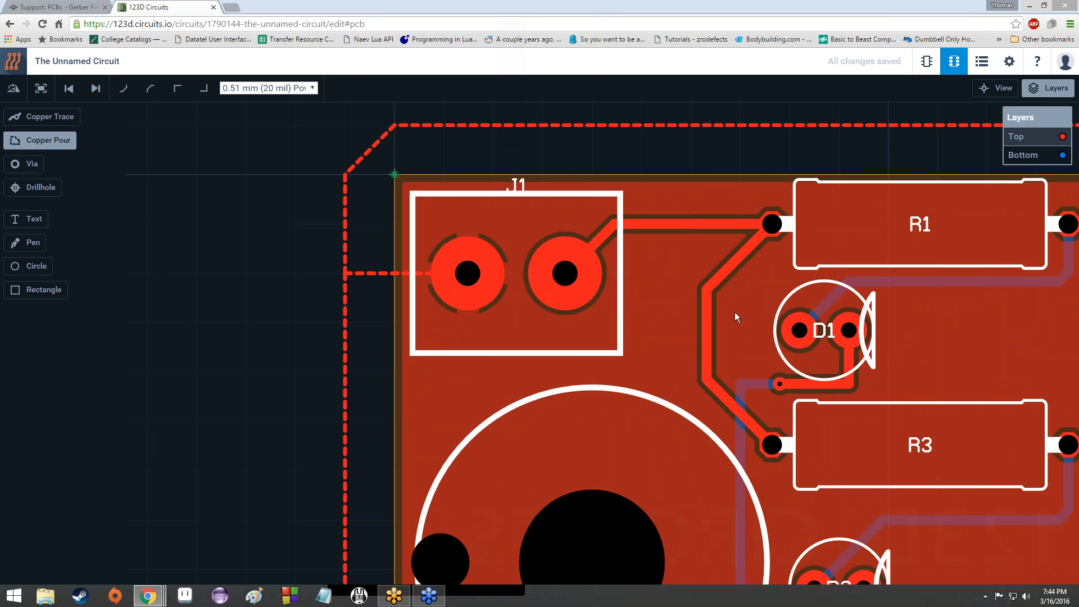
{"action": "scroll", "coordinate": [720, 381], "scroll_direction": "up", "scroll_amount": 2}
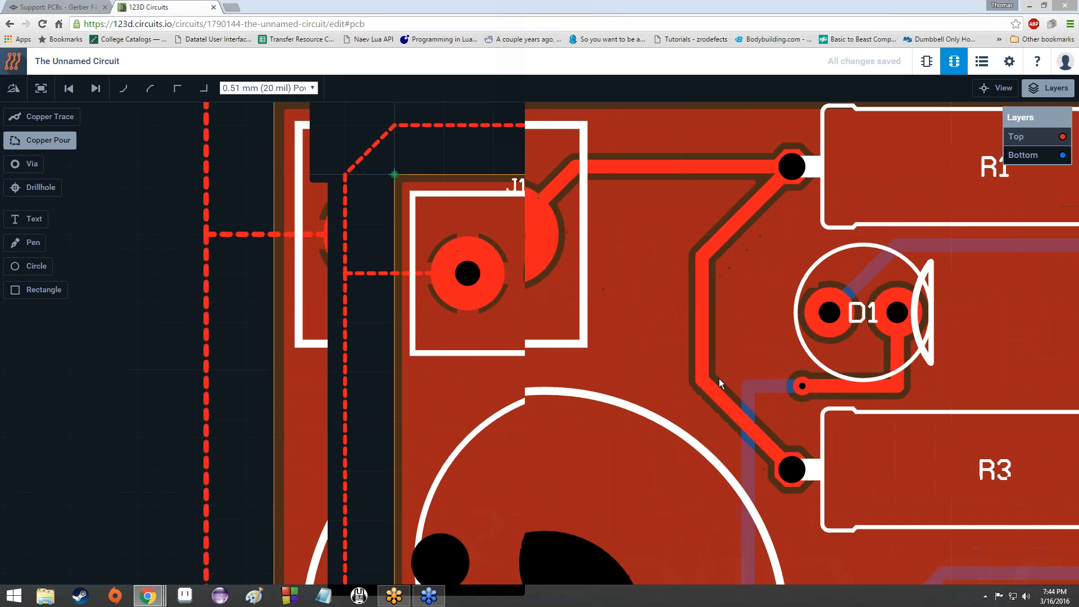
{"action": "scroll", "coordinate": [719, 379], "scroll_direction": "down", "scroll_amount": 2}
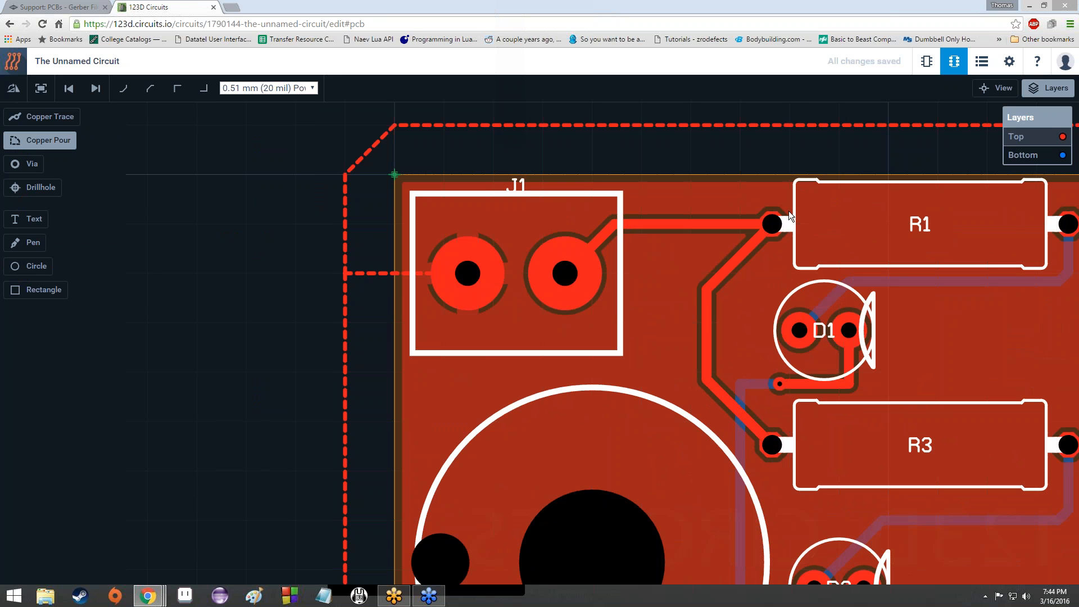
{"action": "scroll", "coordinate": [631, 309], "scroll_direction": "down", "scroll_amount": 3}
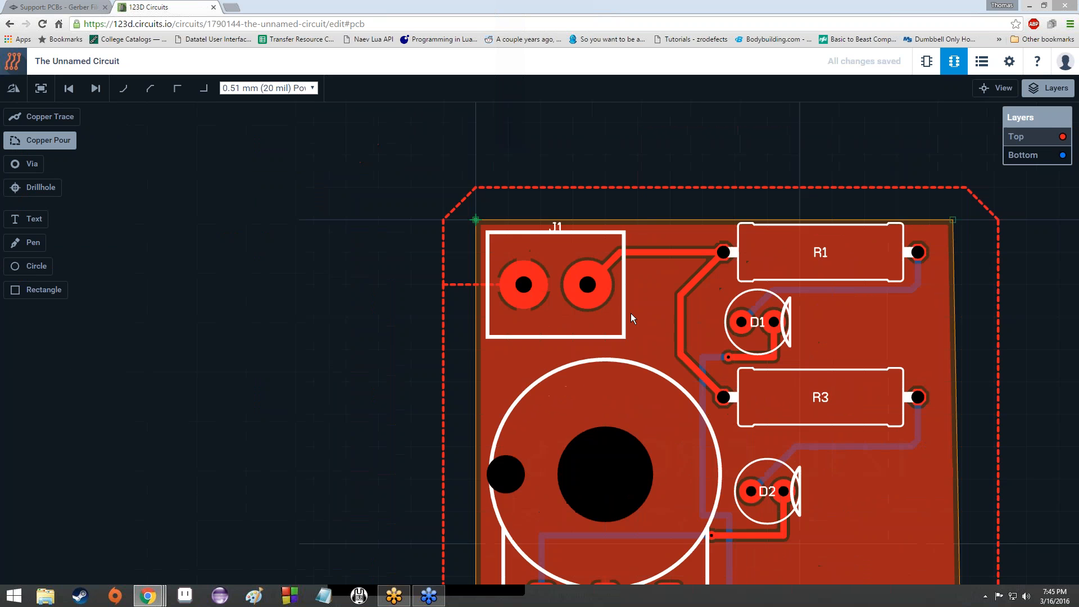
{"action": "scroll", "coordinate": [630, 313], "scroll_direction": "up", "scroll_amount": 2}
{"action": "left_click", "coordinate": [338, 141]}
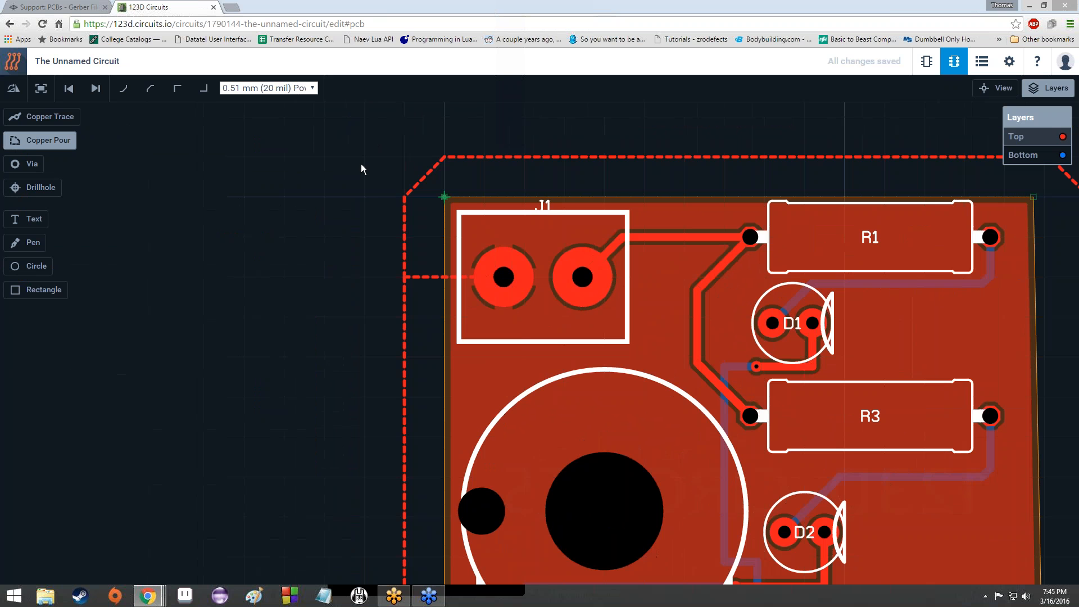
{"action": "left_click", "coordinate": [363, 168]}
{"action": "left_click_drag", "start_coordinate": [639, 297], "coordinate": [639, 342]}
{"action": "left_click_drag", "start_coordinate": [702, 286], "coordinate": [748, 230]}
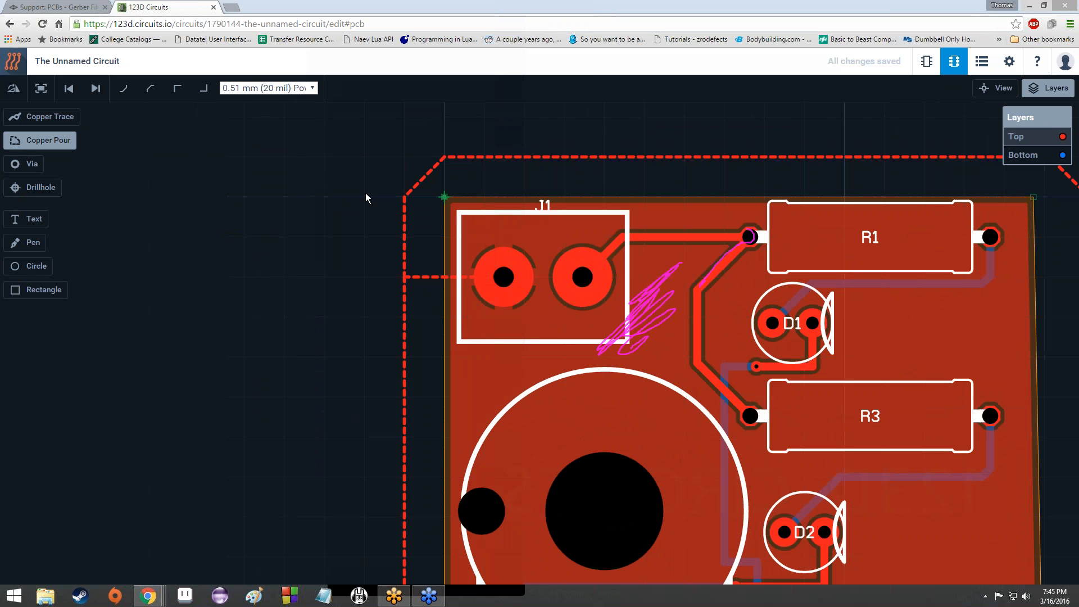
{"action": "right_click", "coordinate": [366, 221]}
{"action": "left_click", "coordinate": [366, 218]}
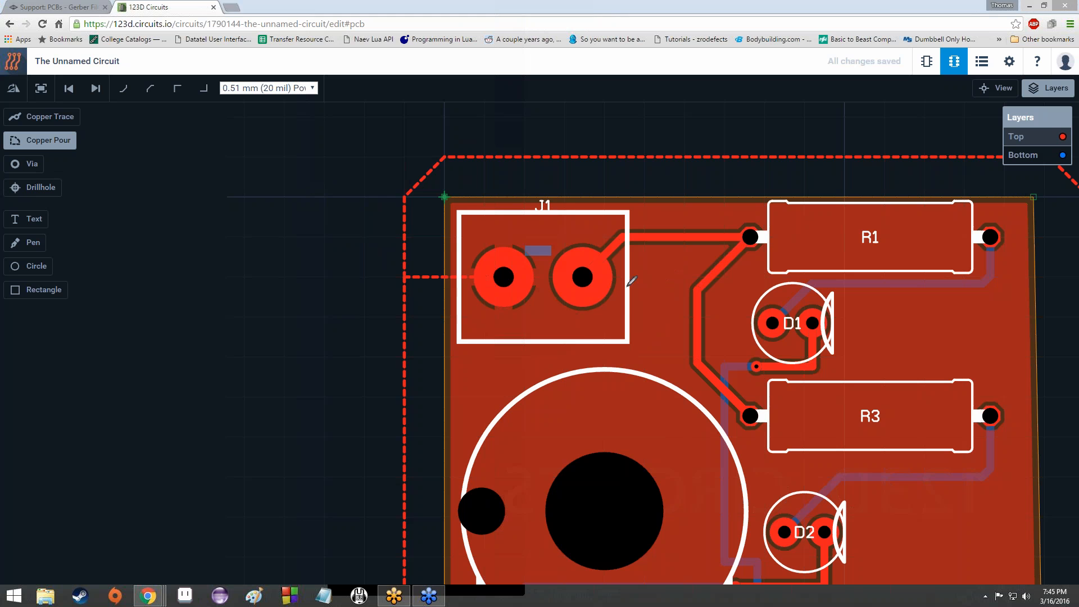
{"action": "mouse_move", "coordinate": [622, 318]}
{"action": "left_mouse_down"}
{"action": "mouse_move", "coordinate": [628, 337]}
{"action": "mouse_move", "coordinate": [667, 298]}
{"action": "left_mouse_up"}
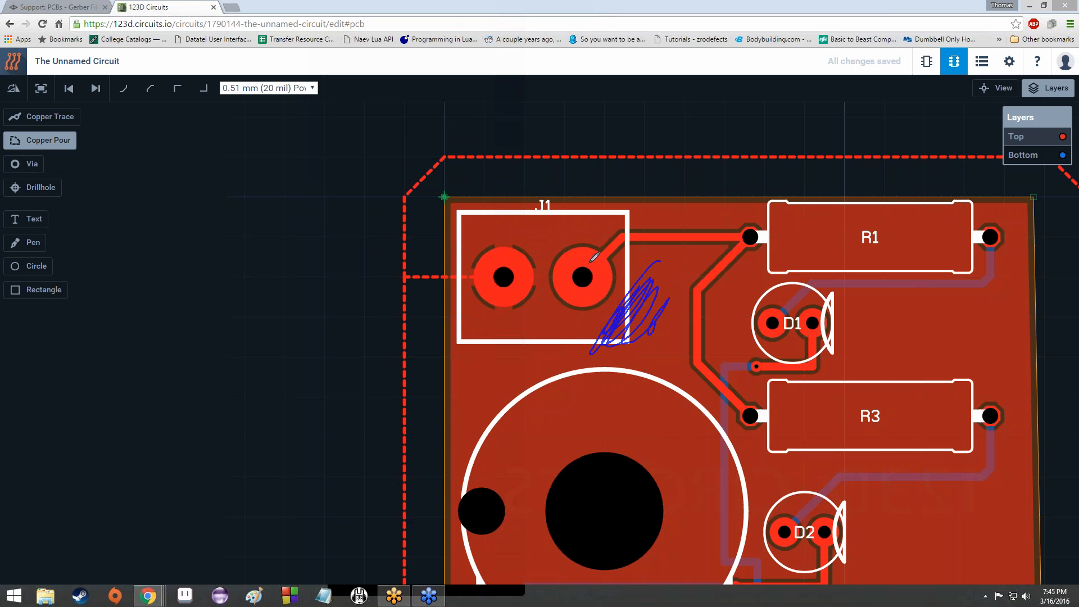
{"action": "mouse_move", "coordinate": [593, 258]}
{"action": "left_mouse_down"}
{"action": "mouse_move", "coordinate": [579, 262]}
{"action": "mouse_move", "coordinate": [616, 240]}
{"action": "mouse_move", "coordinate": [745, 230]}
{"action": "left_mouse_up"}
{"action": "left_click_drag", "start_coordinate": [698, 326], "coordinate": [701, 357]}
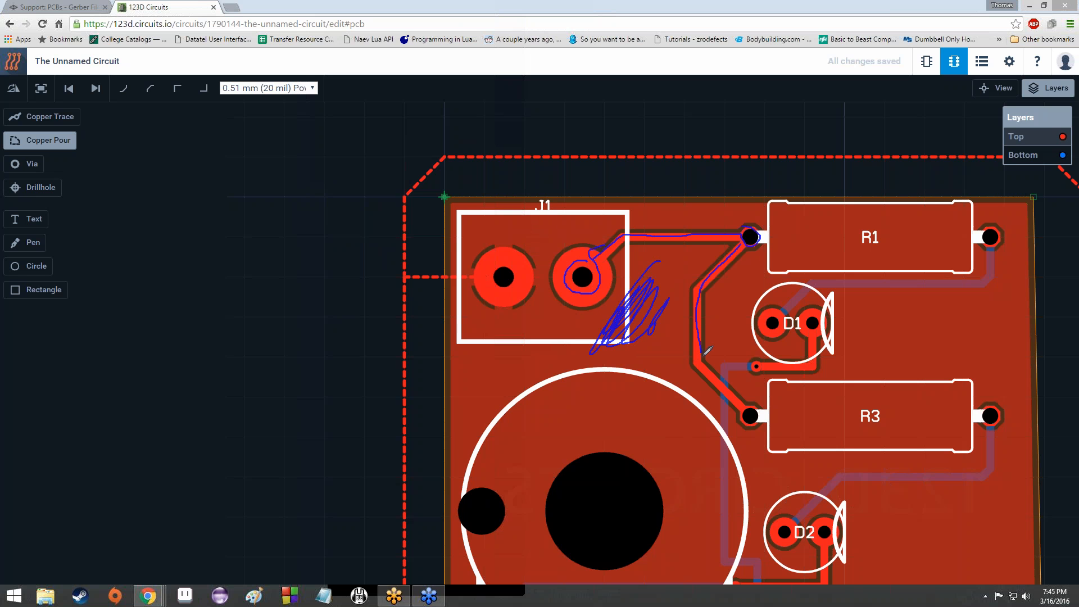
{"action": "left_click", "coordinate": [389, 216]}
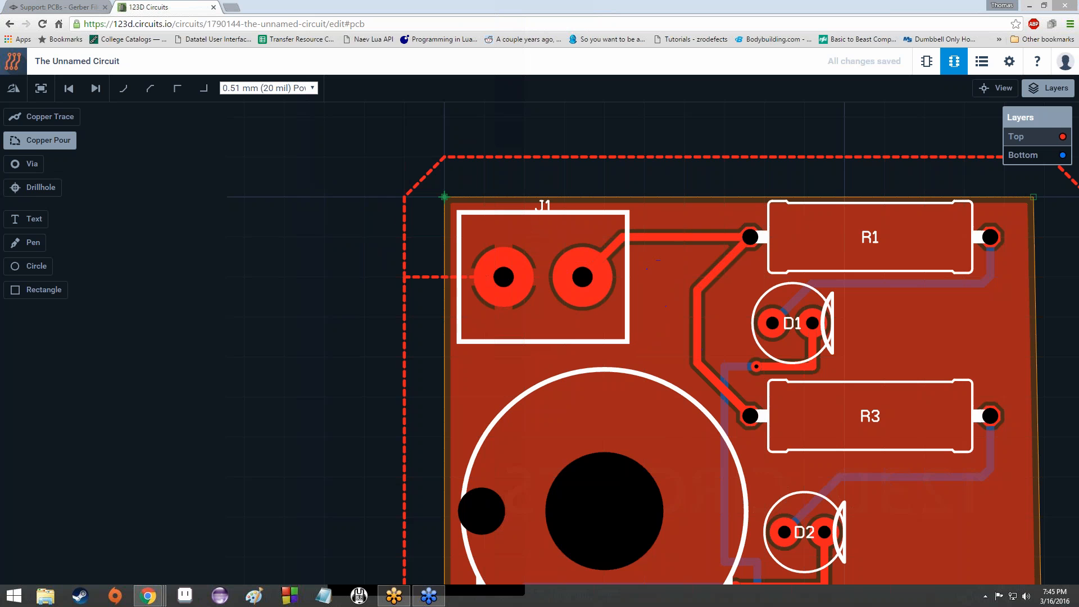
{"action": "right_click", "coordinate": [335, 139]}
{"action": "left_click", "coordinate": [360, 160]}
{"action": "left_click_drag", "start_coordinate": [574, 170], "coordinate": [711, 162]}
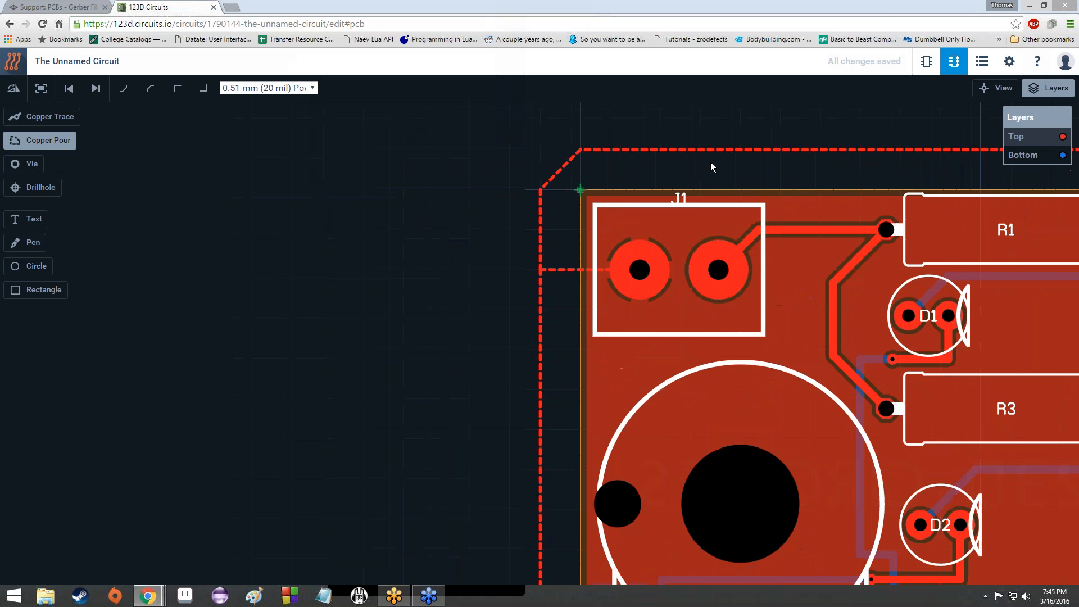
{"action": "scroll", "coordinate": [661, 252], "scroll_direction": "up", "scroll_amount": 5}
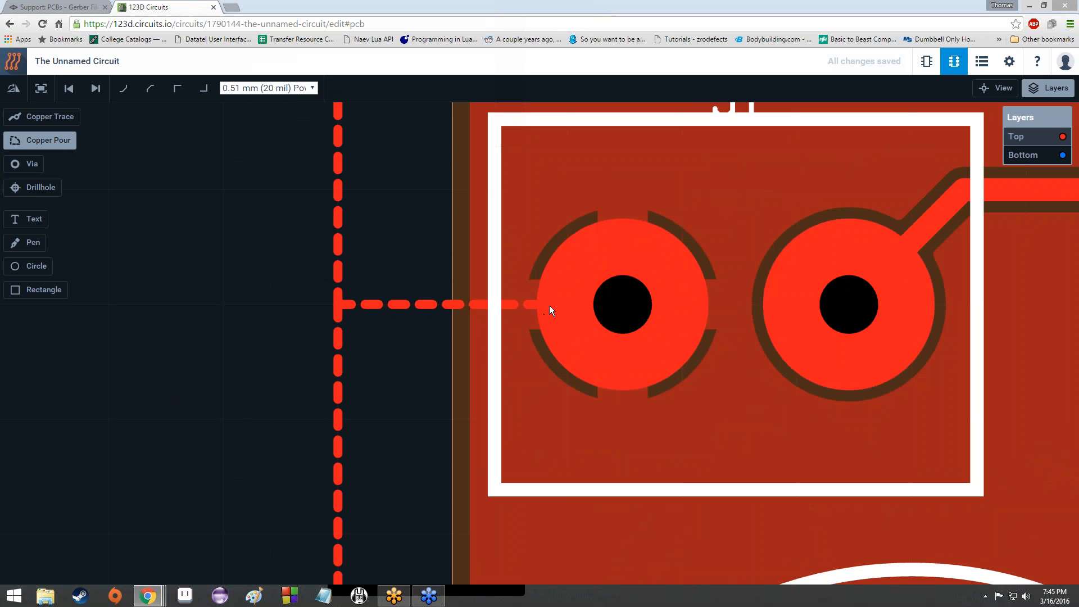
{"action": "scroll", "coordinate": [551, 303], "scroll_direction": "down", "scroll_amount": 1}
{"action": "scroll", "coordinate": [541, 304], "scroll_direction": "up", "scroll_amount": 1}
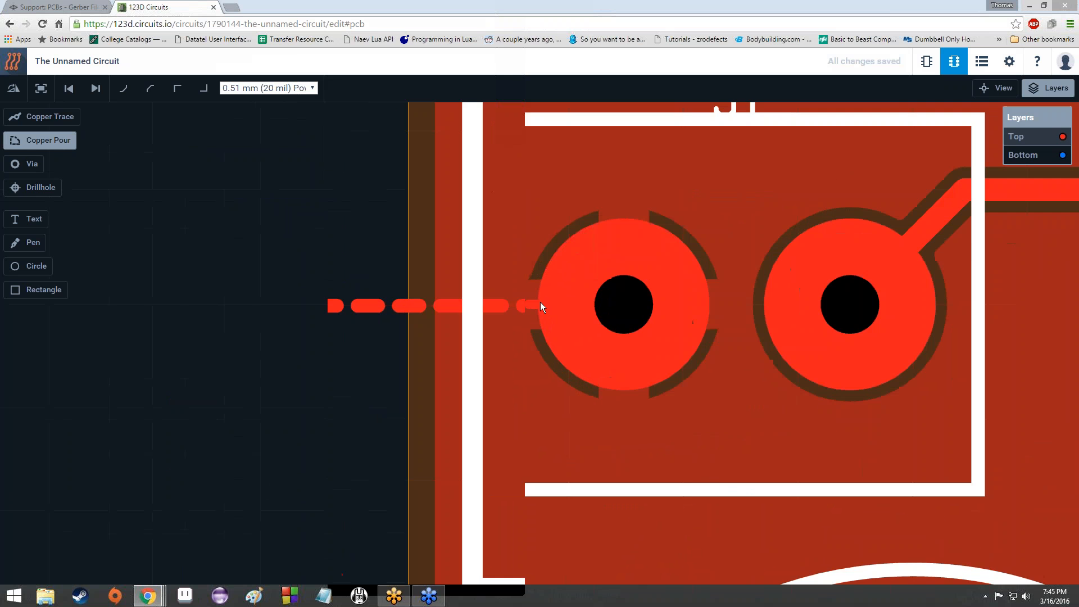
{"action": "scroll", "coordinate": [541, 304], "scroll_direction": "down", "scroll_amount": 1}
{"action": "scroll", "coordinate": [541, 302], "scroll_direction": "up", "scroll_amount": 1}
{"action": "scroll", "coordinate": [541, 302], "scroll_direction": "down", "scroll_amount": 2}
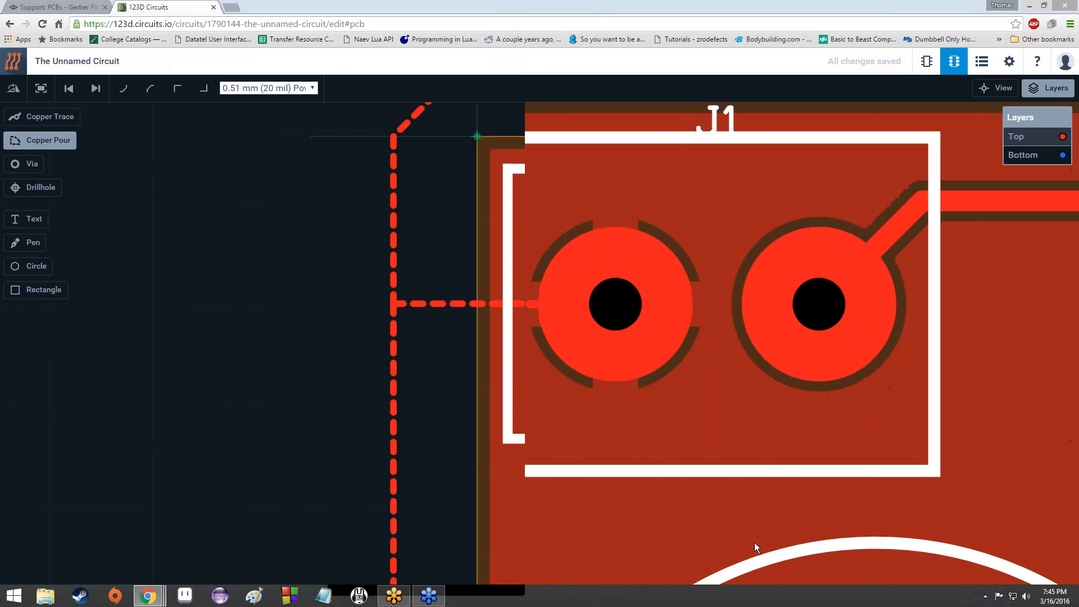
{"action": "scroll", "coordinate": [754, 511], "scroll_direction": "down", "scroll_amount": 1}
{"action": "left_click_drag", "start_coordinate": [754, 511], "coordinate": [648, 296]}
{"action": "left_click_drag", "start_coordinate": [760, 562], "coordinate": [647, 255]}
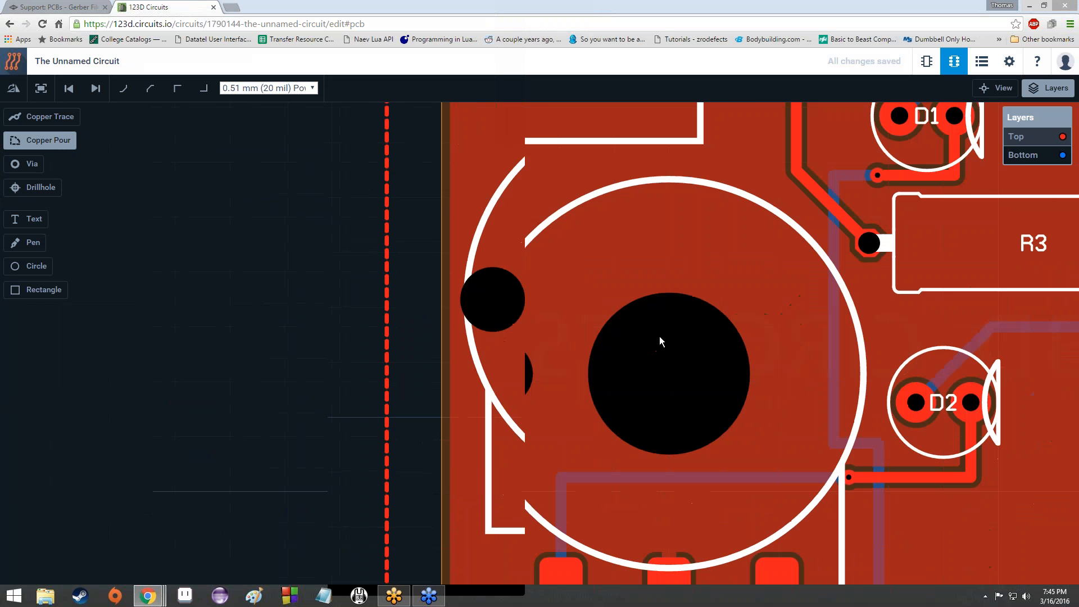
{"action": "left_click_drag", "start_coordinate": [663, 490], "coordinate": [642, 250]}
{"action": "scroll", "coordinate": [652, 404], "scroll_direction": "up", "scroll_amount": 3}
{"action": "scroll", "coordinate": [637, 371], "scroll_direction": "down", "scroll_amount": 3}
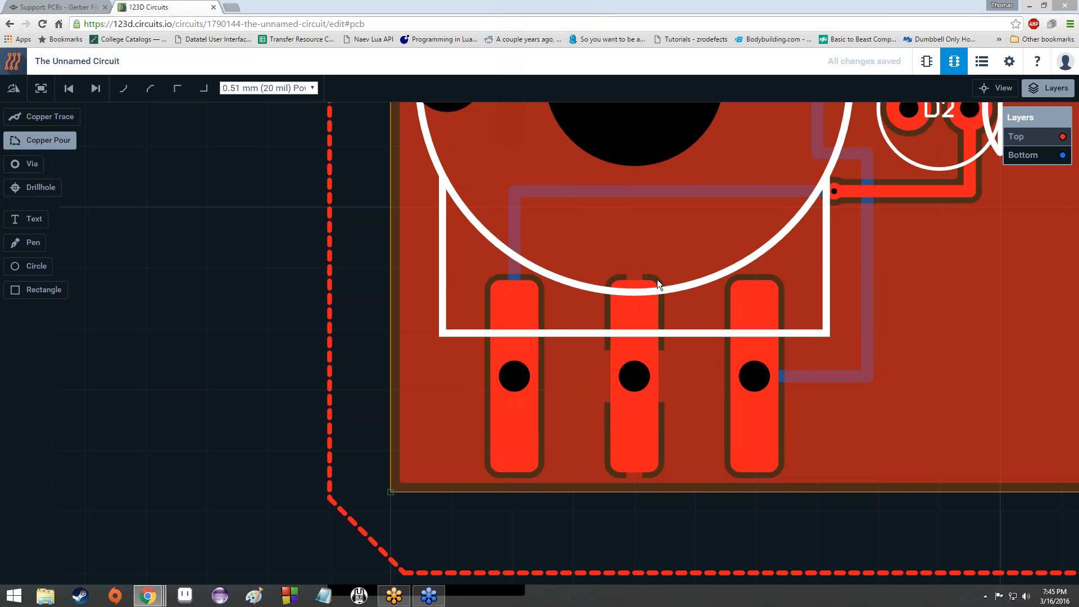
{"action": "scroll", "coordinate": [635, 285], "scroll_direction": "up", "scroll_amount": 1}
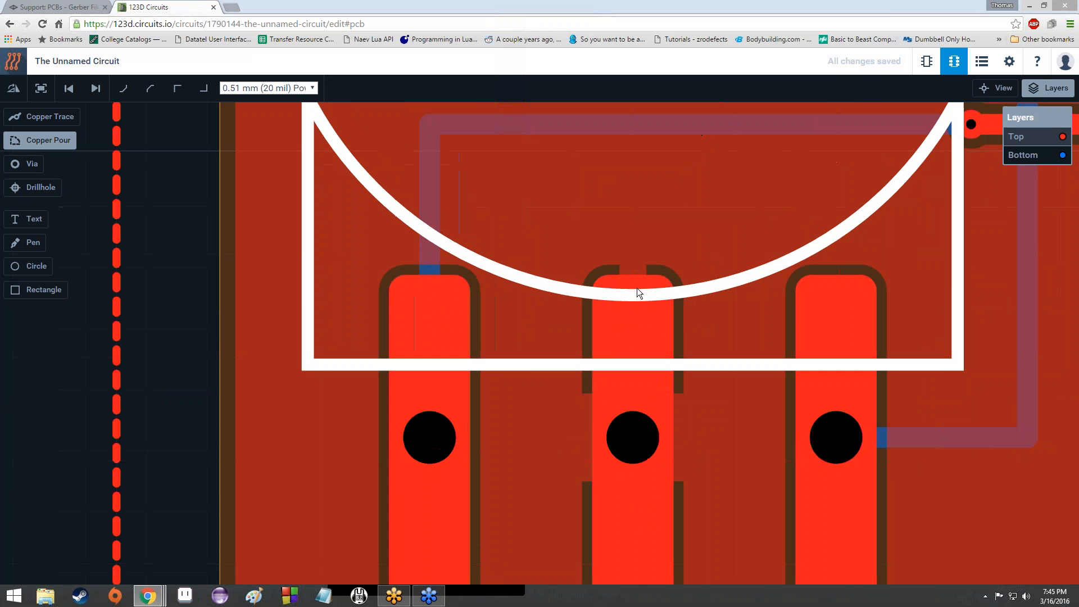
{"action": "scroll", "coordinate": [635, 297], "scroll_direction": "down", "scroll_amount": 2}
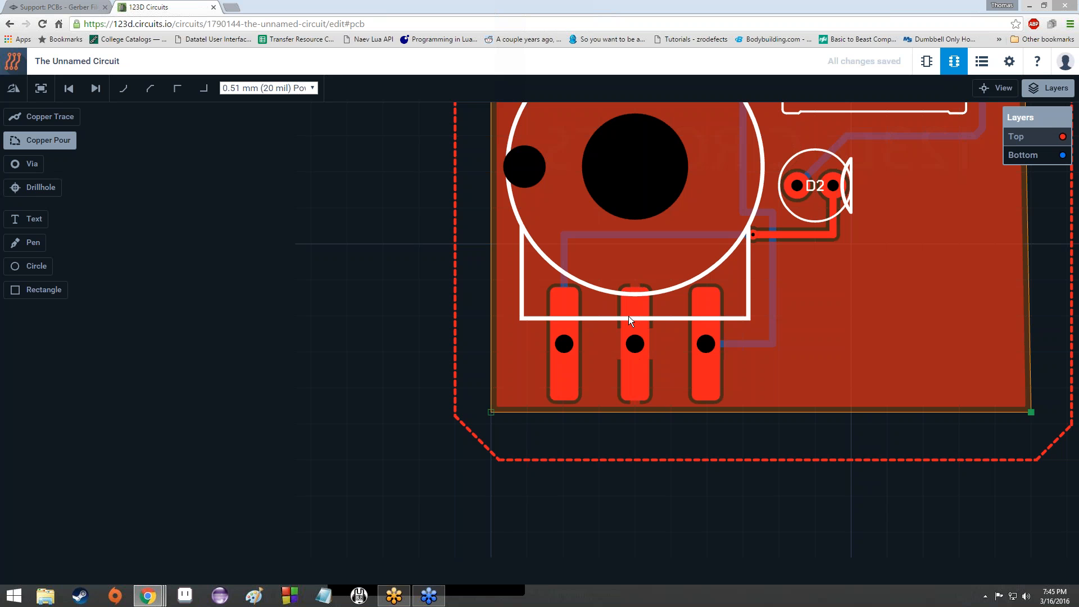
{"action": "scroll", "coordinate": [589, 323], "scroll_direction": "up", "scroll_amount": 1}
{"action": "scroll", "coordinate": [589, 324], "scroll_direction": "down", "scroll_amount": 2}
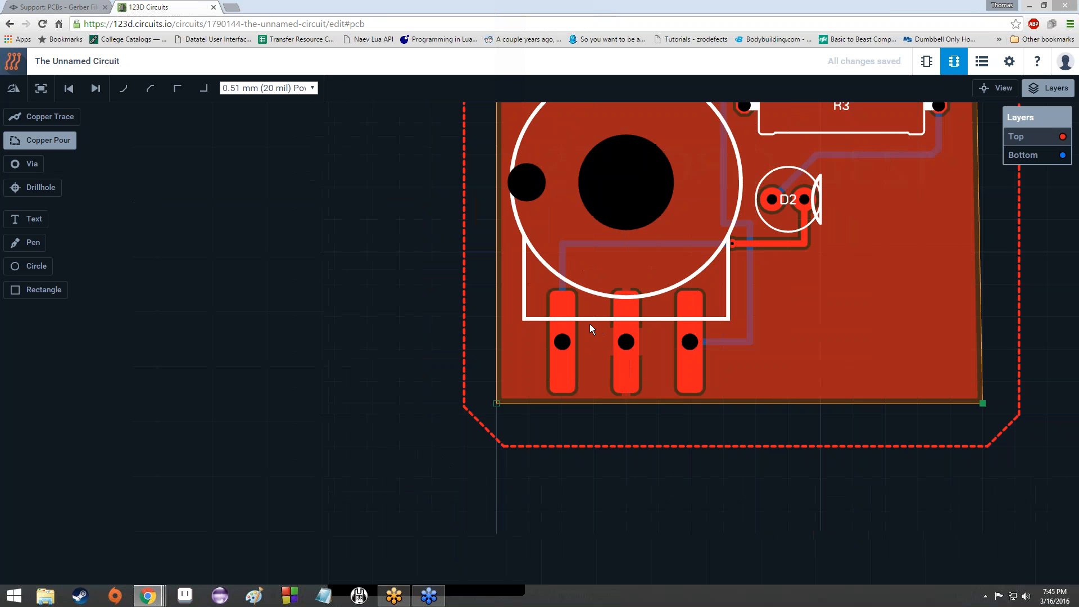
{"action": "scroll", "coordinate": [596, 328], "scroll_direction": "down", "scroll_amount": 2}
{"action": "left_click", "coordinate": [1024, 155]}
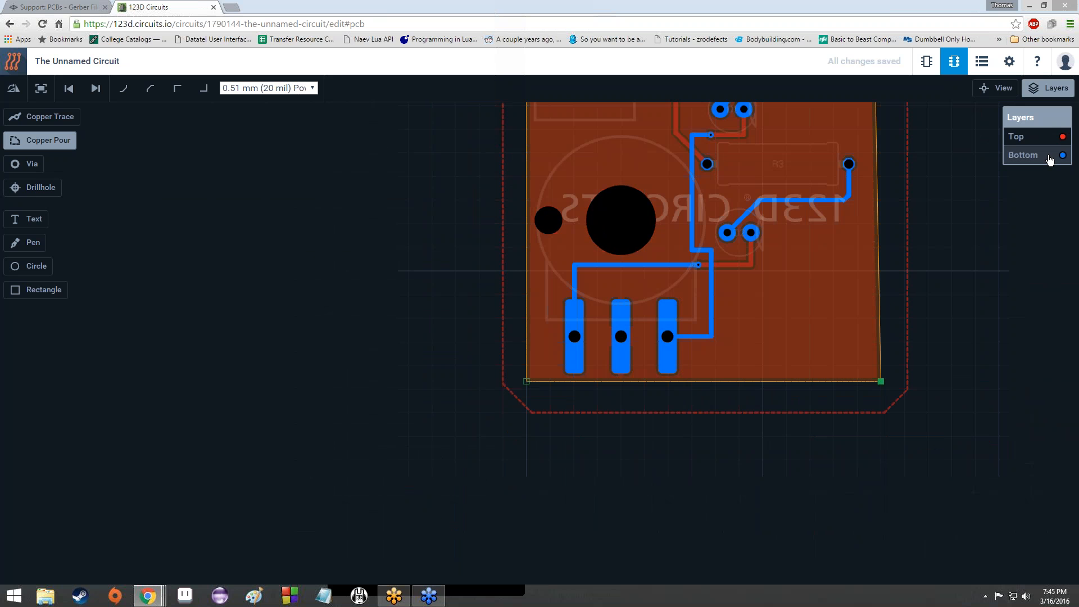
{"action": "scroll", "coordinate": [747, 272], "scroll_direction": "down", "scroll_amount": 2}
{"action": "scroll", "coordinate": [709, 282], "scroll_direction": "up", "scroll_amount": 3}
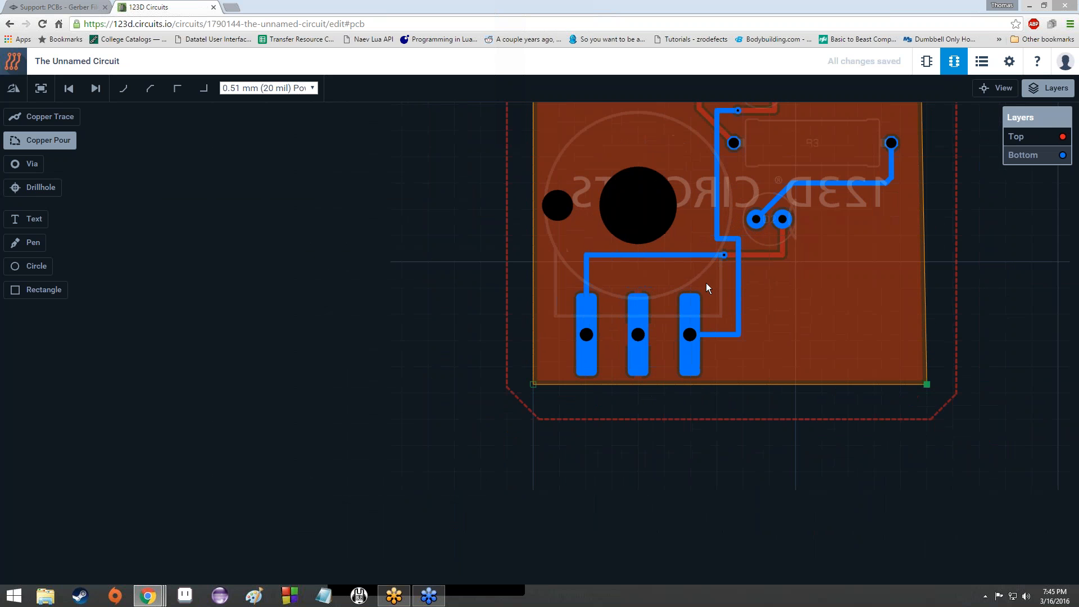
{"action": "scroll", "coordinate": [713, 267], "scroll_direction": "down", "scroll_amount": 2}
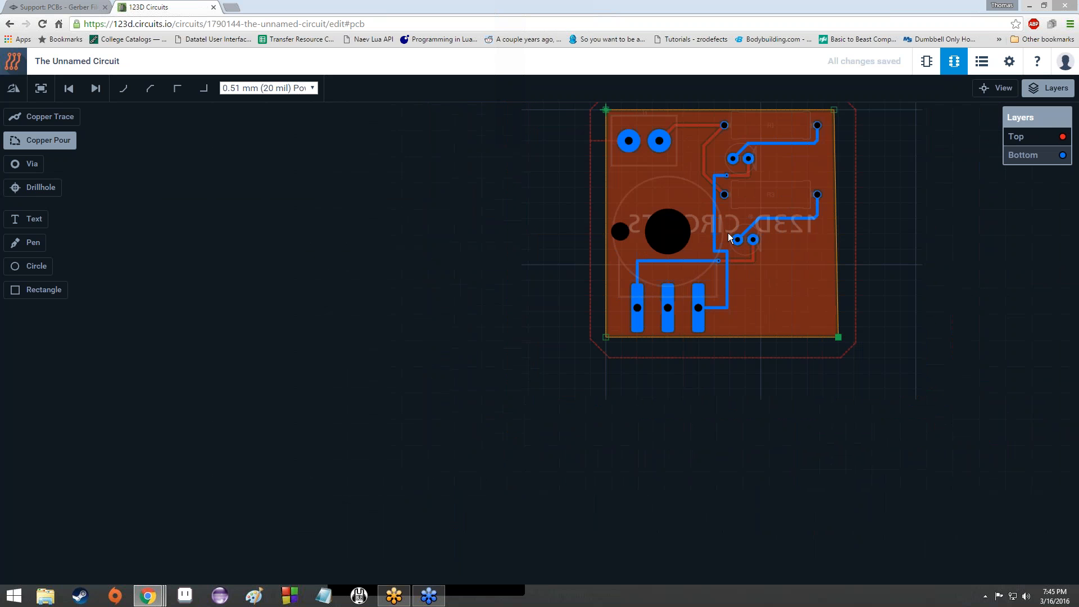
{"action": "left_click", "coordinate": [1016, 138]}
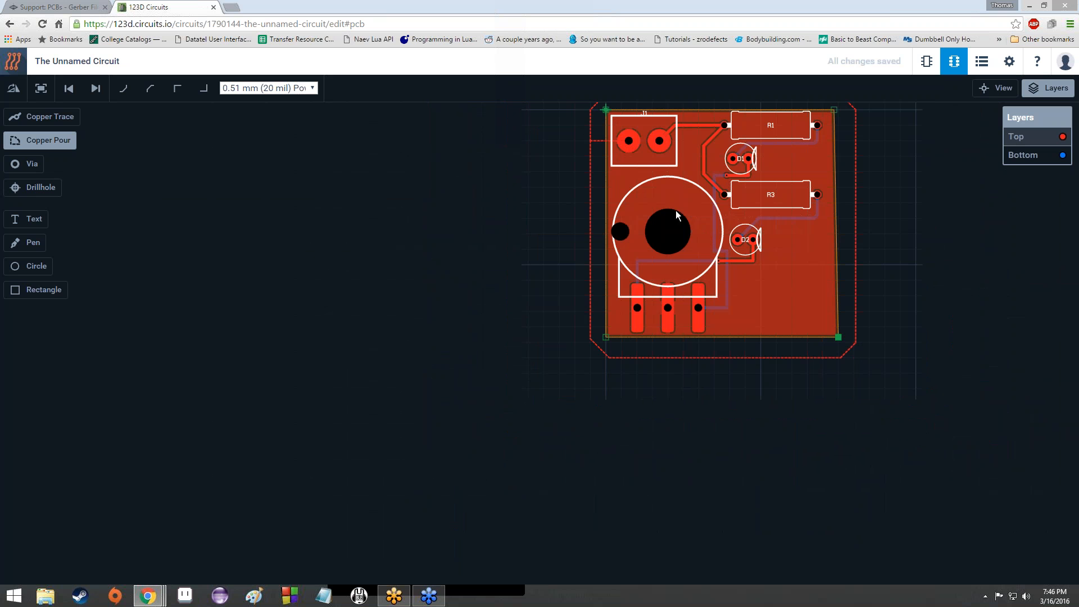
{"action": "scroll", "coordinate": [703, 187], "scroll_direction": "down", "scroll_amount": 1}
{"action": "scroll", "coordinate": [702, 185], "scroll_direction": "up", "scroll_amount": 2}
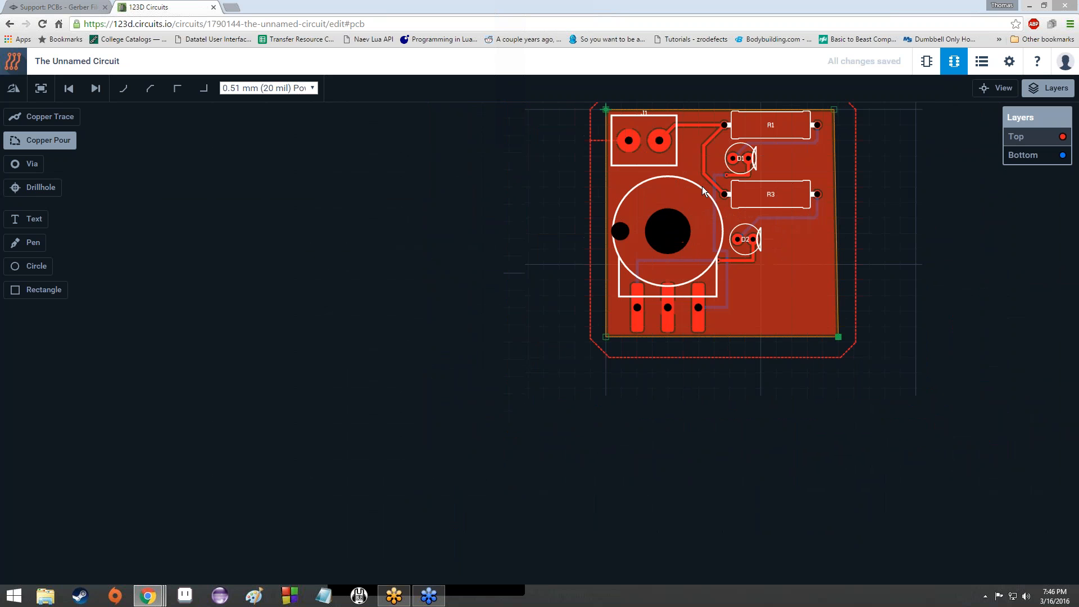
{"action": "scroll", "coordinate": [695, 193], "scroll_direction": "down", "scroll_amount": 1}
{"action": "scroll", "coordinate": [694, 194], "scroll_direction": "down", "scroll_amount": 4}
{"action": "scroll", "coordinate": [693, 194], "scroll_direction": "up", "scroll_amount": 1}
{"action": "left_click_drag", "start_coordinate": [597, 180], "coordinate": [595, 275]}
{"action": "scroll", "coordinate": [686, 318], "scroll_direction": "up", "scroll_amount": 3}
{"action": "scroll", "coordinate": [689, 318], "scroll_direction": "down", "scroll_amount": 4}
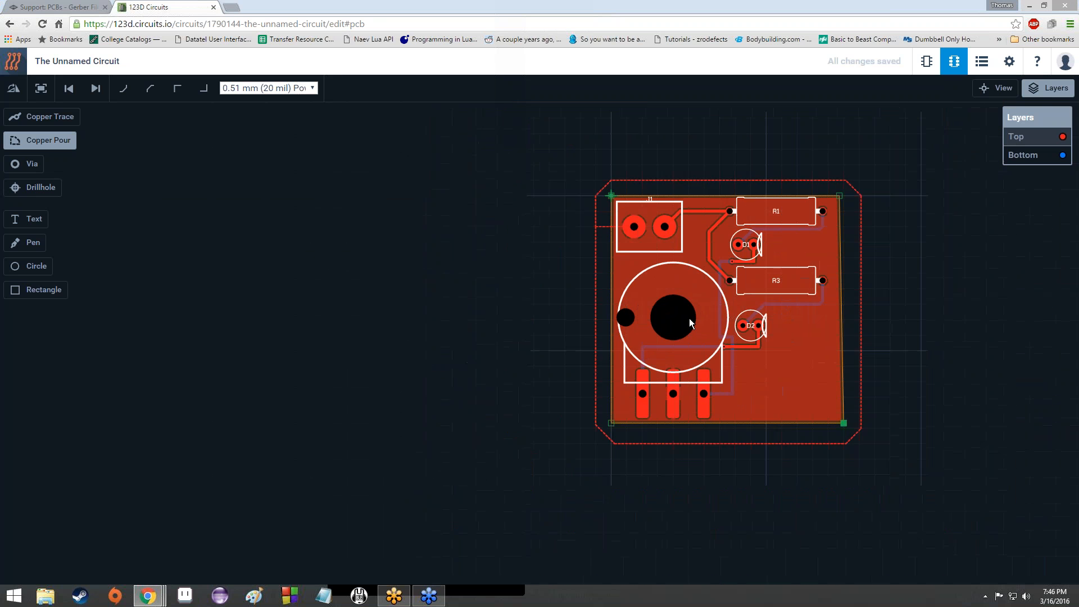
{"action": "scroll", "coordinate": [689, 318], "scroll_direction": "up", "scroll_amount": 4}
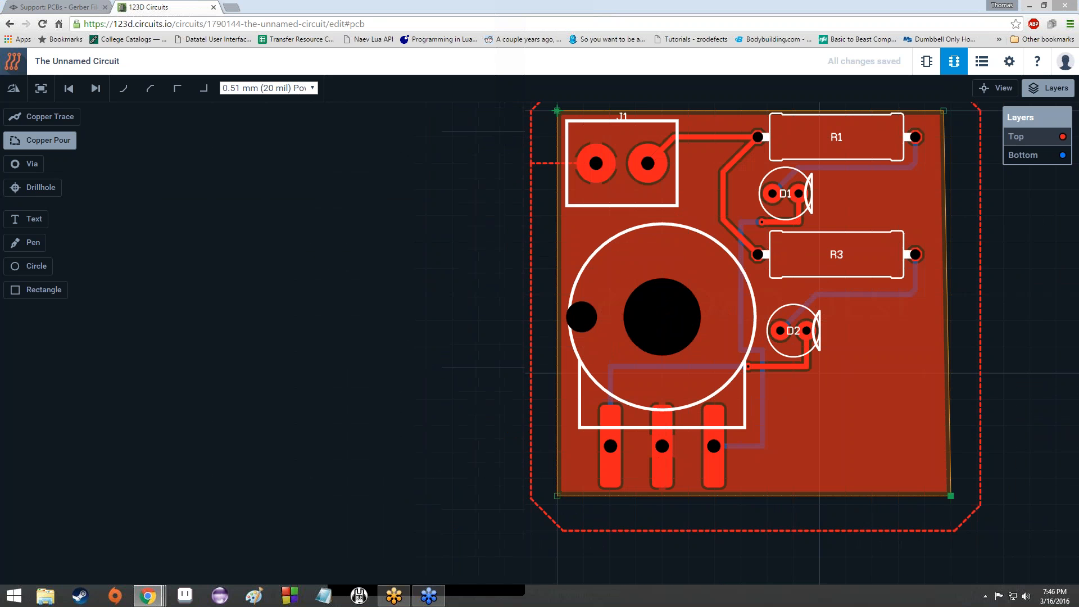
{"action": "scroll", "coordinate": [689, 318], "scroll_direction": "down", "scroll_amount": 3}
{"action": "scroll", "coordinate": [689, 318], "scroll_direction": "up", "scroll_amount": 2}
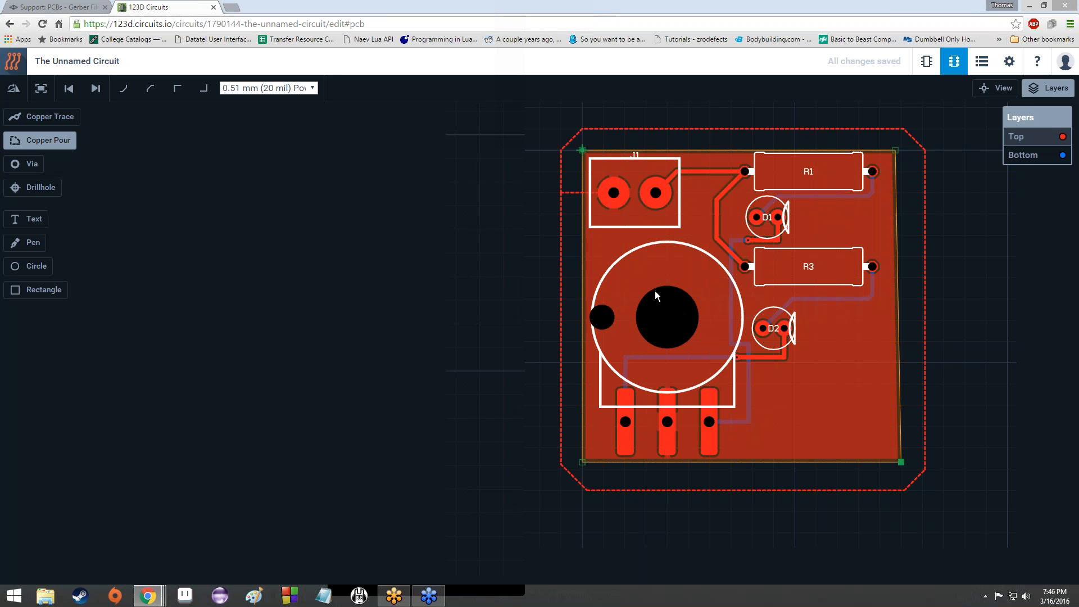
{"action": "scroll", "coordinate": [655, 295], "scroll_direction": "up", "scroll_amount": 2}
{"action": "scroll", "coordinate": [652, 304], "scroll_direction": "down", "scroll_amount": 4}
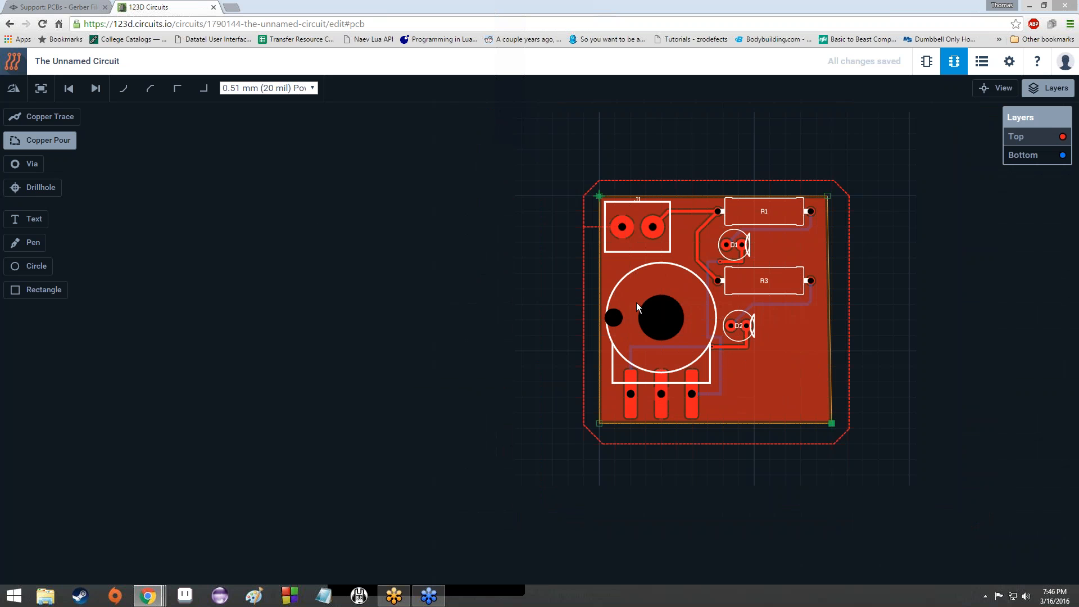
{"action": "scroll", "coordinate": [769, 403], "scroll_direction": "up", "scroll_amount": 3}
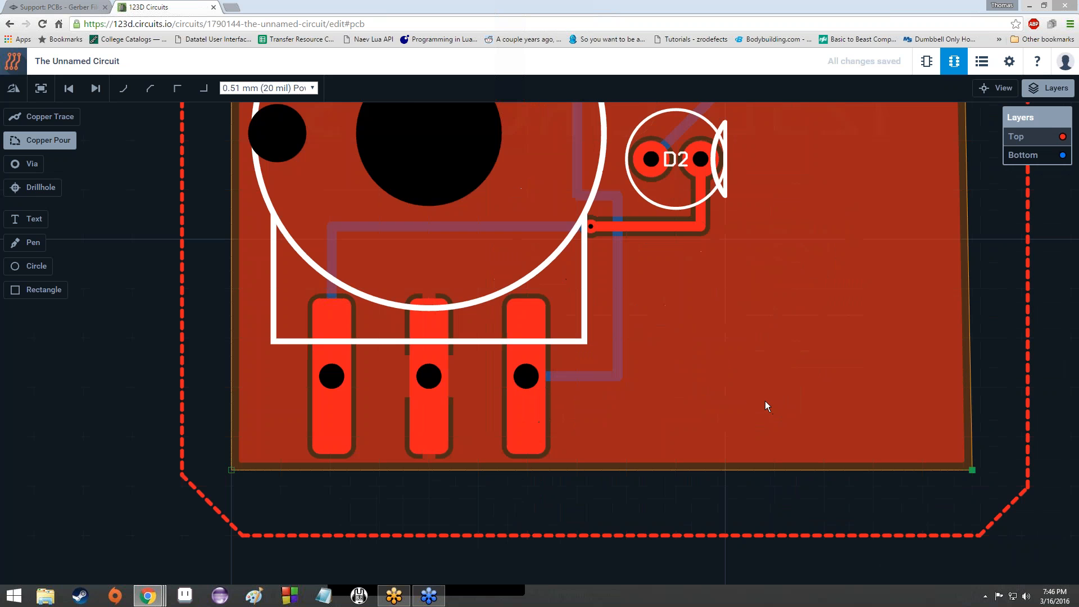
{"action": "scroll", "coordinate": [674, 355], "scroll_direction": "down", "scroll_amount": 2}
{"action": "scroll", "coordinate": [668, 344], "scroll_direction": "down", "scroll_amount": 3}
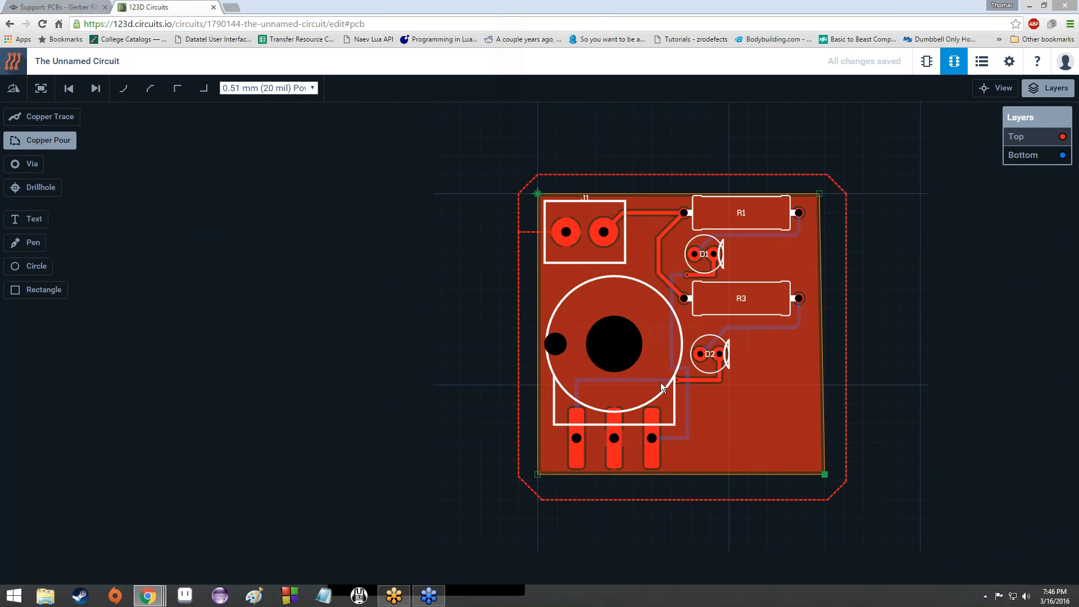
{"action": "scroll", "coordinate": [662, 386], "scroll_direction": "up", "scroll_amount": 3}
{"action": "scroll", "coordinate": [730, 314], "scroll_direction": "down", "scroll_amount": 4}
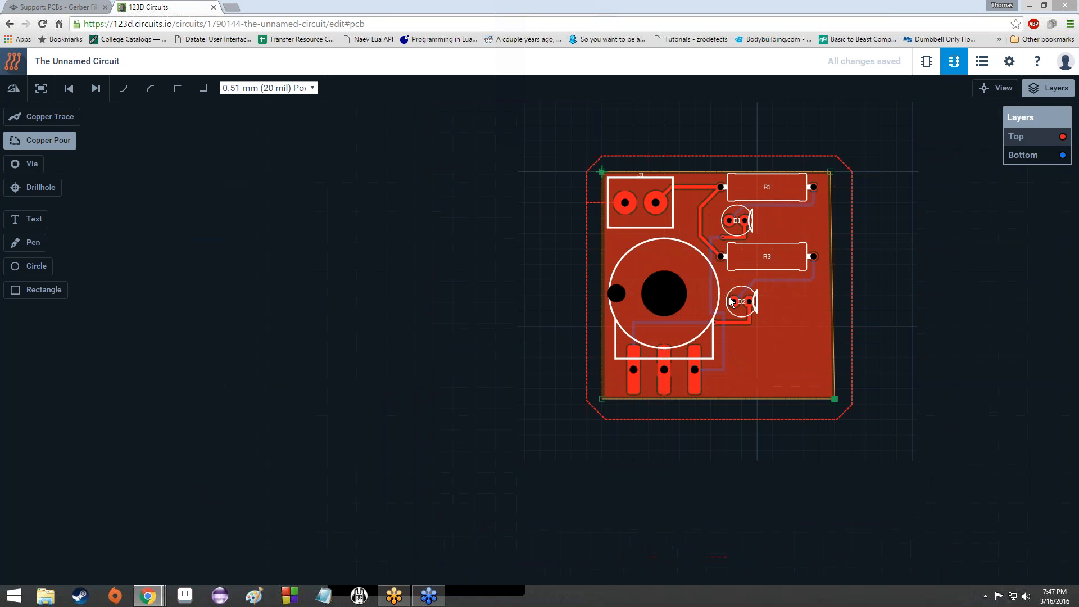
{"action": "scroll", "coordinate": [731, 304], "scroll_direction": "up", "scroll_amount": 3}
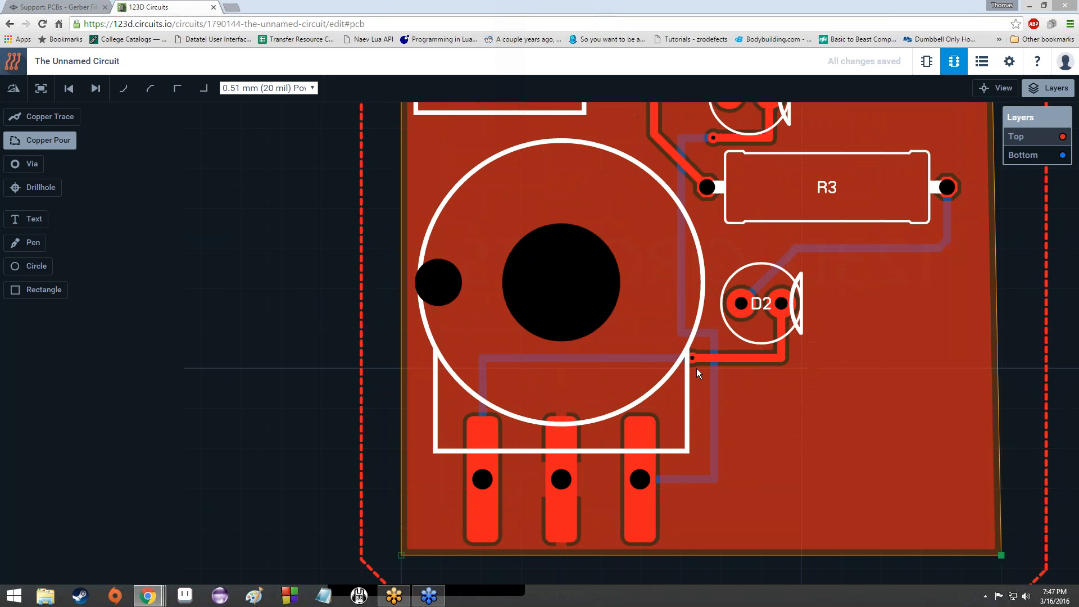
{"action": "scroll", "coordinate": [697, 367], "scroll_direction": "down", "scroll_amount": 2}
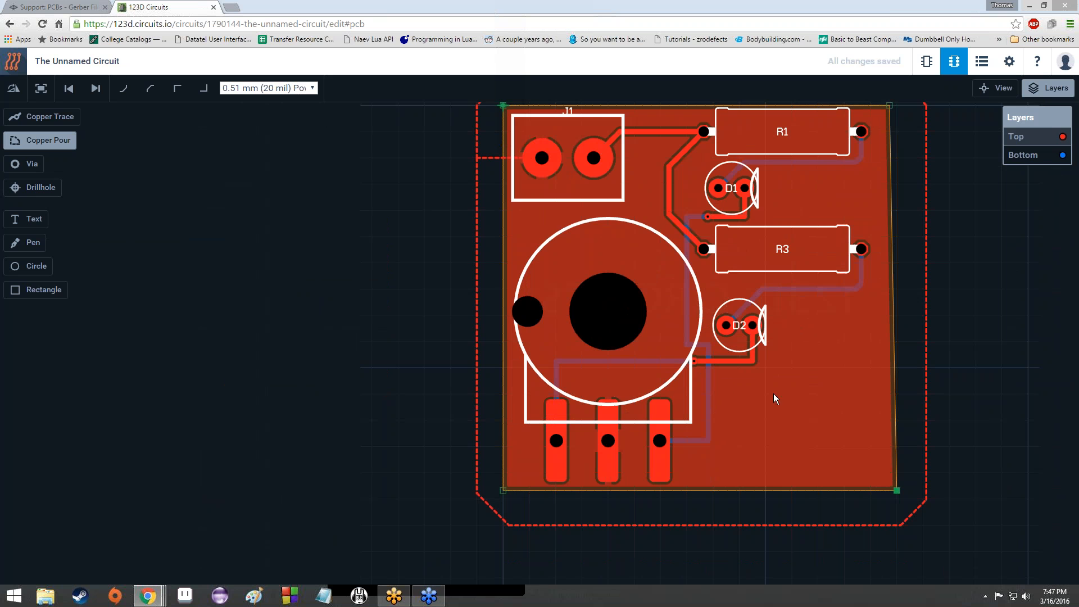
{"action": "scroll", "coordinate": [774, 383], "scroll_direction": "down", "scroll_amount": 2}
{"action": "scroll", "coordinate": [784, 228], "scroll_direction": "up", "scroll_amount": 3}
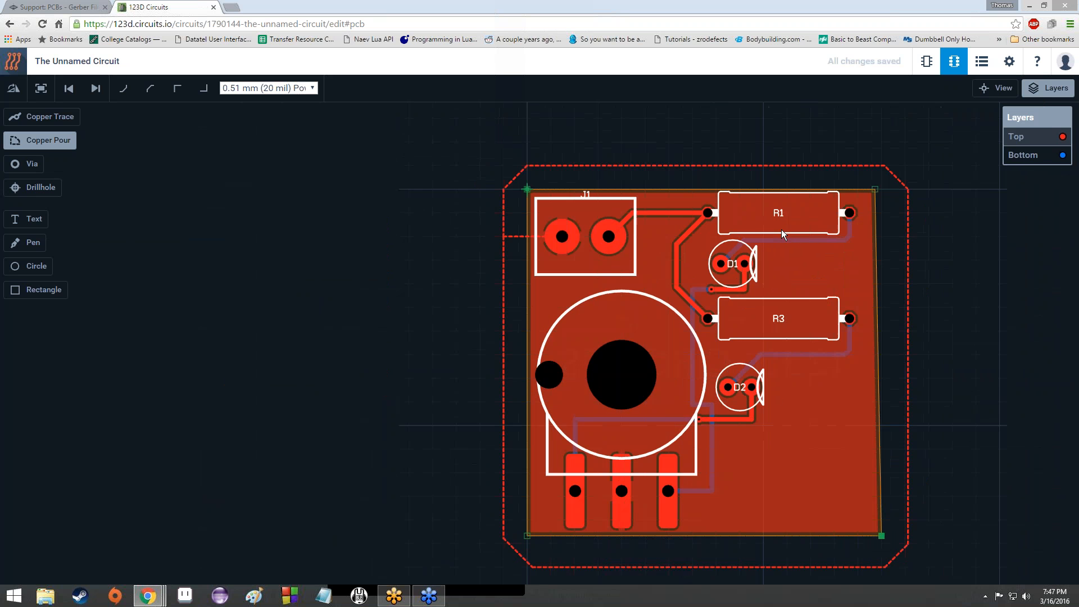
{"action": "scroll", "coordinate": [777, 231], "scroll_direction": "down", "scroll_amount": 3}
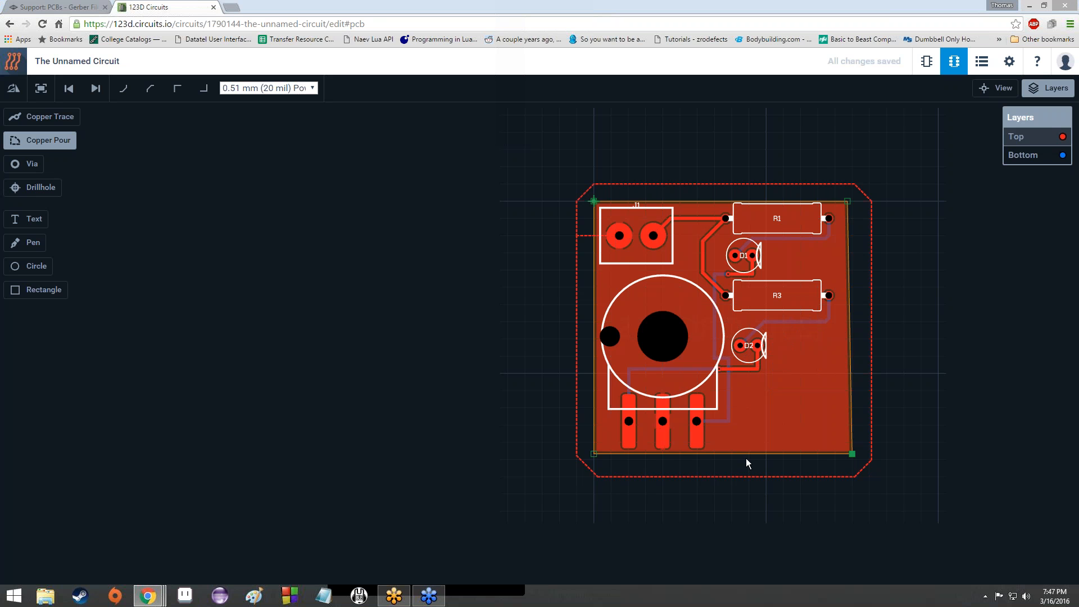
{"action": "scroll", "coordinate": [743, 366], "scroll_direction": "up", "scroll_amount": 5}
{"action": "scroll", "coordinate": [743, 366], "scroll_direction": "down", "scroll_amount": 5}
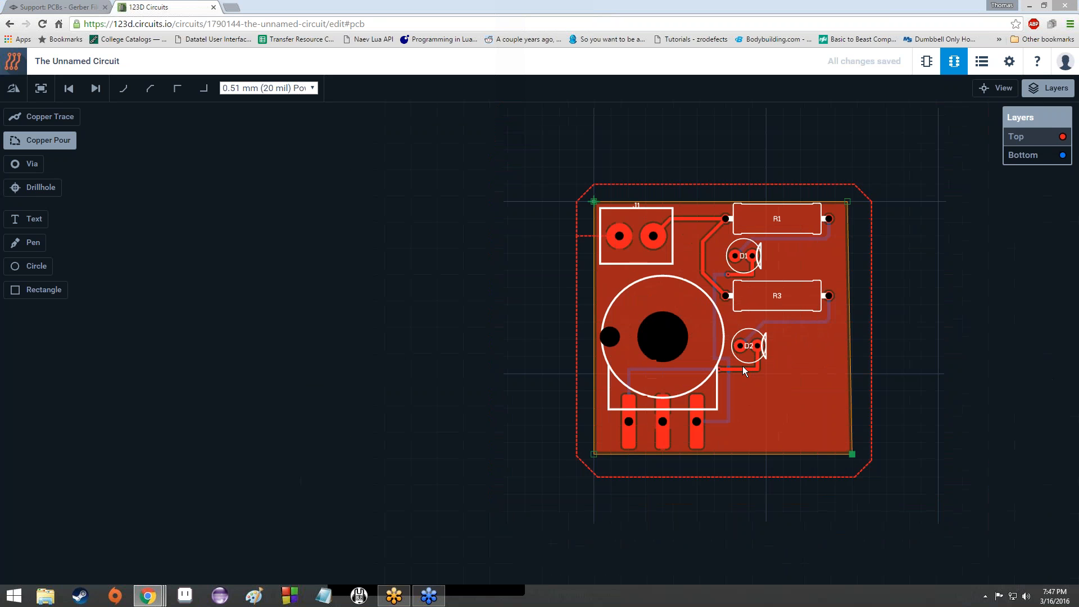
{"action": "scroll", "coordinate": [743, 366], "scroll_direction": "down", "scroll_amount": 3}
{"action": "scroll", "coordinate": [743, 366], "scroll_direction": "up", "scroll_amount": 5}
{"action": "scroll", "coordinate": [743, 366], "scroll_direction": "down", "scroll_amount": 4}
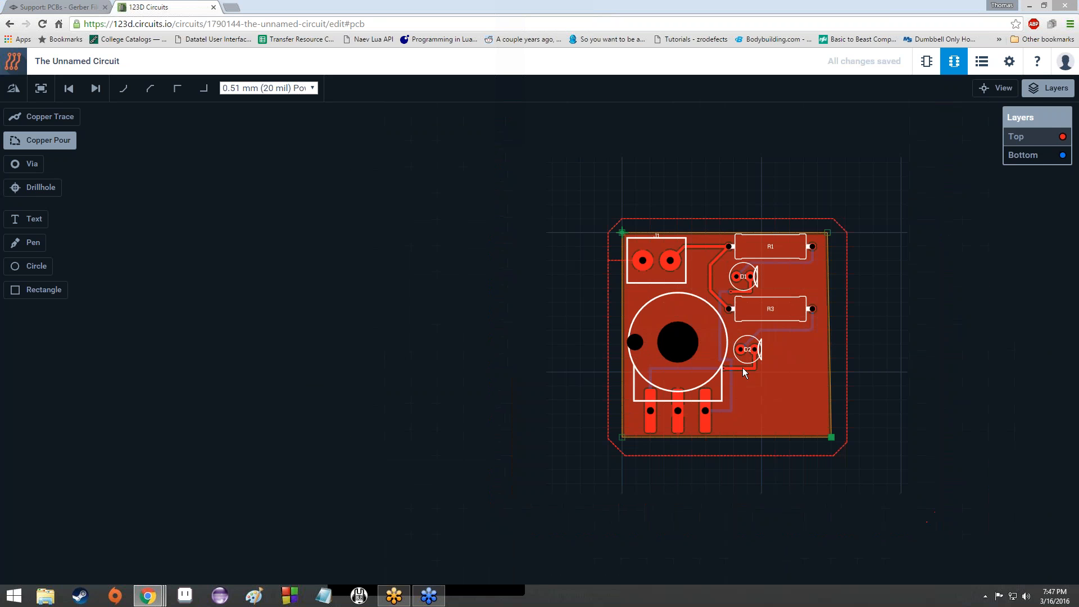
{"action": "scroll", "coordinate": [743, 376], "scroll_direction": "up", "scroll_amount": 4}
{"action": "scroll", "coordinate": [742, 378], "scroll_direction": "down", "scroll_amount": 2}
{"action": "scroll", "coordinate": [742, 379], "scroll_direction": "up", "scroll_amount": 1}
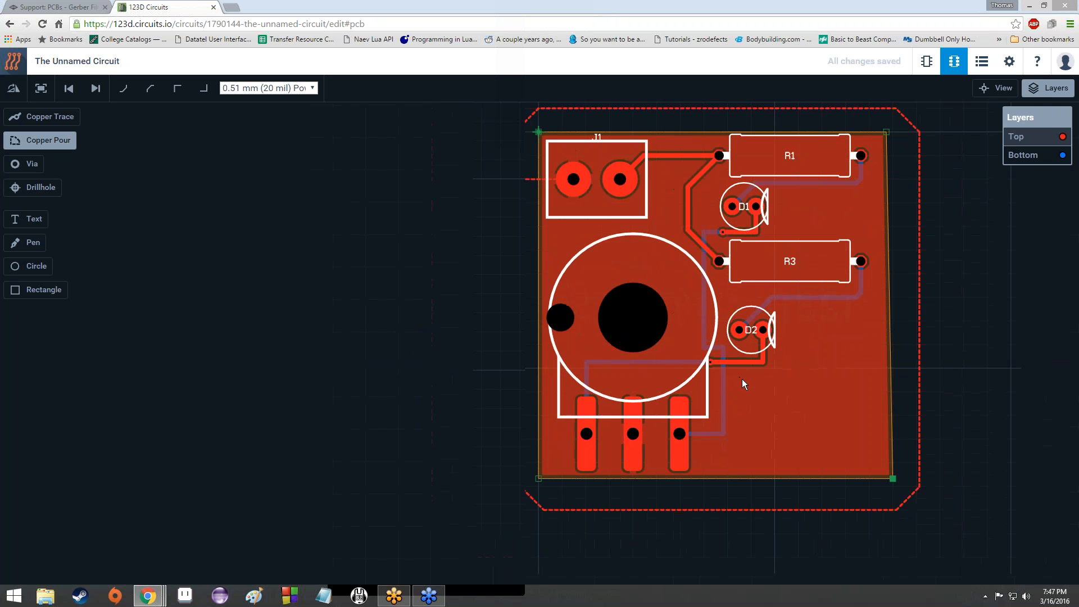
{"action": "scroll", "coordinate": [742, 379], "scroll_direction": "down", "scroll_amount": 2}
{"action": "scroll", "coordinate": [741, 379], "scroll_direction": "up", "scroll_amount": 4}
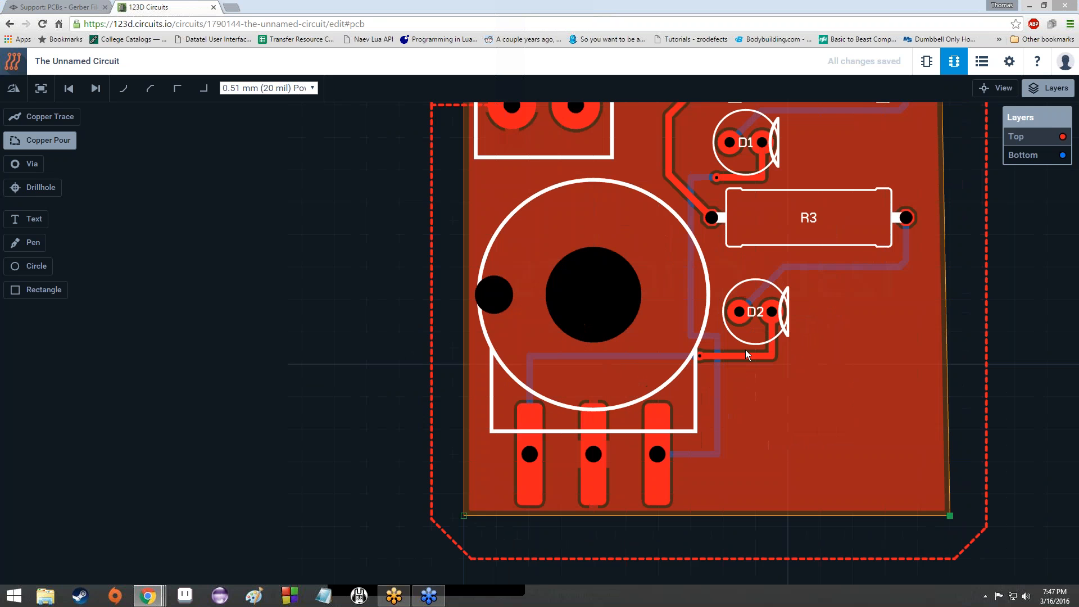
{"action": "scroll", "coordinate": [745, 353], "scroll_direction": "down", "scroll_amount": 1}
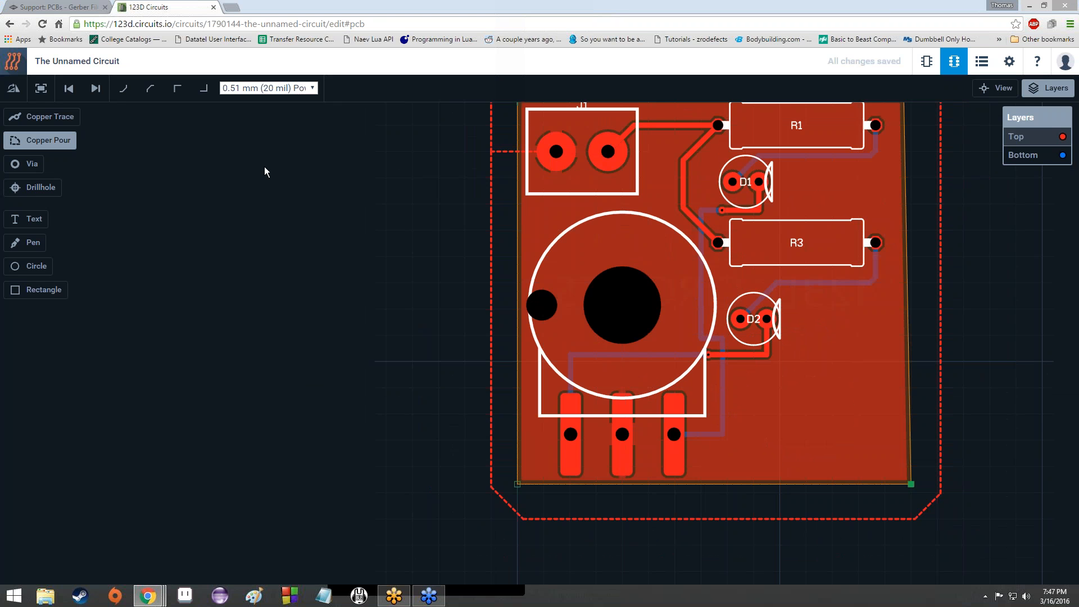
Step: Rename the circuit in its settings to 'super sweet LED chooser 9000'
{"action": "left_click", "coordinate": [80, 60]}
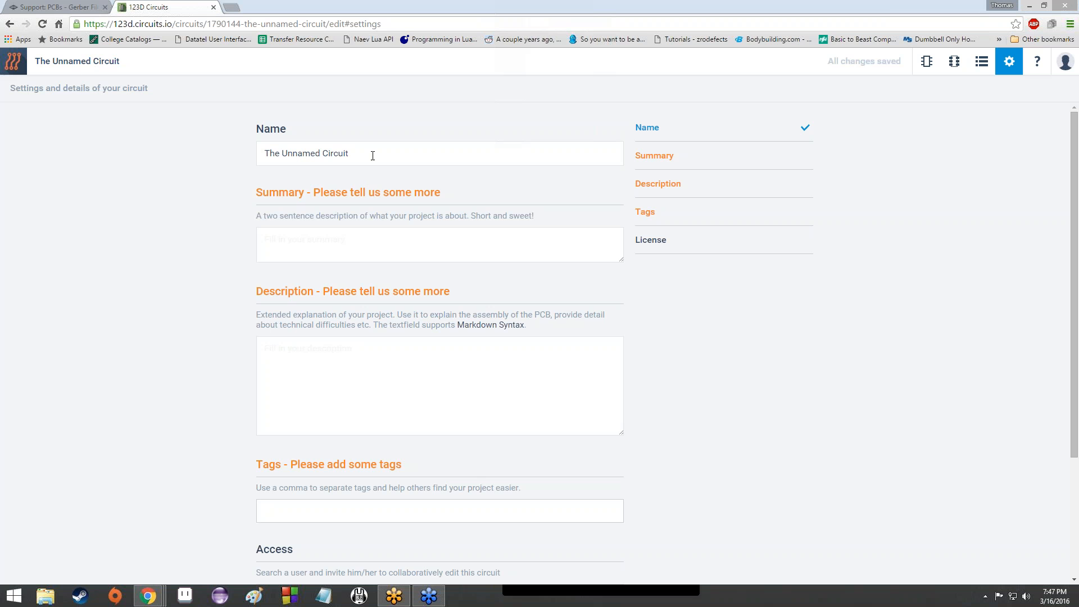
{"action": "left_click_drag", "start_coordinate": [369, 154], "coordinate": [259, 154]}
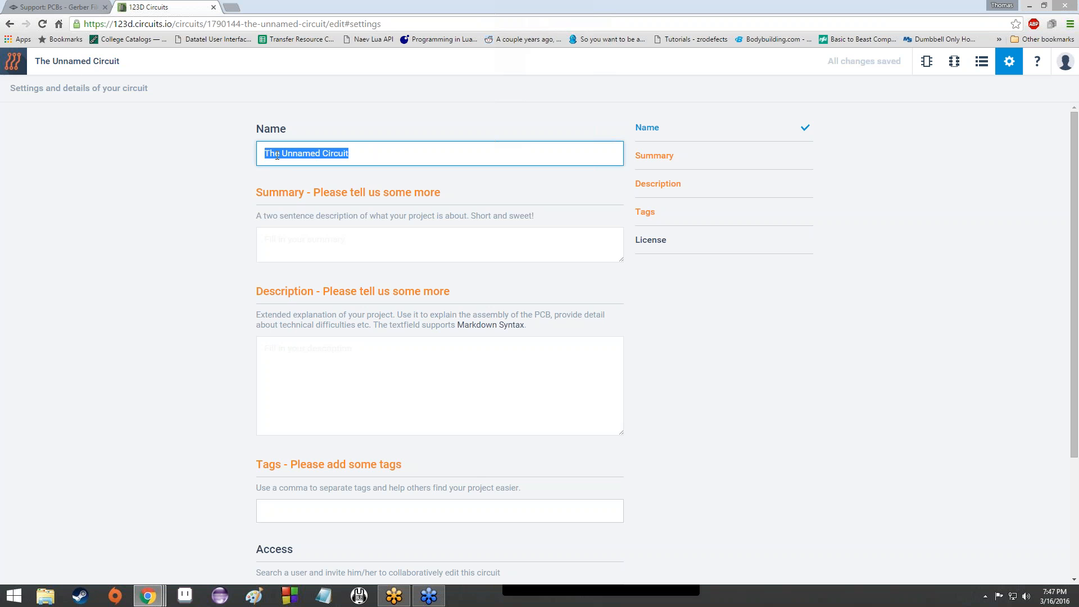
{"action": "key", "text": "BackSpace"}
{"action": "type", "text": "super swee"}
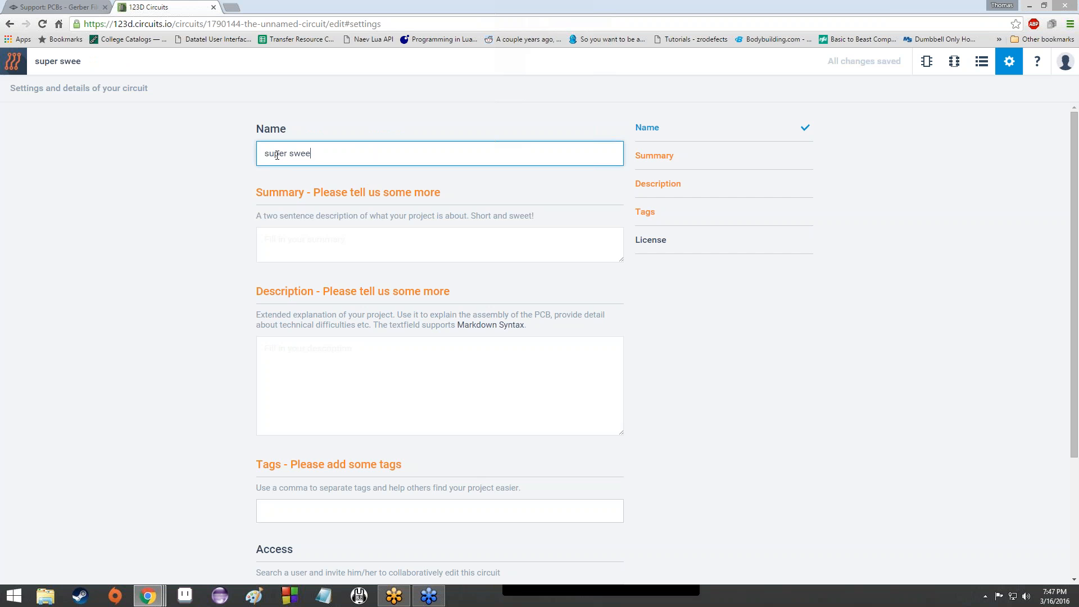
{"action": "type", "text": "t LED chooser 9000"}
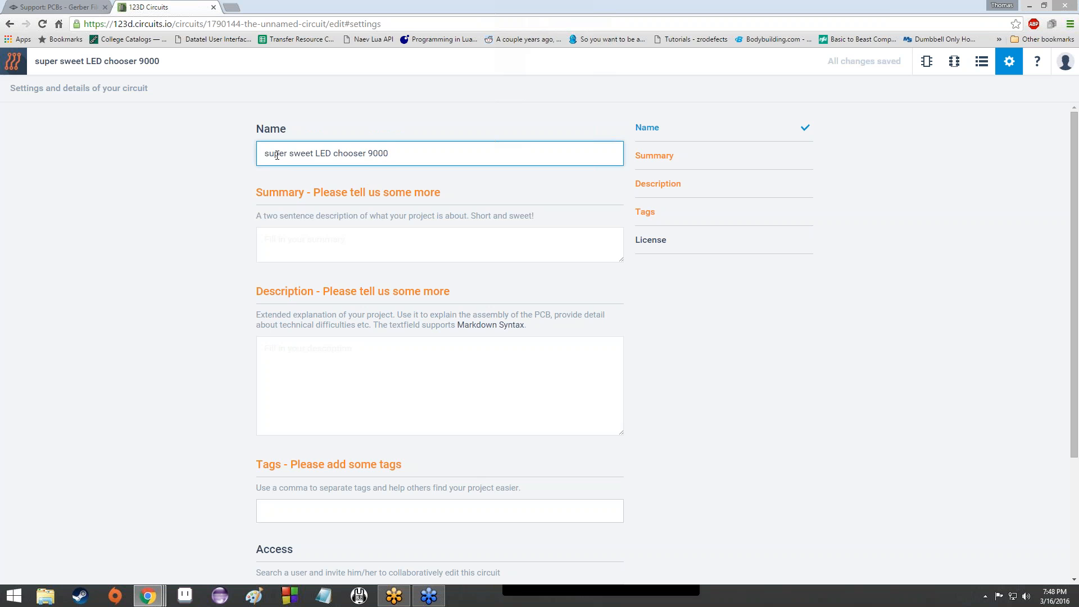
Step: Review the License options and keep CC-BY-SA 3.0
{"action": "scroll", "coordinate": [177, 218], "scroll_direction": "down", "scroll_amount": 3}
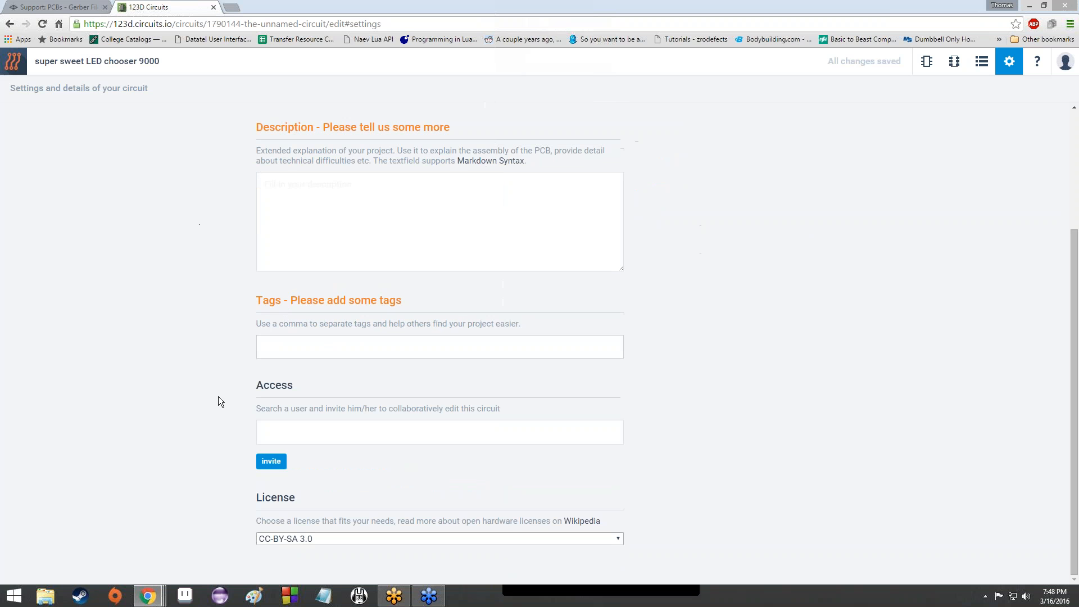
{"action": "scroll", "coordinate": [226, 397], "scroll_direction": "up", "scroll_amount": 3}
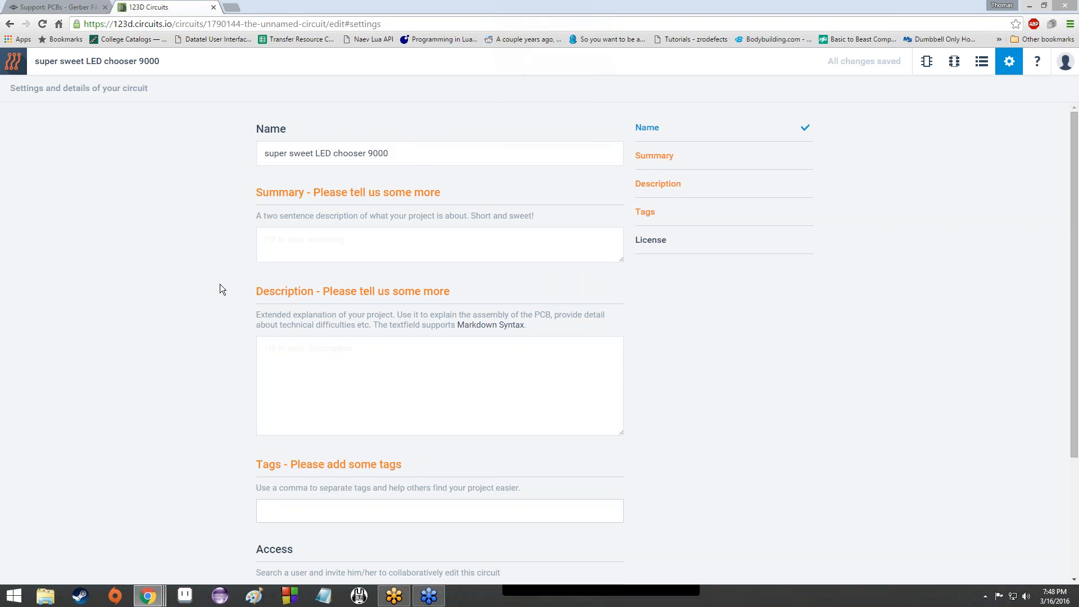
{"action": "scroll", "coordinate": [348, 185], "scroll_direction": "down", "scroll_amount": 3}
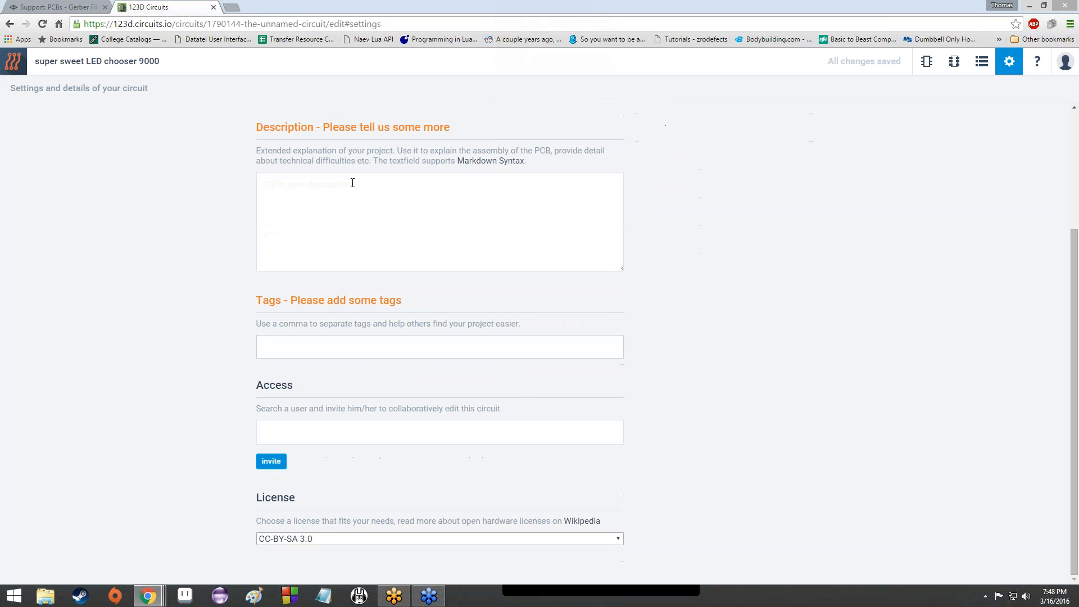
{"action": "scroll", "coordinate": [269, 161], "scroll_direction": "up", "scroll_amount": 2}
{"action": "scroll", "coordinate": [403, 337], "scroll_direction": "down", "scroll_amount": 2}
{"action": "scroll", "coordinate": [403, 554], "scroll_direction": "up", "scroll_amount": 3}
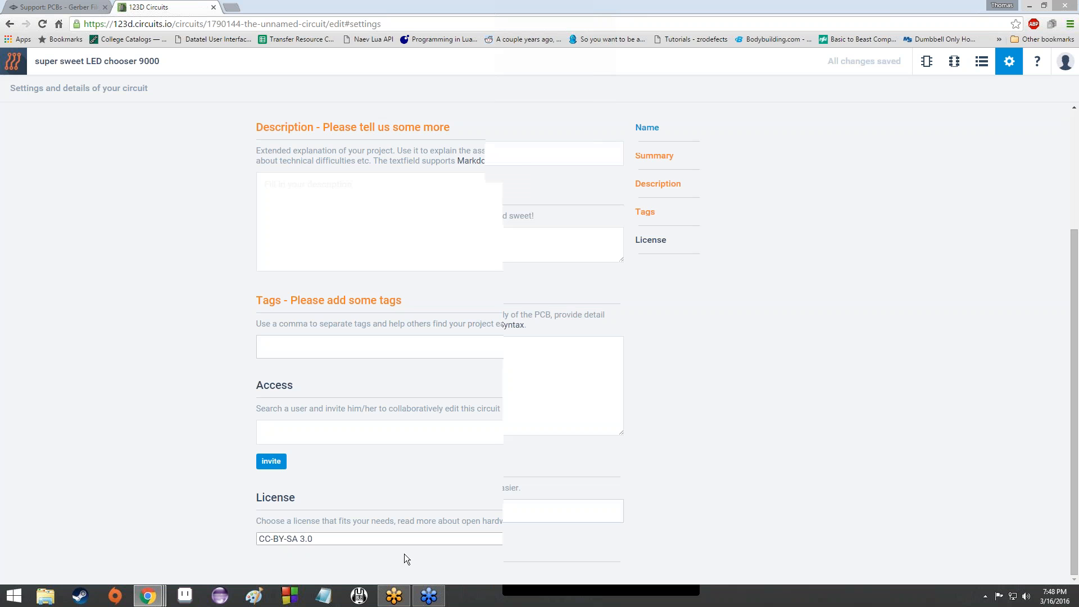
{"action": "scroll", "coordinate": [371, 486], "scroll_direction": "down", "scroll_amount": 3}
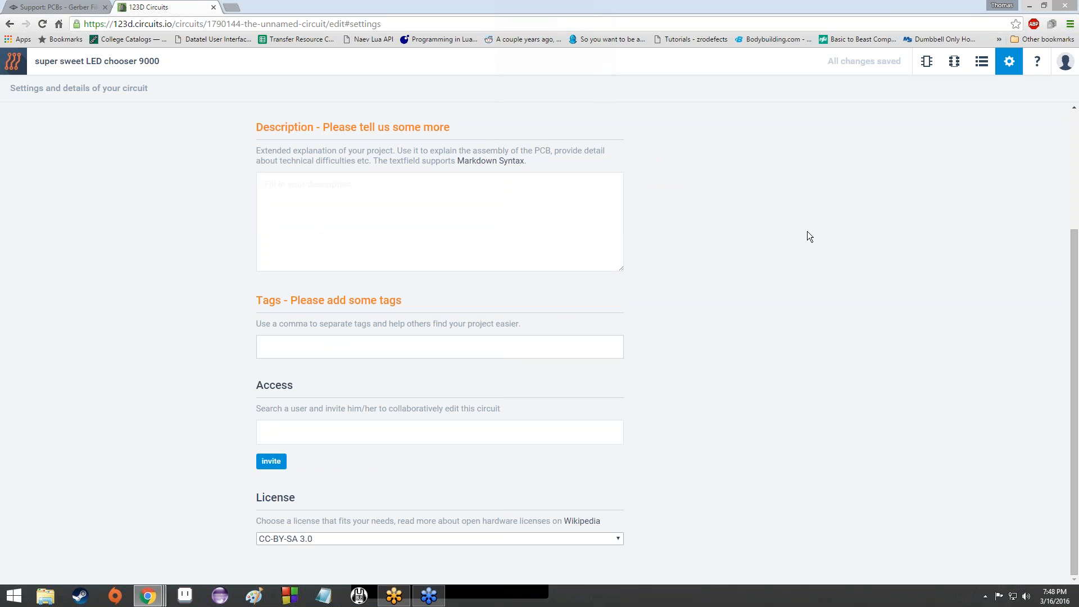
{"action": "scroll", "coordinate": [807, 231], "scroll_direction": "up", "scroll_amount": 3}
{"action": "scroll", "coordinate": [468, 412], "scroll_direction": "down", "scroll_amount": 3}
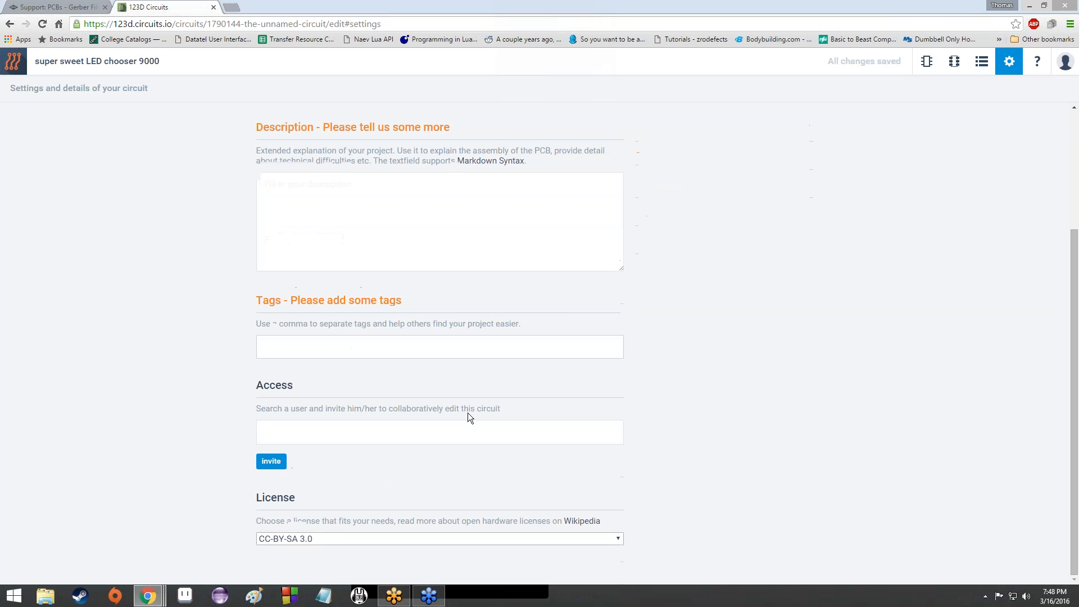
{"action": "left_click", "coordinate": [353, 537]}
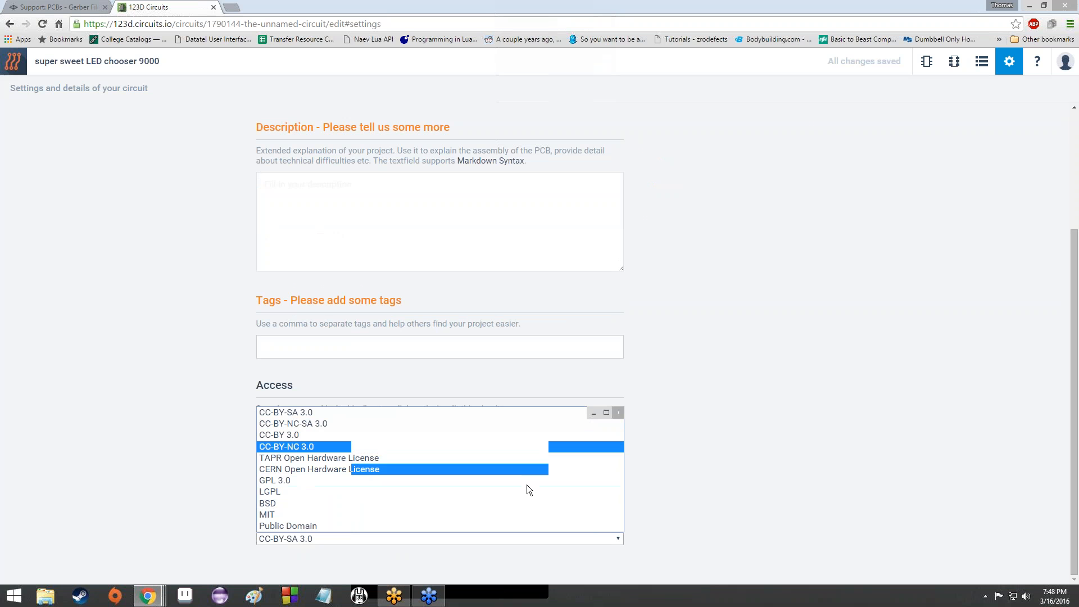
{"action": "left_click", "coordinate": [482, 8]}
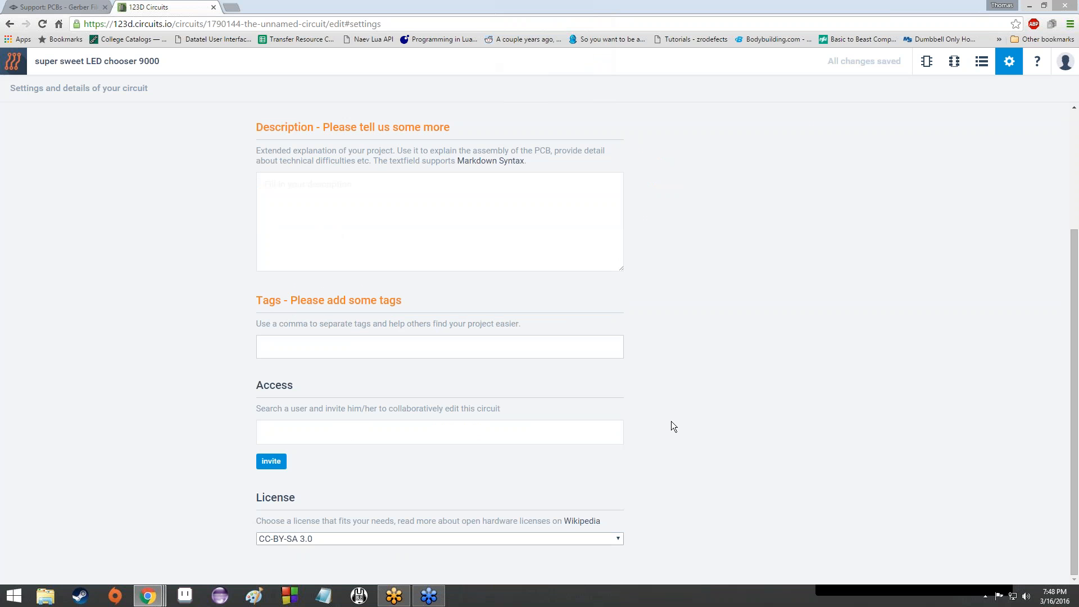
{"action": "scroll", "coordinate": [671, 422], "scroll_direction": "up", "scroll_amount": 3}
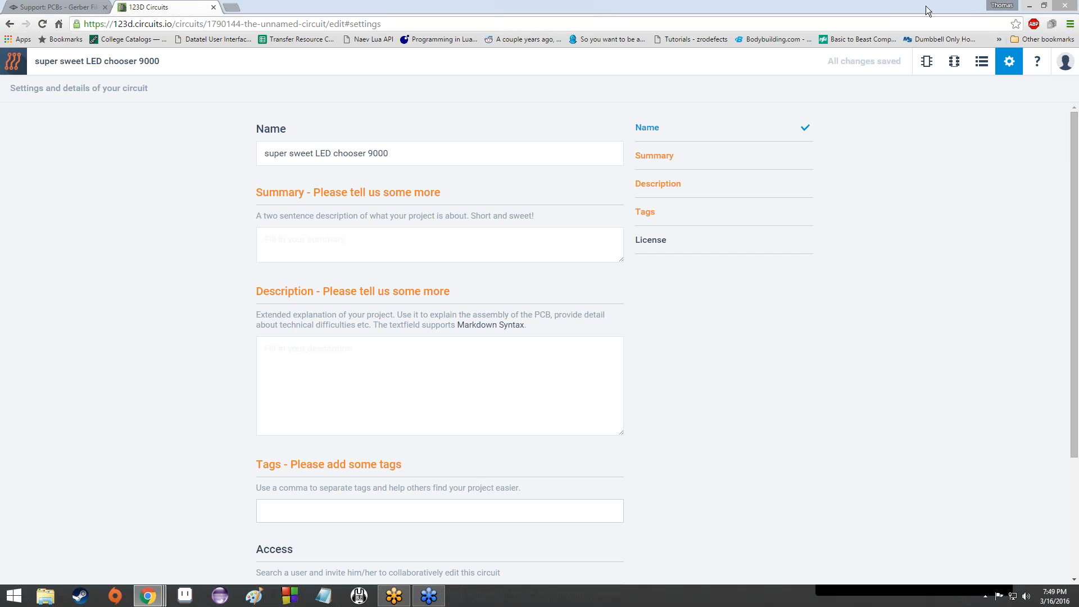
Step: View the bill of materials, return to settings, then leave the editor for the circuit's design page
{"action": "left_click", "coordinate": [981, 62]}
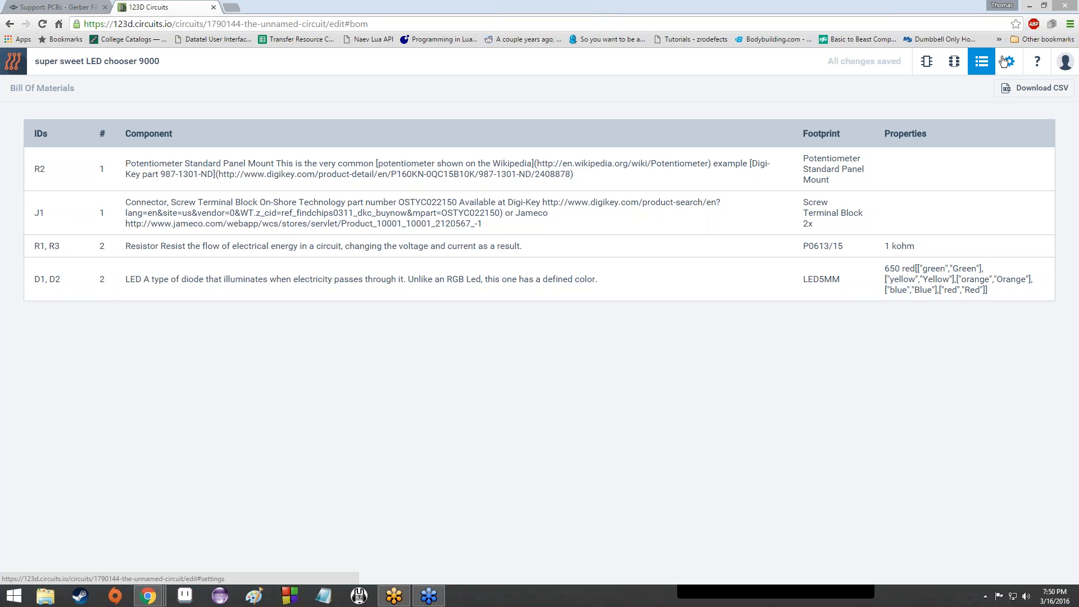
{"action": "left_click", "coordinate": [1003, 61]}
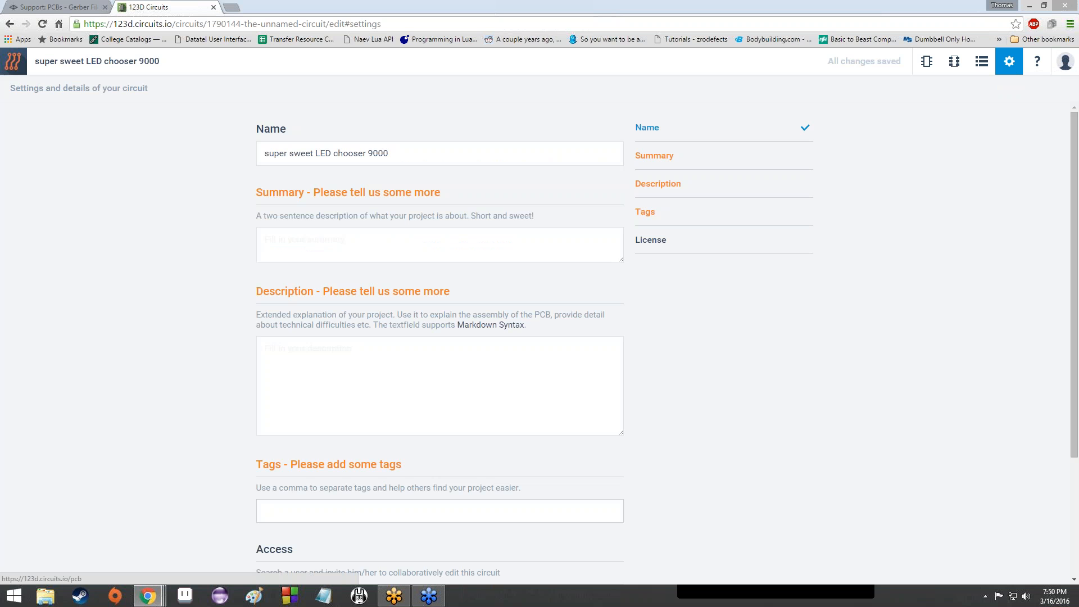
{"action": "left_click", "coordinate": [12, 66]}
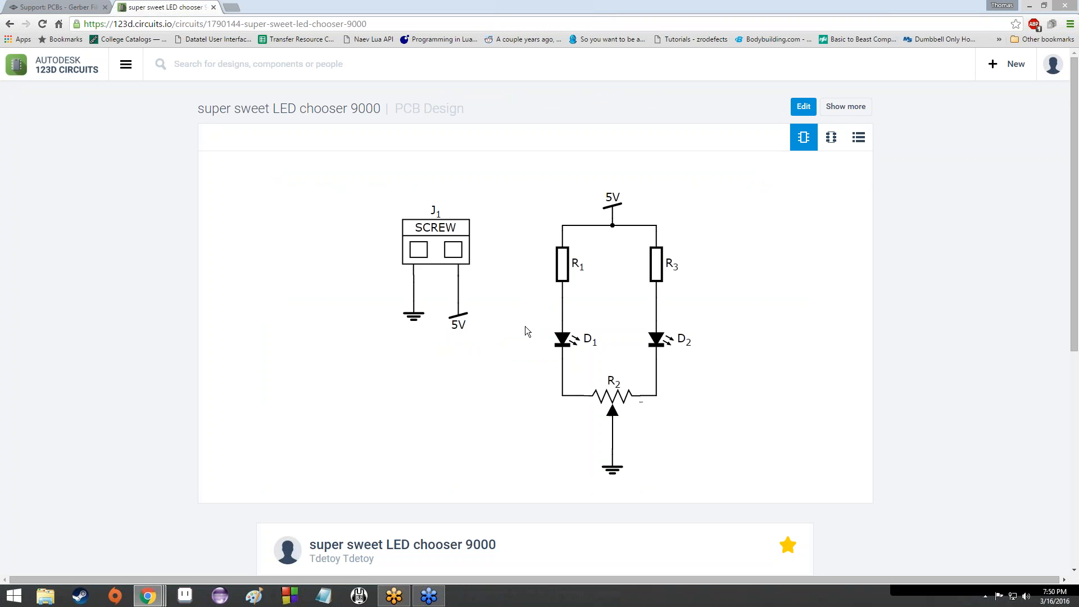
Step: Switch the design preview to the PCB board, zoom around it, and scroll to the project details
{"action": "left_click", "coordinate": [831, 139]}
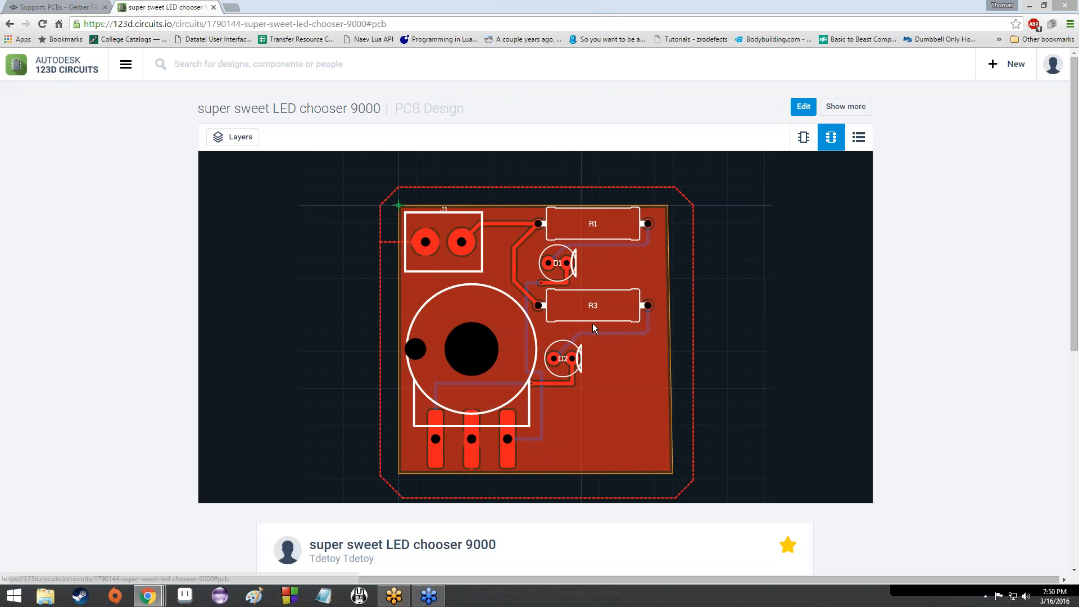
{"action": "scroll", "coordinate": [532, 390], "scroll_direction": "up", "scroll_amount": 3}
{"action": "scroll", "coordinate": [530, 385], "scroll_direction": "down", "scroll_amount": 5}
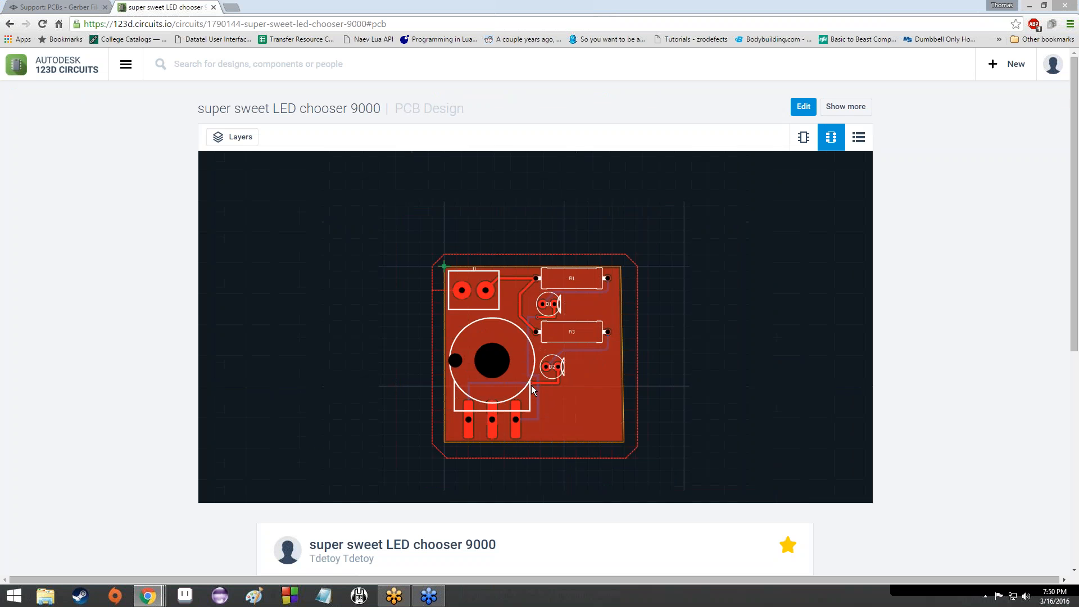
{"action": "scroll", "coordinate": [531, 386], "scroll_direction": "up", "scroll_amount": 4}
{"action": "scroll", "coordinate": [534, 385], "scroll_direction": "down", "scroll_amount": 5}
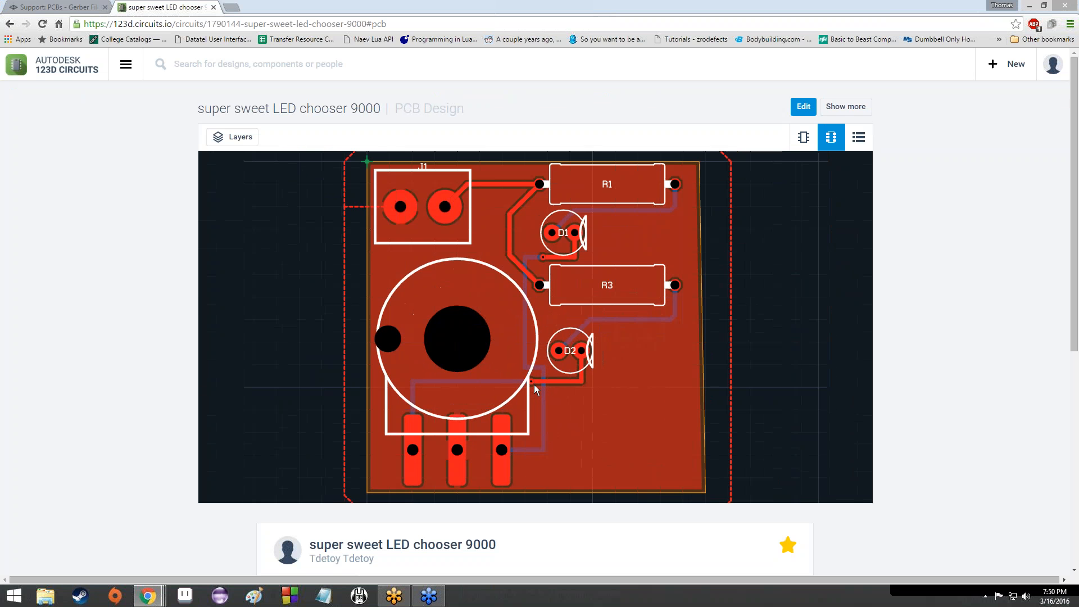
{"action": "scroll", "coordinate": [538, 371], "scroll_direction": "up", "scroll_amount": 4}
{"action": "scroll", "coordinate": [537, 374], "scroll_direction": "down", "scroll_amount": 5}
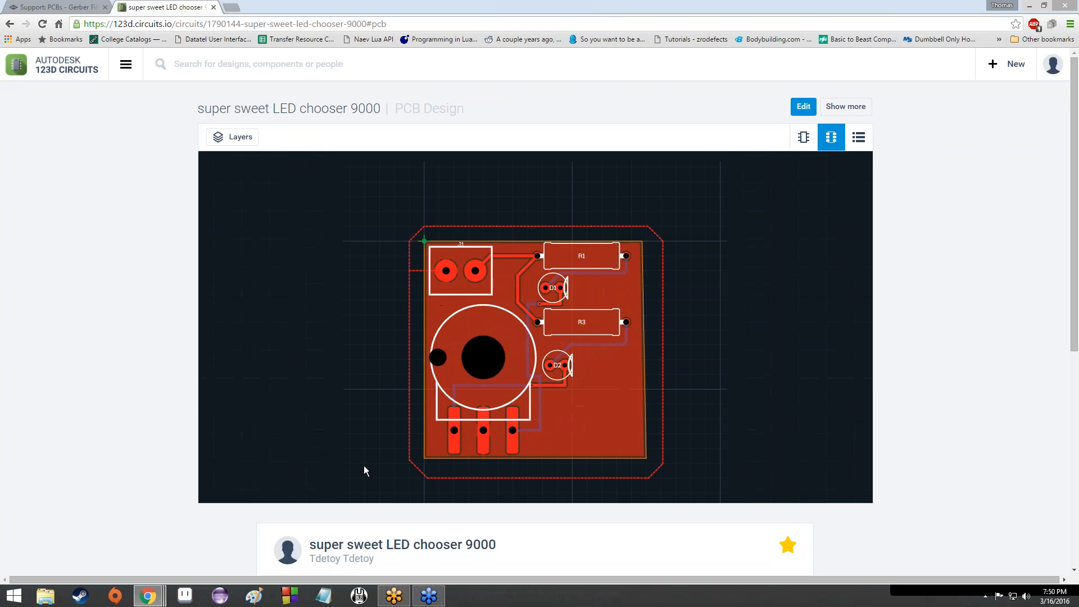
{"action": "scroll", "coordinate": [123, 434], "scroll_direction": "down", "scroll_amount": 5}
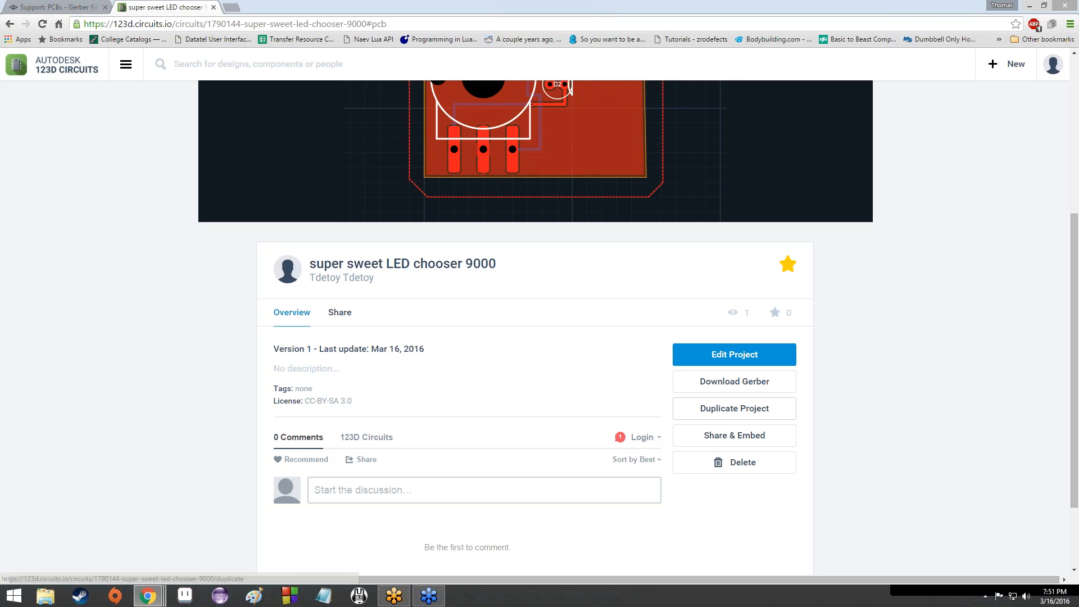
Step: Download the Gerber zip and open its options on the download shelf
{"action": "left_click", "coordinate": [728, 383]}
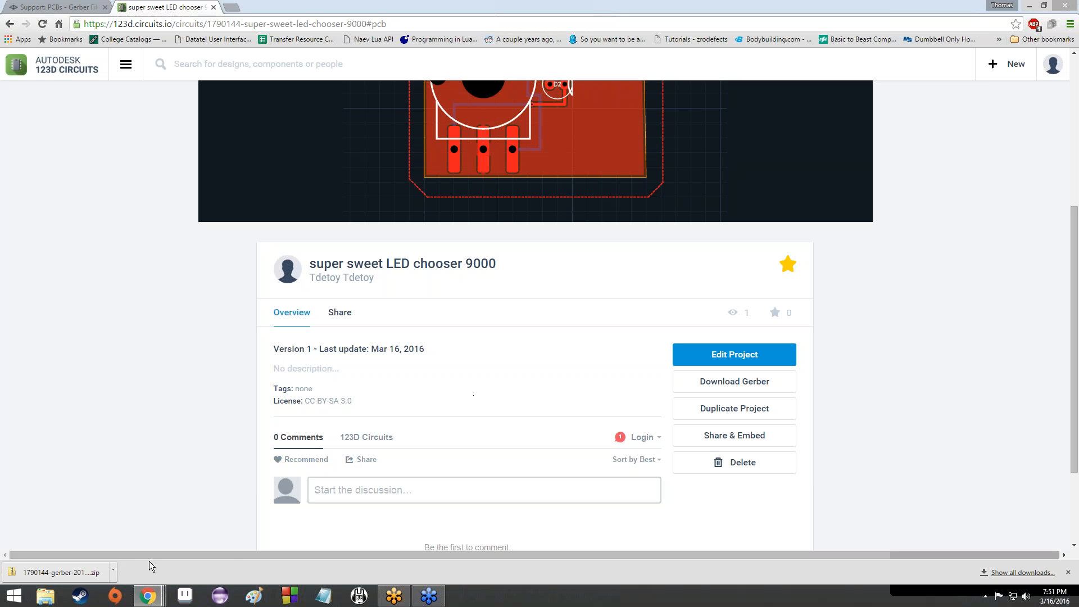
{"action": "left_click", "coordinate": [115, 569]}
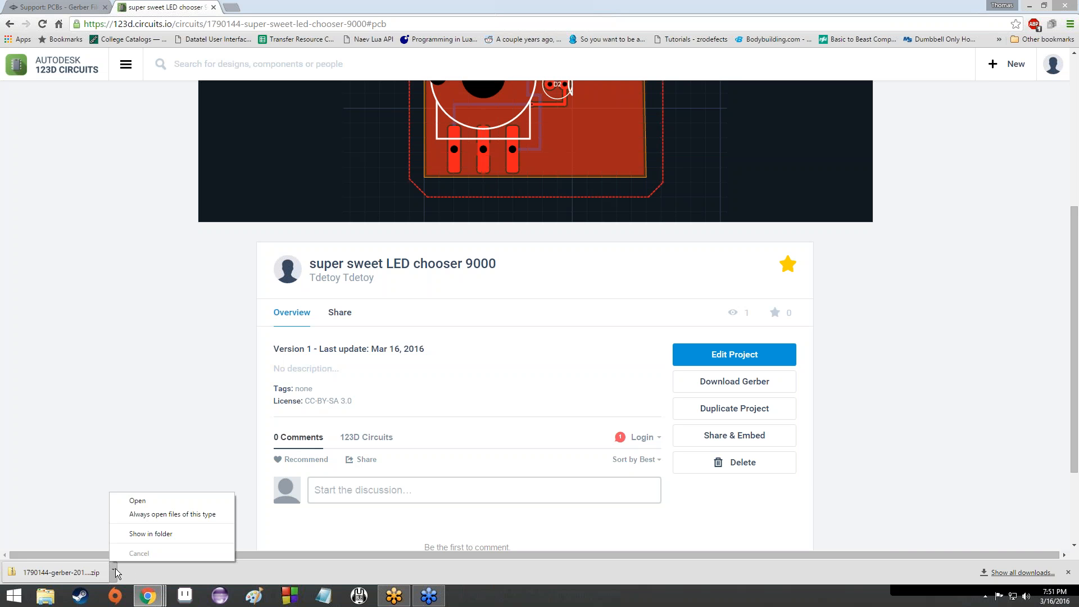
Step: Open the downloaded Gerber zip in Explorer to list its eight files, then return to the board page
{"action": "left_click", "coordinate": [137, 534]}
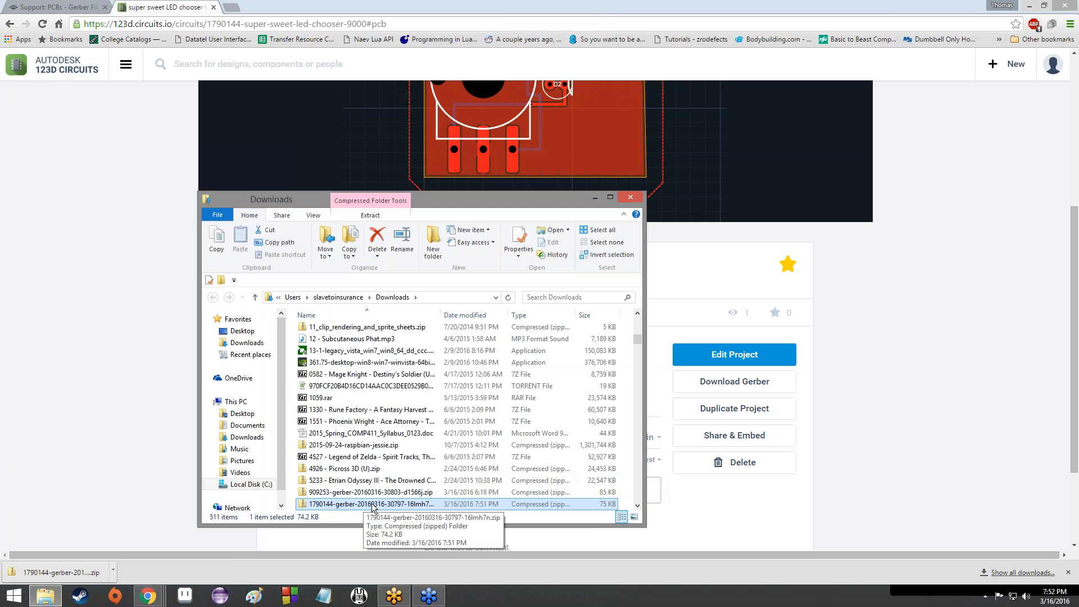
{"action": "double_click", "coordinate": [313, 506]}
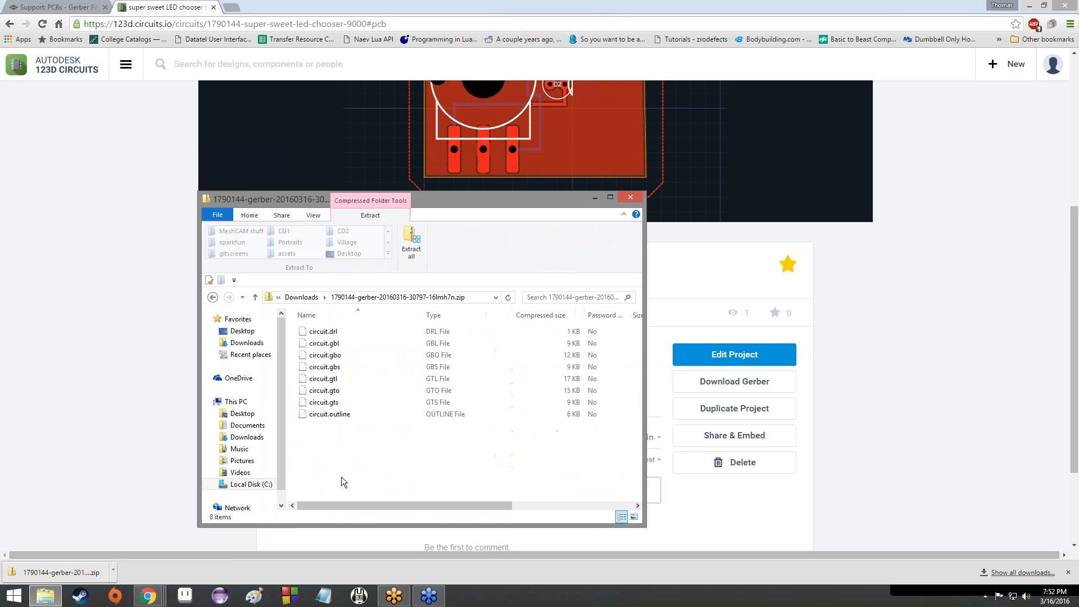
{"action": "scroll", "coordinate": [566, 373], "scroll_direction": "right", "scroll_amount": 1}
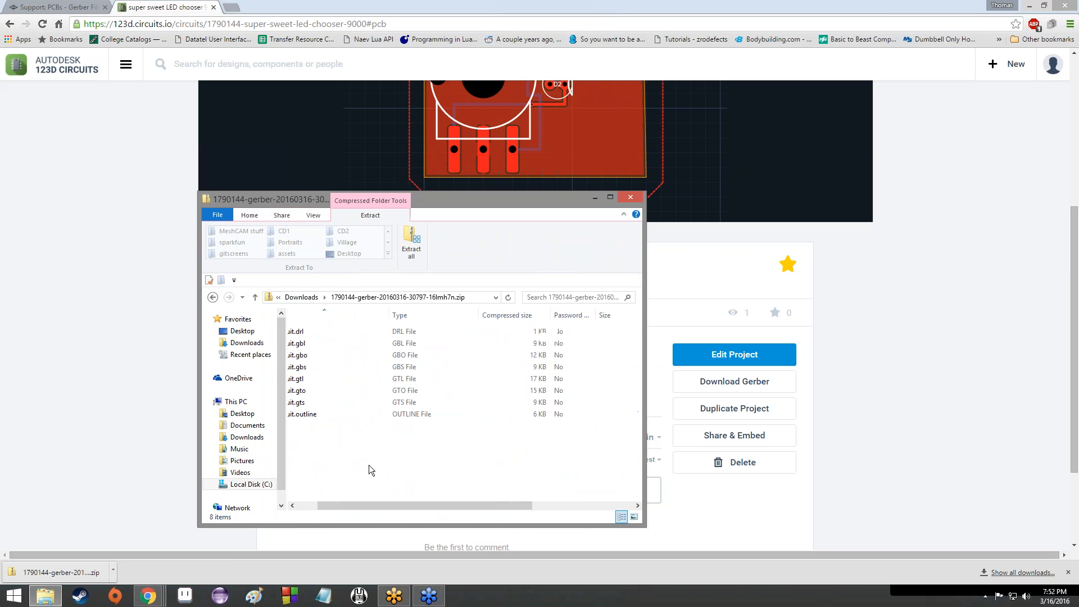
{"action": "scroll", "coordinate": [368, 464], "scroll_direction": "left", "scroll_amount": 1}
{"action": "scroll", "coordinate": [393, 460], "scroll_direction": "left", "scroll_amount": 1}
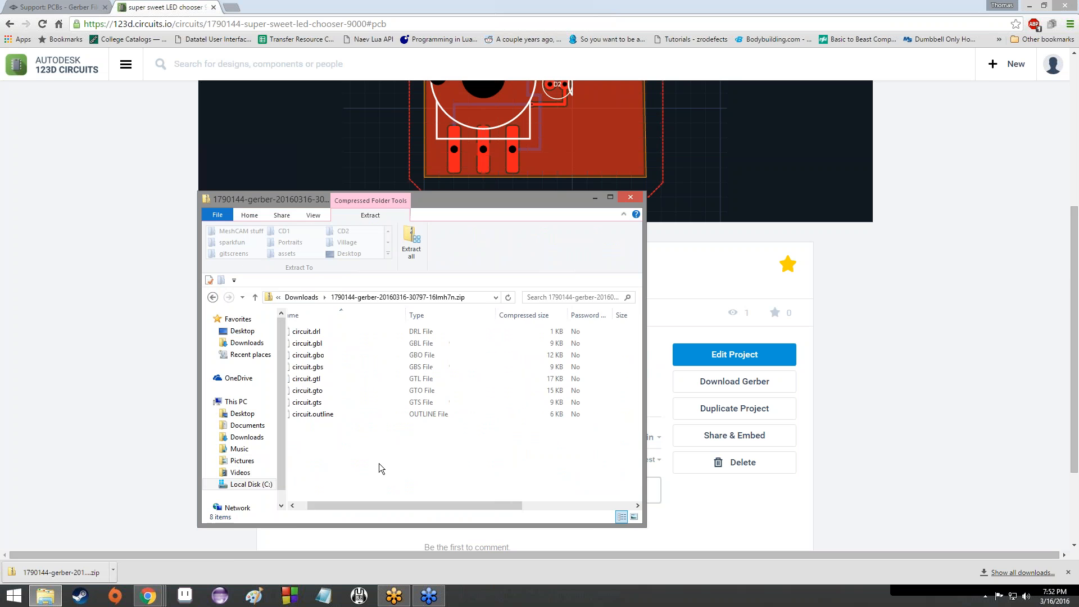
{"action": "scroll", "coordinate": [379, 463], "scroll_direction": "left", "scroll_amount": 1}
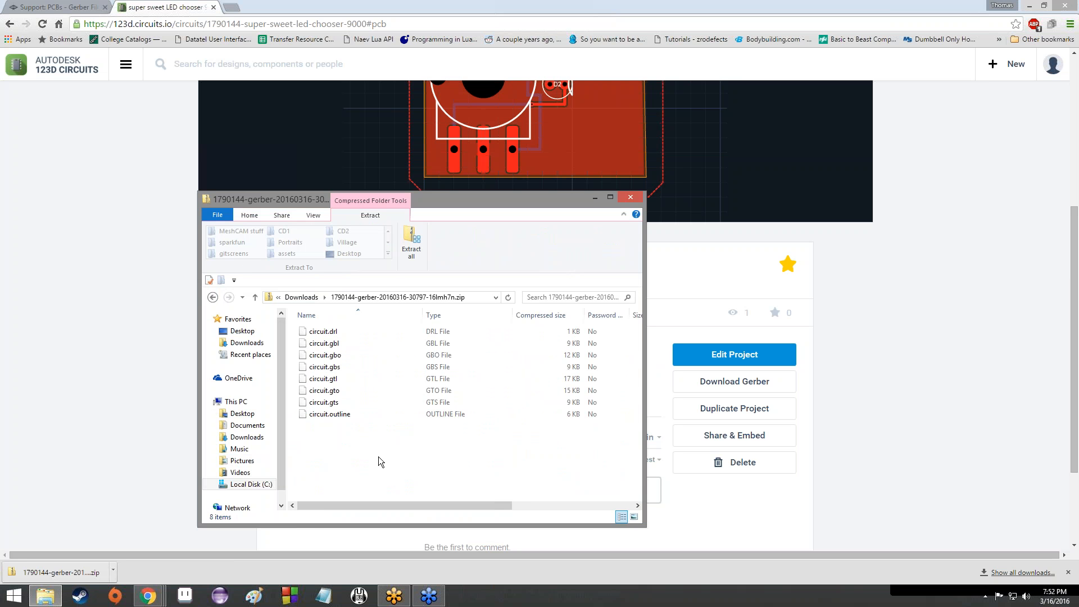
{"action": "scroll", "coordinate": [379, 457], "scroll_direction": "right", "scroll_amount": 3}
{"action": "scroll", "coordinate": [379, 456], "scroll_direction": "left", "scroll_amount": 3}
{"action": "left_click", "coordinate": [172, 226]}
{"action": "scroll", "coordinate": [583, 179], "scroll_direction": "up", "scroll_amount": 5}
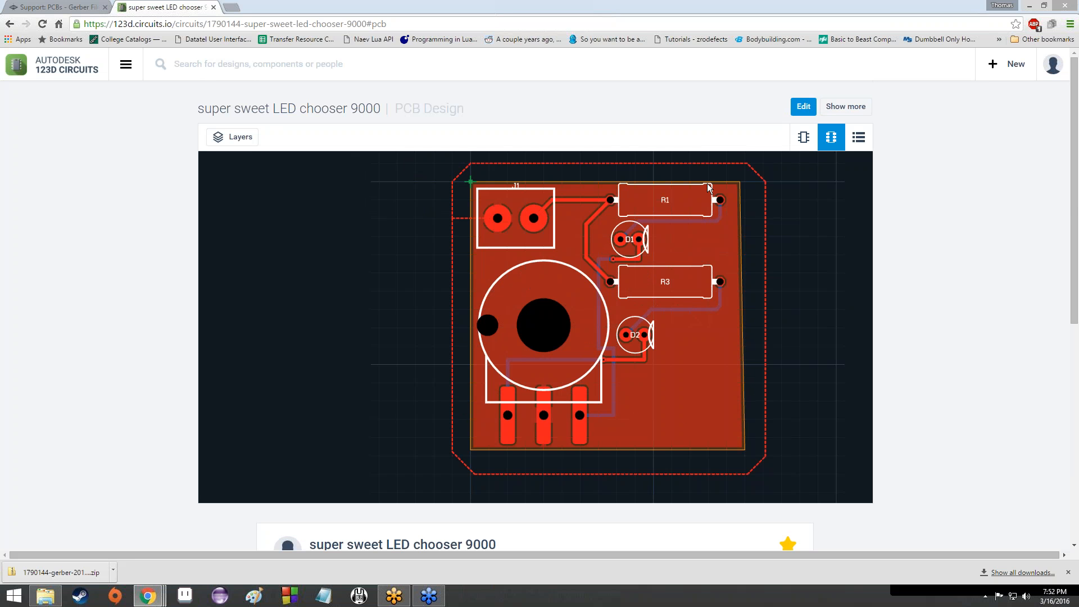
Step: Zoom the PCB preview out and back in, then bring the zip's file list forward
{"action": "scroll", "coordinate": [764, 287], "scroll_direction": "down", "scroll_amount": 5}
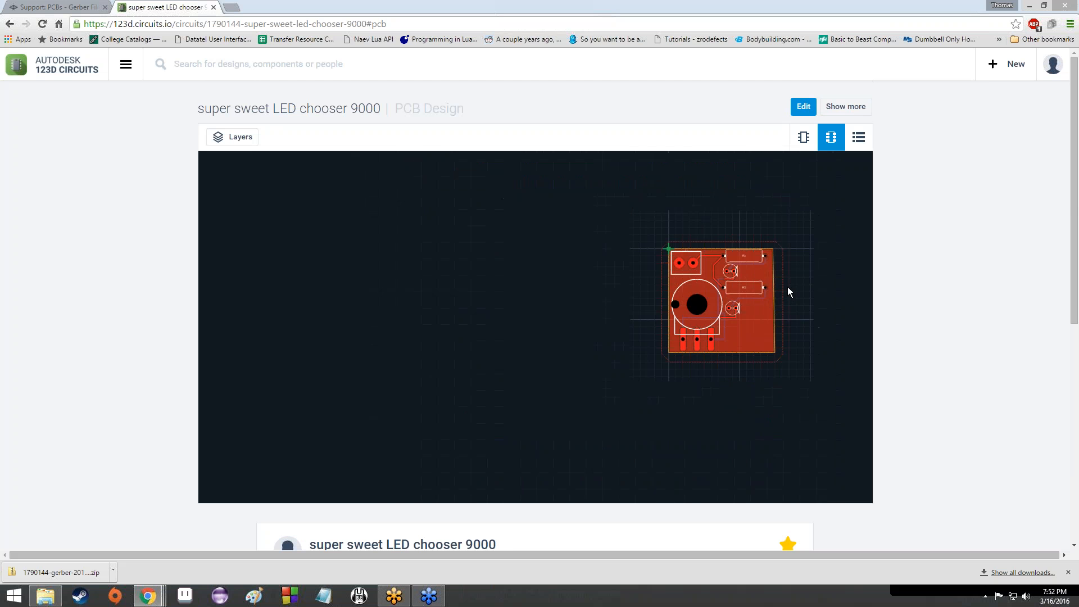
{"action": "scroll", "coordinate": [787, 286], "scroll_direction": "up", "scroll_amount": 5}
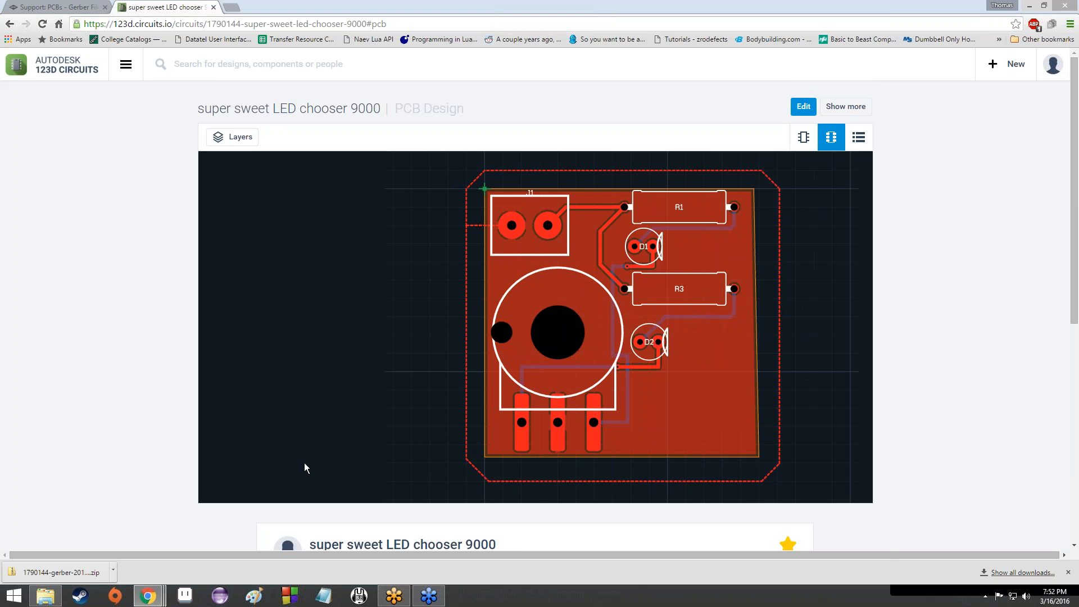
{"action": "left_click", "coordinate": [45, 595]}
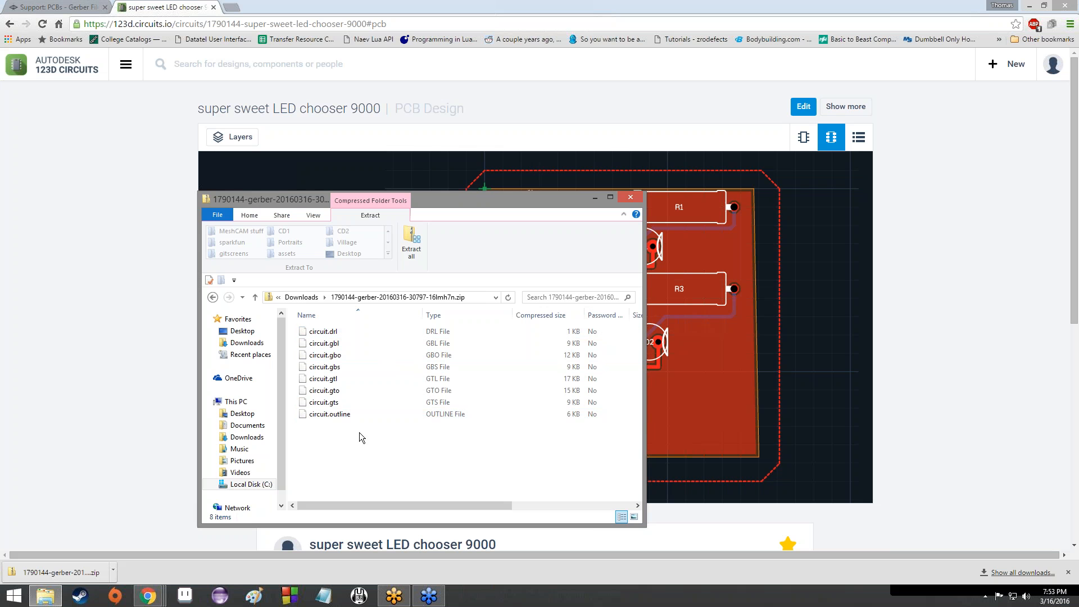
Step: Extract all eight Gerber files from the zip to a folder on the Desktop via '\Desktop' destination
{"action": "left_click", "coordinate": [360, 402]}
{"action": "left_click", "coordinate": [343, 414]}
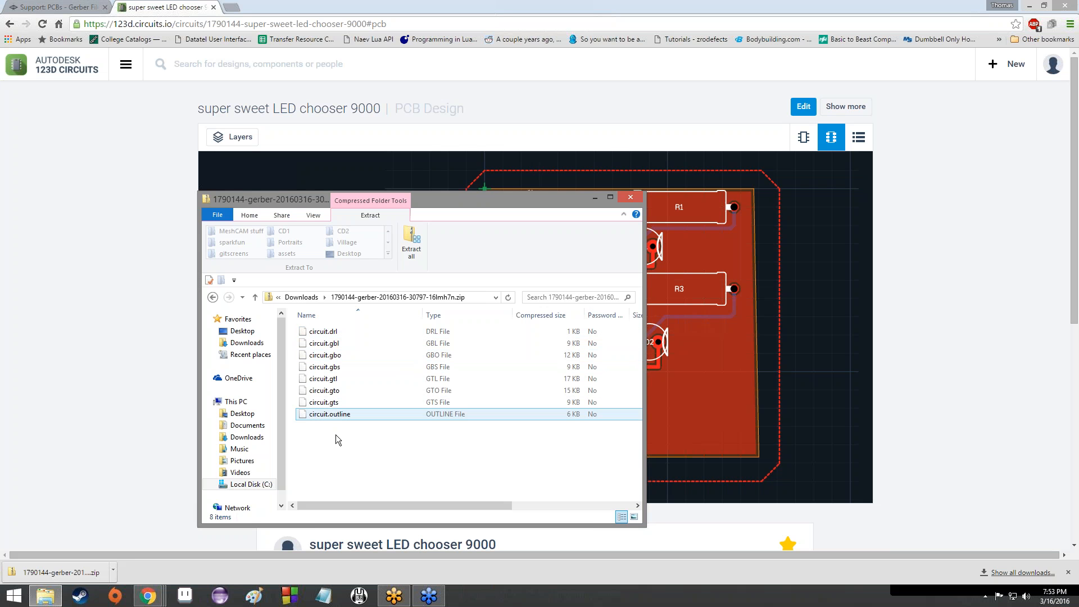
{"action": "left_click", "coordinate": [336, 434]}
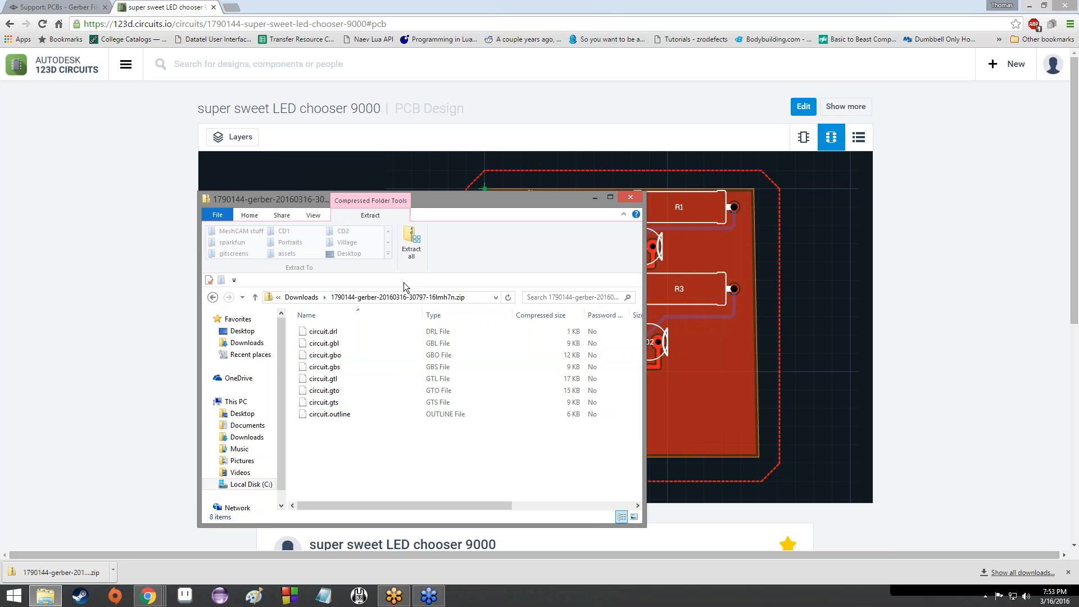
{"action": "left_click", "coordinate": [411, 247]}
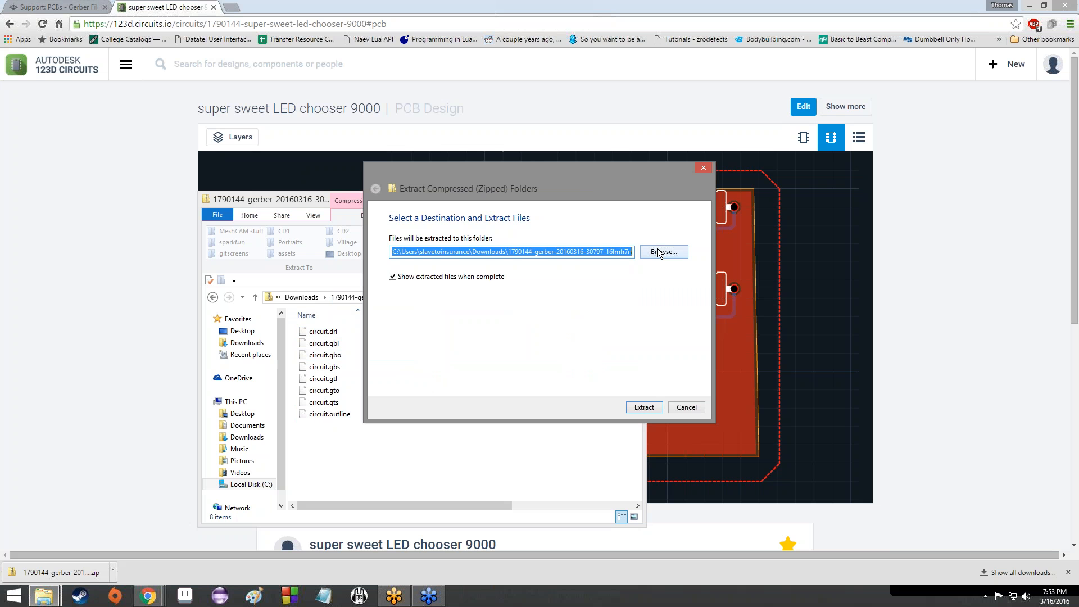
{"action": "double_click", "coordinate": [494, 253]}
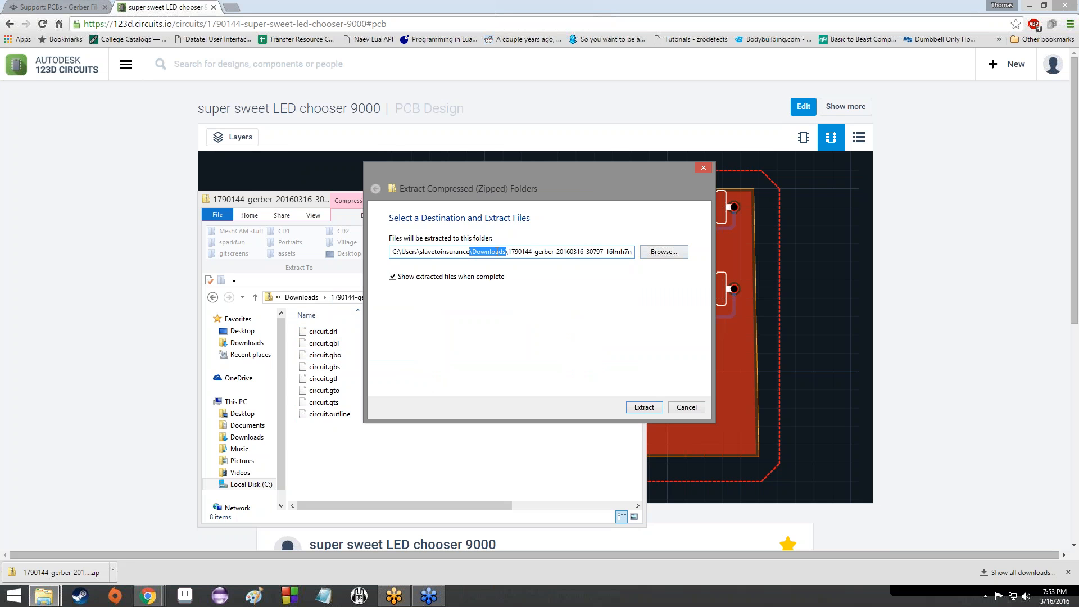
{"action": "type", "text": "\\Desk"}
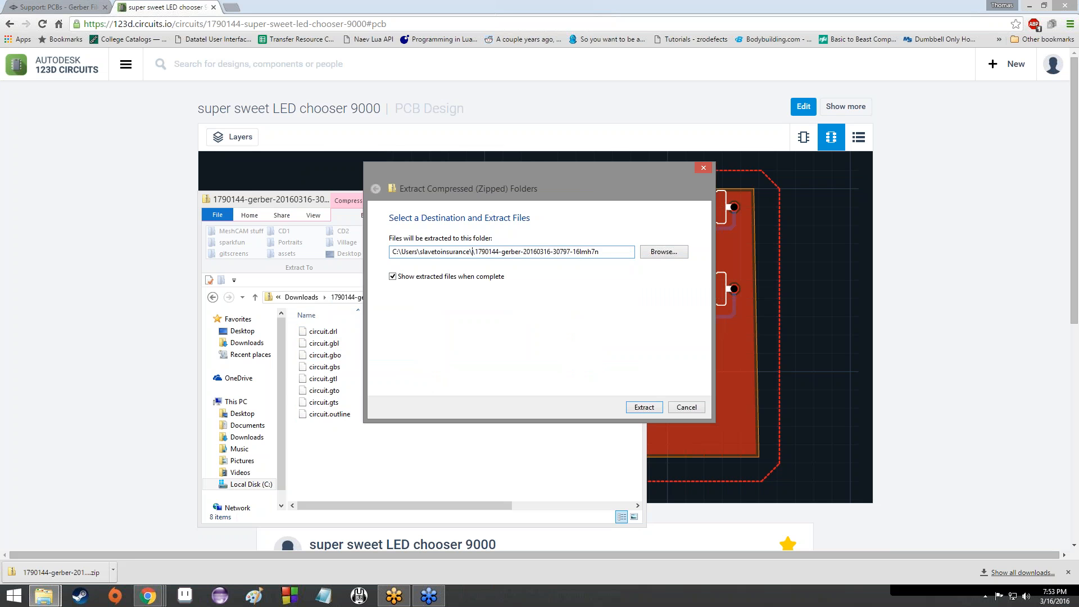
{"action": "type", "text": "top"}
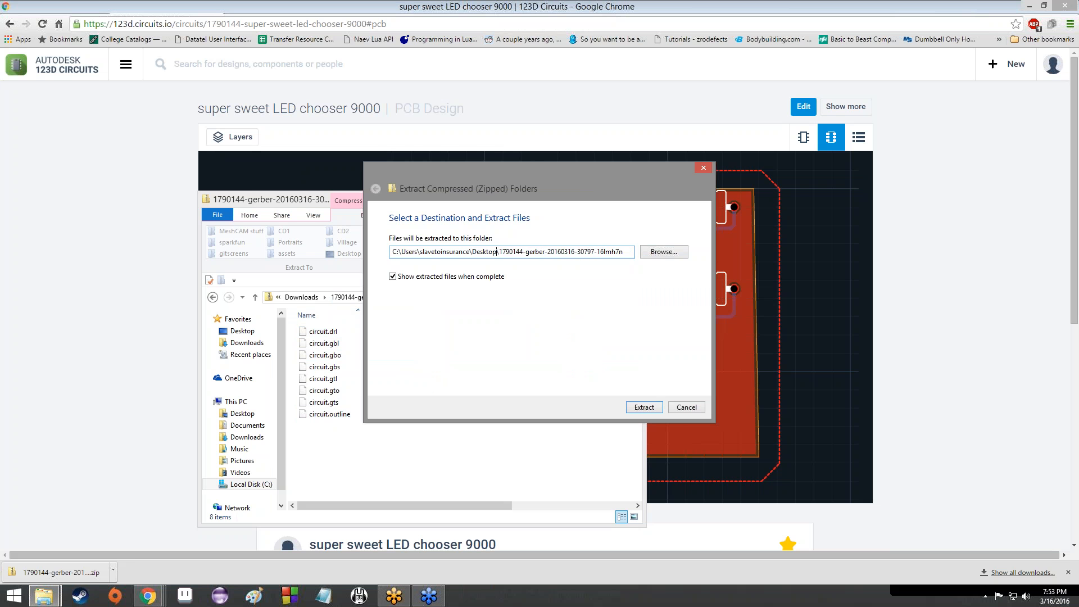
{"action": "key", "text": "Return"}
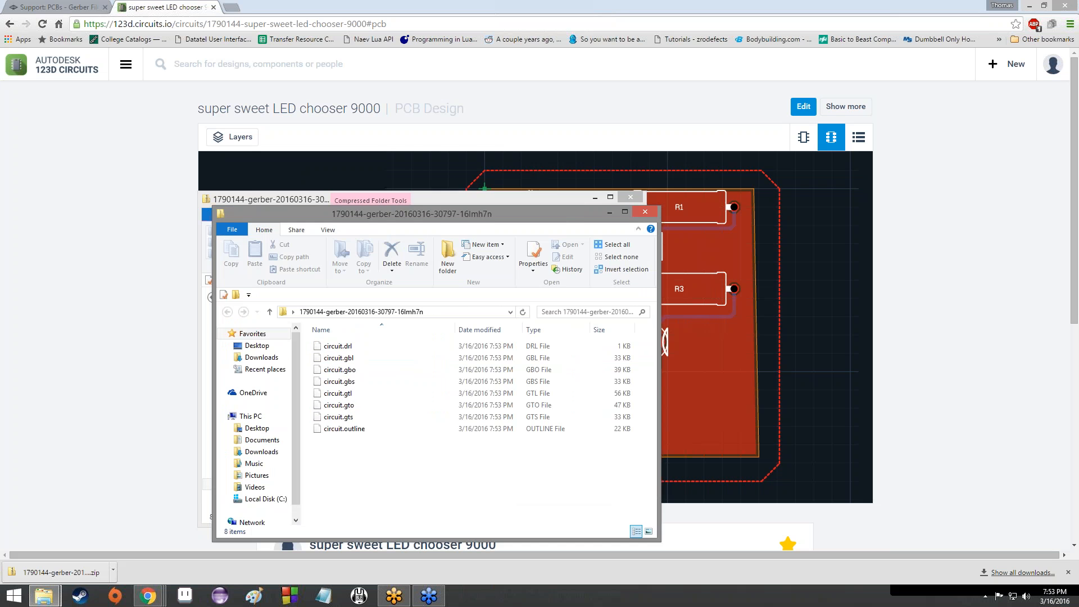
Step: Minimize the old compressed-folder Explorer window to clear the desktop
{"action": "left_click", "coordinate": [594, 200]}
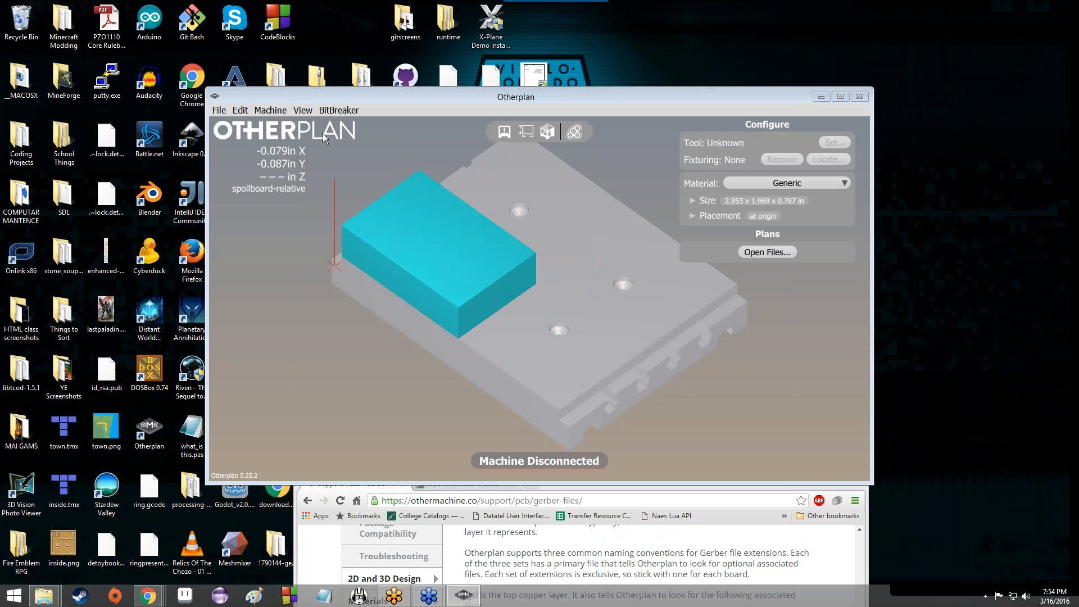
Step: Start a board import in Otherplan and open the extracted Gerber folder on the Desktop
{"action": "left_click", "coordinate": [754, 254]}
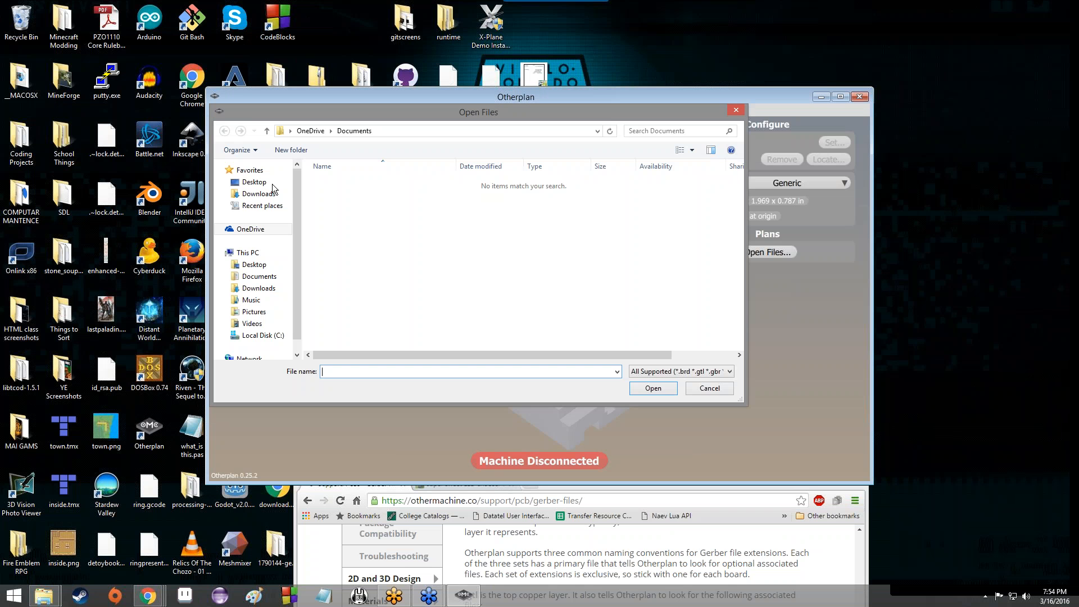
{"action": "left_click", "coordinate": [272, 185]}
{"action": "scroll", "coordinate": [498, 256], "scroll_direction": "down", "scroll_amount": 5}
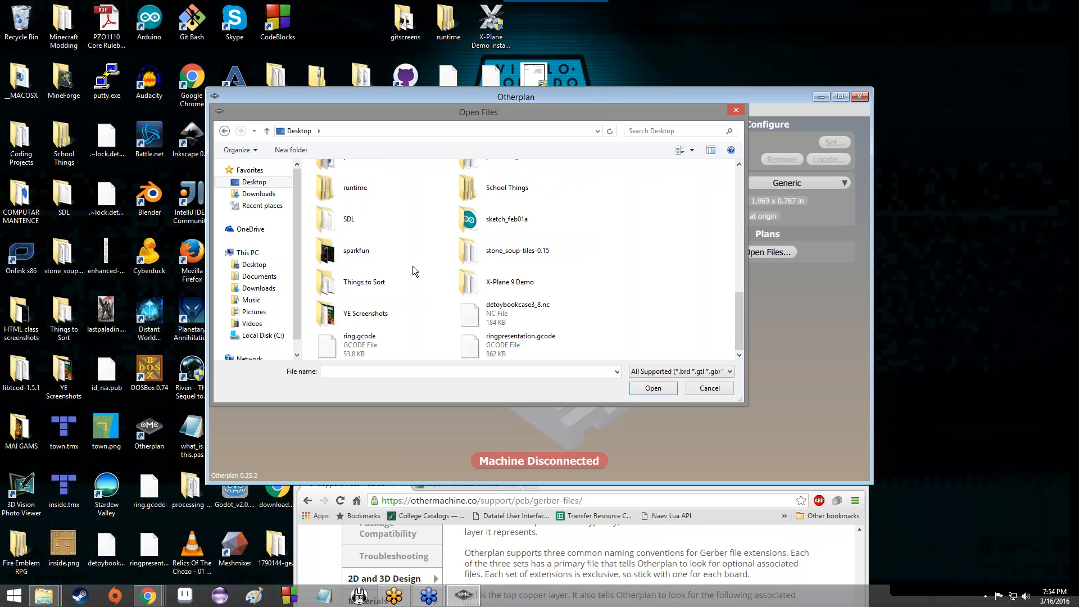
{"action": "scroll", "coordinate": [413, 265], "scroll_direction": "up", "scroll_amount": 5}
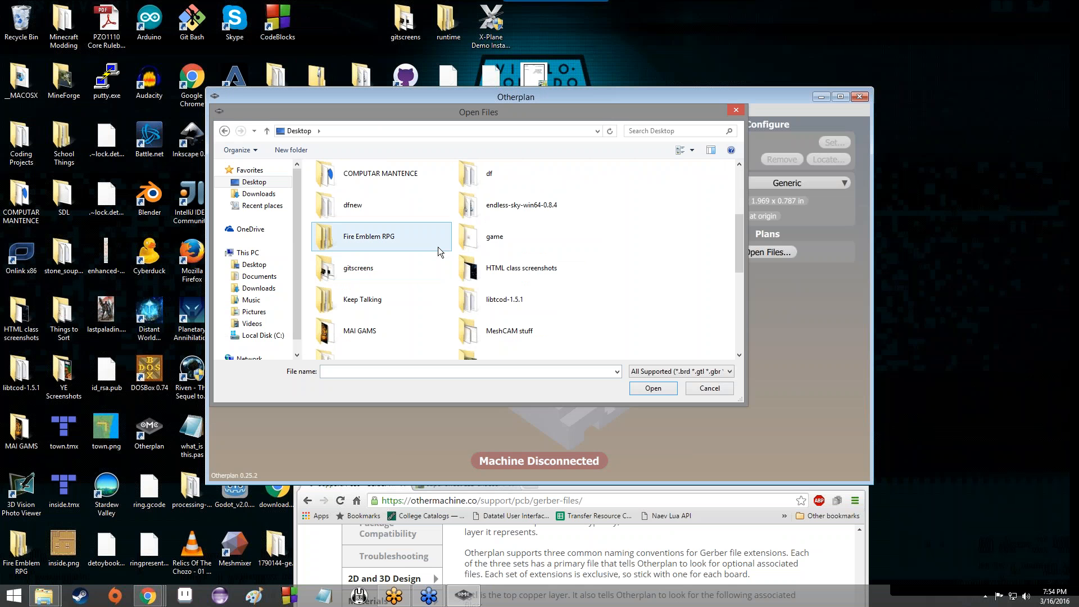
{"action": "scroll", "coordinate": [530, 274], "scroll_direction": "up", "scroll_amount": 3}
{"action": "double_click", "coordinate": [531, 274]}
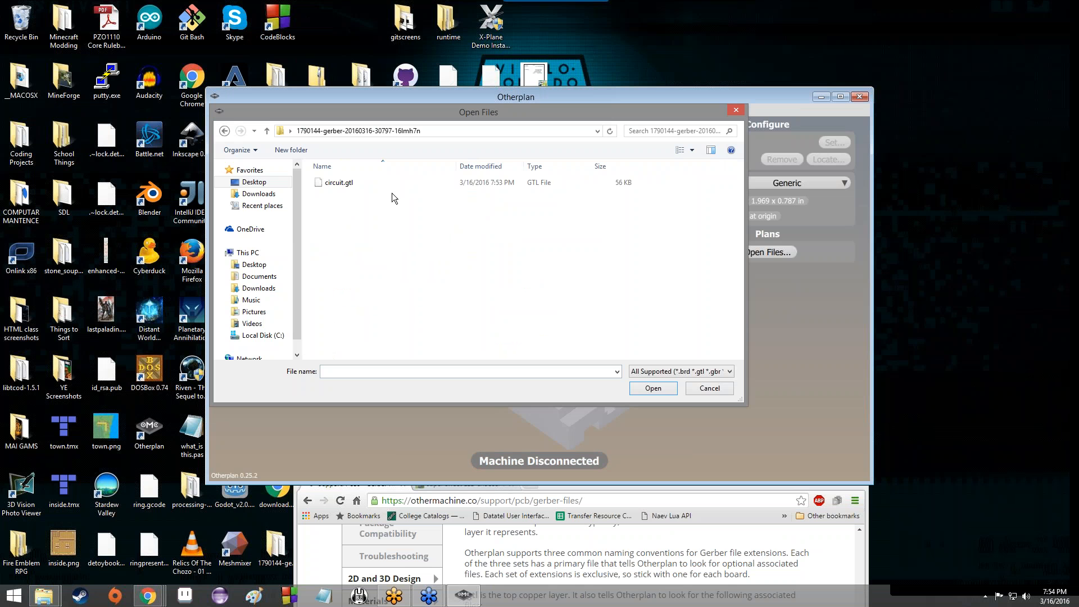
Step: Load circuit.gtl as the top copper, keeping circuit.outline as the outline file
{"action": "left_click", "coordinate": [349, 188]}
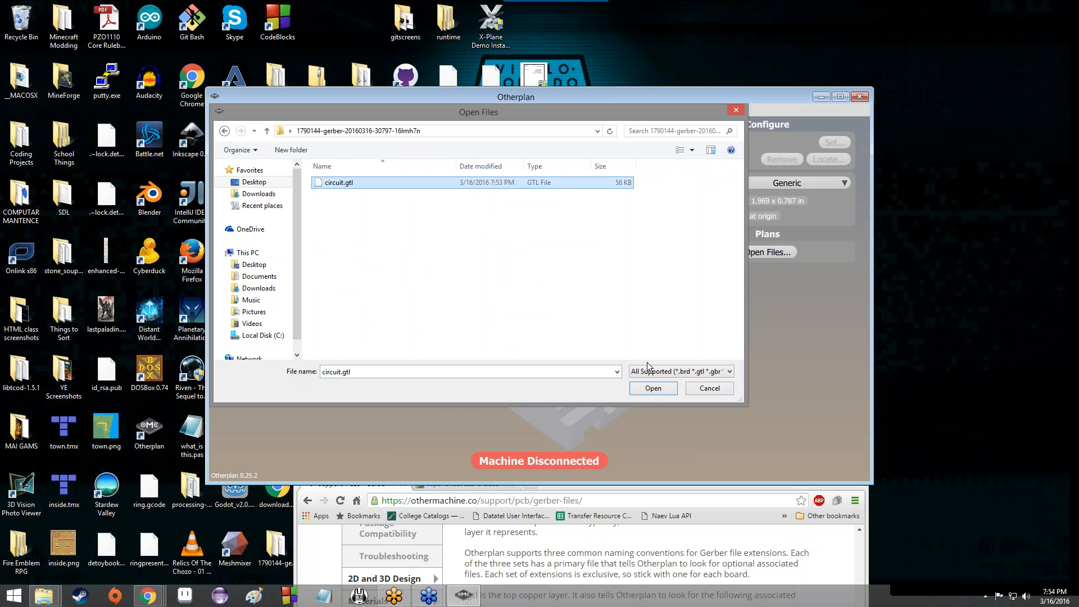
{"action": "left_click", "coordinate": [653, 389]}
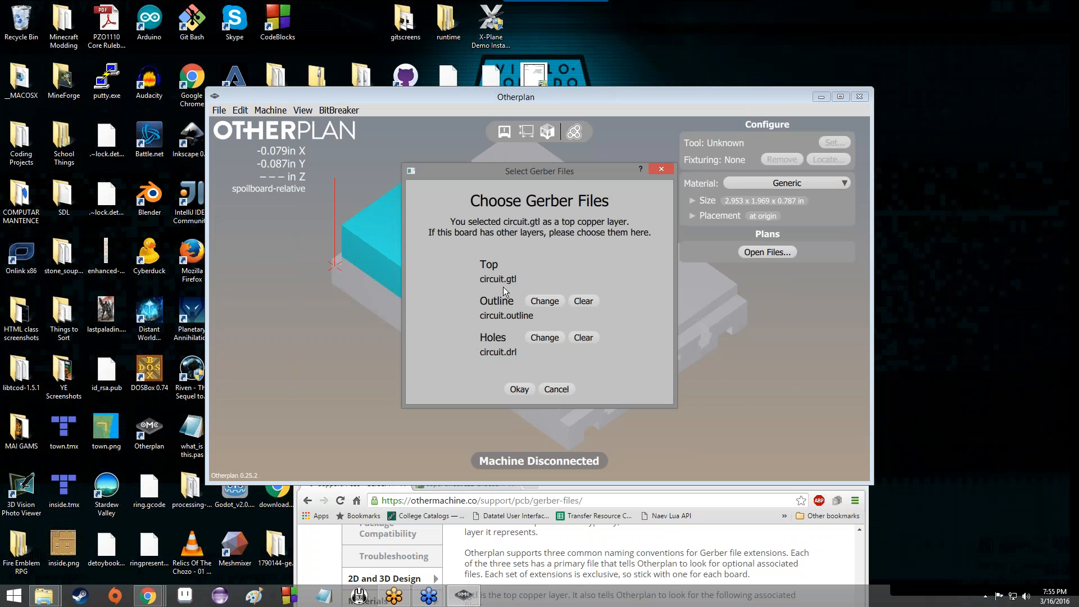
{"action": "left_click", "coordinate": [555, 305]}
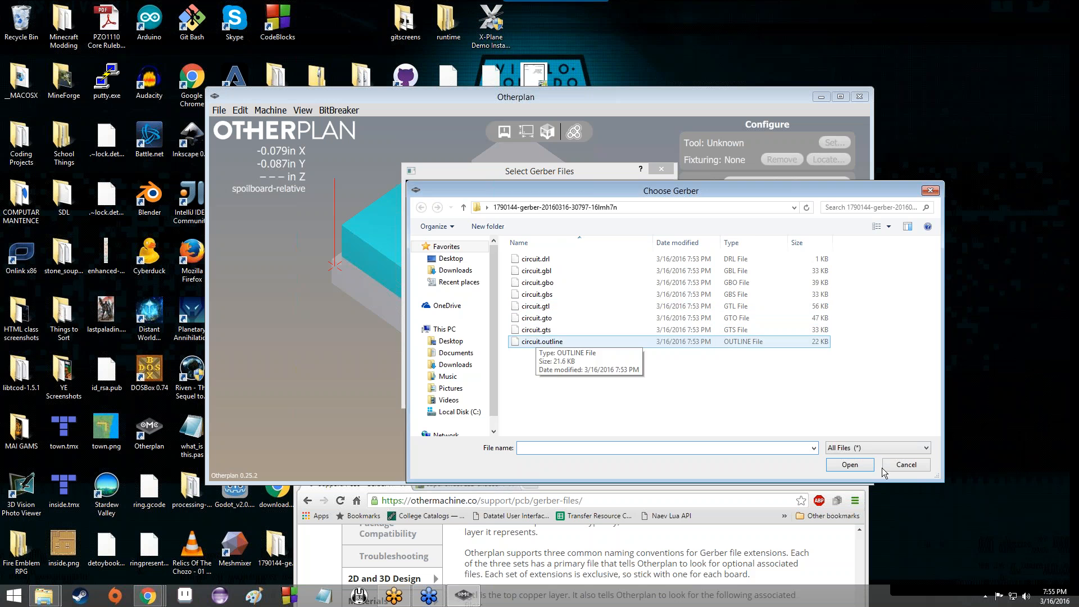
{"action": "left_click", "coordinate": [885, 466]}
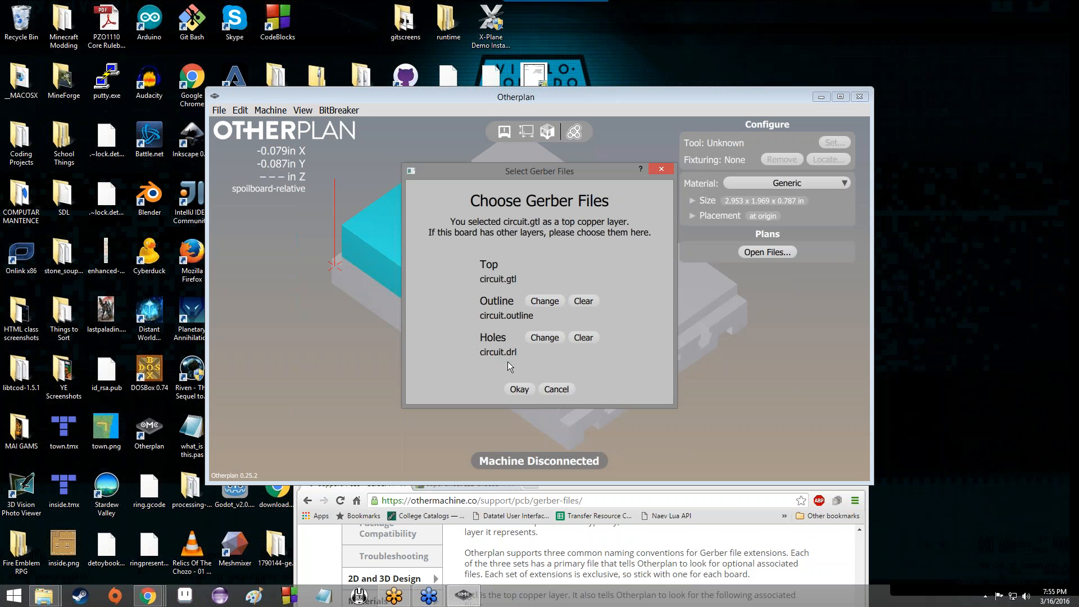
Step: Import the chosen Gerbers as the circuit.gtl plan, then zoom and orbit around the board
{"action": "left_click", "coordinate": [518, 389]}
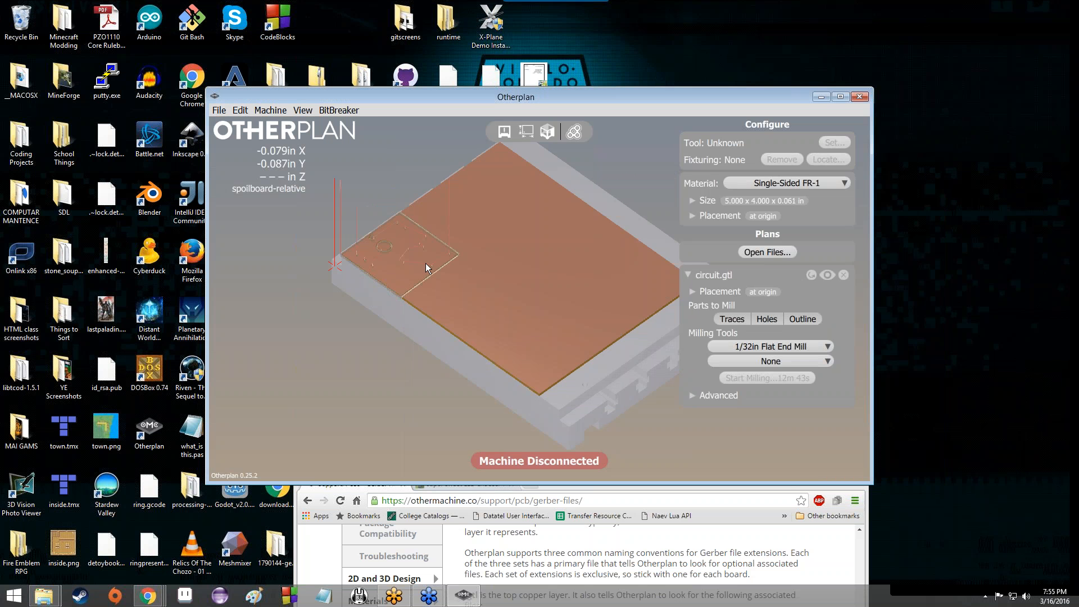
{"action": "scroll", "coordinate": [421, 264], "scroll_direction": "up", "scroll_amount": 1}
{"action": "scroll", "coordinate": [400, 275], "scroll_direction": "up", "scroll_amount": 2}
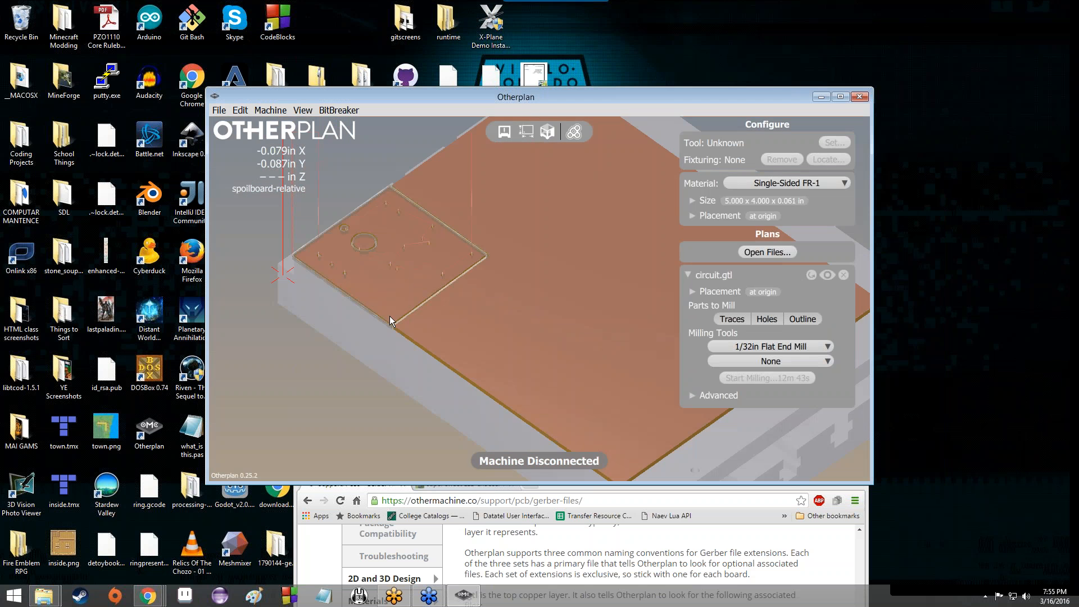
{"action": "left_click_drag", "start_coordinate": [390, 316], "coordinate": [514, 259]}
{"action": "scroll", "coordinate": [373, 238], "scroll_direction": "up", "scroll_amount": 5}
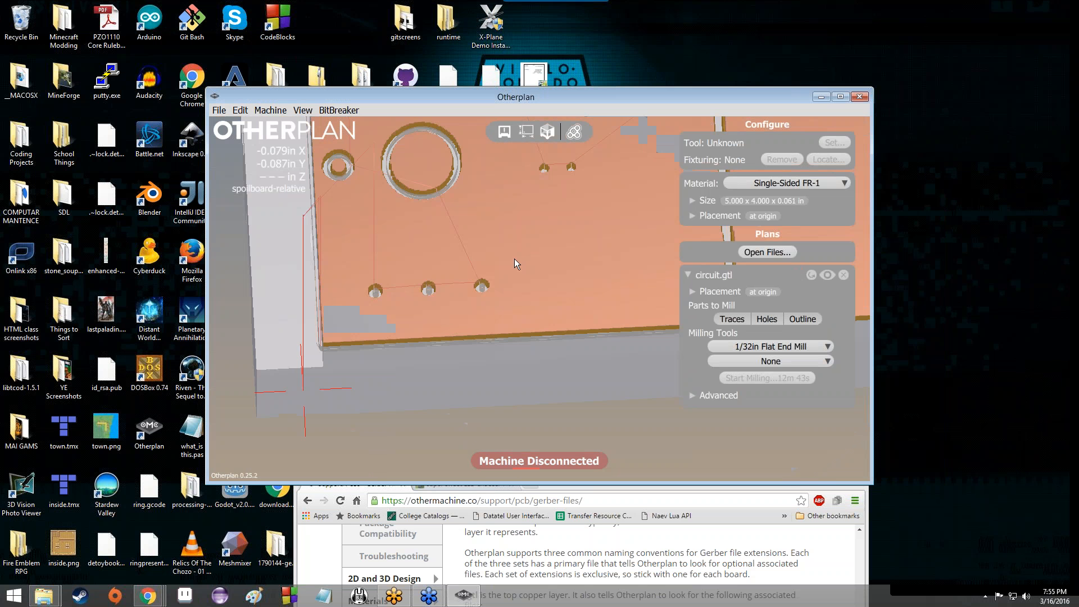
{"action": "scroll", "coordinate": [515, 256], "scroll_direction": "up", "scroll_amount": 5}
{"action": "scroll", "coordinate": [427, 322], "scroll_direction": "down", "scroll_amount": 10}
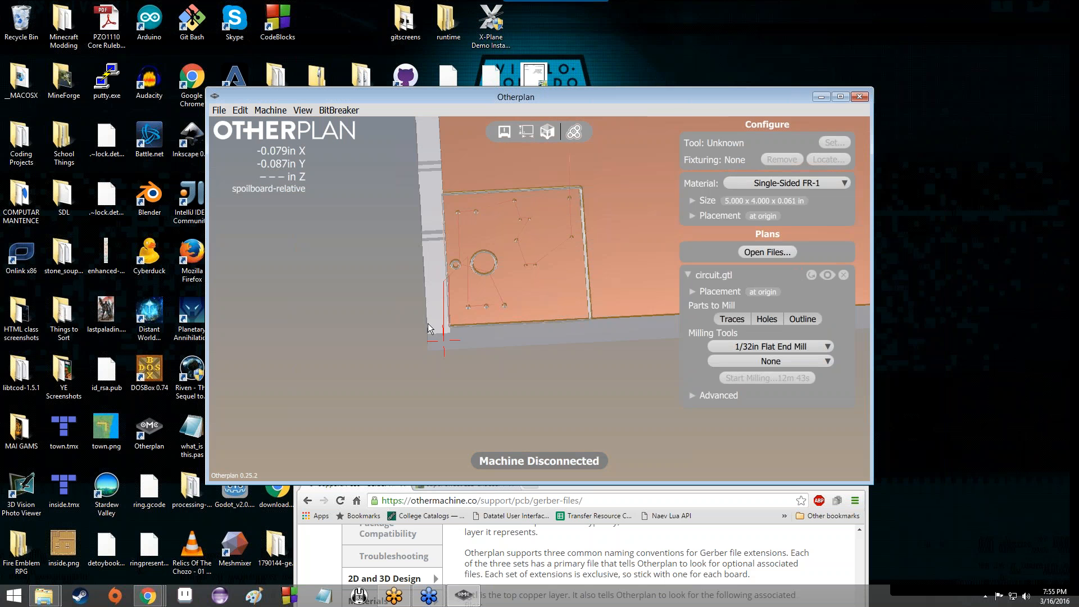
{"action": "scroll", "coordinate": [427, 322], "scroll_direction": "up", "scroll_amount": 5}
{"action": "scroll", "coordinate": [434, 325], "scroll_direction": "down", "scroll_amount": 2}
{"action": "scroll", "coordinate": [437, 315], "scroll_direction": "up", "scroll_amount": 2}
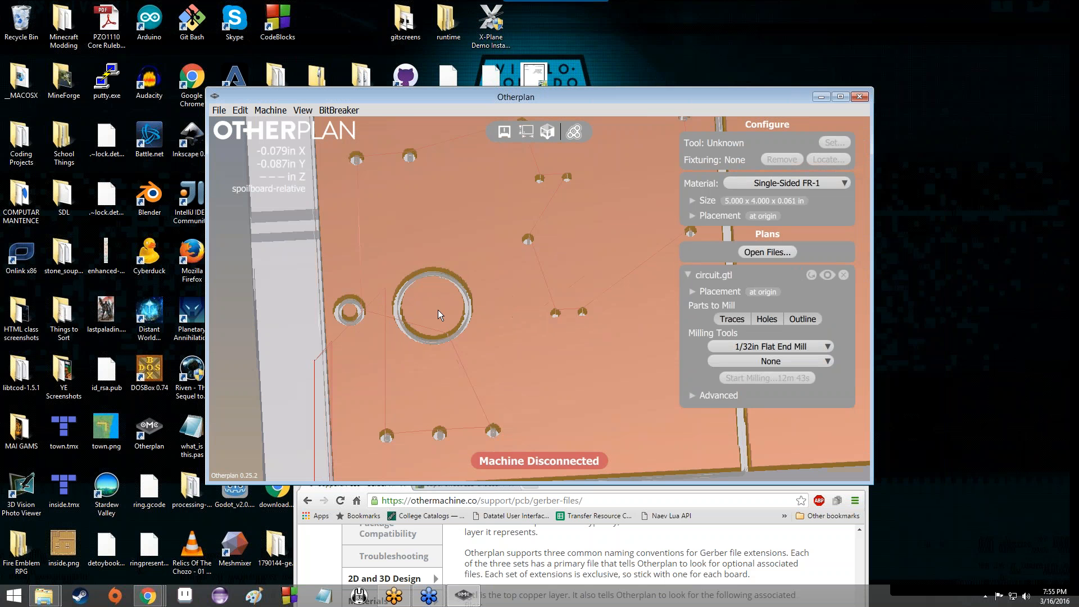
{"action": "scroll", "coordinate": [438, 306], "scroll_direction": "down", "scroll_amount": 2}
{"action": "scroll", "coordinate": [440, 302], "scroll_direction": "up", "scroll_amount": 2}
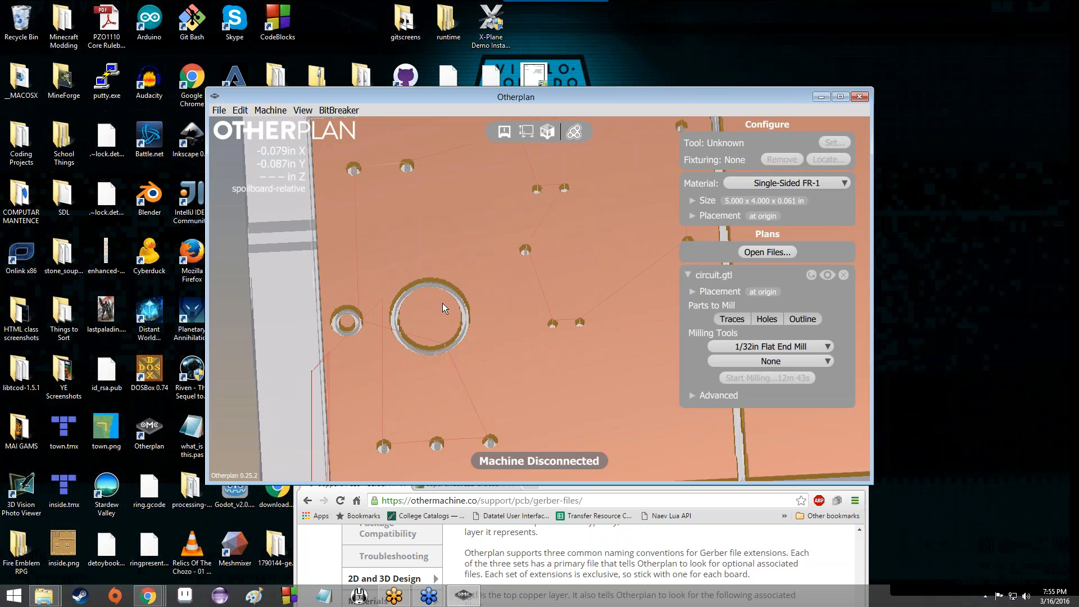
{"action": "scroll", "coordinate": [443, 302], "scroll_direction": "down", "scroll_amount": 2}
{"action": "scroll", "coordinate": [418, 380], "scroll_direction": "up", "scroll_amount": 2}
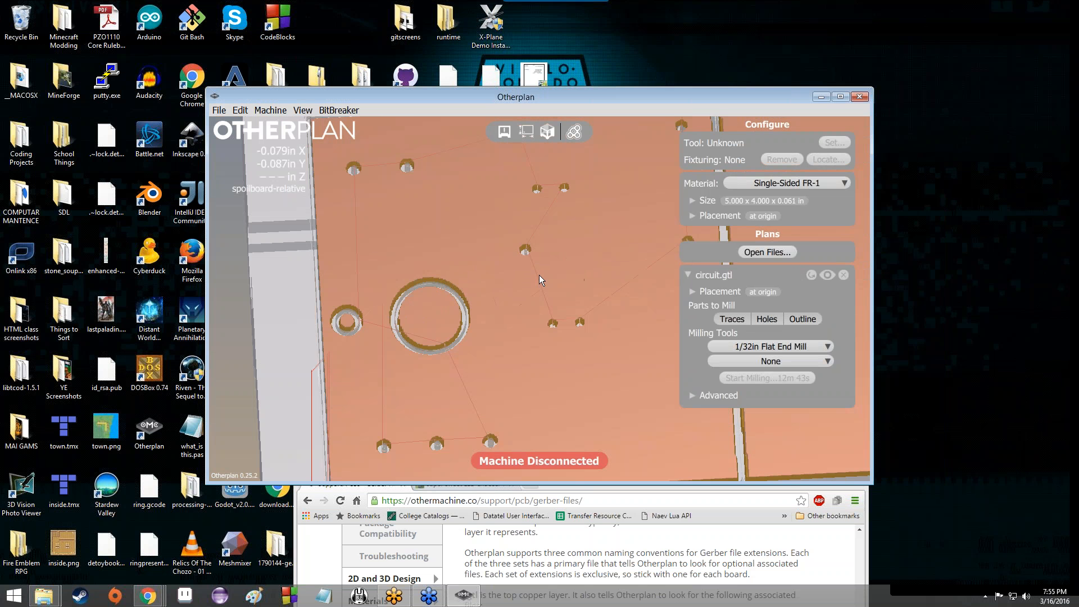
{"action": "scroll", "coordinate": [581, 277], "scroll_direction": "down", "scroll_amount": 2}
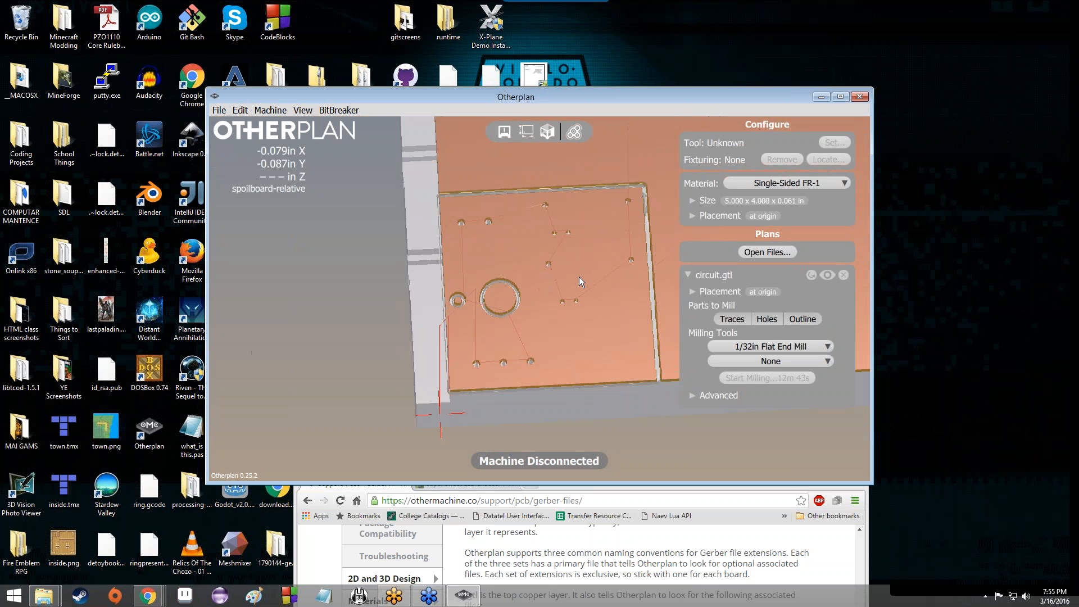
{"action": "scroll", "coordinate": [575, 275], "scroll_direction": "up", "scroll_amount": 2}
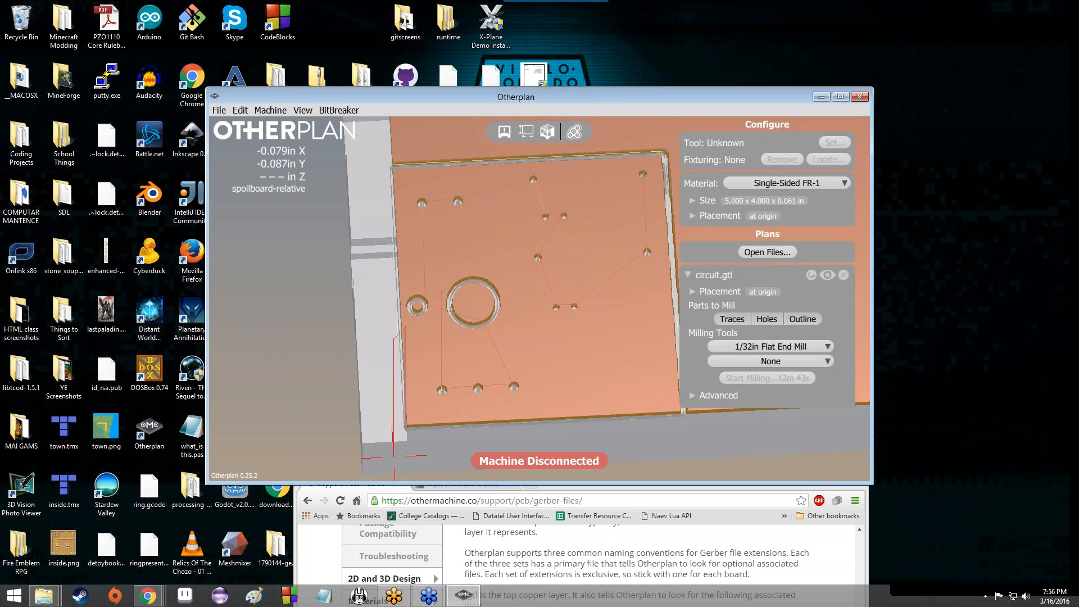
Step: Check Advanced settings, the second milling tool list (left at None), and Placement fields
{"action": "left_click", "coordinate": [694, 397]}
{"action": "left_click", "coordinate": [694, 396]}
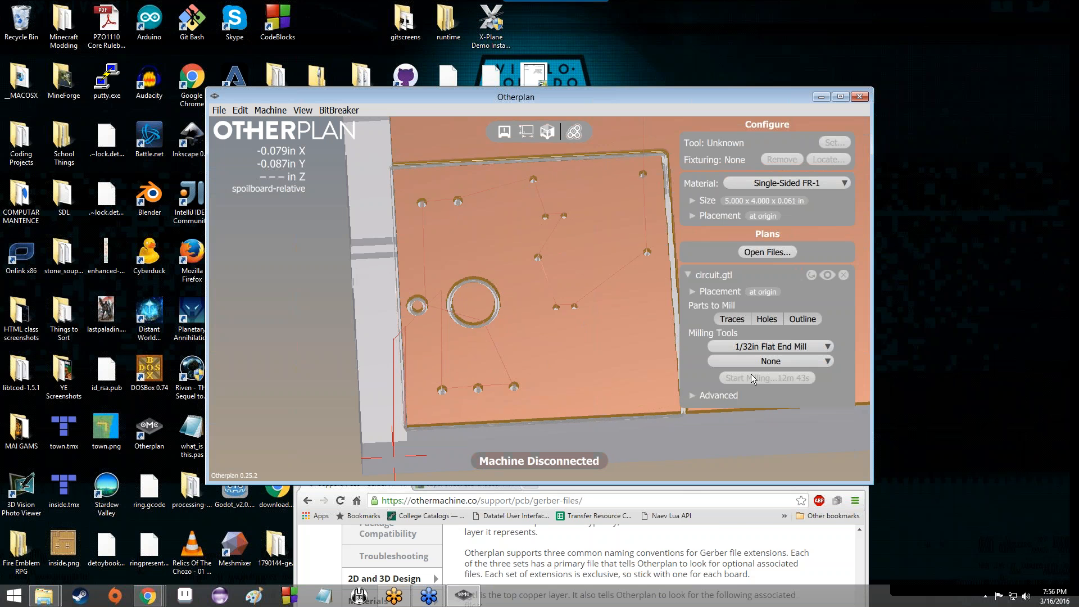
{"action": "left_click", "coordinate": [752, 364]}
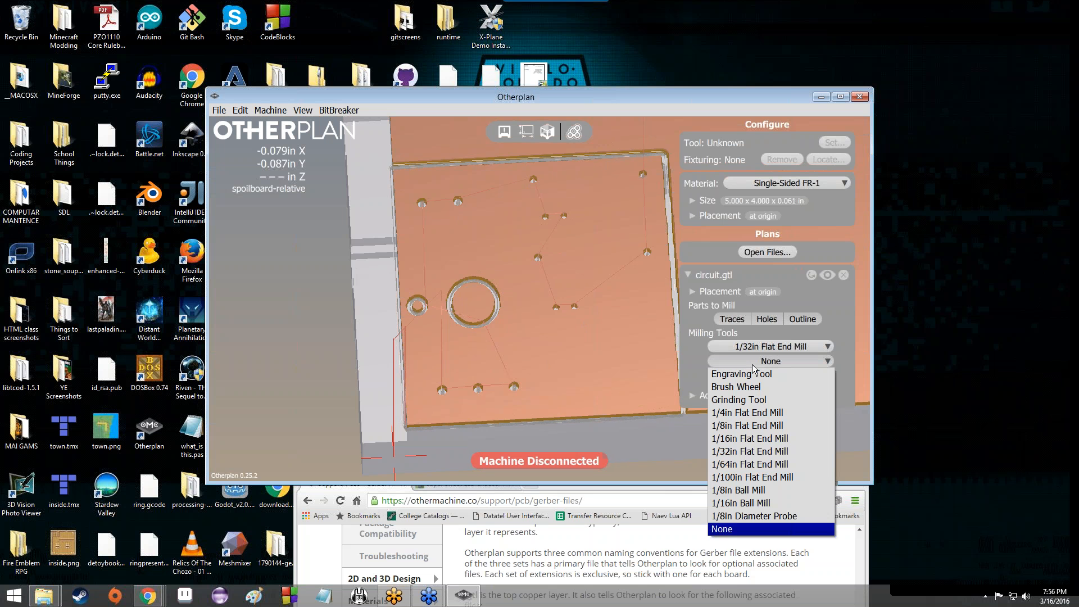
{"action": "left_click", "coordinate": [699, 318]}
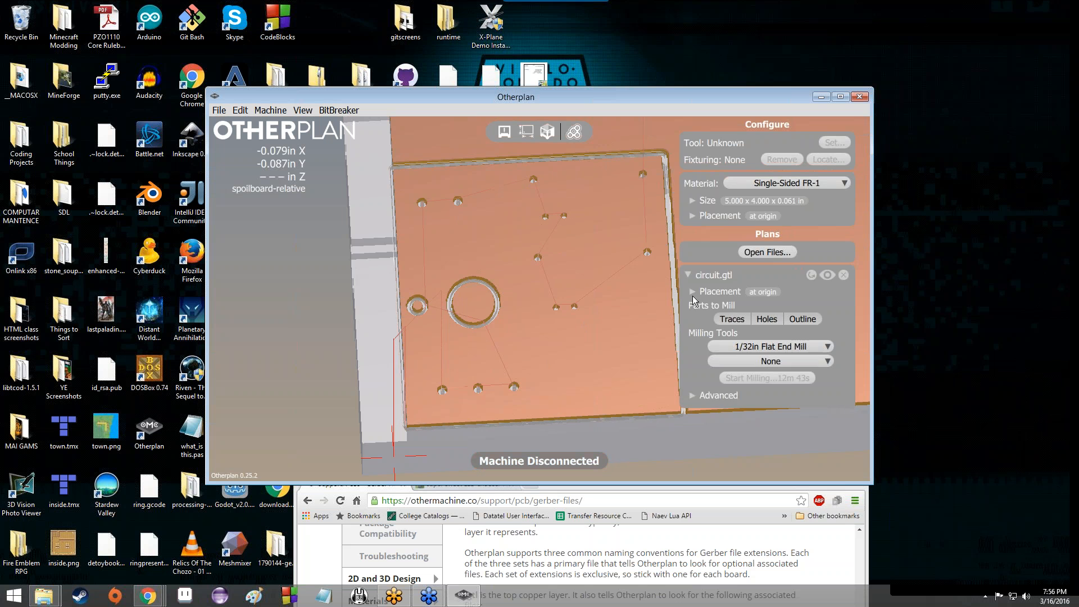
{"action": "left_click", "coordinate": [694, 295]}
{"action": "left_click", "coordinate": [694, 295]}
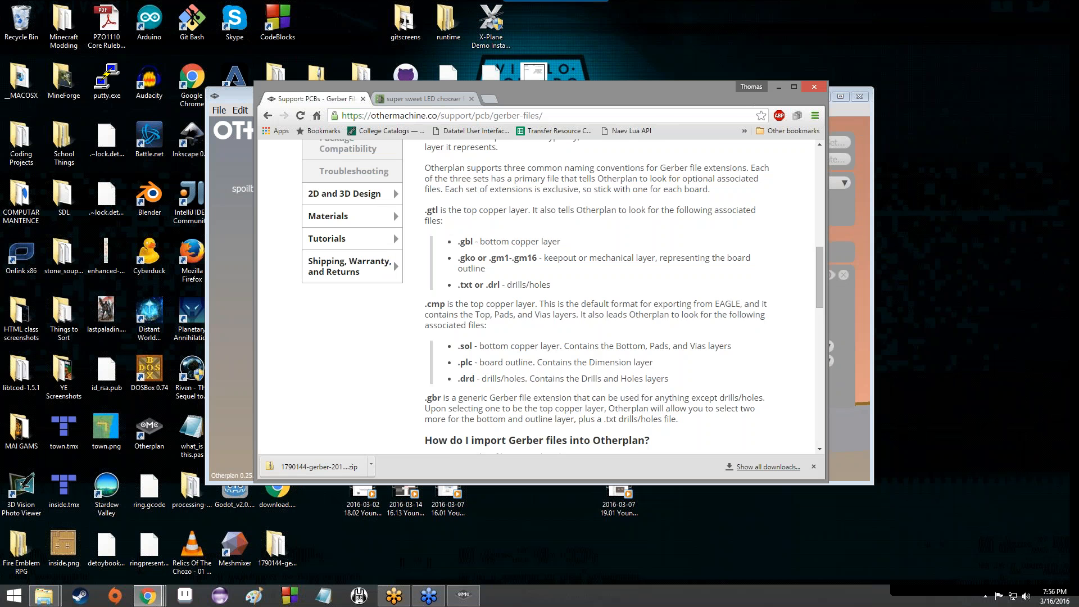
Step: Read the Gerber import help section, then drag Chrome down to reveal Otherplan
{"action": "scroll", "coordinate": [630, 328], "scroll_direction": "down", "scroll_amount": 6}
{"action": "scroll", "coordinate": [629, 329], "scroll_direction": "up", "scroll_amount": 2}
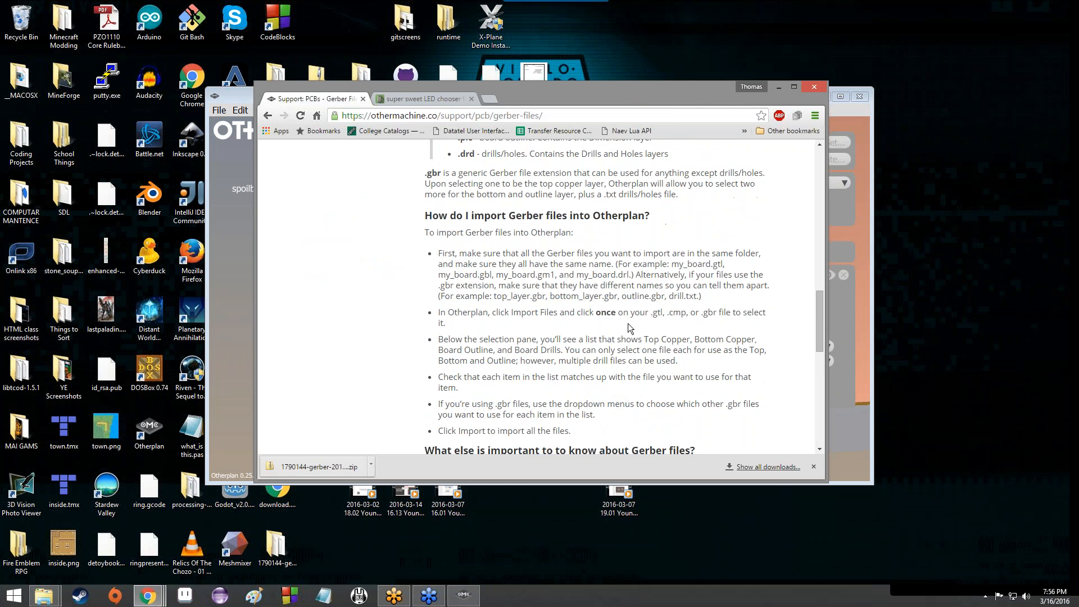
{"action": "scroll", "coordinate": [629, 329], "scroll_direction": "down", "scroll_amount": 1}
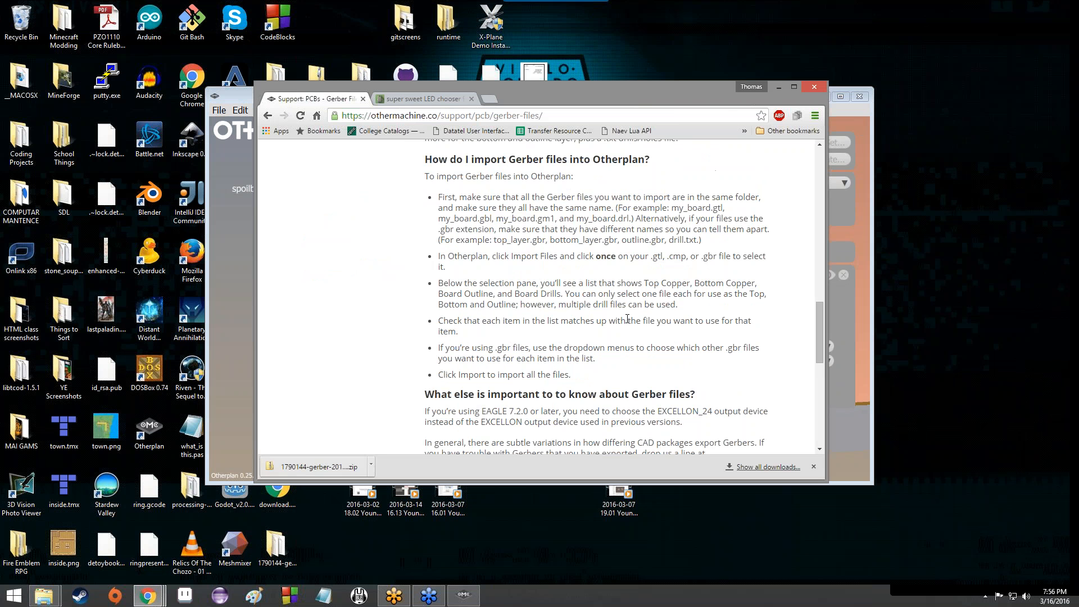
{"action": "scroll", "coordinate": [628, 319], "scroll_direction": "up", "scroll_amount": 3}
{"action": "scroll", "coordinate": [629, 329], "scroll_direction": "up", "scroll_amount": 1}
{"action": "scroll", "coordinate": [630, 329], "scroll_direction": "down", "scroll_amount": 4}
{"action": "scroll", "coordinate": [625, 319], "scroll_direction": "up", "scroll_amount": 4}
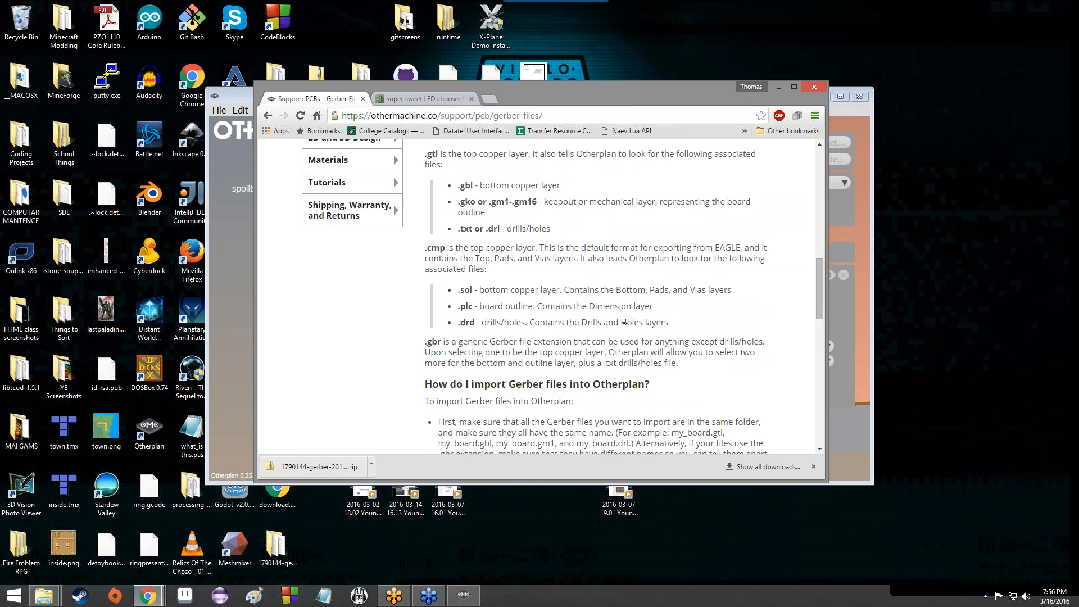
{"action": "scroll", "coordinate": [625, 320], "scroll_direction": "down", "scroll_amount": 4}
{"action": "scroll", "coordinate": [625, 319], "scroll_direction": "up", "scroll_amount": 6}
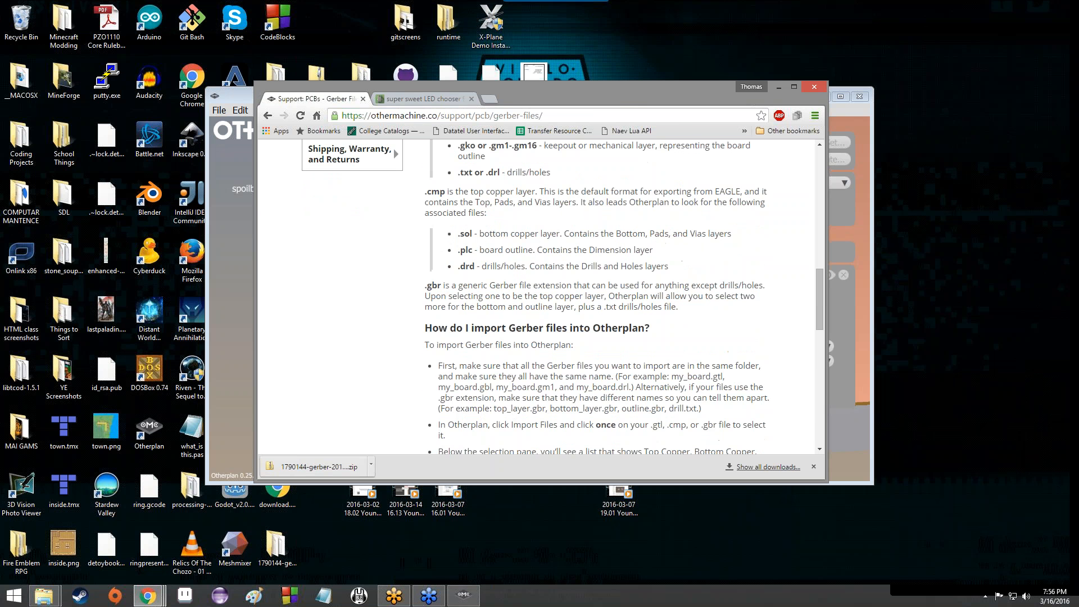
{"action": "scroll", "coordinate": [625, 319], "scroll_direction": "down", "scroll_amount": 7}
{"action": "left_click_drag", "start_coordinate": [614, 99], "coordinate": [620, 571]}
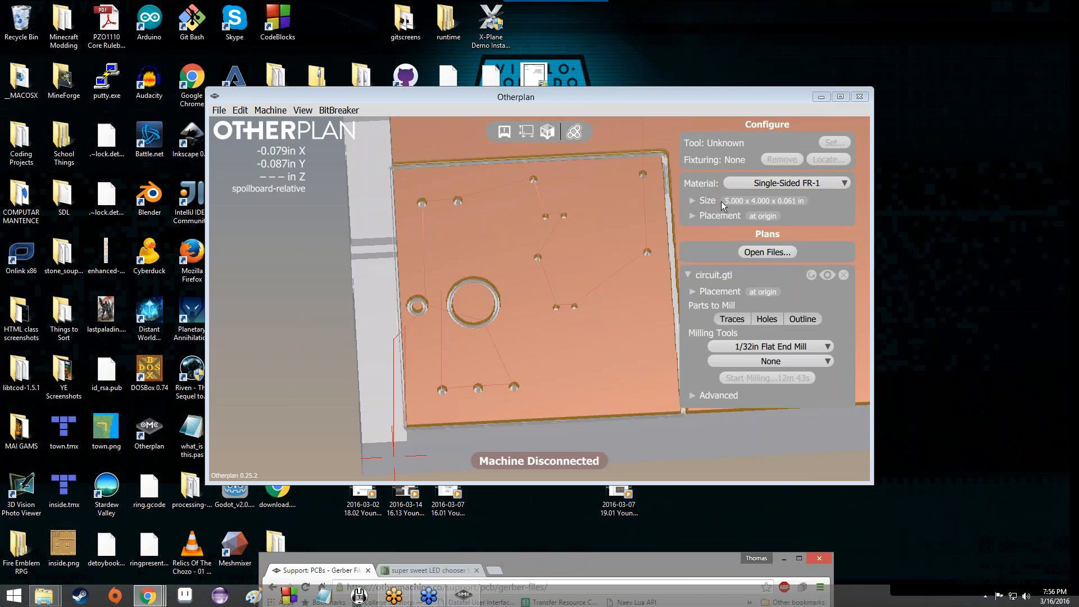
Step: Bring Otherplan forward and tilt the view of the circuit.gtl board
{"action": "left_click", "coordinate": [592, 261]}
{"action": "scroll", "coordinate": [556, 267], "scroll_direction": "down", "scroll_amount": 3}
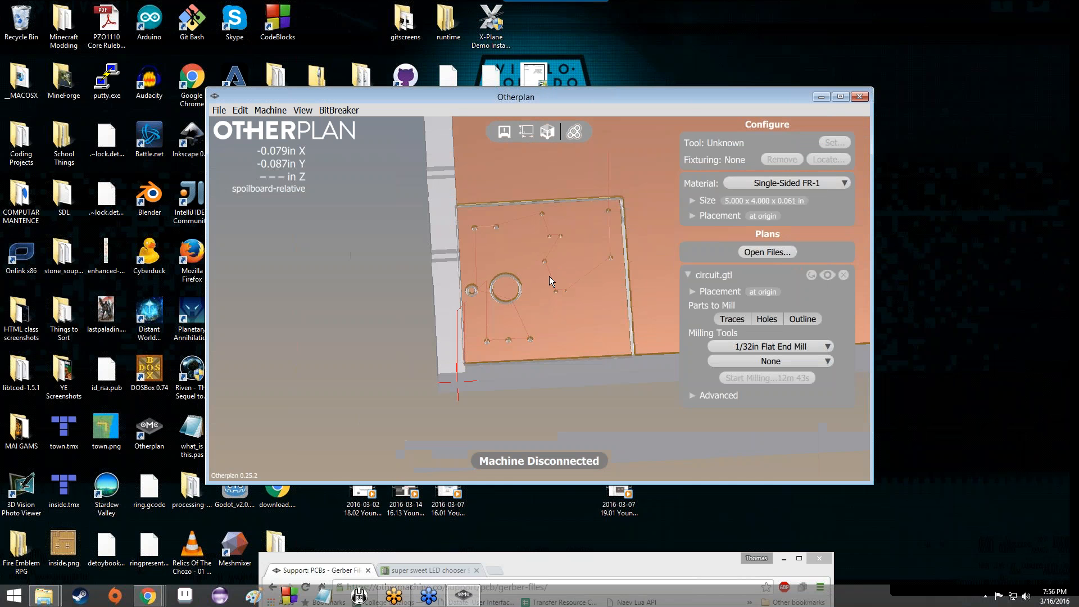
{"action": "scroll", "coordinate": [548, 276], "scroll_direction": "up", "scroll_amount": 3}
{"action": "scroll", "coordinate": [534, 278], "scroll_direction": "down", "scroll_amount": 3}
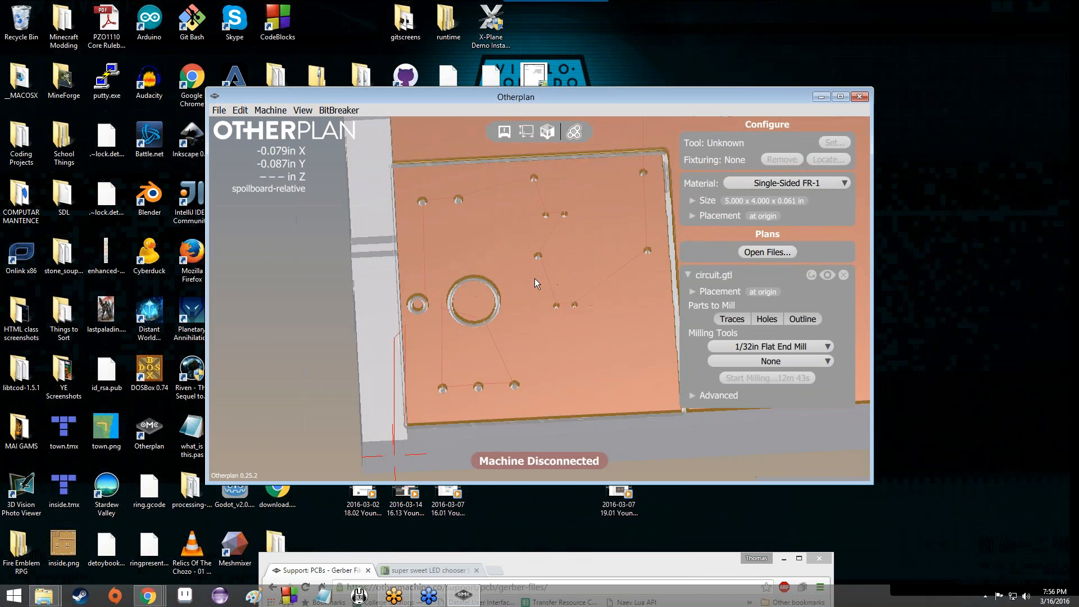
{"action": "left_click_drag", "start_coordinate": [534, 279], "coordinate": [477, 348]}
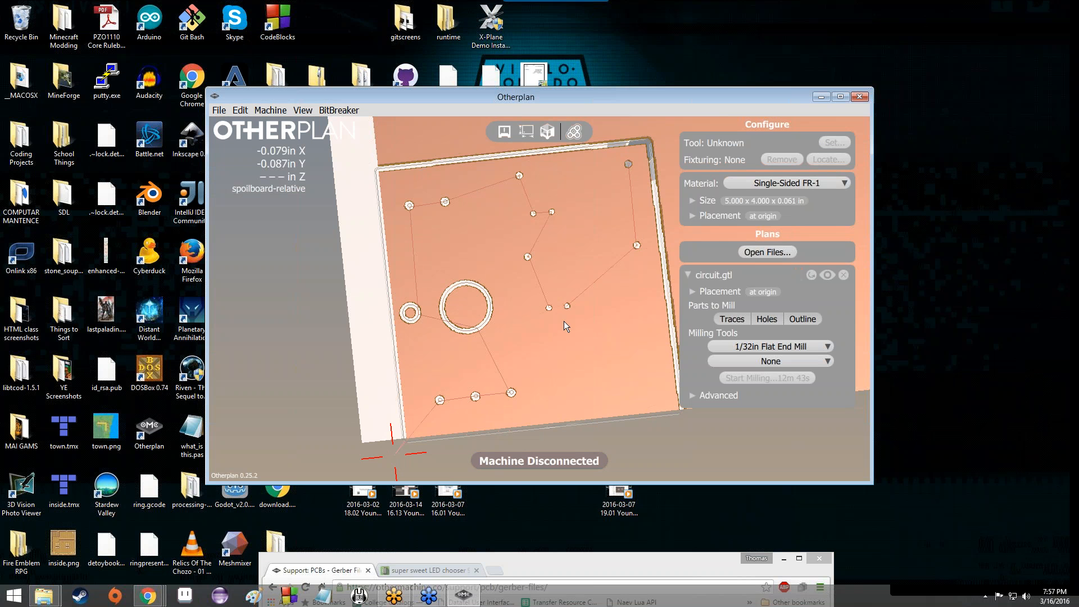
Step: Orbit in close to the board's corner, then switch Chrome to the super sweet LED chooser 9000 design
{"action": "left_click_drag", "start_coordinate": [565, 321], "coordinate": [531, 331]}
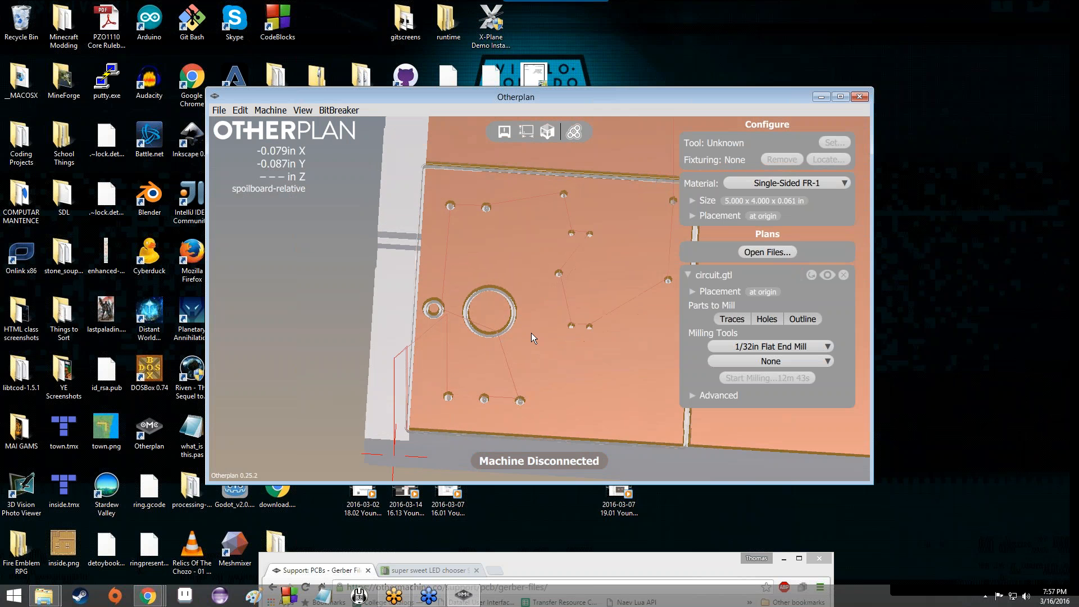
{"action": "left_click_drag", "start_coordinate": [534, 328], "coordinate": [544, 312]}
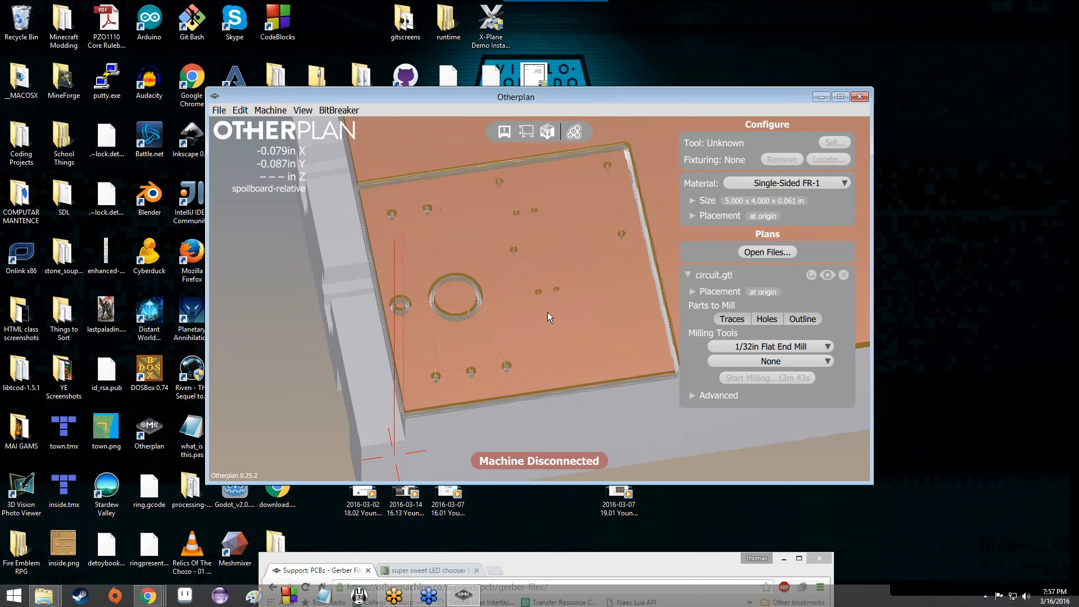
{"action": "left_click_drag", "start_coordinate": [550, 308], "coordinate": [410, 265]}
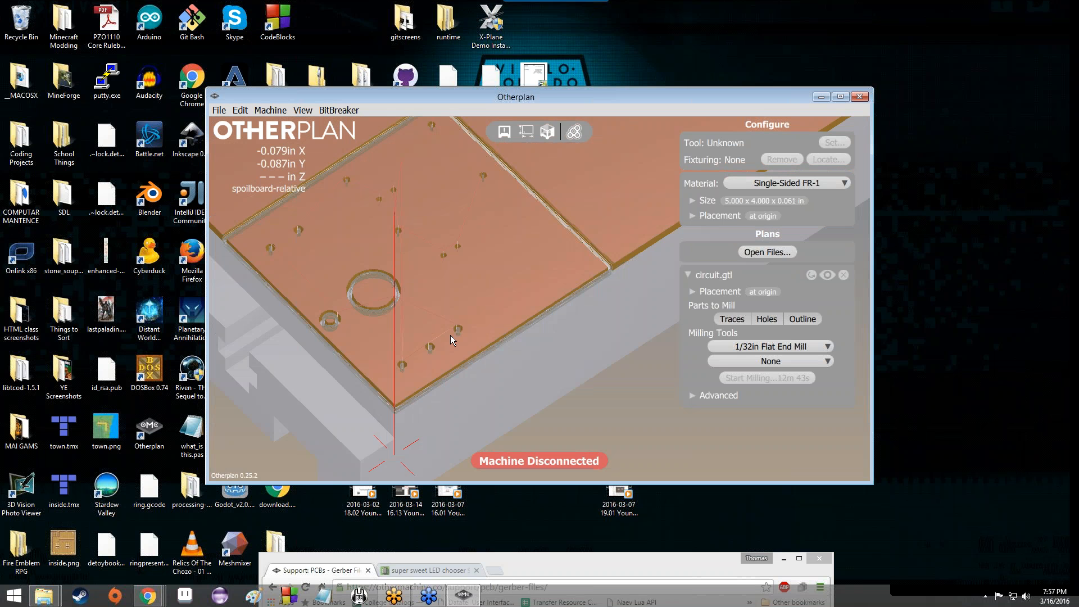
{"action": "left_click_drag", "start_coordinate": [450, 335], "coordinate": [410, 328]}
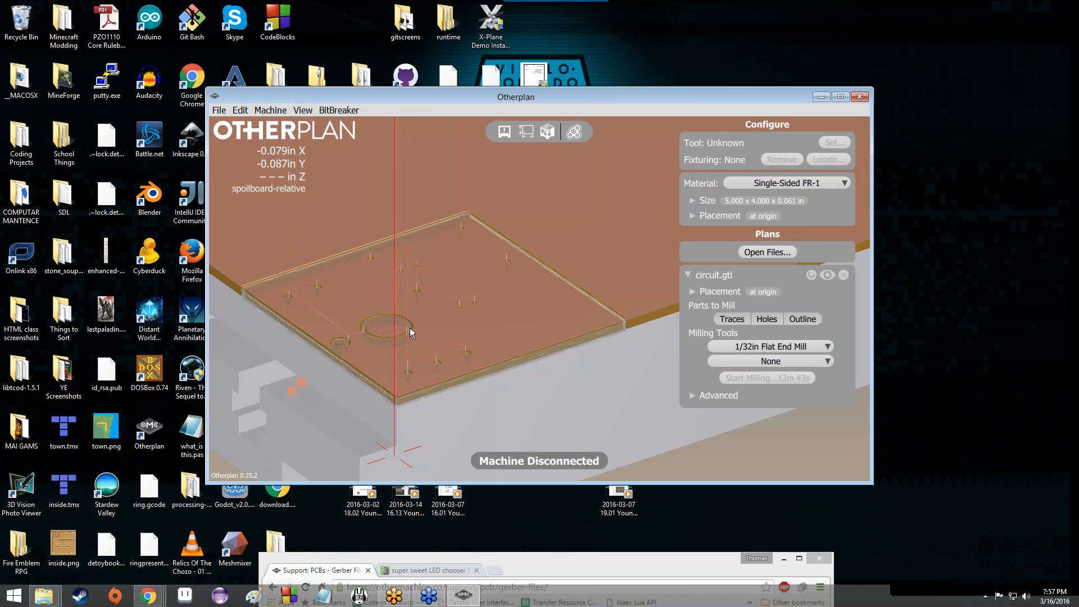
{"action": "scroll", "coordinate": [409, 329], "scroll_direction": "up", "scroll_amount": 3}
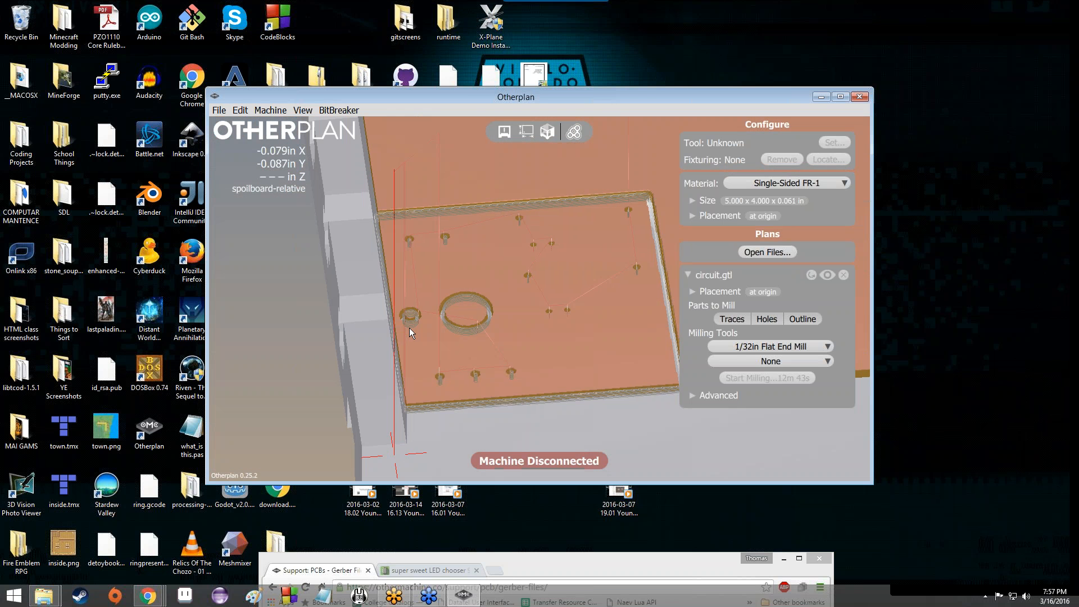
{"action": "left_click", "coordinate": [430, 571]}
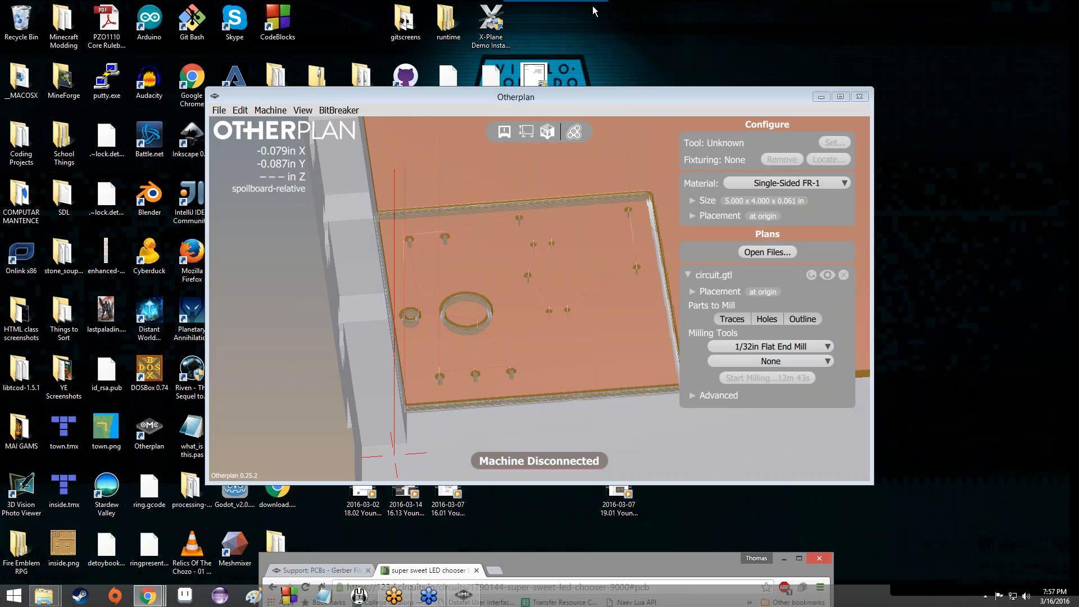